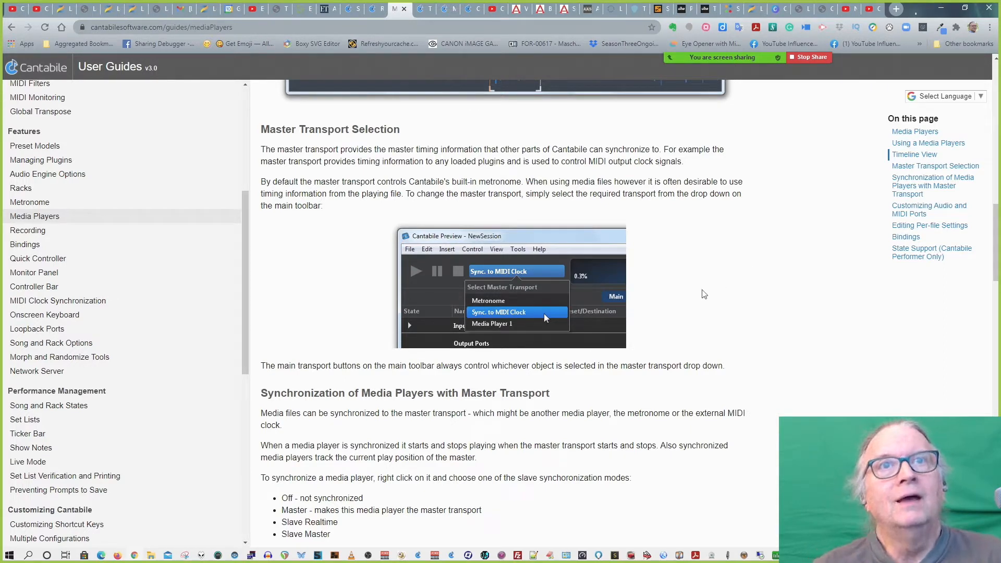
Read the Media Players guide's sections on the timeline view, master transport selection and synchronization with the master transport.
scroll(600, 334, up, 4)
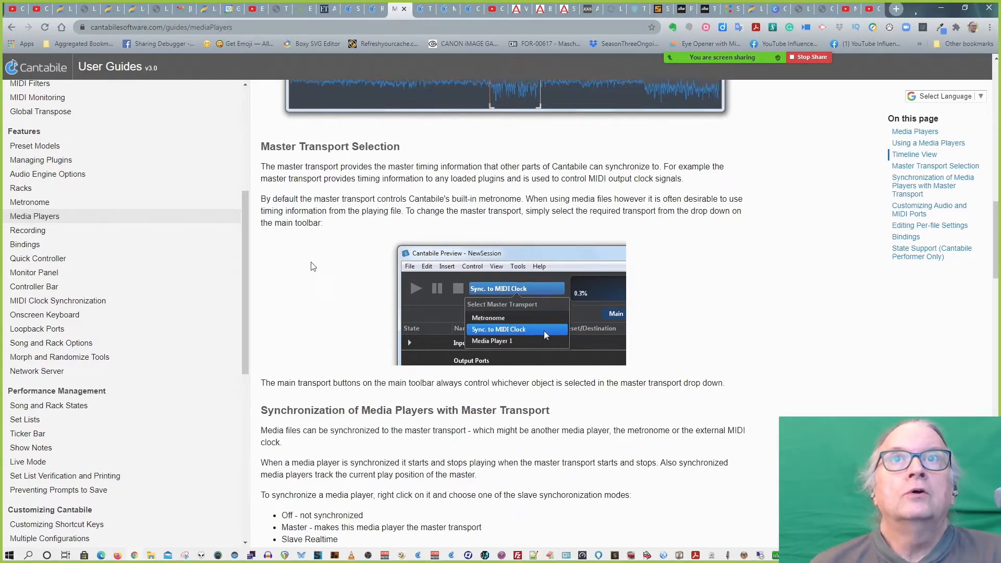
scroll(311, 262, up, 4)
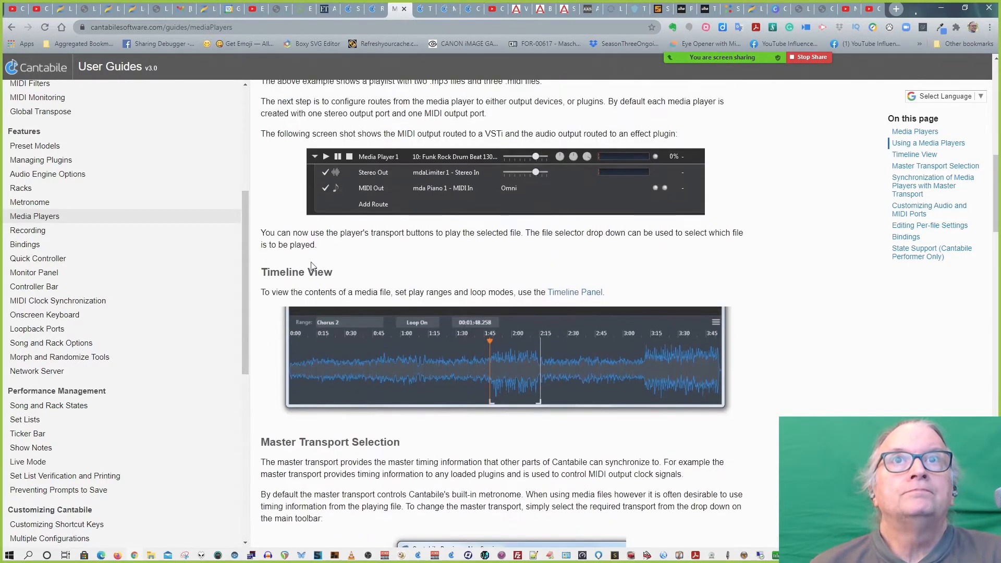
scroll(310, 262, down, 7)
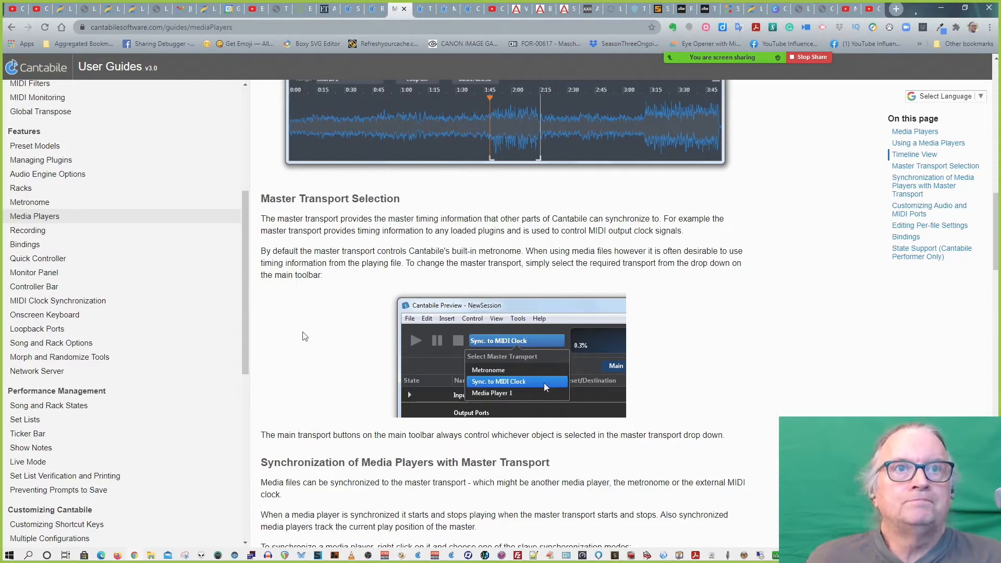
scroll(312, 331, down, 1)
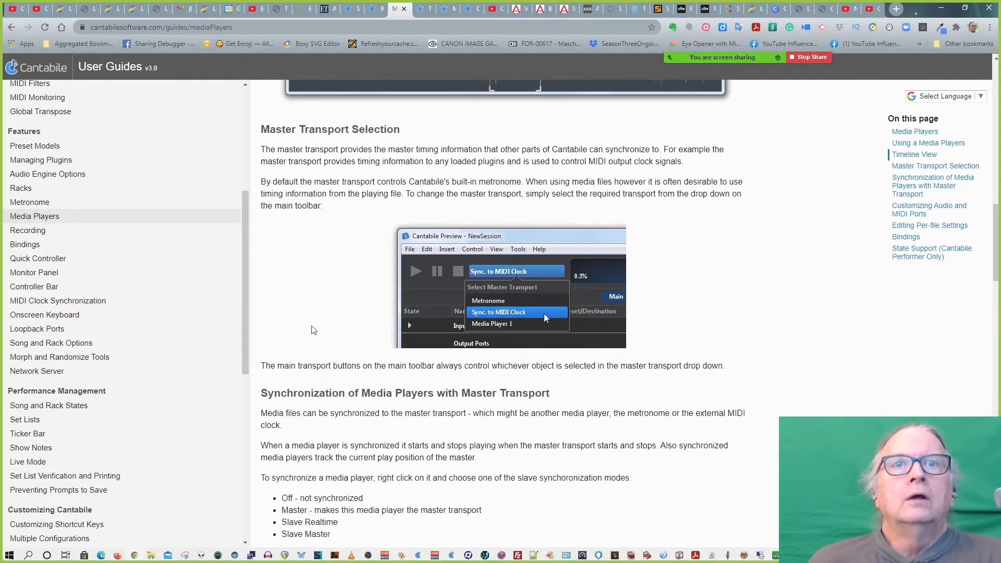
scroll(313, 330, down, 2)
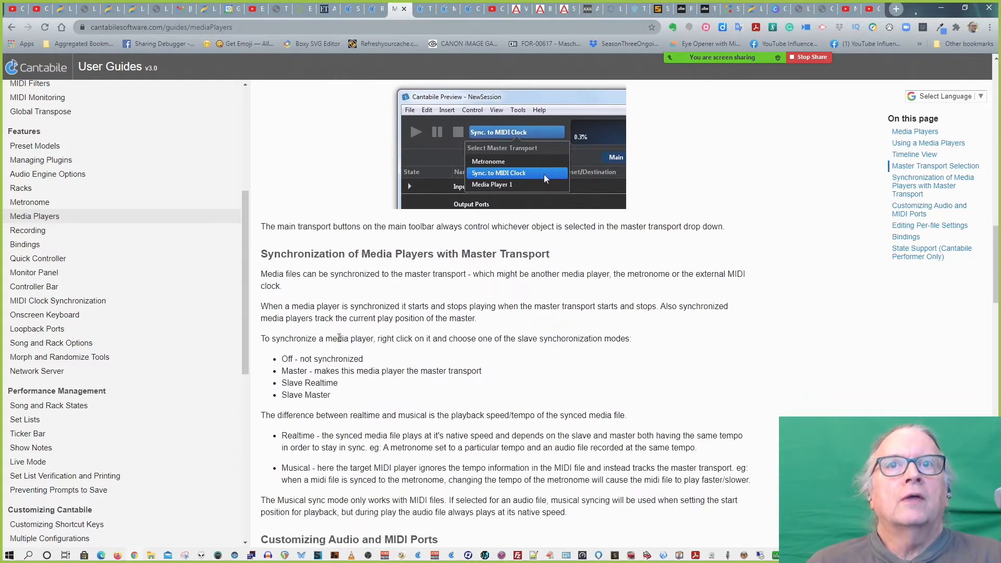
scroll(319, 270, down, 1)
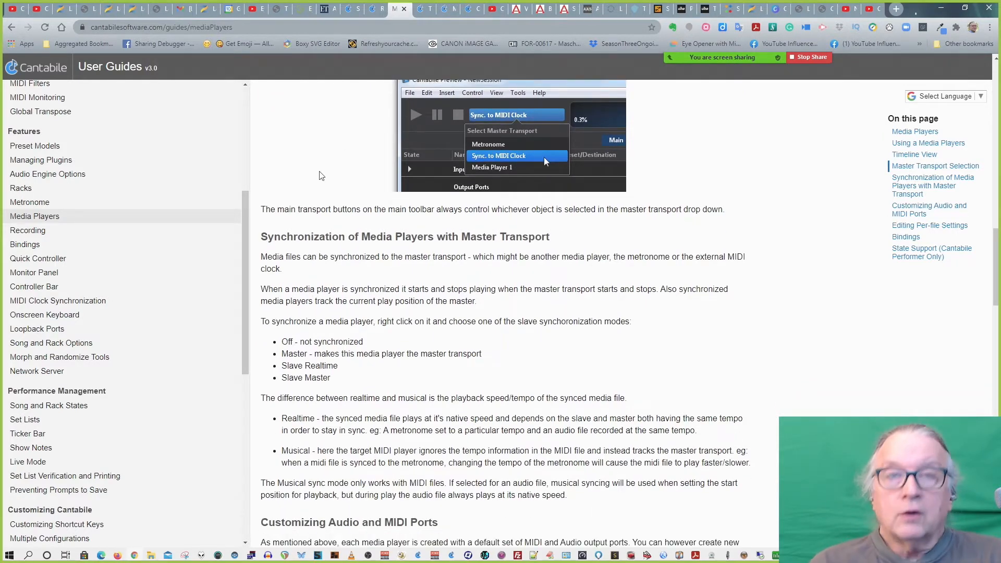
Switch to Cantabile Performer, show the song's routing table and stop Media Player 1.
key(alt+Tab)
key(Tab)
key(Tab)
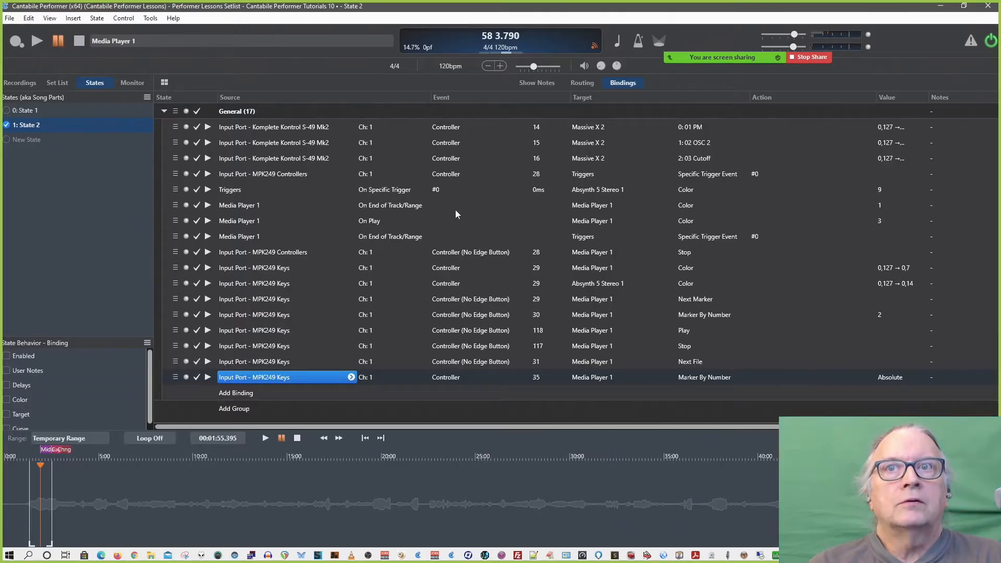
click(582, 82)
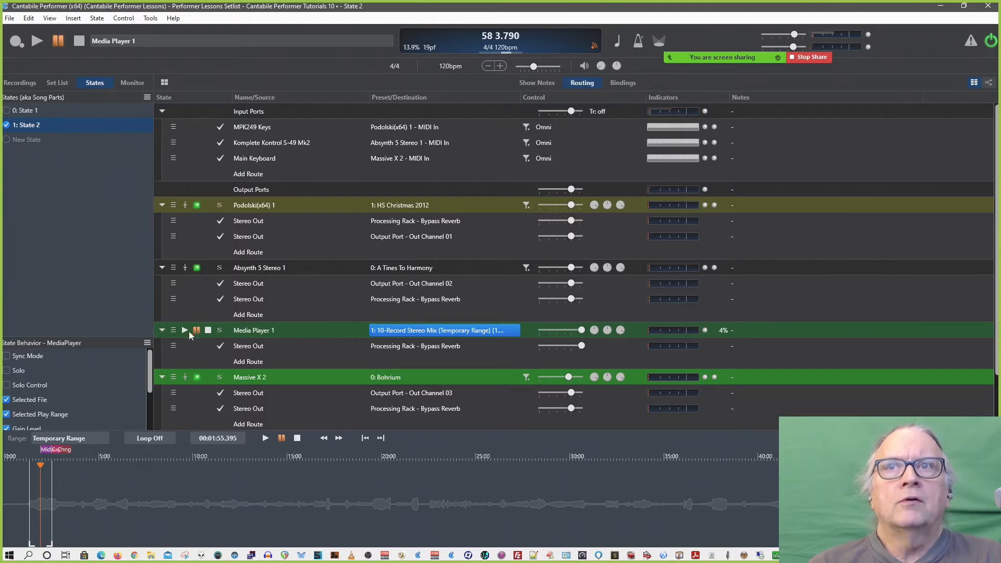
click(207, 330)
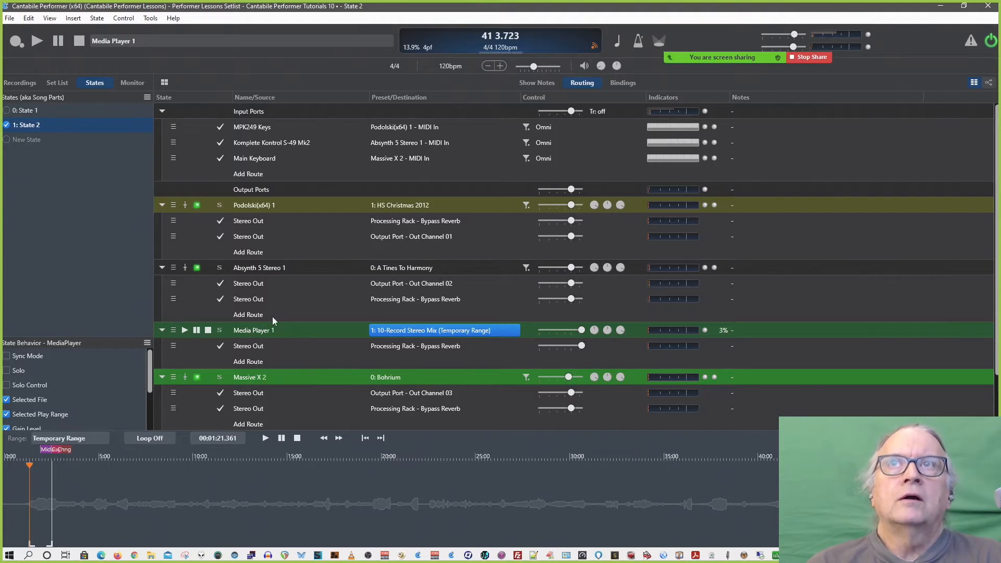
Check the objects available for insertion, and review Media Player 1's play list without altering it.
click(67, 19)
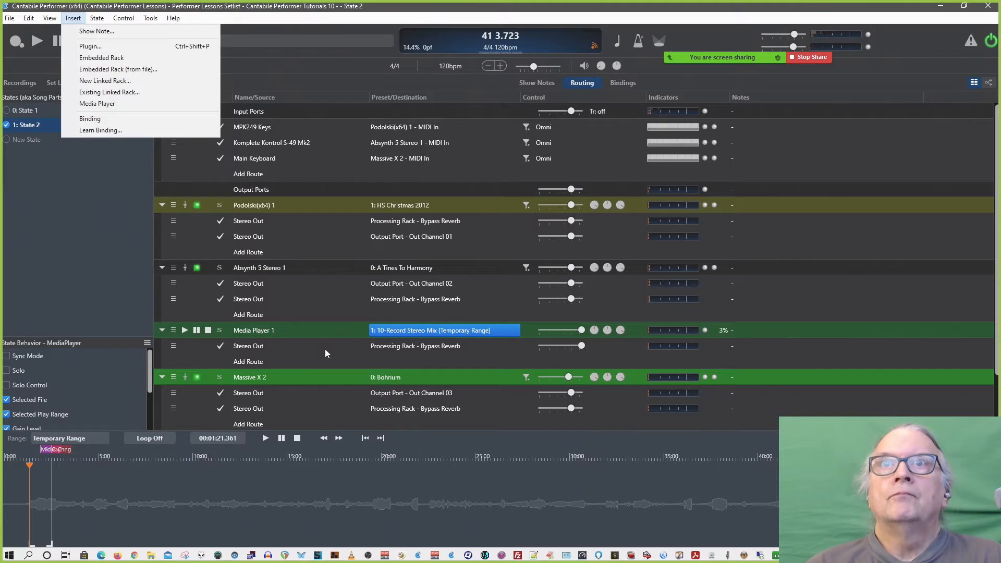
click(271, 330)
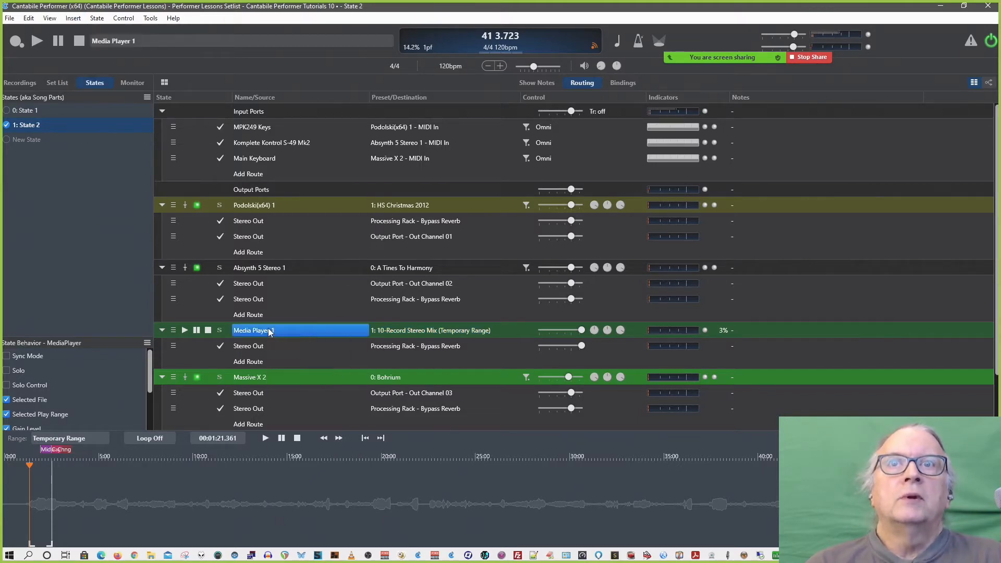
right_click(270, 332)
click(291, 335)
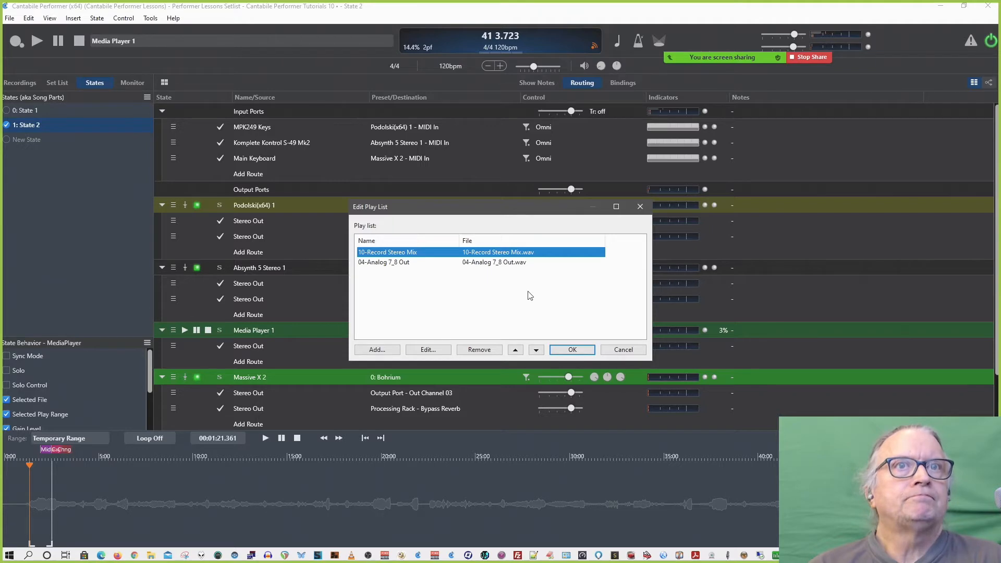
click(572, 351)
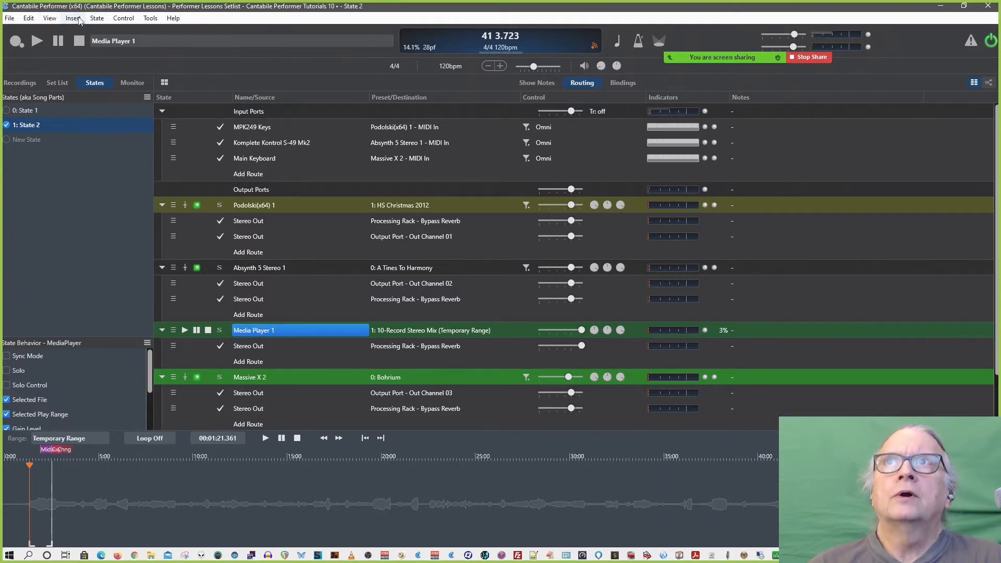
Hide the timeline panel, show it again and make it taller.
click(53, 18)
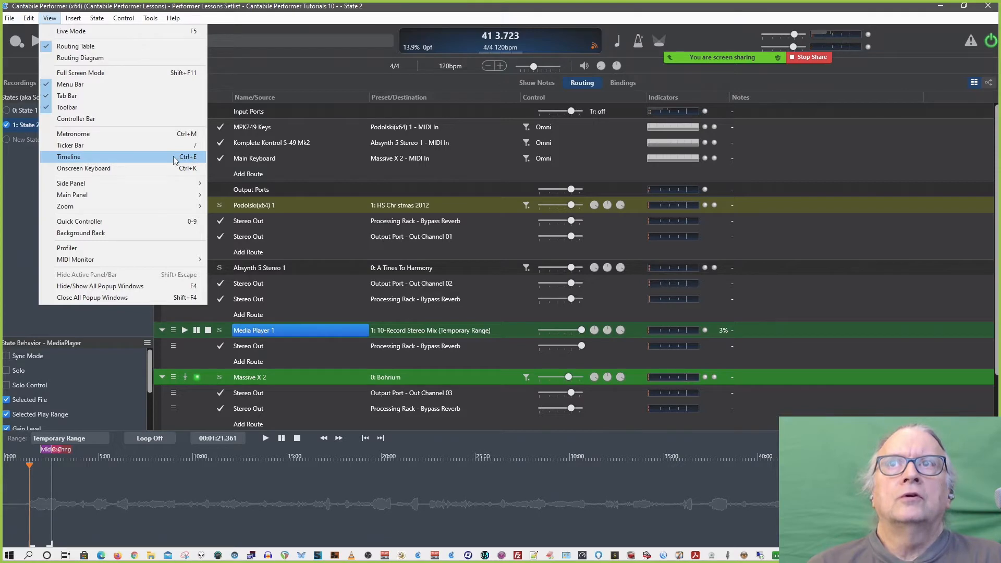
click(425, 437)
drag(427, 432, 424, 548)
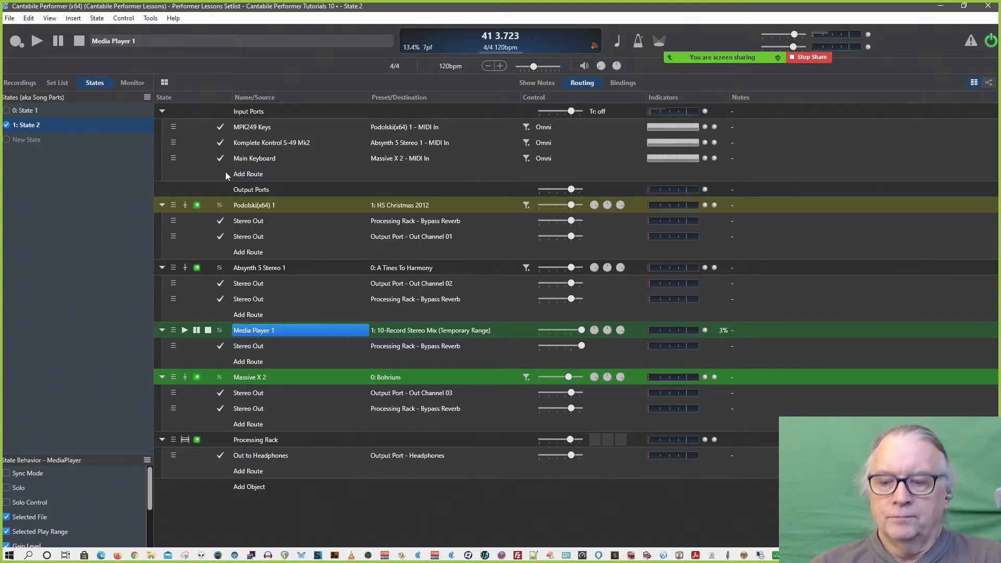
key(Return)
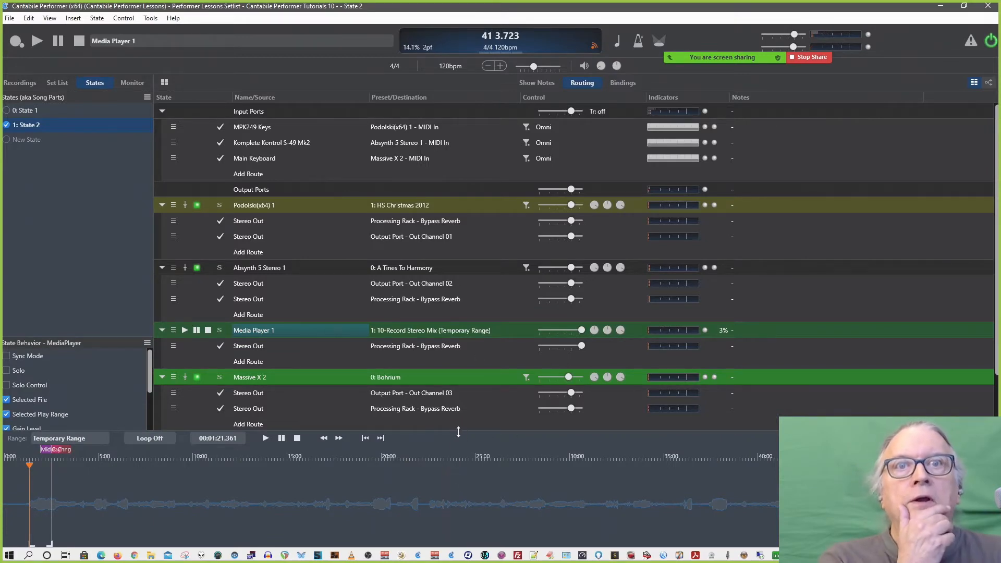
drag(460, 431, 462, 381)
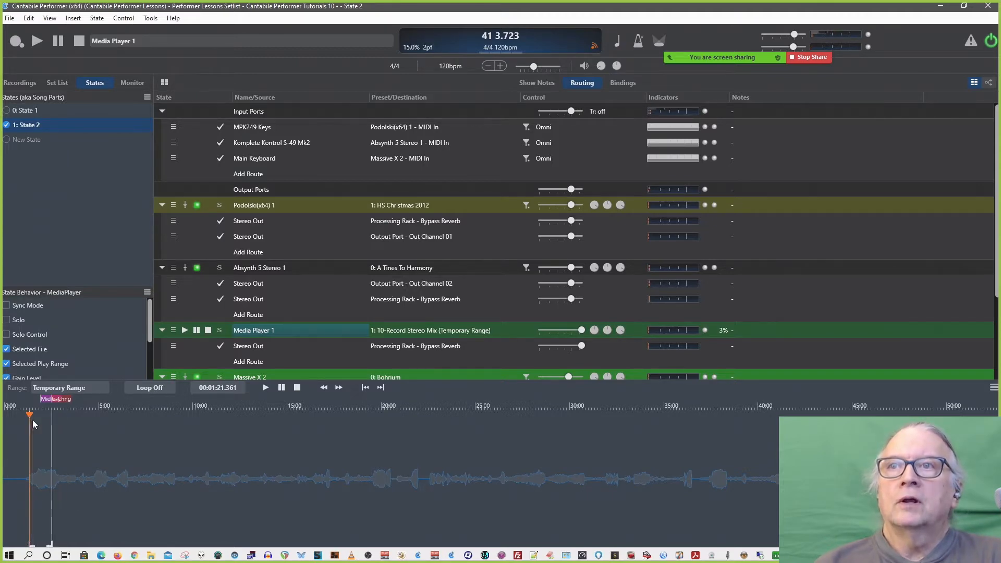
Move Media Player 1's play position to about 6:38 and back to about 1:38, and view the loop count choices.
drag(28, 413, 129, 415)
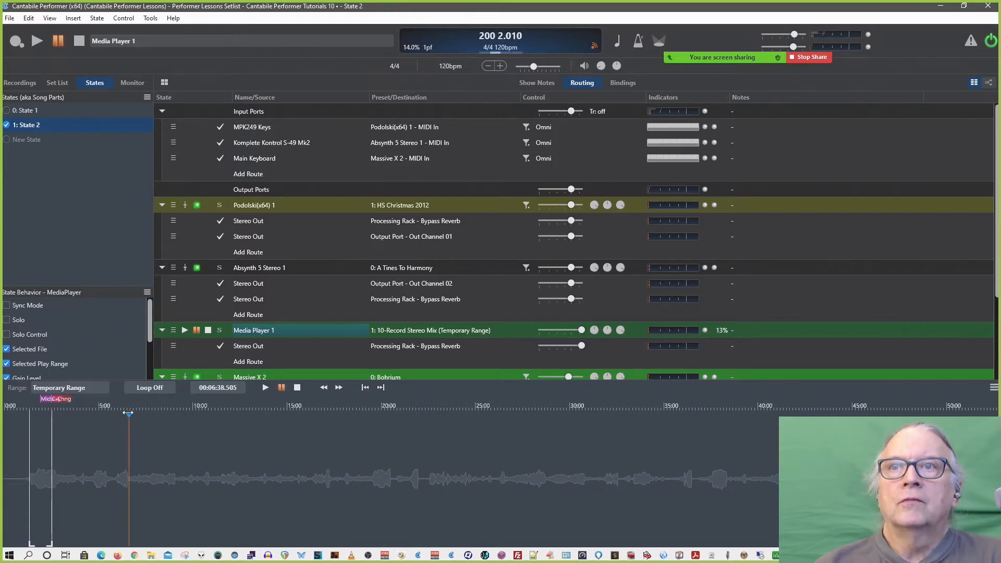
drag(128, 413, 33, 414)
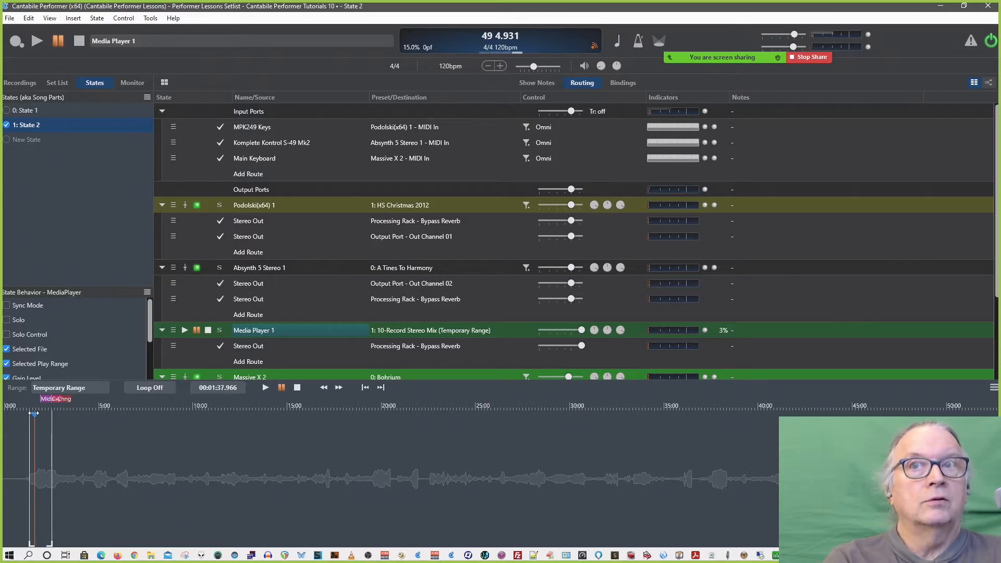
click(162, 389)
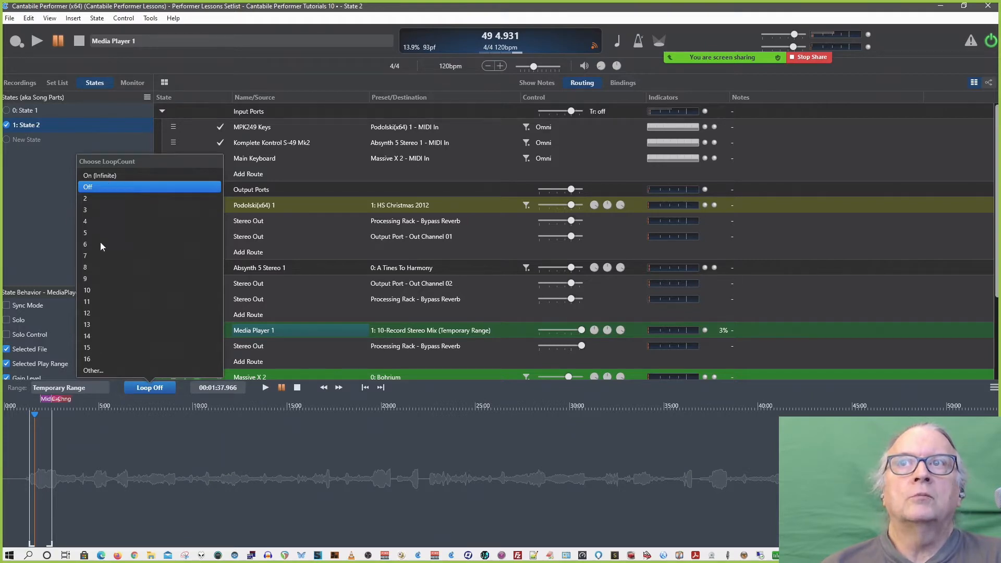
click(53, 189)
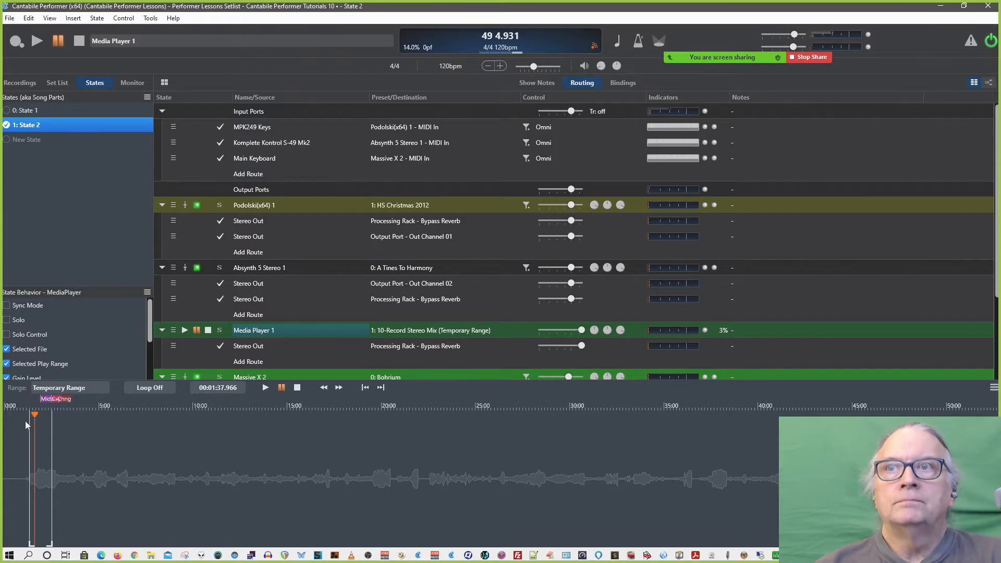
Move the play position to about 9:14 and add a timeline marker there named Marker 3.
drag(34, 415, 79, 417)
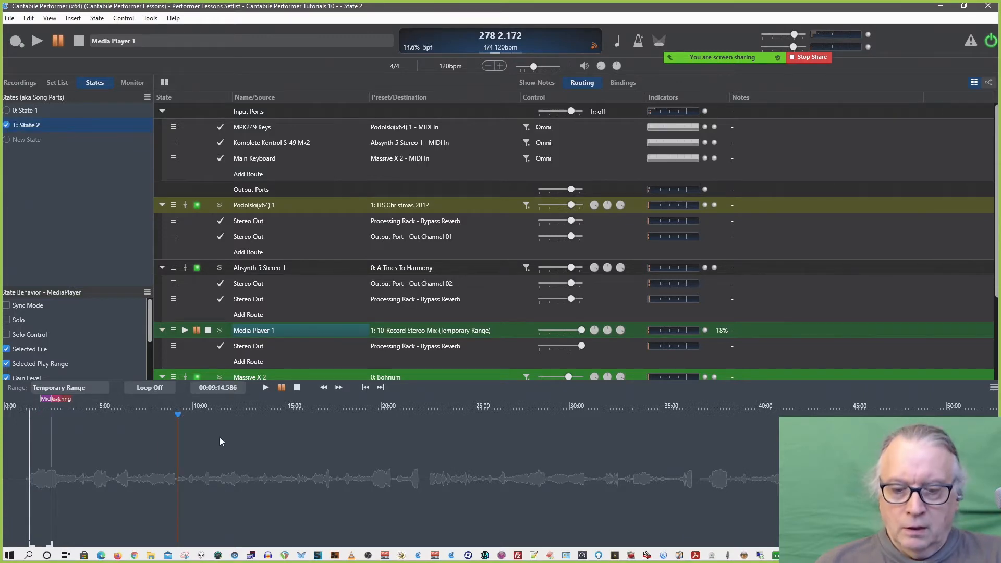
key(m)
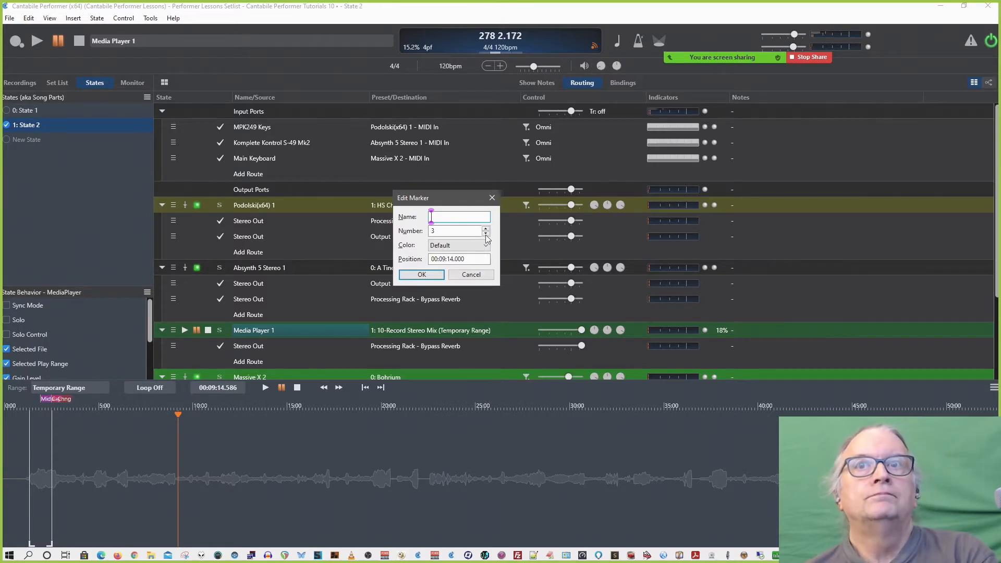
text(Mark)
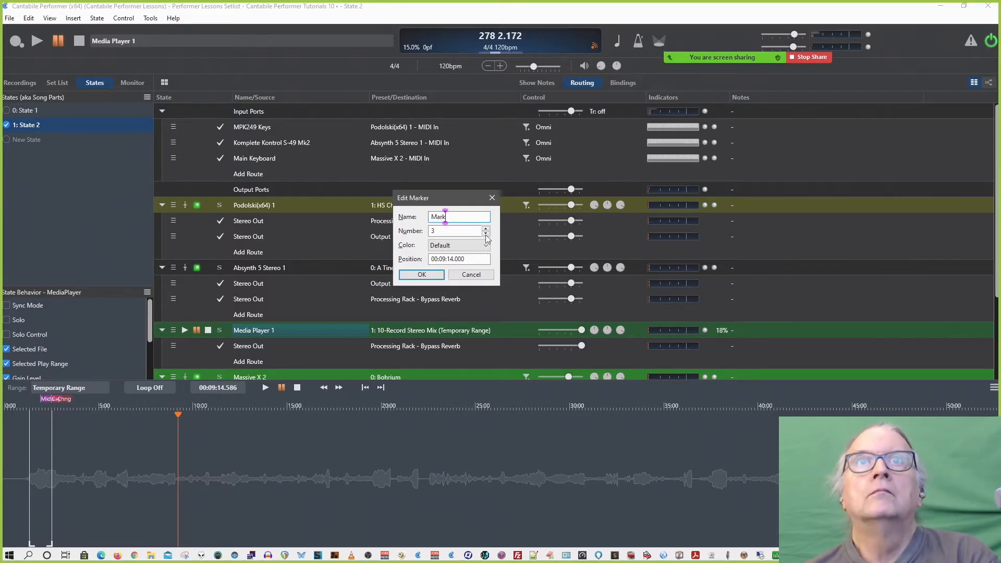
text(er 3)
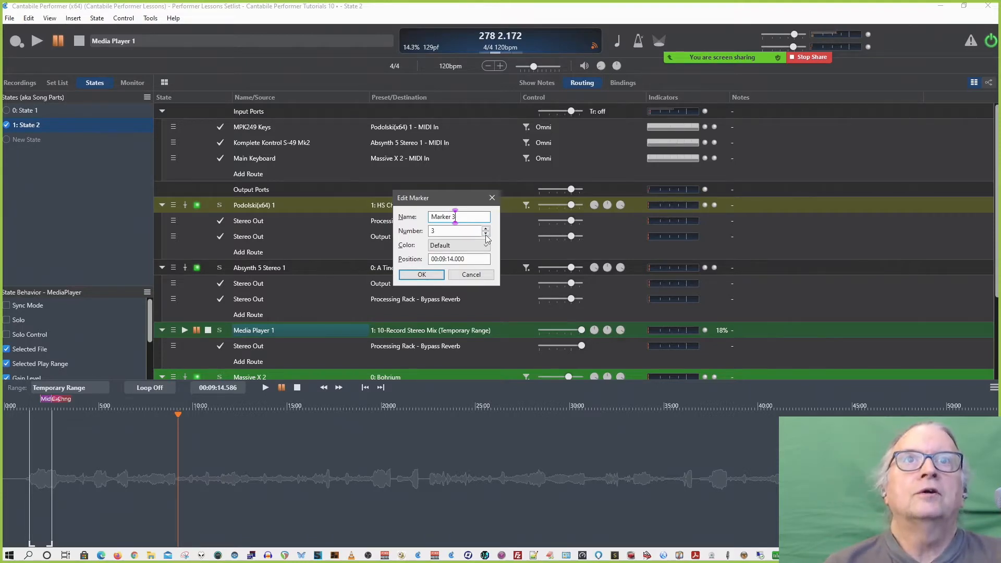
key(Return)
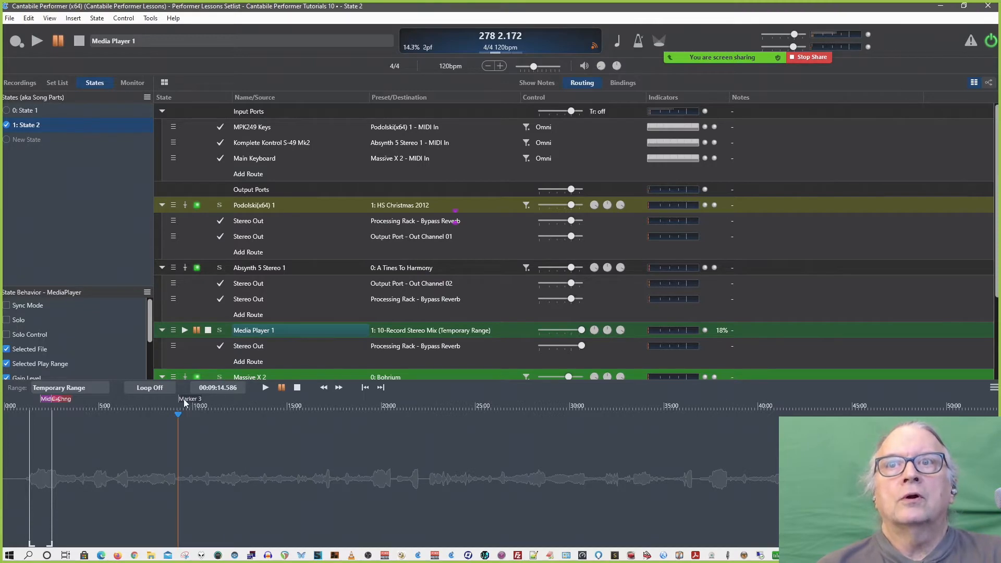
Jump playback to the second marker and on to Marker 3, and set Marker 3's color to teal.
click(44, 399)
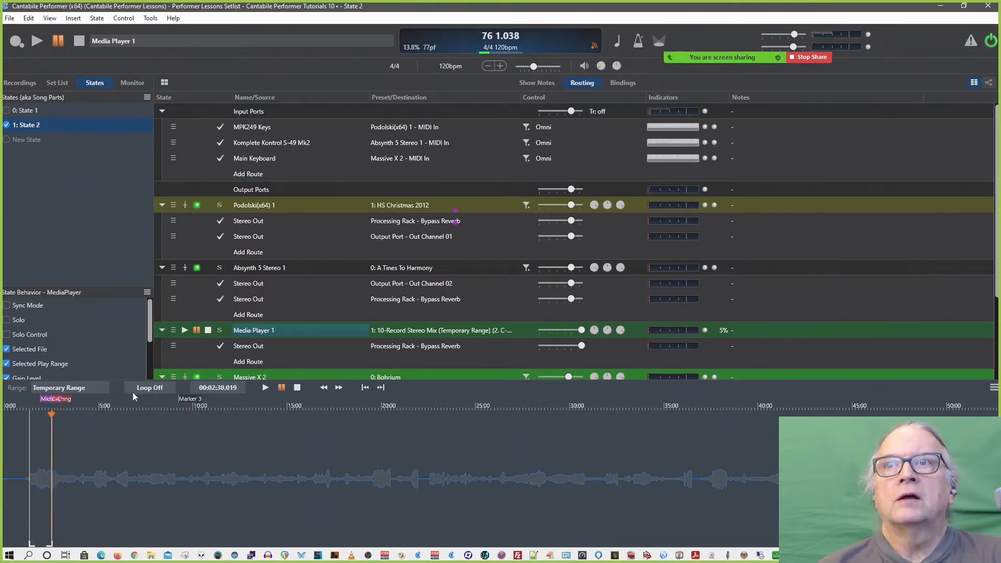
click(191, 397)
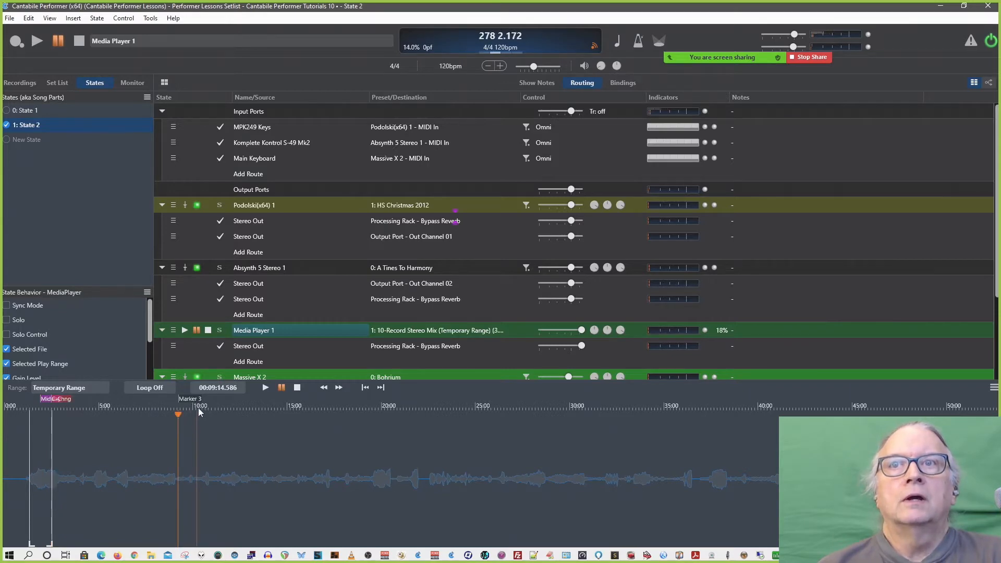
right_click(187, 398)
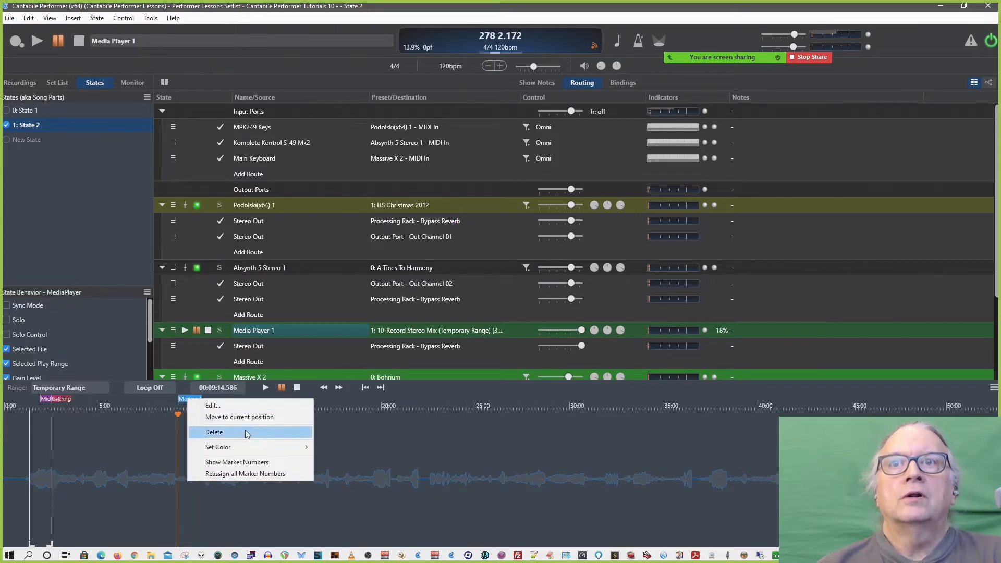
mouse_move(292, 447)
click(346, 427)
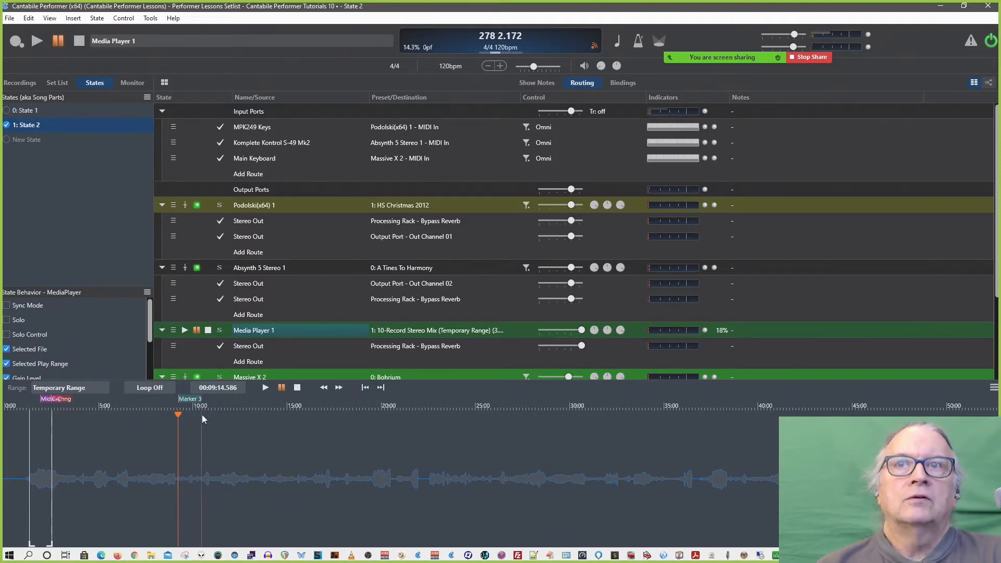
Jump playback to the first marker, the second marker and Marker 3 in turn.
click(46, 399)
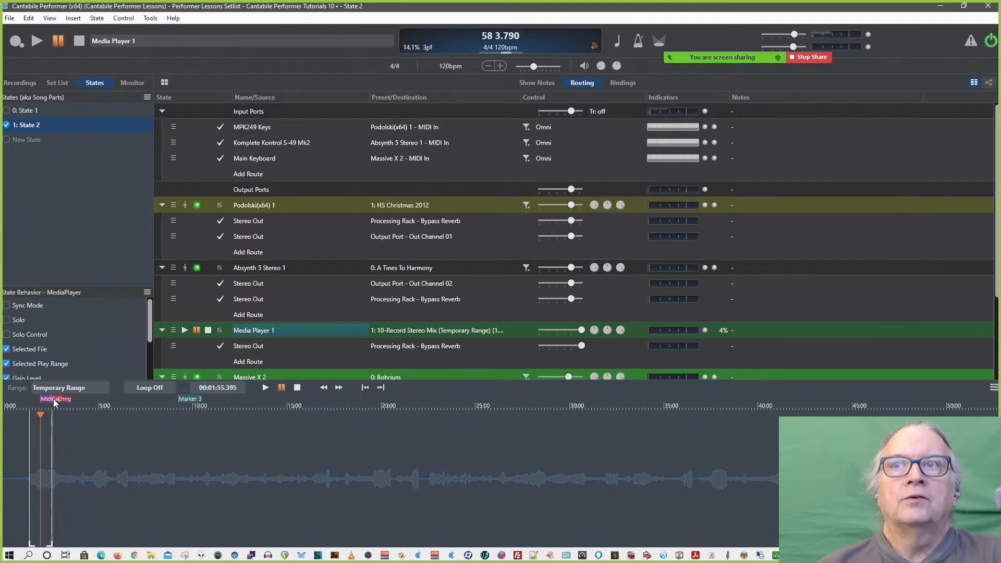
click(52, 399)
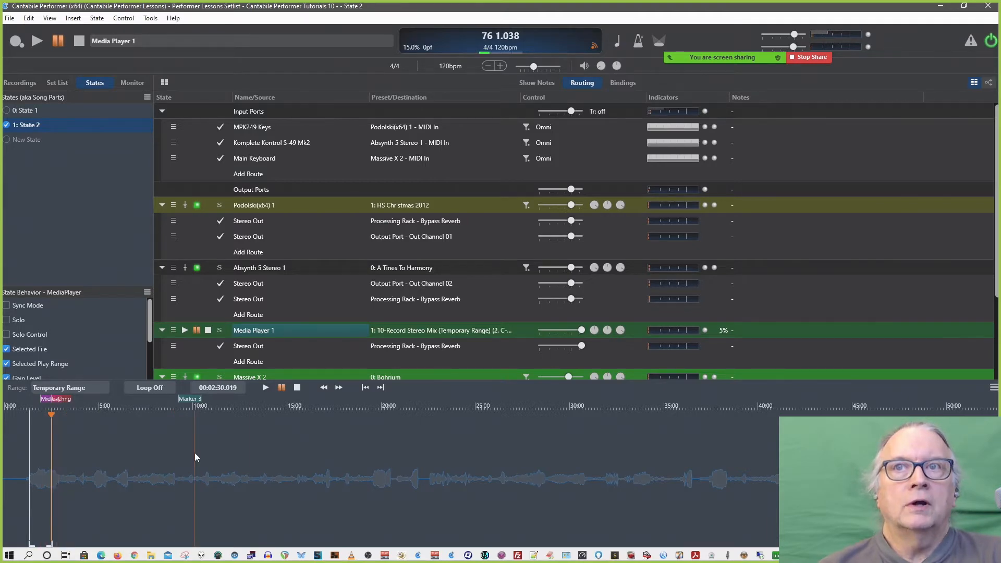
click(198, 398)
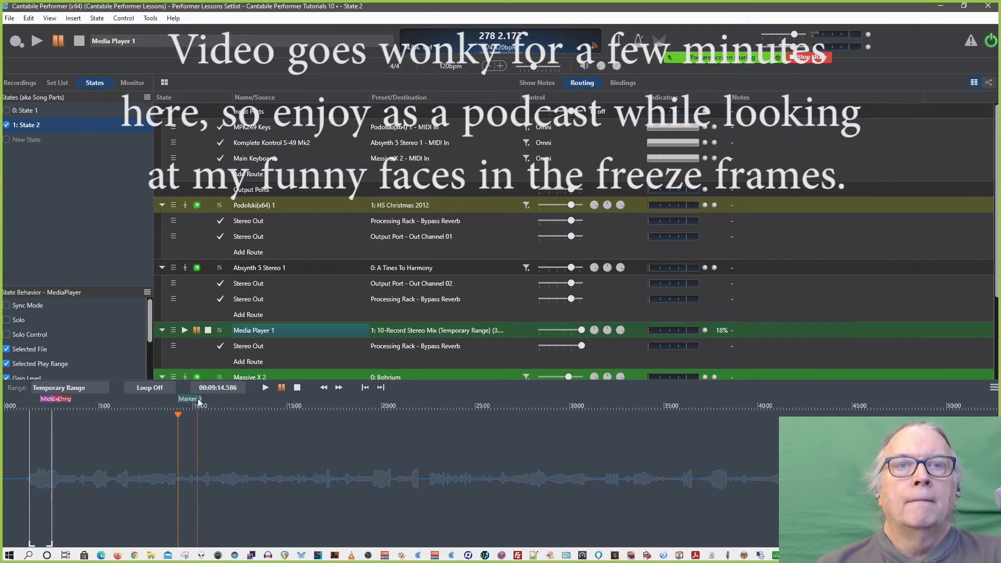
Examine the value mappings of the controller 29 Color bindings for Media Player 1 and Absynth 5 Stereo 1.
click(993, 387)
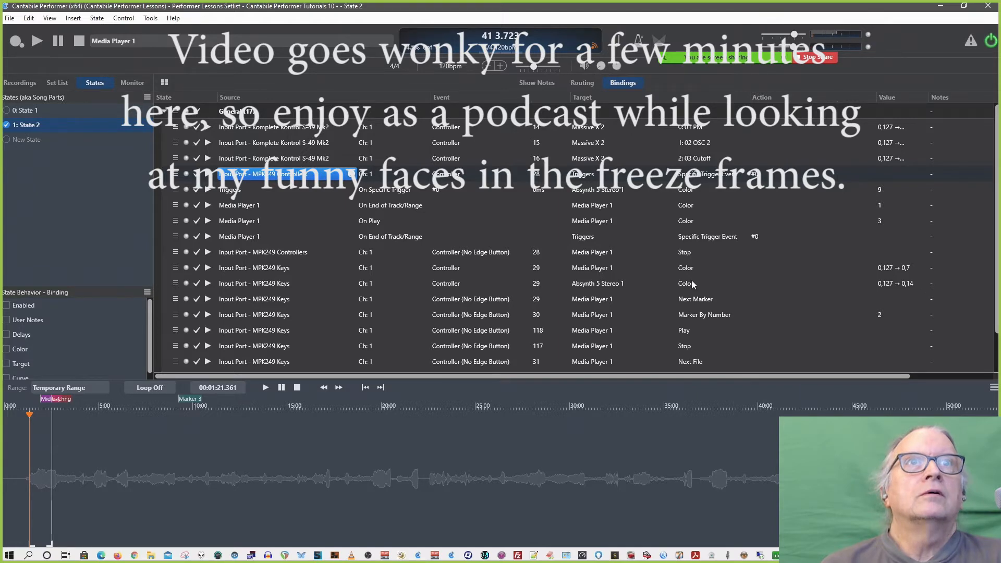
scroll(342, 258, down, 1)
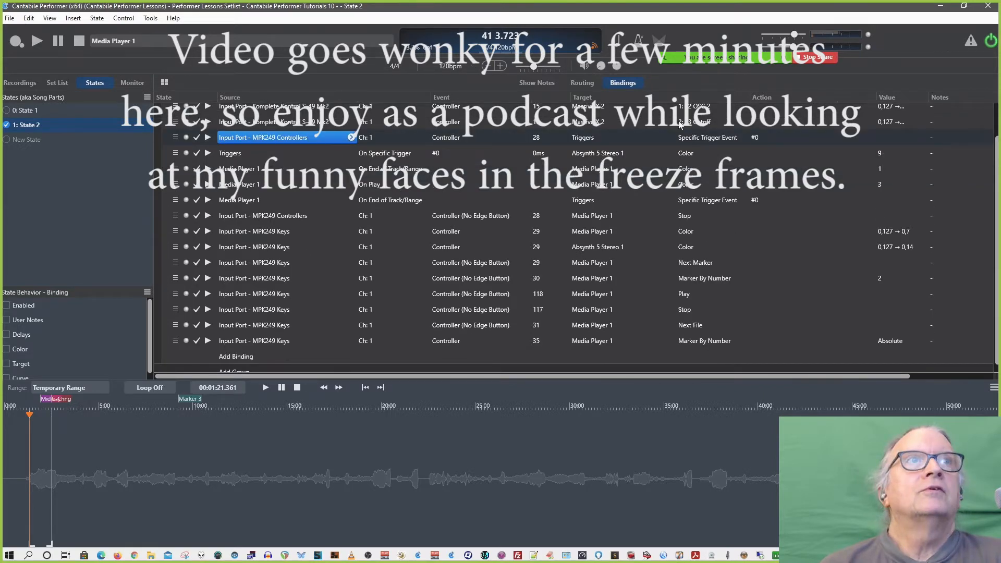
double_click(902, 232)
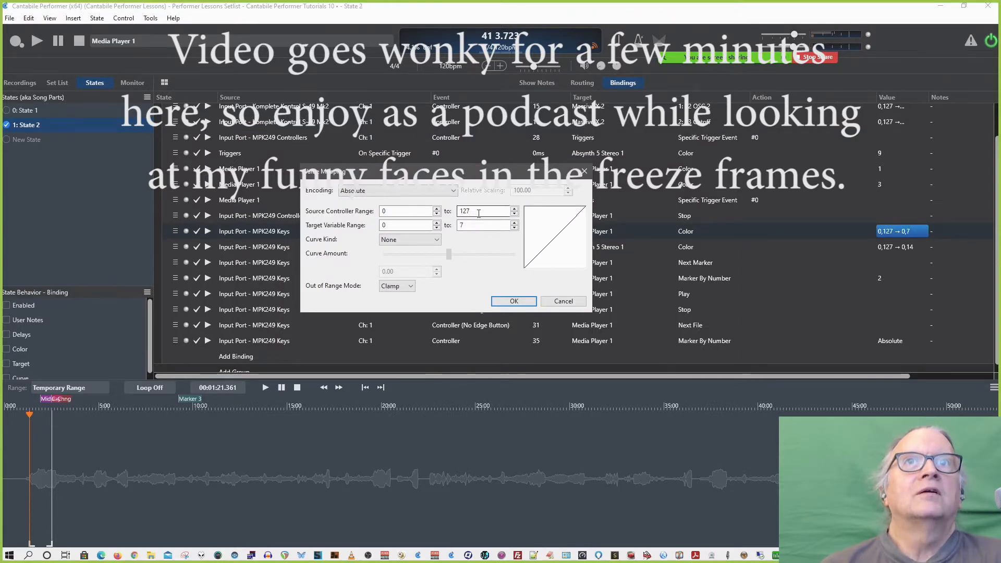
click(563, 301)
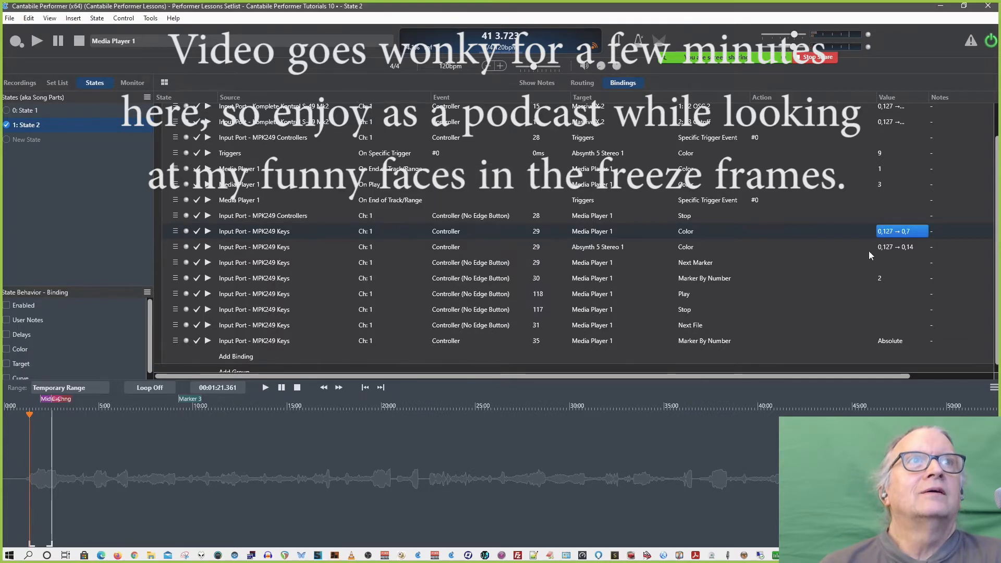
click(899, 248)
double_click(899, 247)
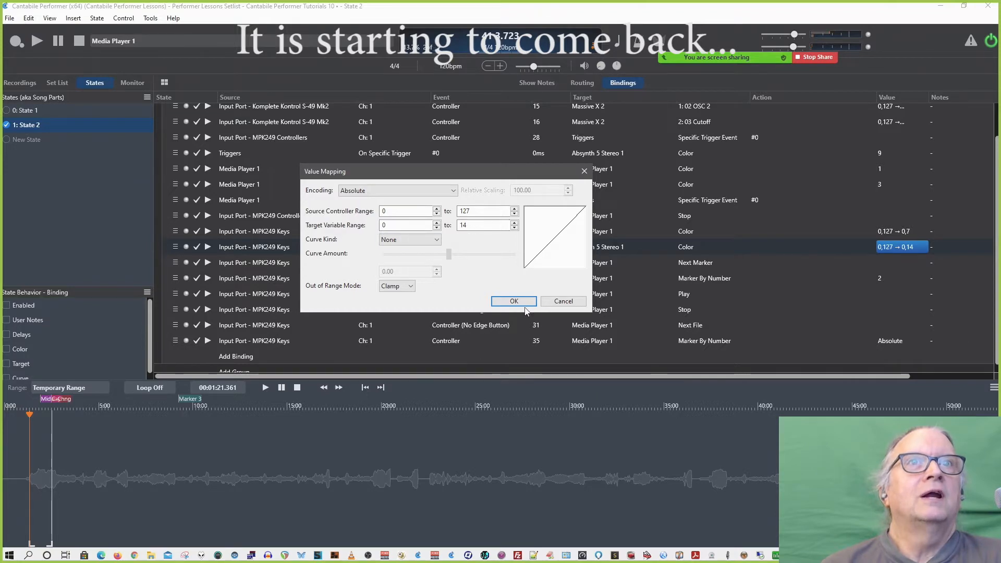
click(554, 302)
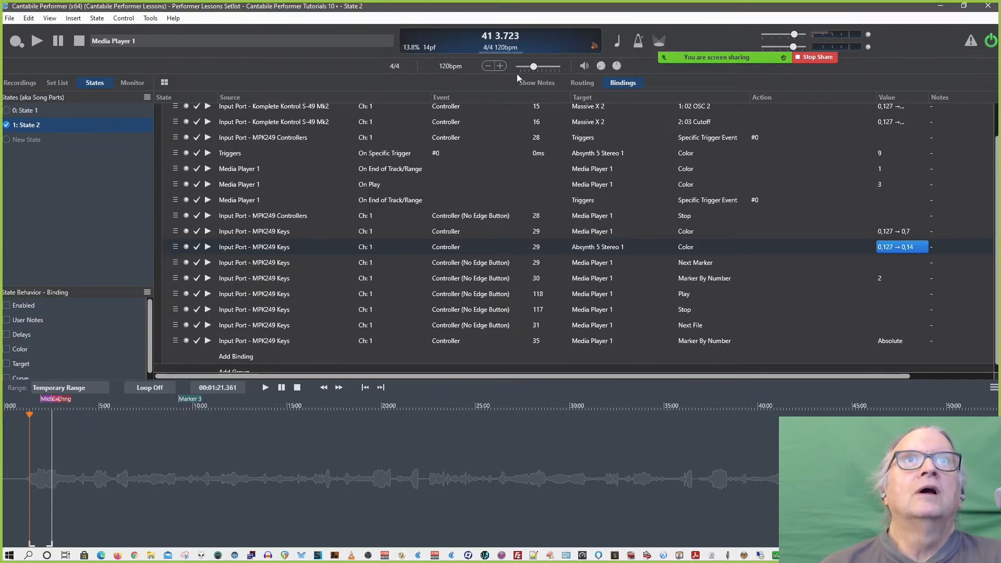
click(583, 84)
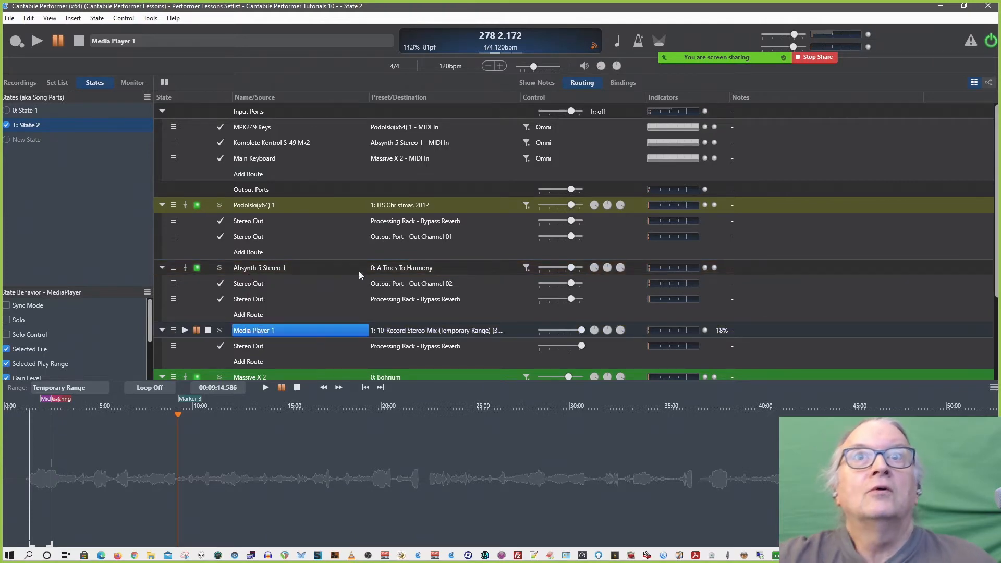
Set the target variable range of Absynth 5 Stereo 1's controller 29 Color binding to start at 1, and view the routing.
click(616, 81)
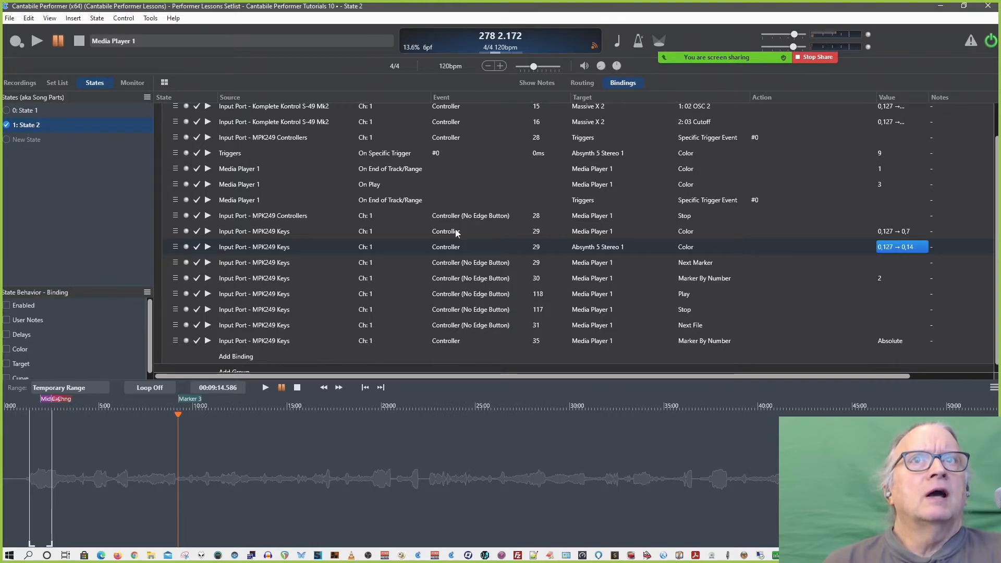
double_click(898, 248)
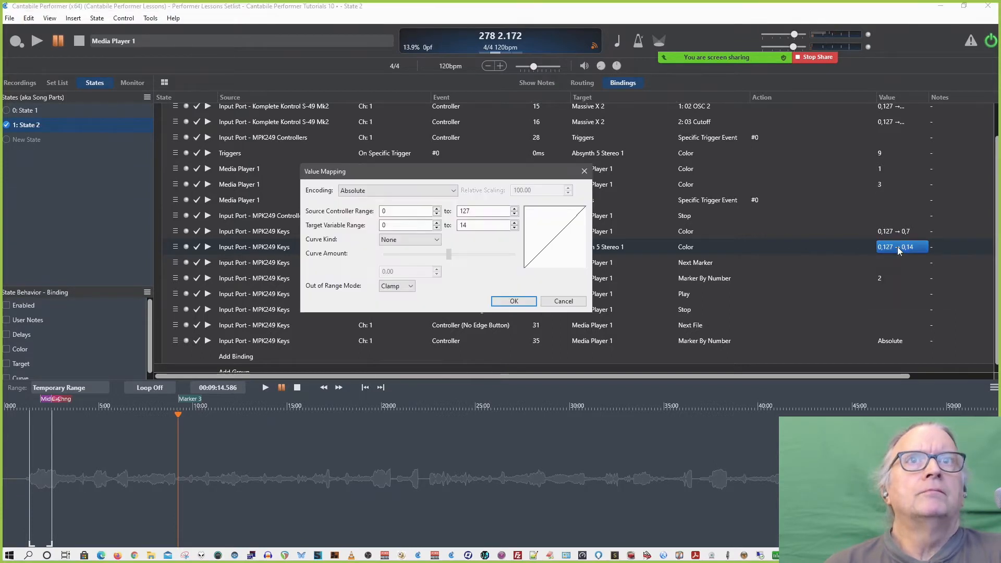
click(401, 225)
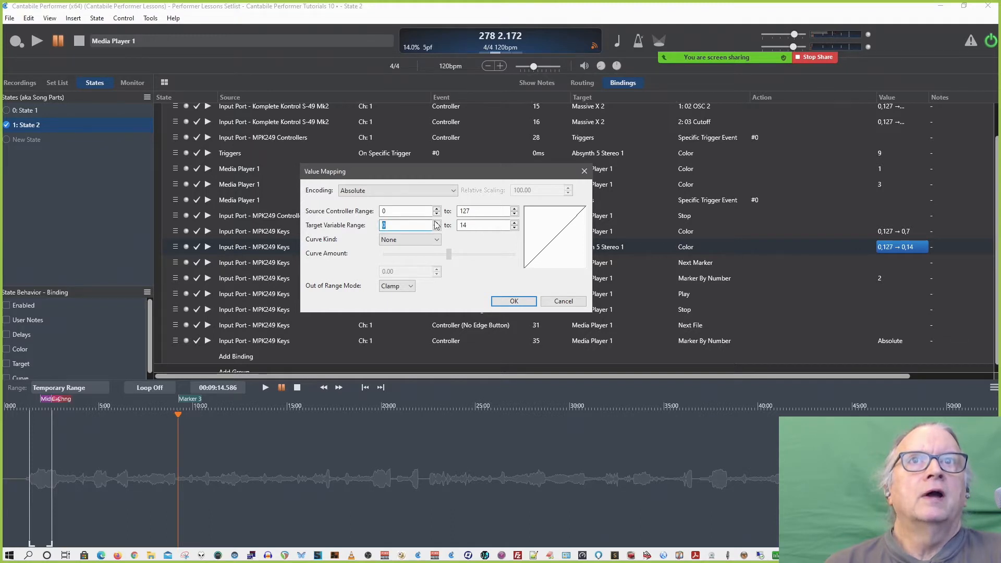
click(512, 302)
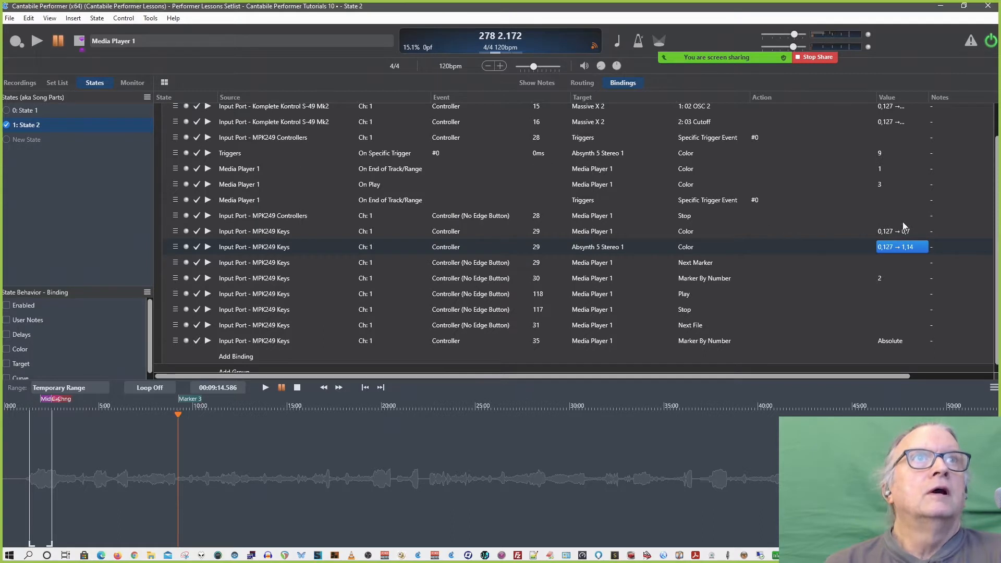
click(574, 81)
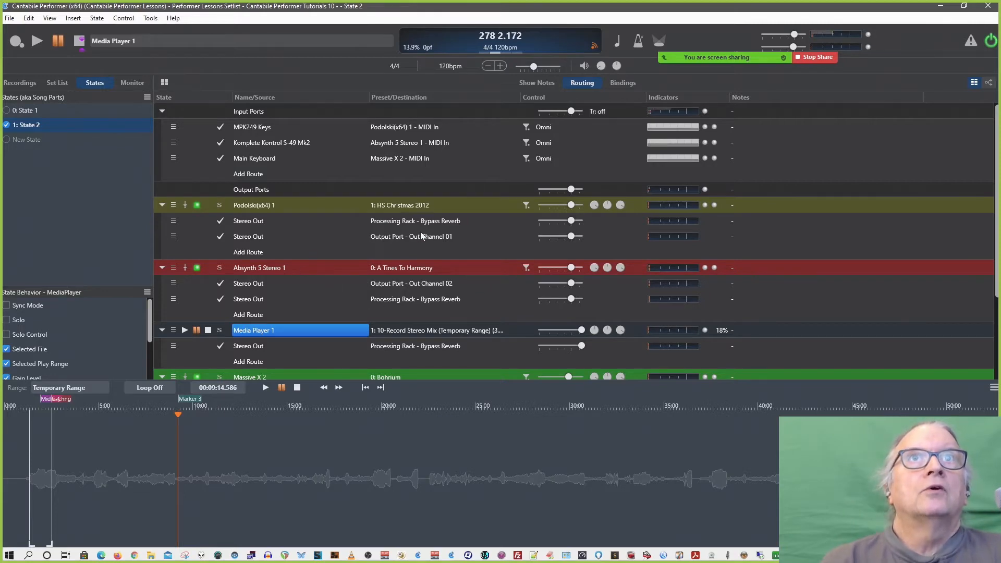
Examine the Media Player 1 bindings for Play on controller 118 and Stop on controller 117.
click(615, 83)
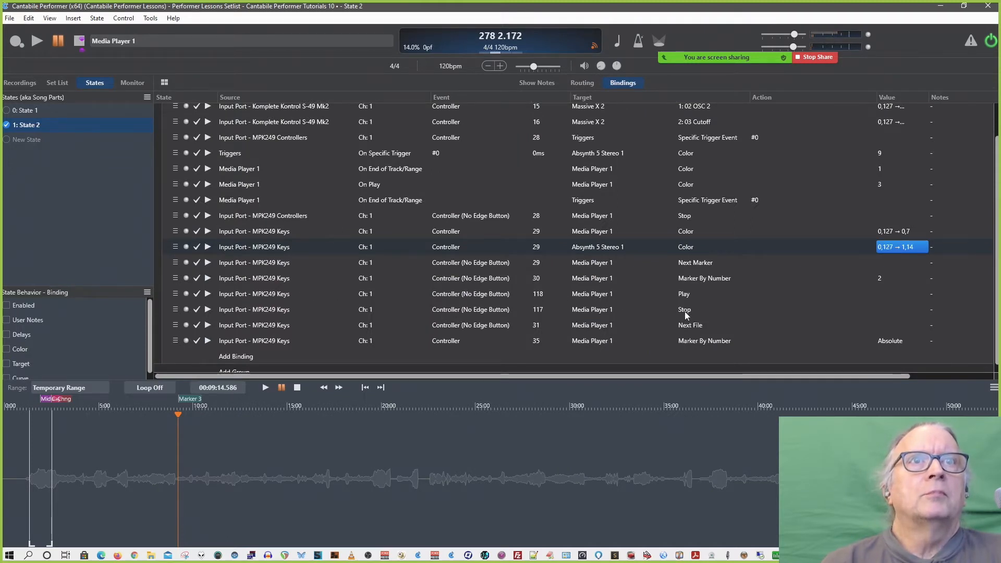
click(176, 295)
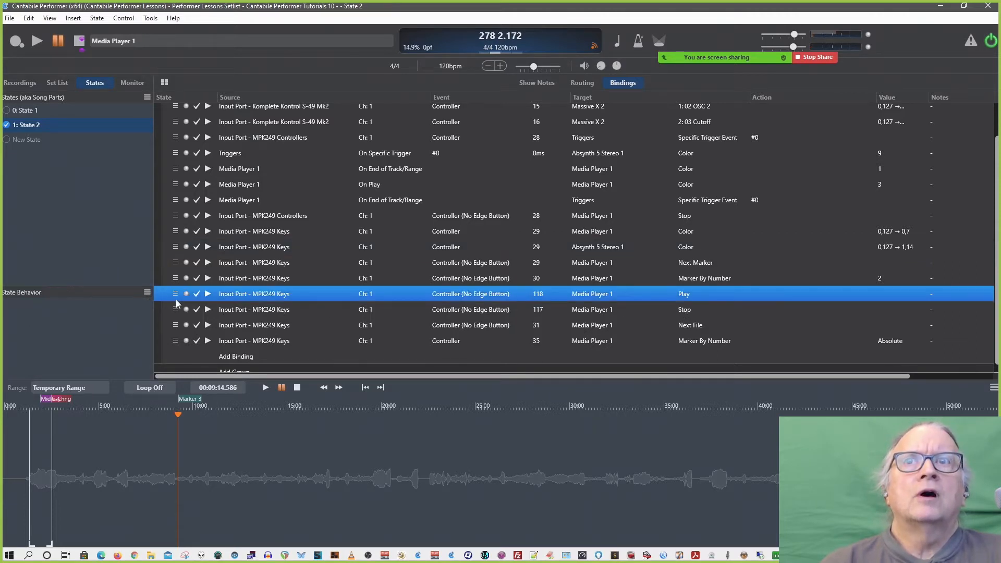
click(175, 310)
click(175, 294)
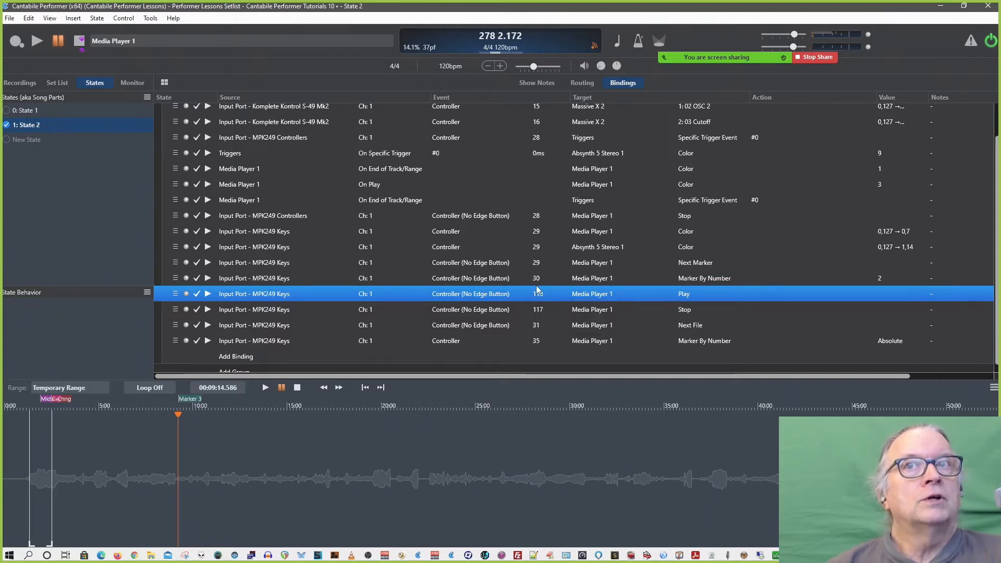
In the routing view, jump Media Player 1 to the first timeline marker, then start and stop playback.
click(575, 82)
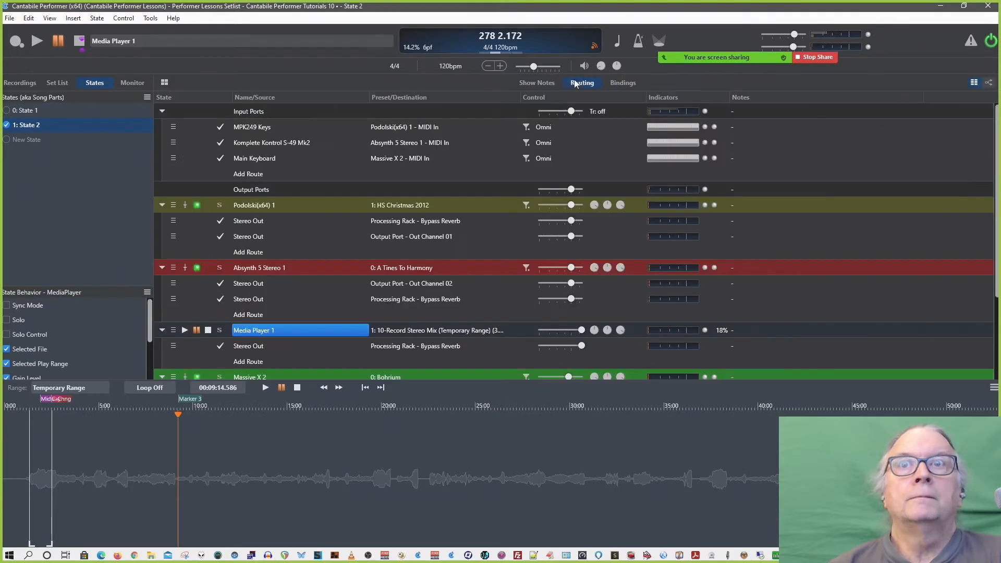
click(45, 399)
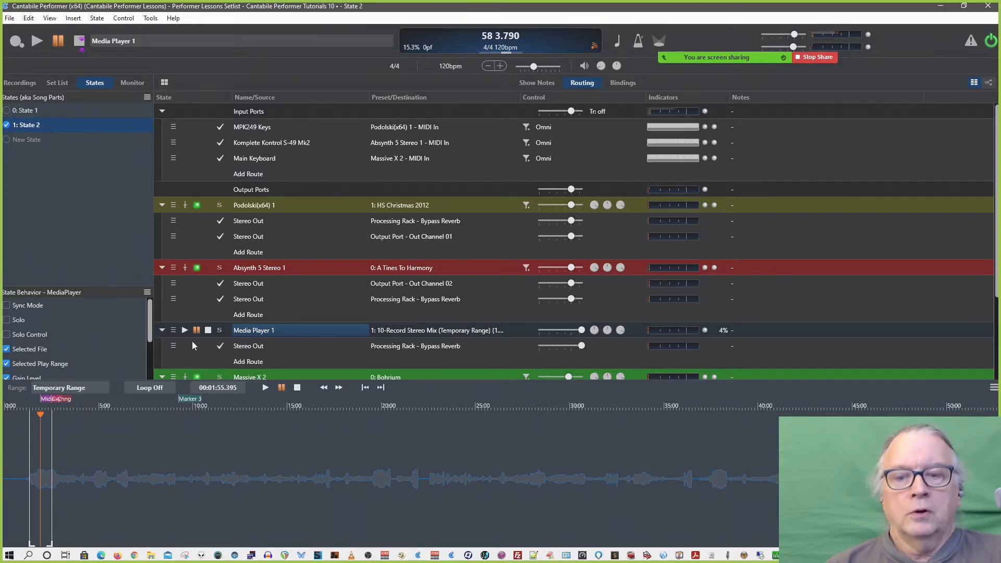
key(space)
key(space)
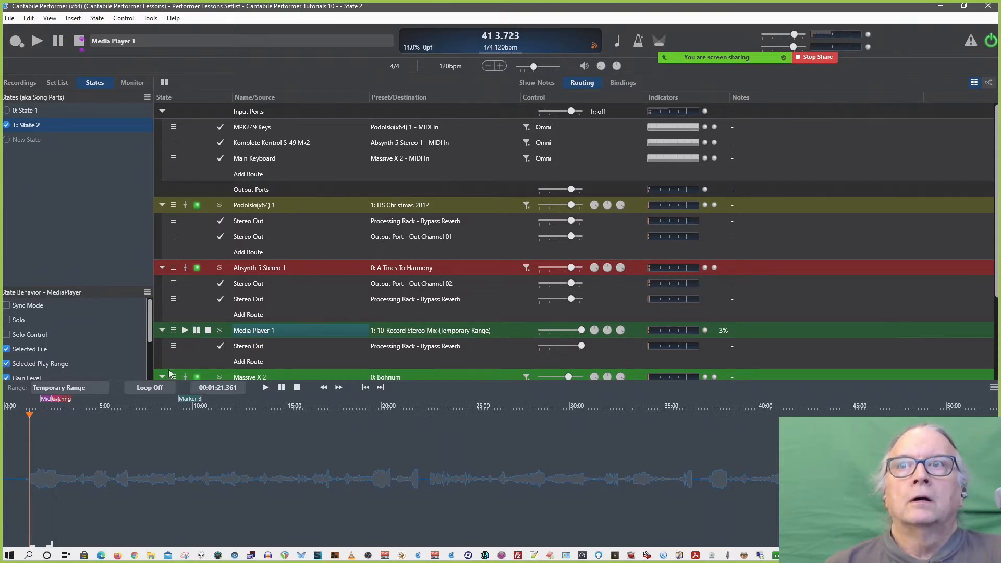
Return Media Player 1's play position to the first marker at about 1:55, and play and pause from there.
click(40, 415)
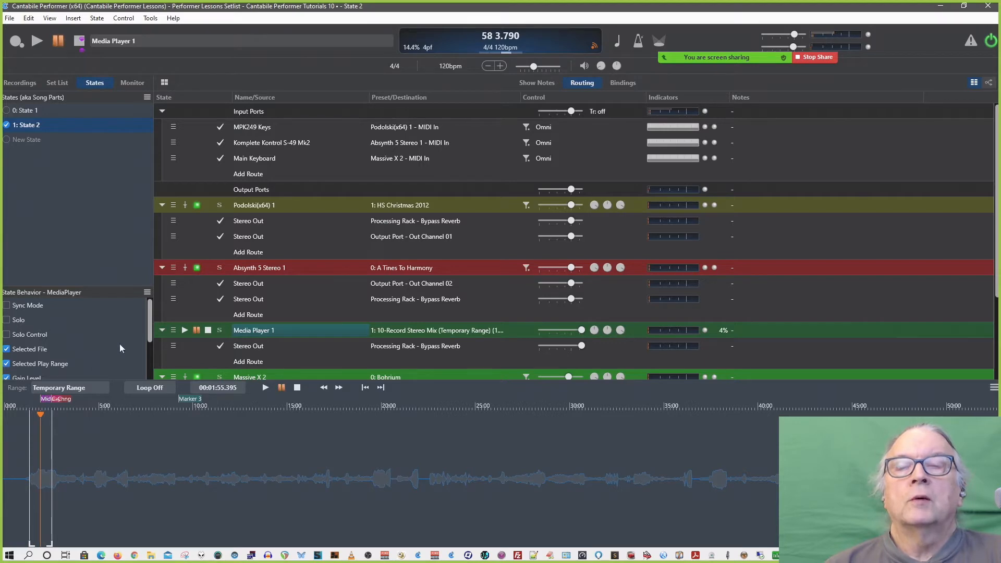
click(196, 331)
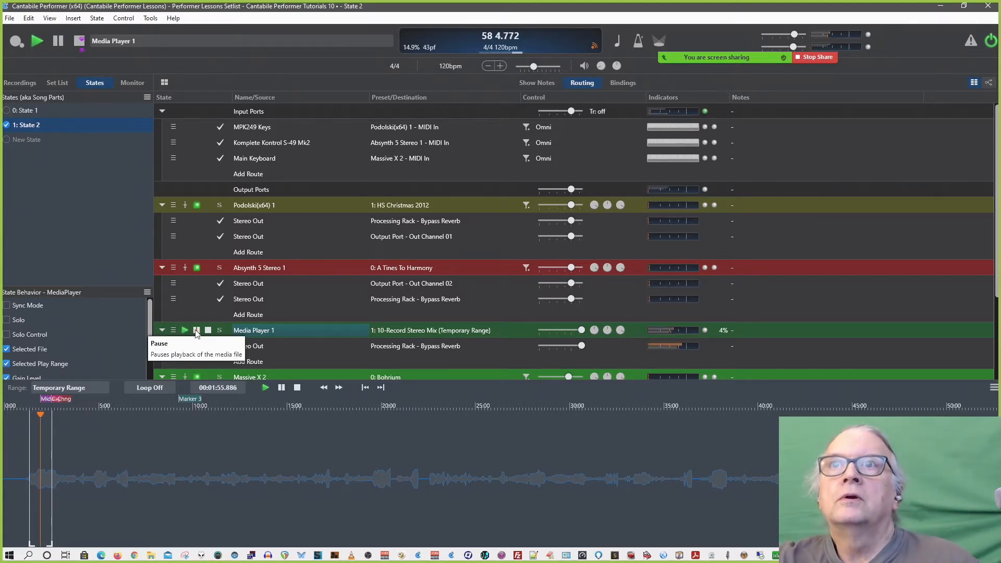
click(197, 331)
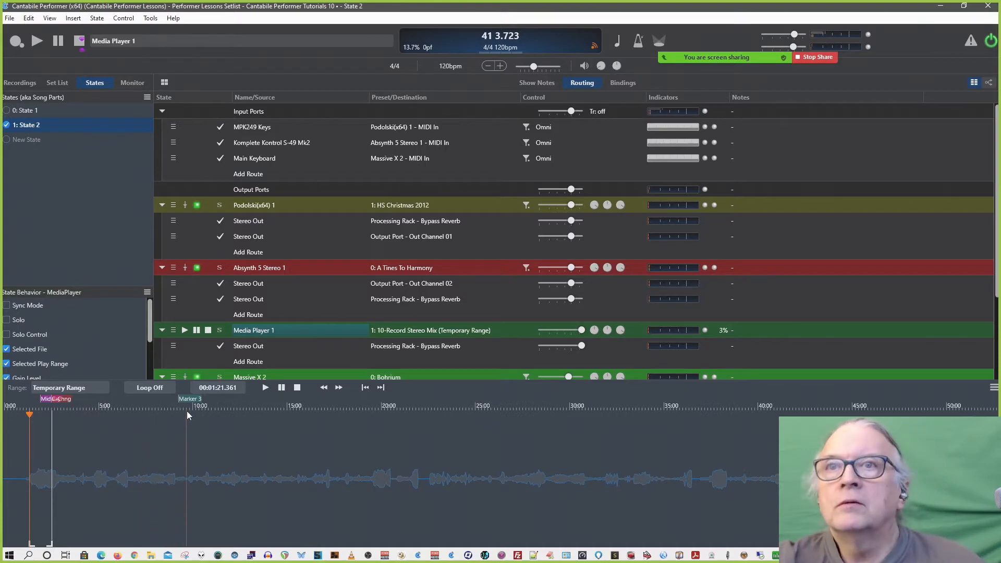
Jump Media Player 1 to the second marker and on to Marker 3, and stop playback.
key(space)
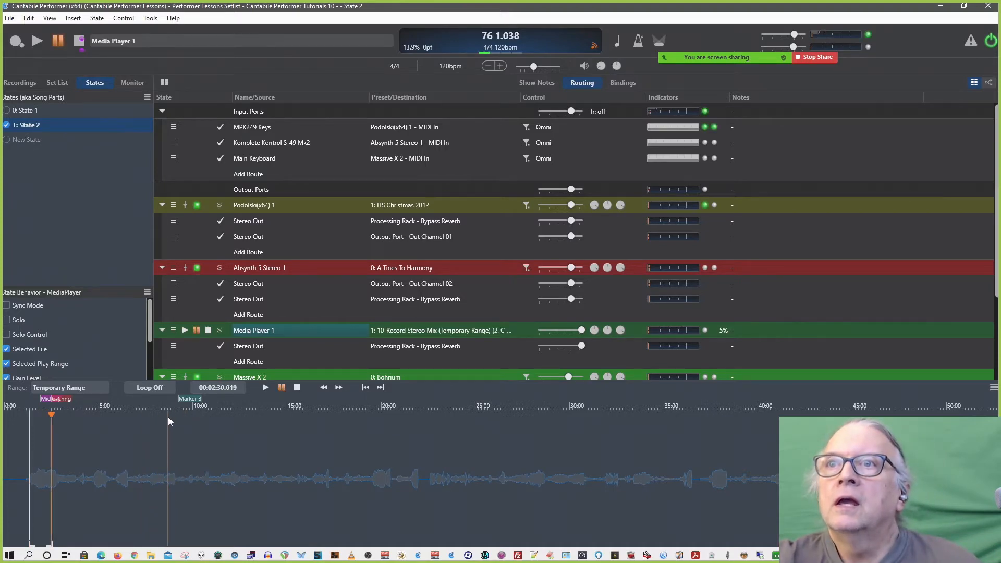
click(167, 417)
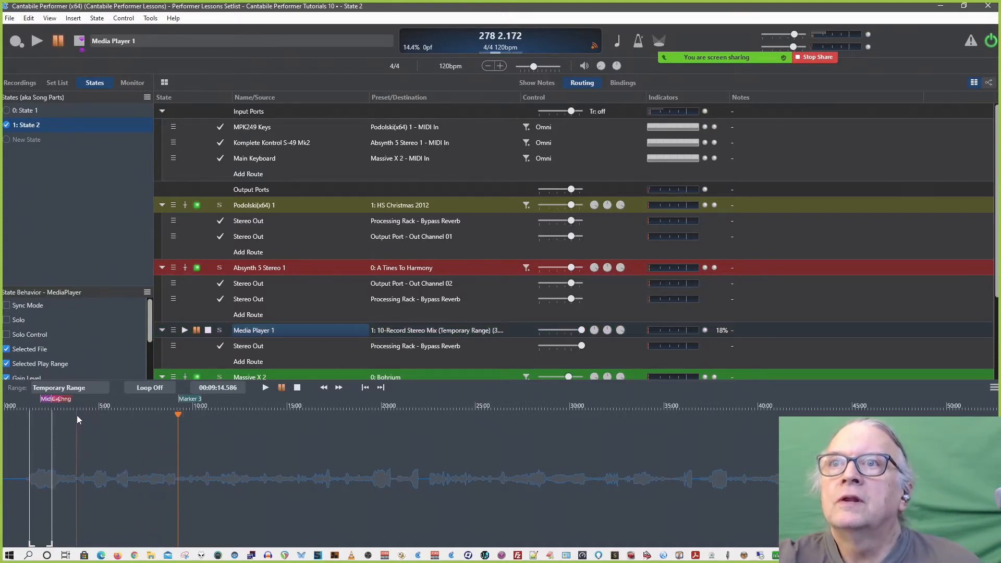
key(shift+space)
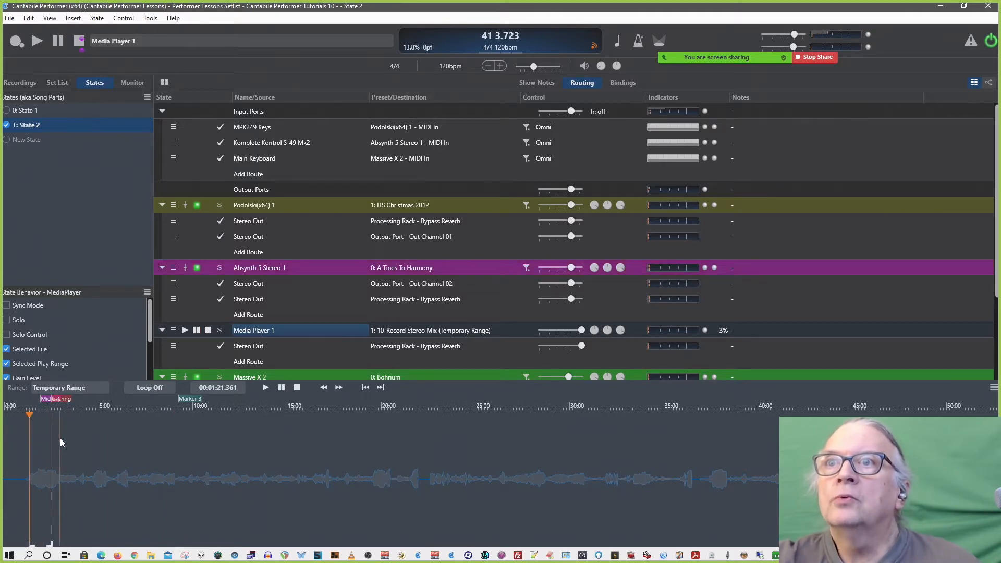
double_click(42, 404)
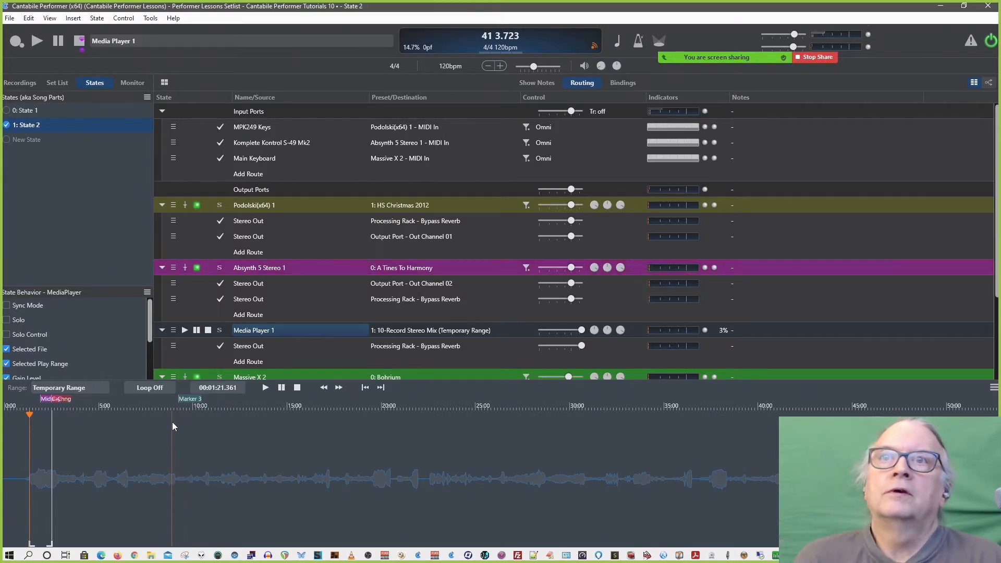
View the control choices available for Media Player 1's controller 29 Next Marker binding.
click(623, 83)
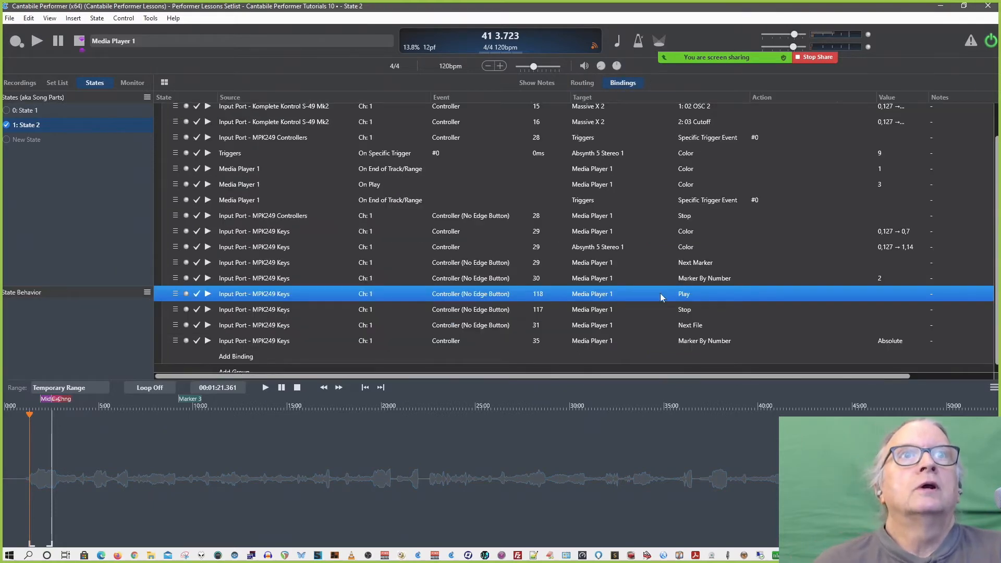
double_click(693, 262)
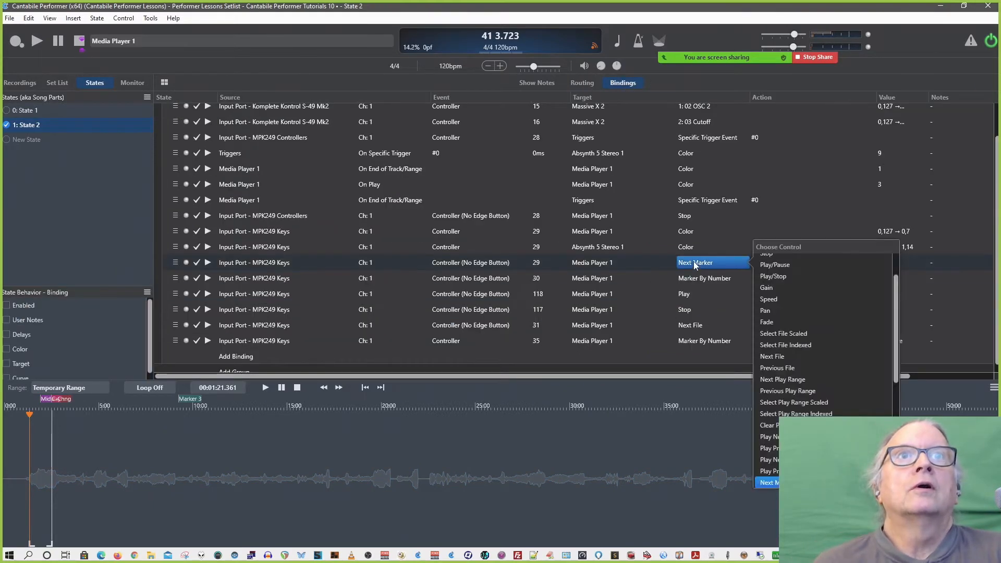
click(282, 264)
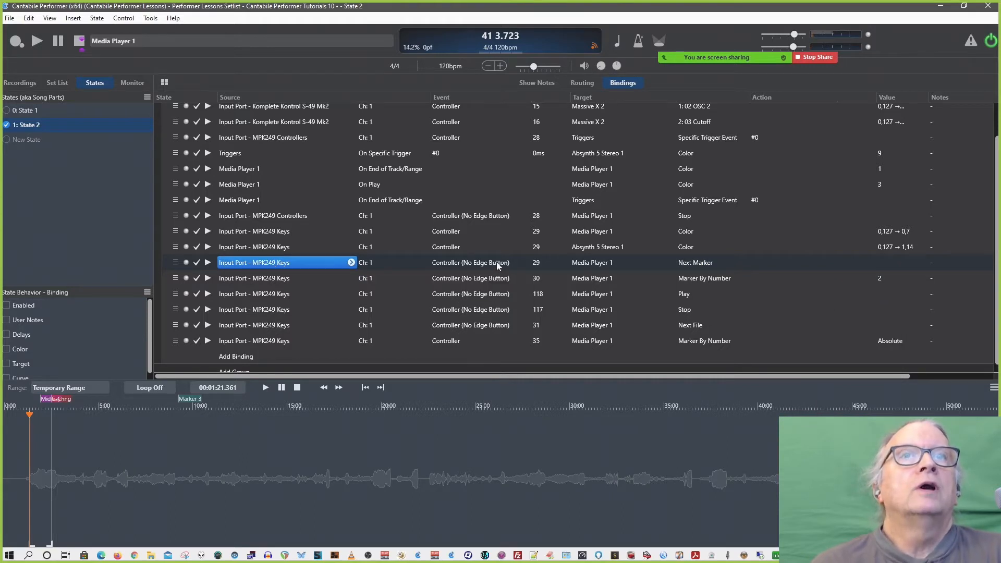
Add a learned binding whose source is Controller 47 on Input Port - MPK249 Keys, channel 1.
click(246, 356)
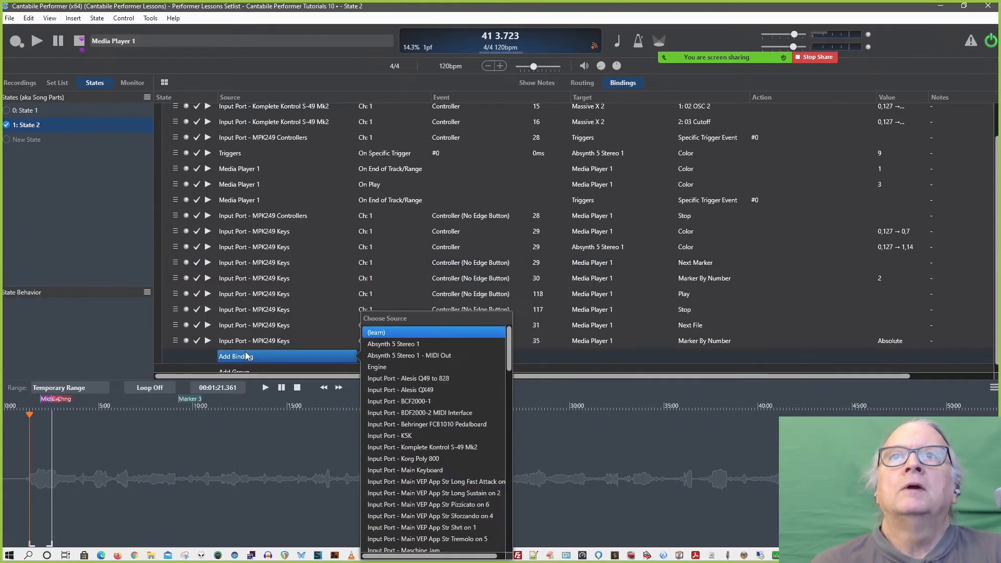
click(381, 333)
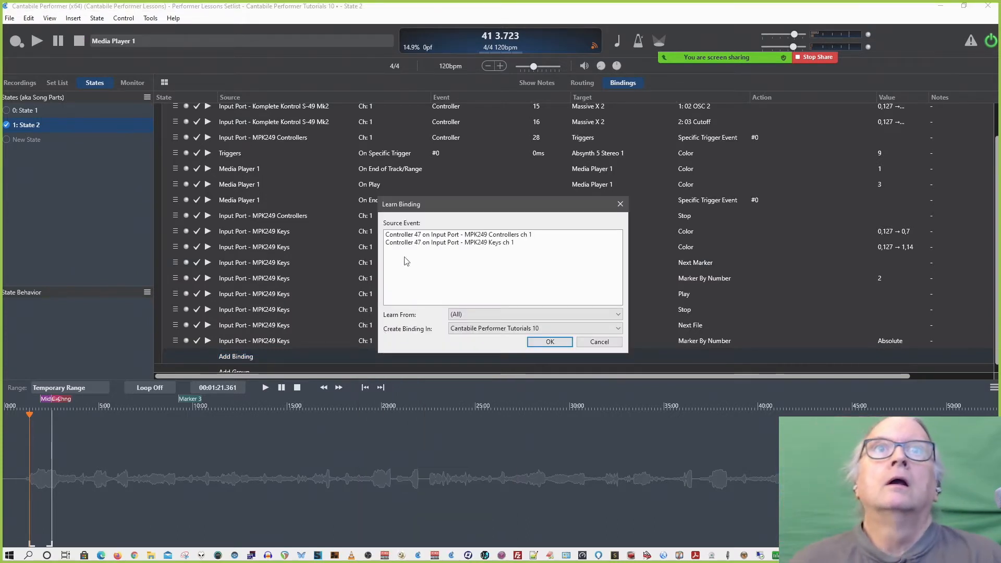
double_click(431, 243)
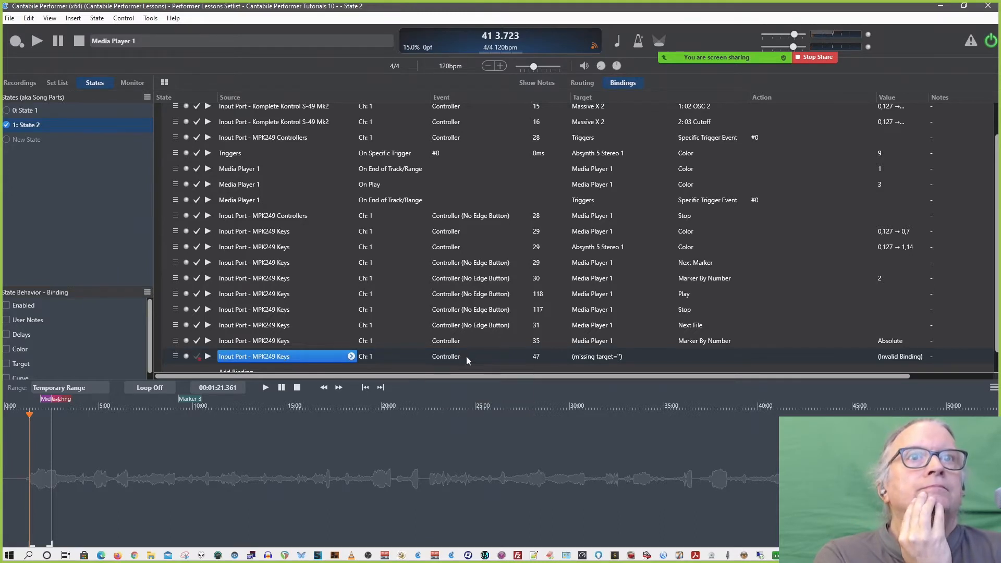
Set the controller 47 binding's target to Media Player 1 and its control to Marker By Number.
click(593, 358)
scroll(723, 430, down, 10)
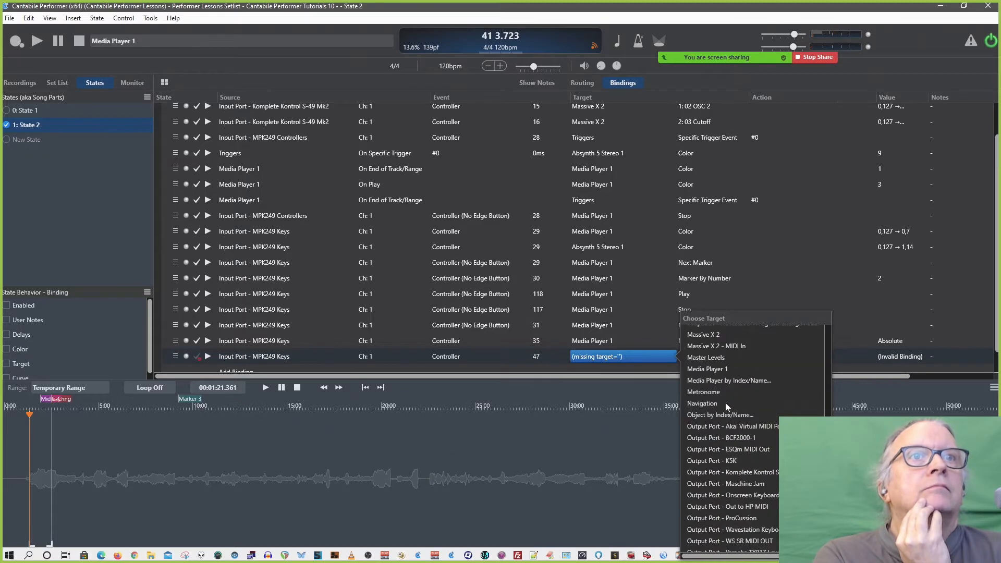
click(709, 368)
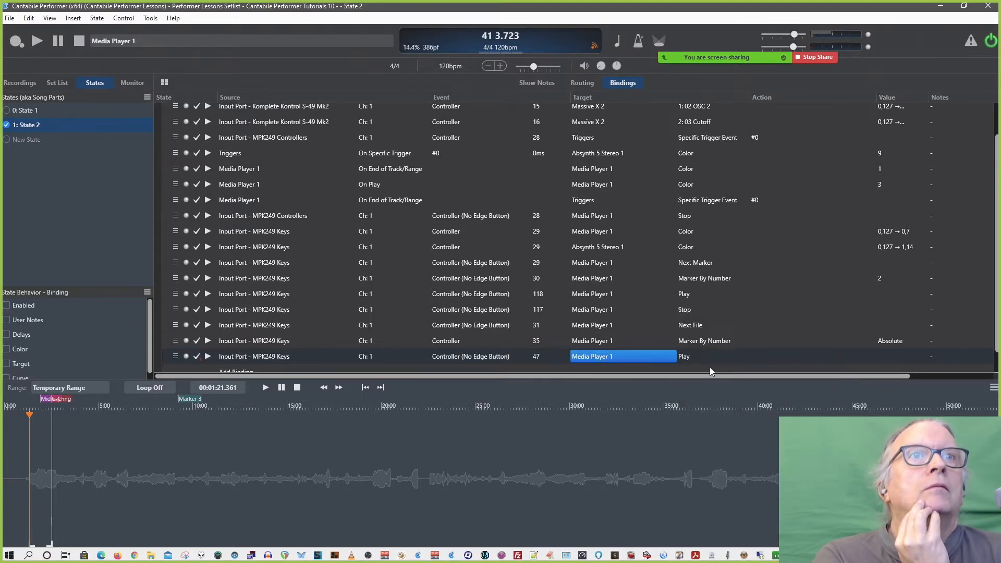
click(692, 356)
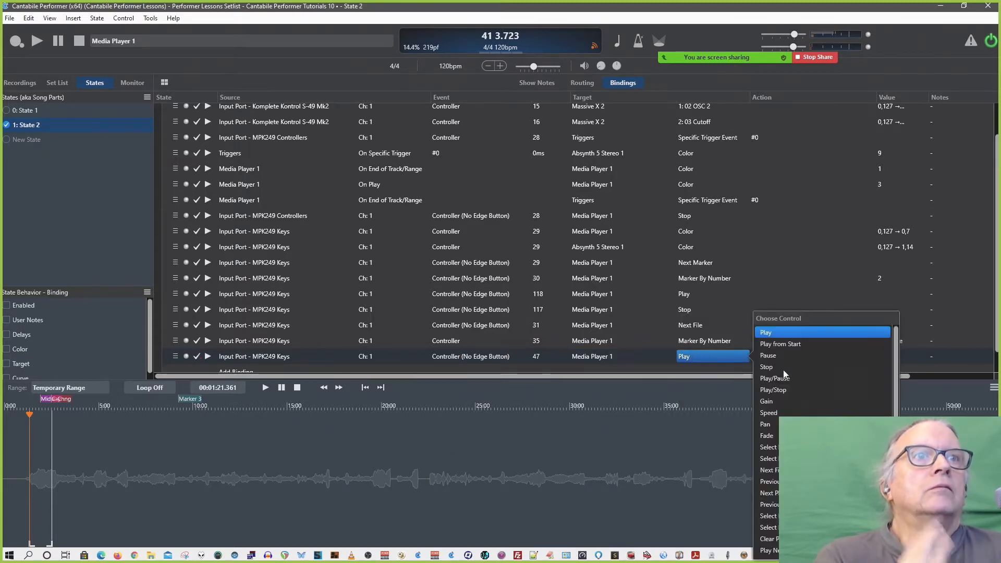
scroll(824, 365, down, 1)
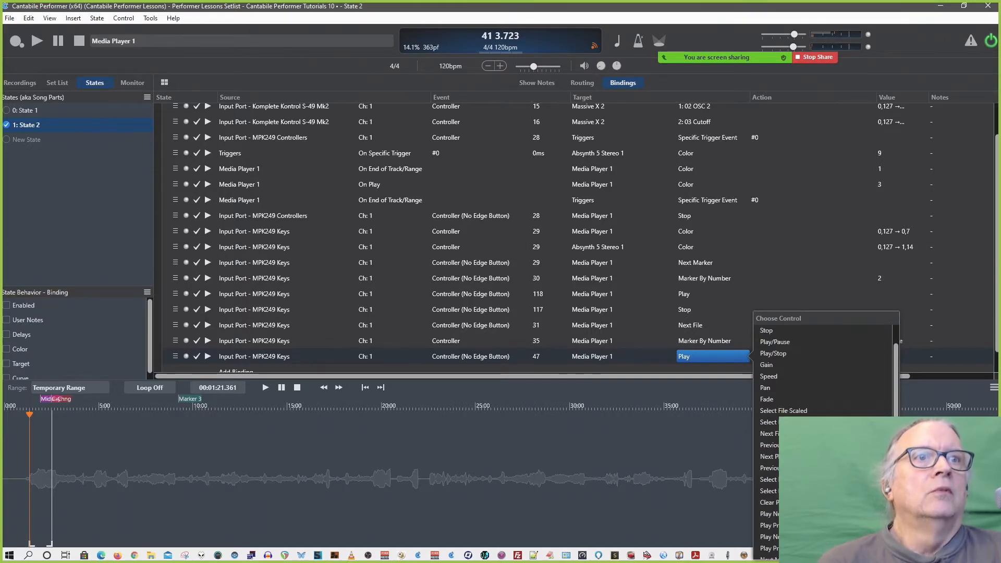
scroll(823, 365, down, 1)
scroll(824, 365, down, 1)
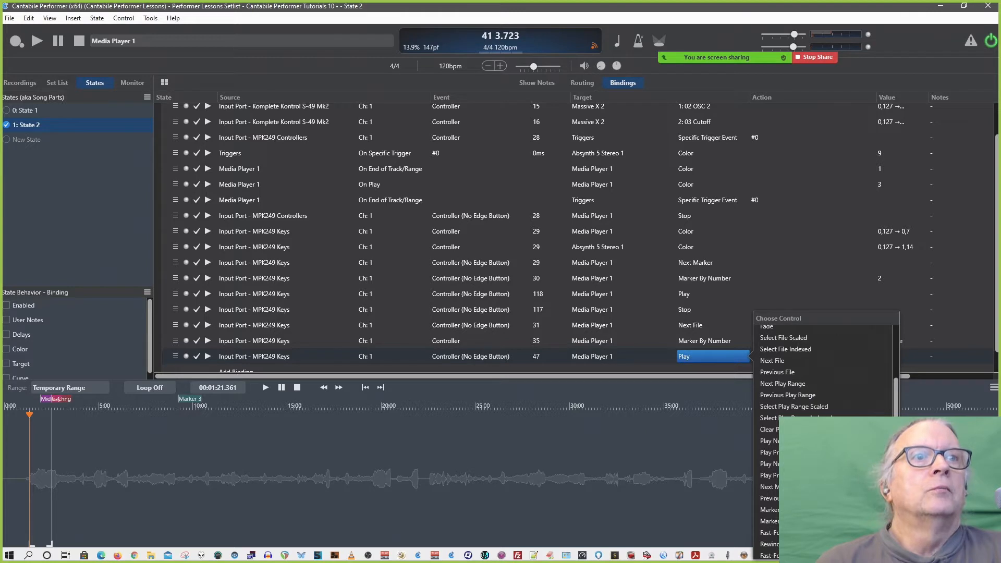
click(813, 510)
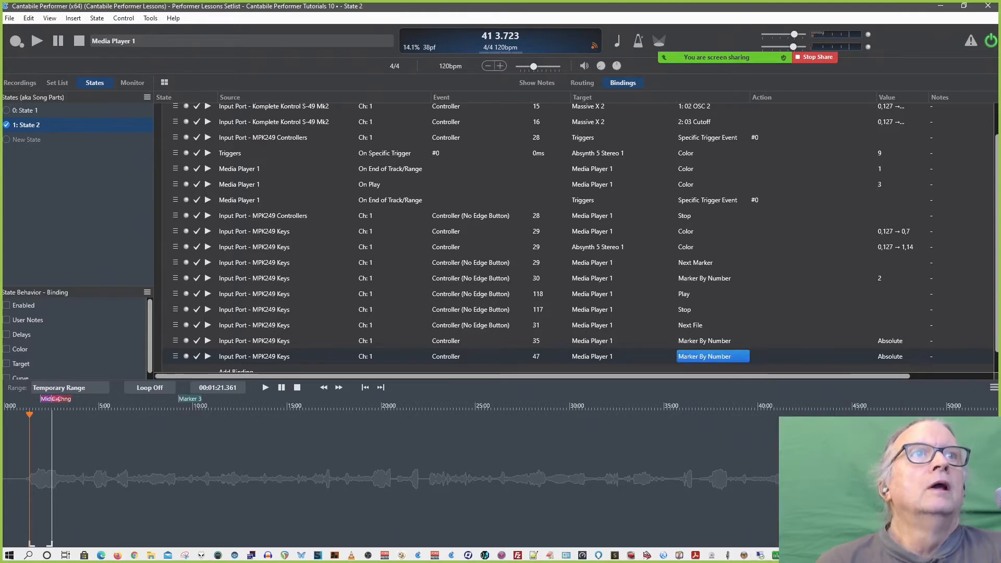
double_click(889, 357)
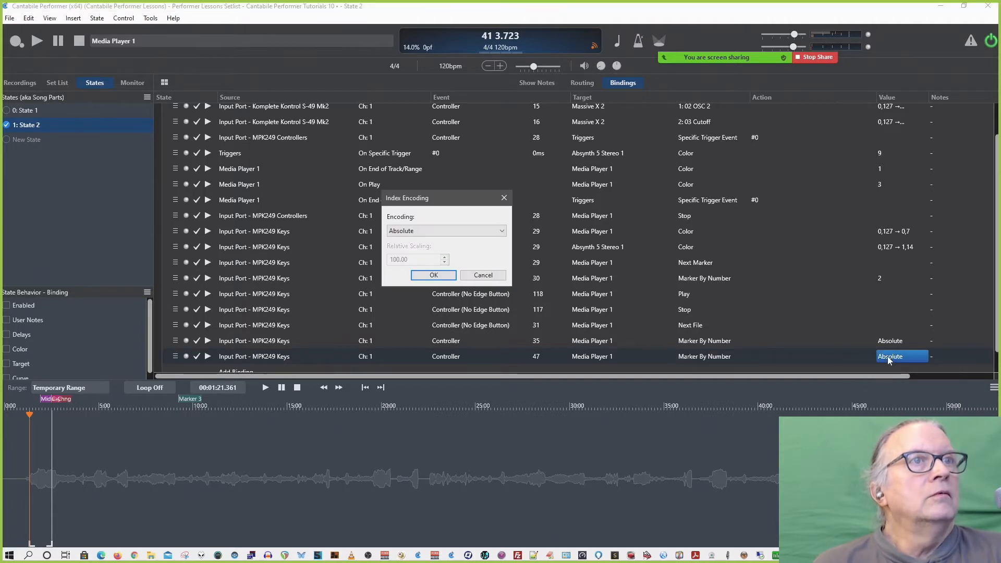
click(500, 229)
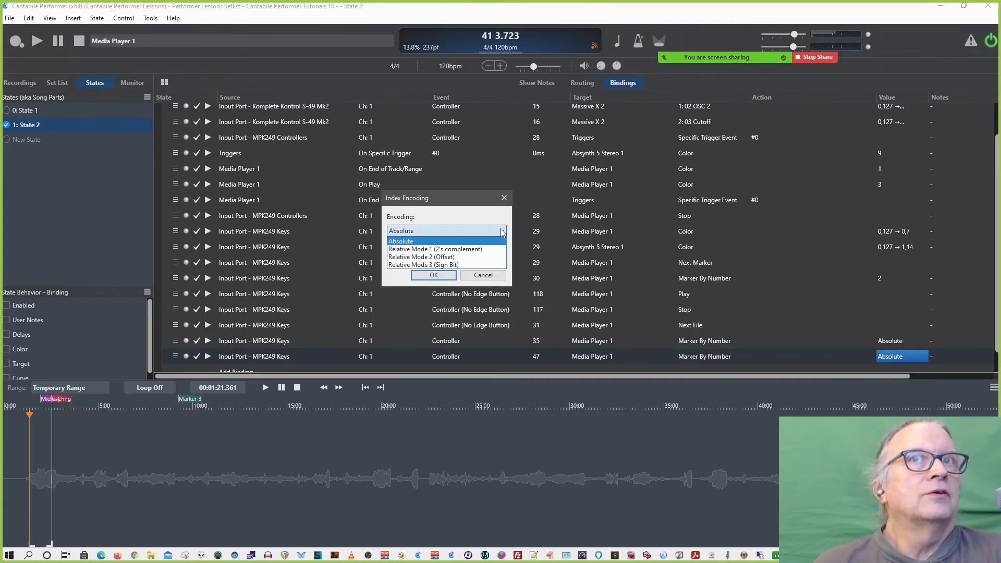
click(480, 249)
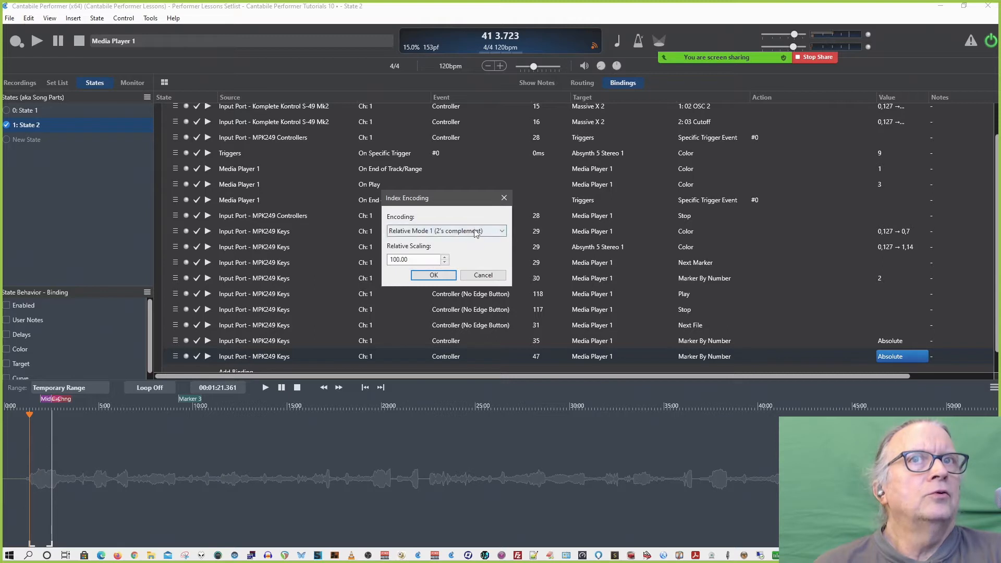
click(493, 278)
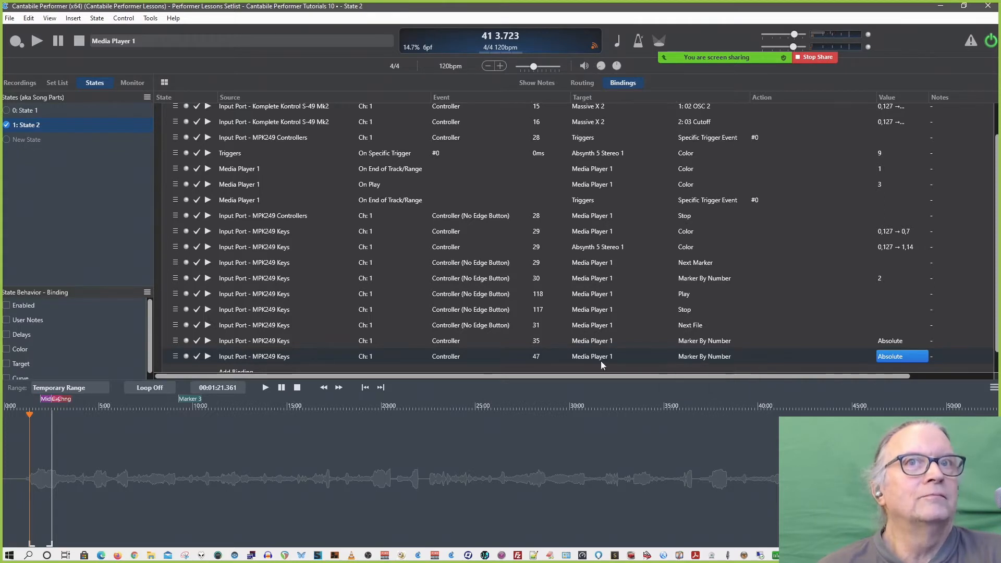
Set the controller 47 binding's event kind to Controller (Button) and its marker number value to 3.
click(461, 356)
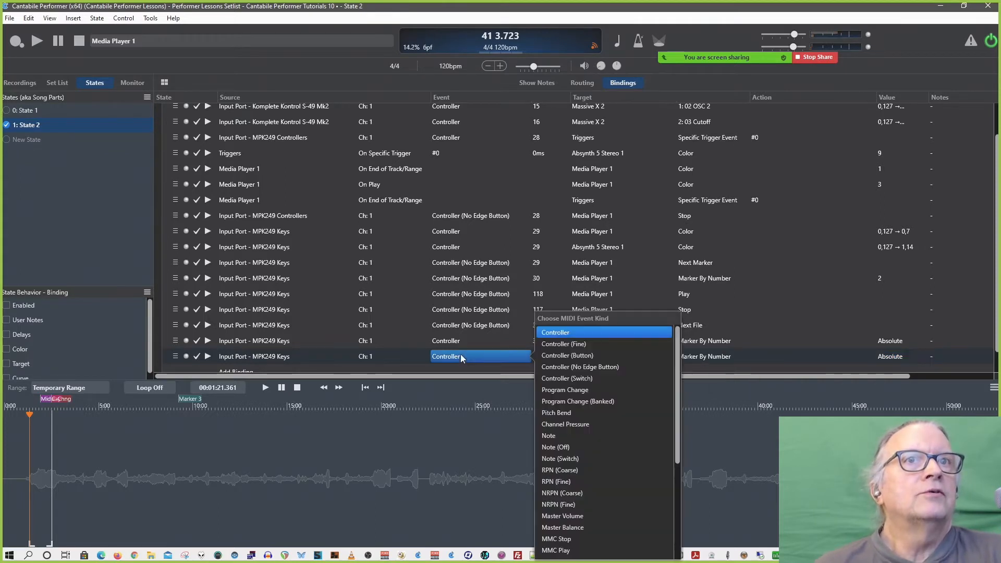
click(582, 366)
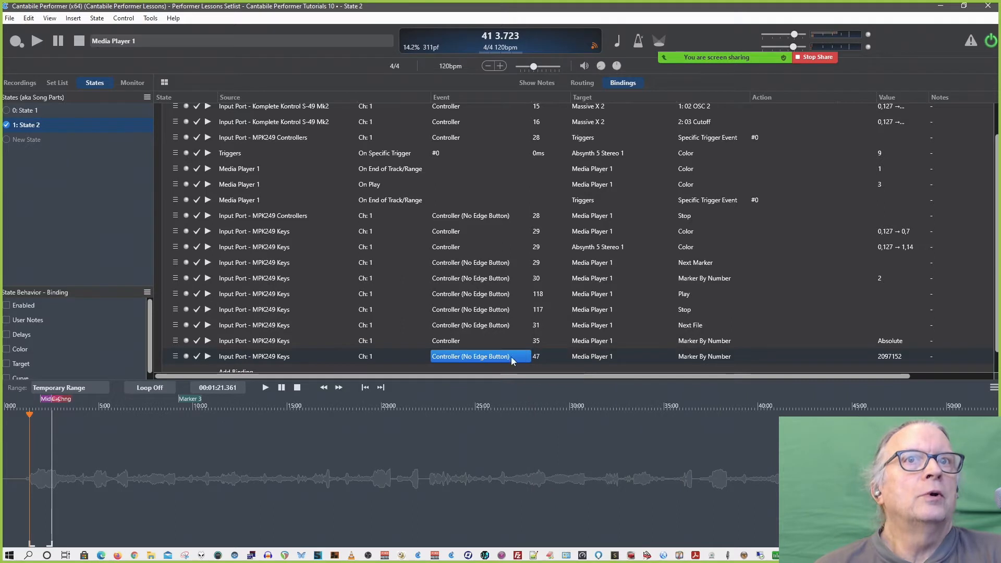
click(503, 356)
click(566, 356)
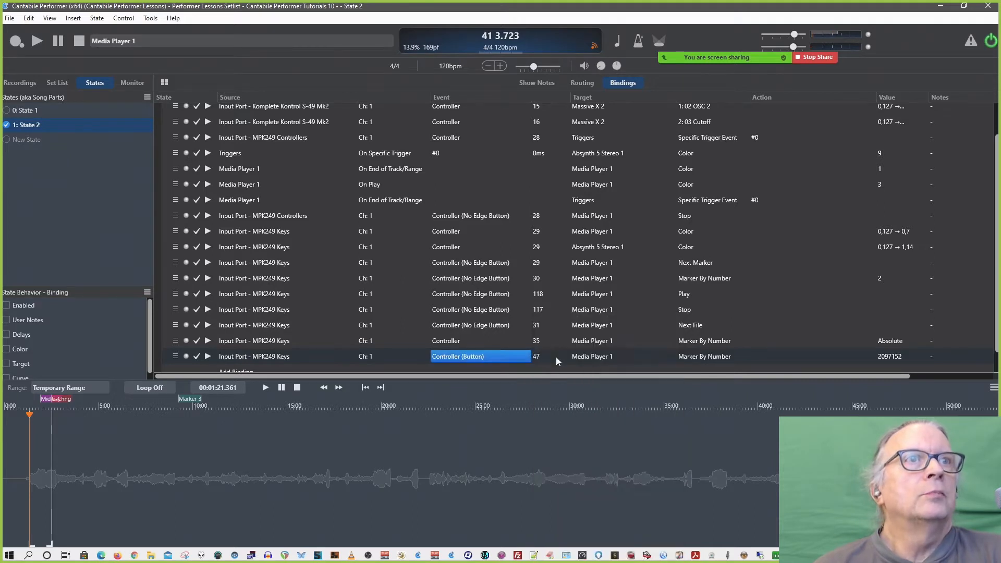
click(495, 356)
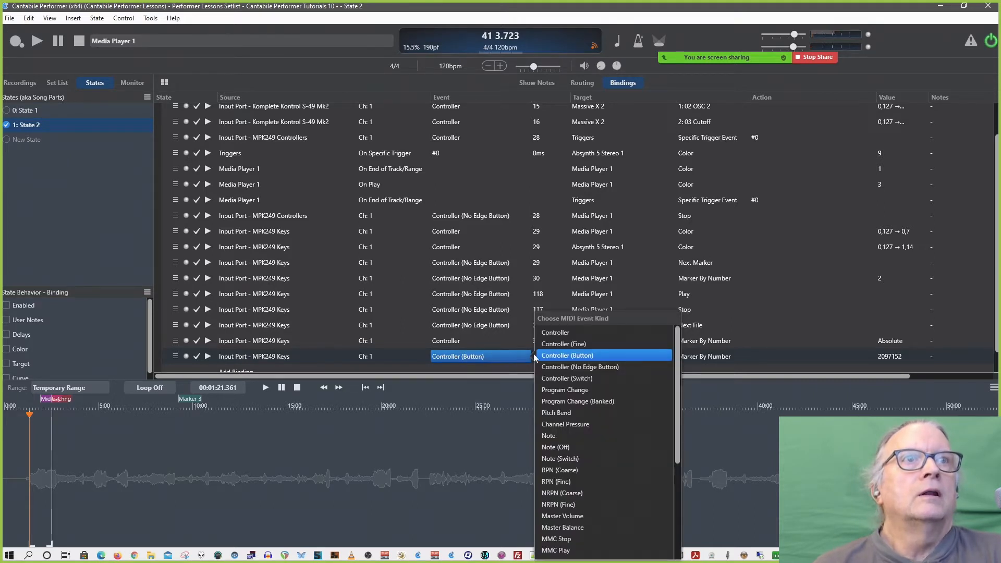
click(894, 358)
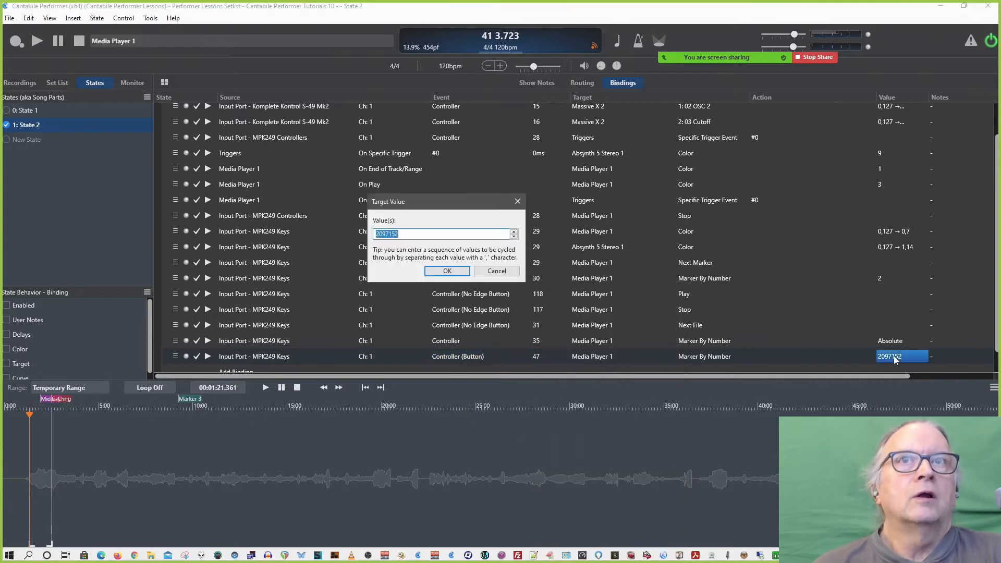
text(3)
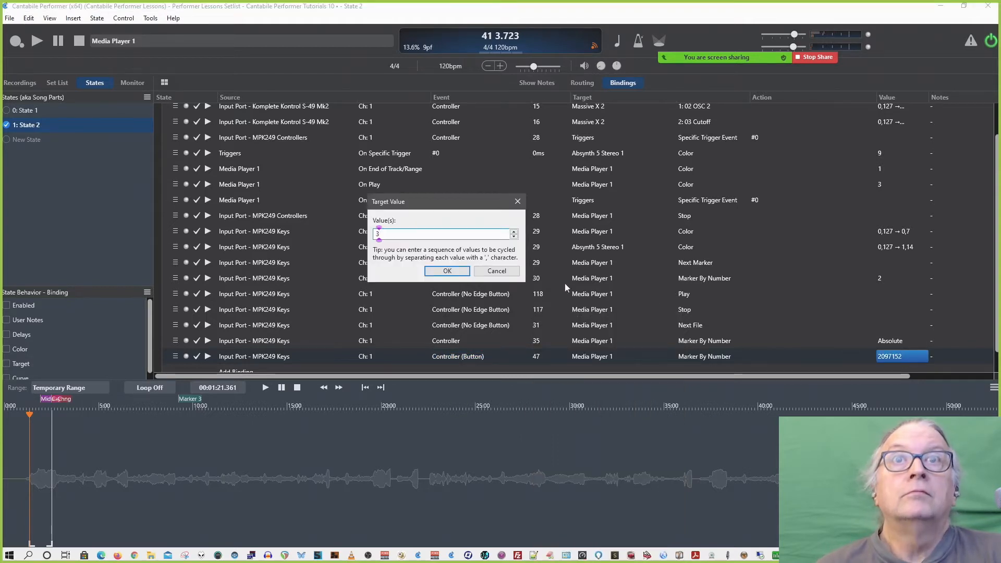
click(447, 271)
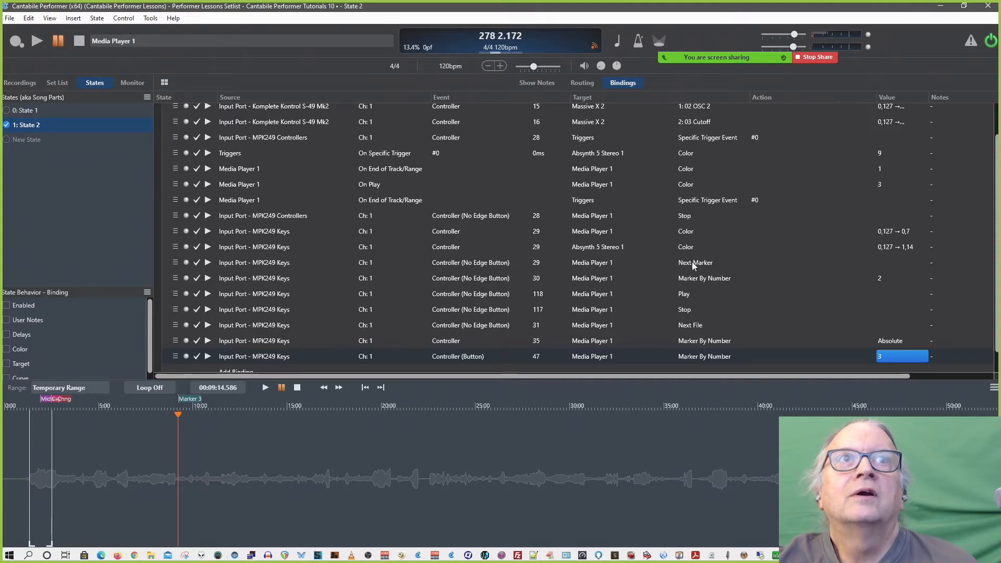
Show the song's routing, stop Media Player 1's playback, and select the Podolski(x64) 1 plugin.
click(582, 83)
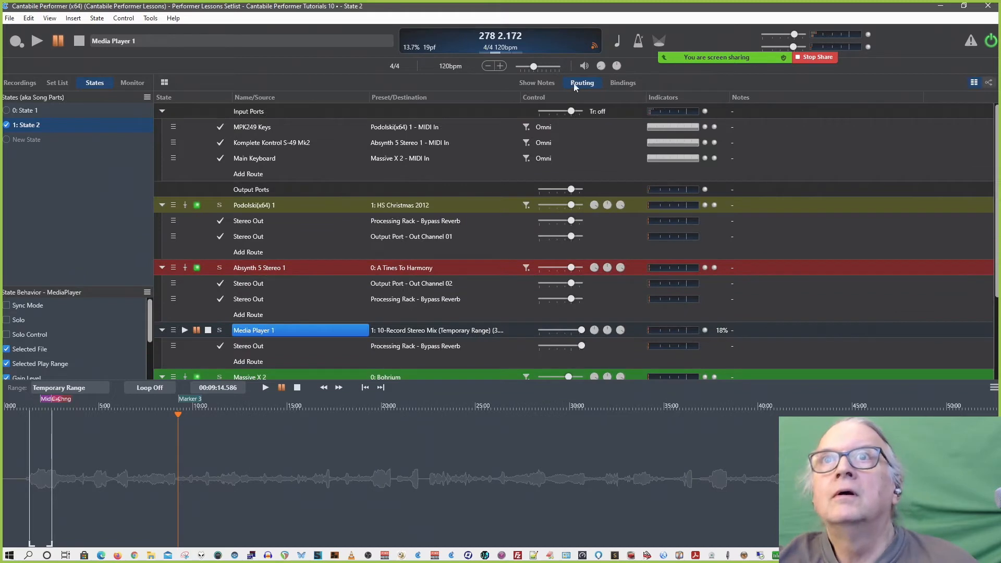
key(shift+space)
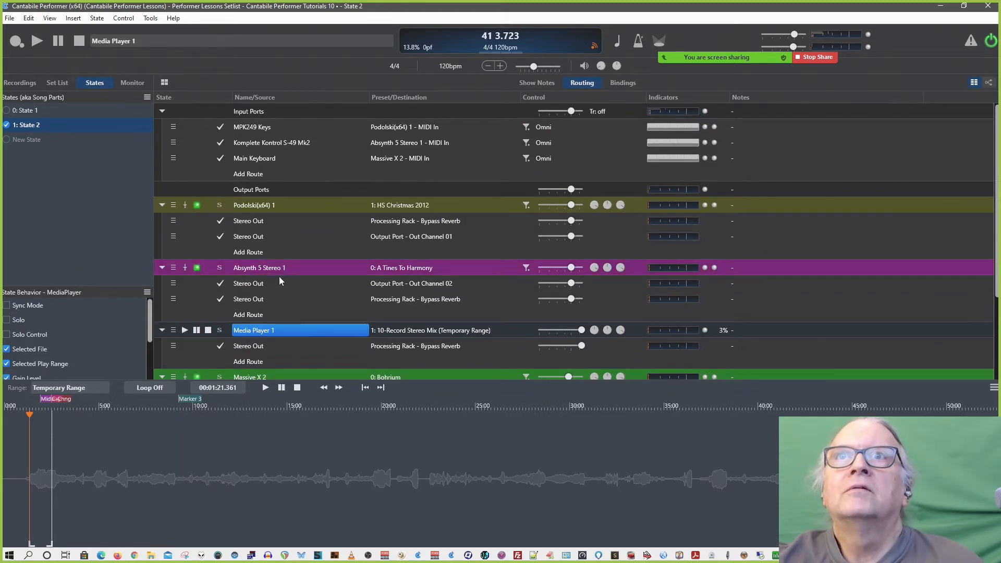
click(281, 205)
key(space)
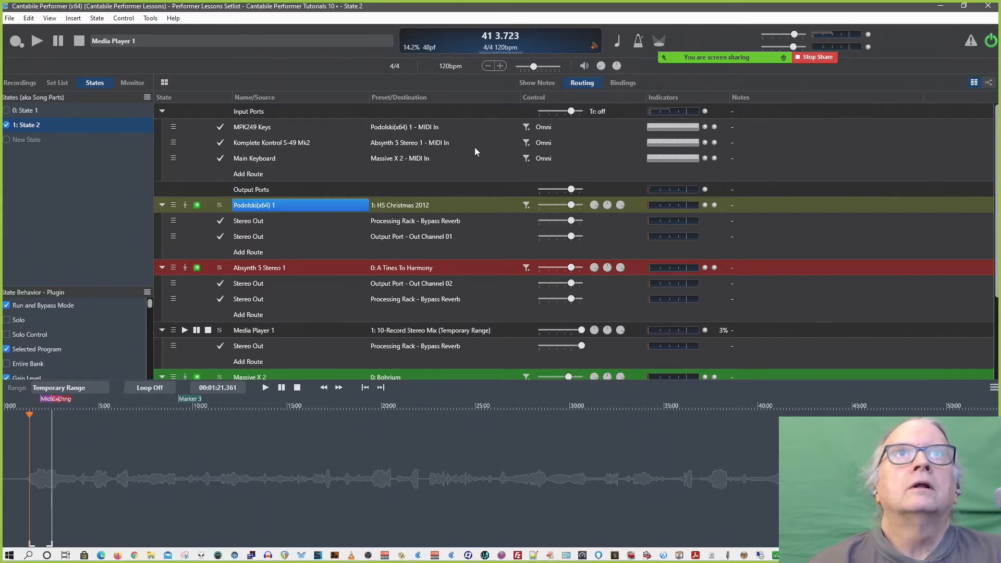
Review the controller 29 Next Marker binding's target choices and the controller 30 Marker By Number binding's control choices.
click(613, 83)
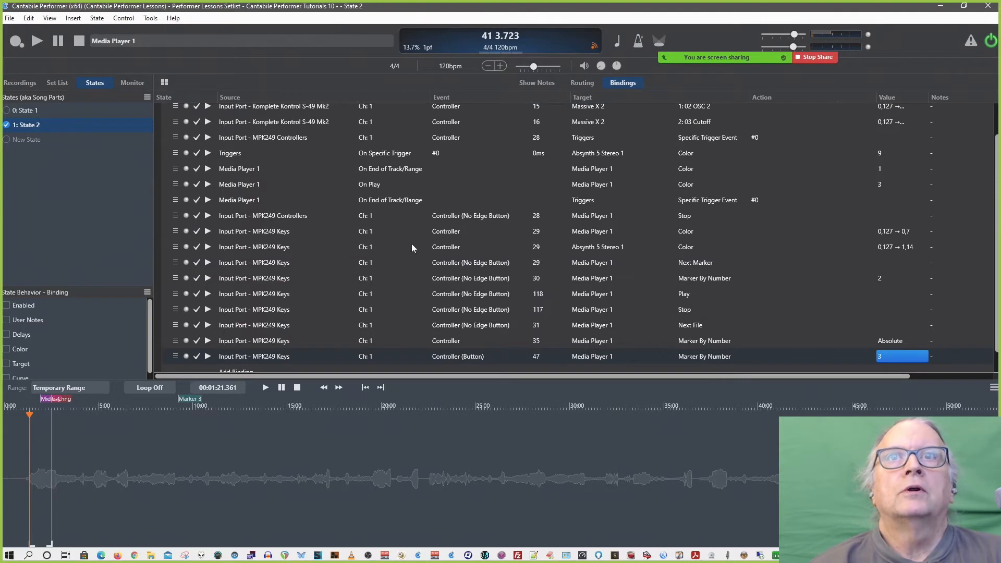
click(689, 262)
click(583, 262)
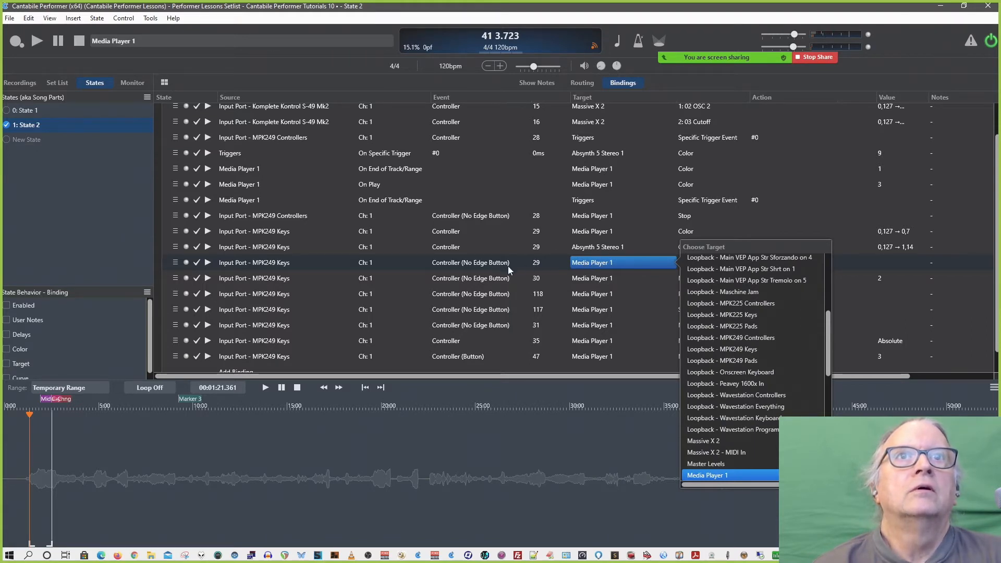
click(287, 266)
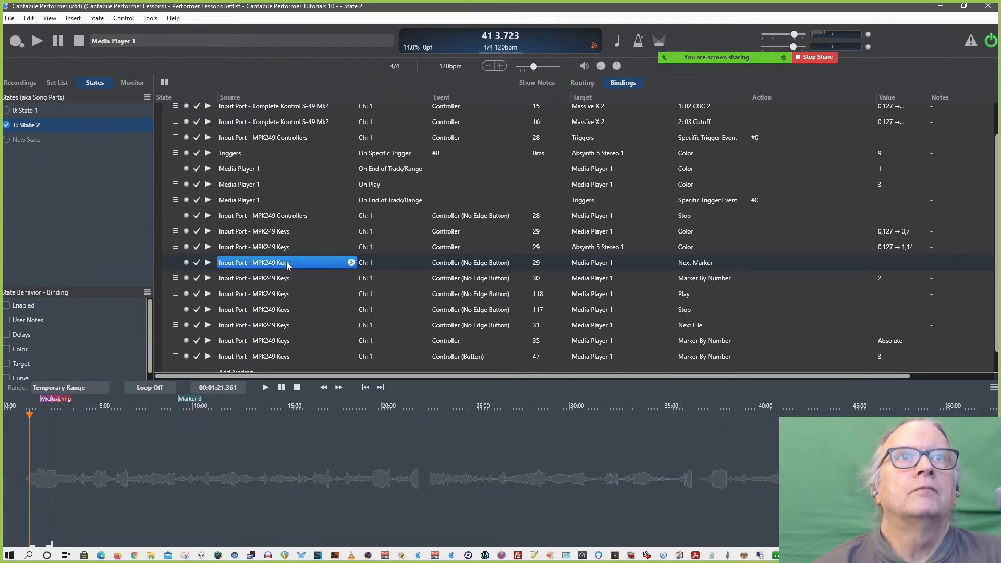
click(673, 280)
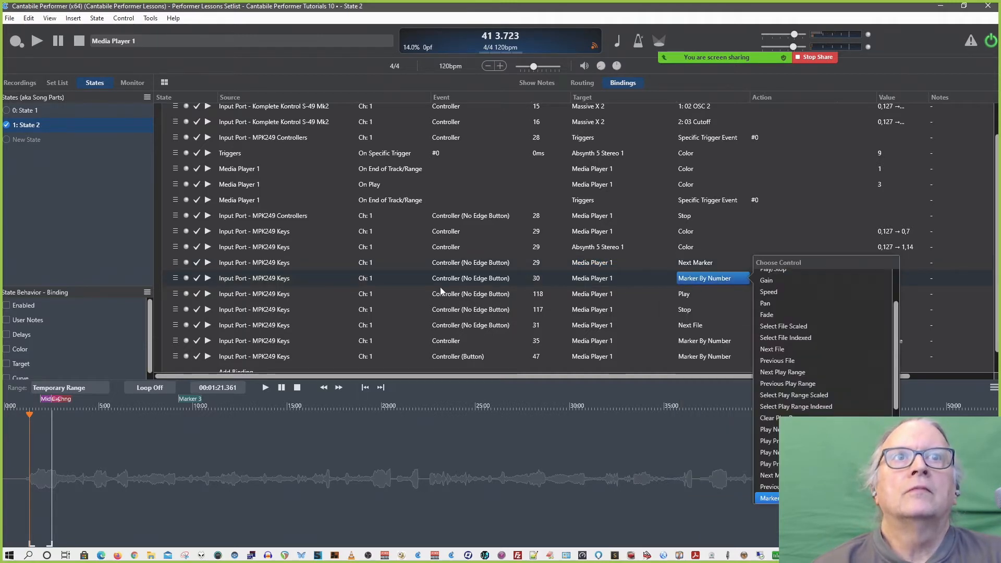
Move the controller 35 and 47 bindings directly below controller 30, and set controller 35's event kind to Controller (No Edge Button).
click(226, 342)
shift+click(225, 357)
drag(178, 341, 187, 301)
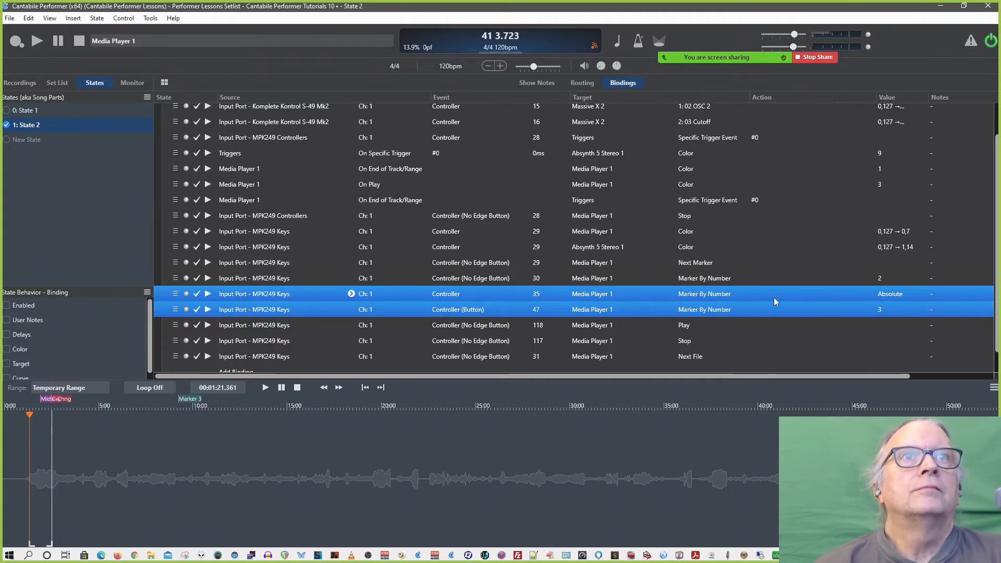
click(495, 296)
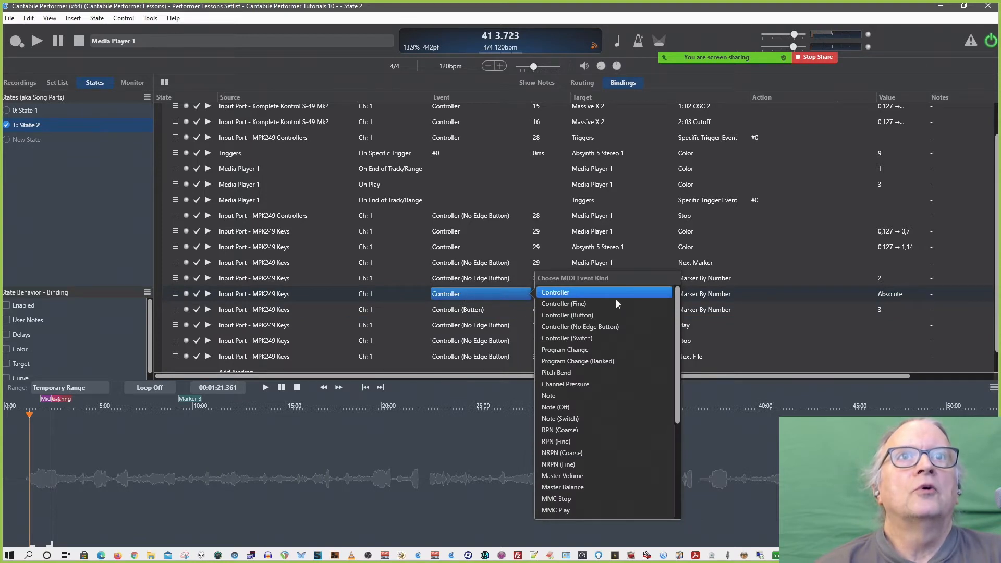
click(594, 326)
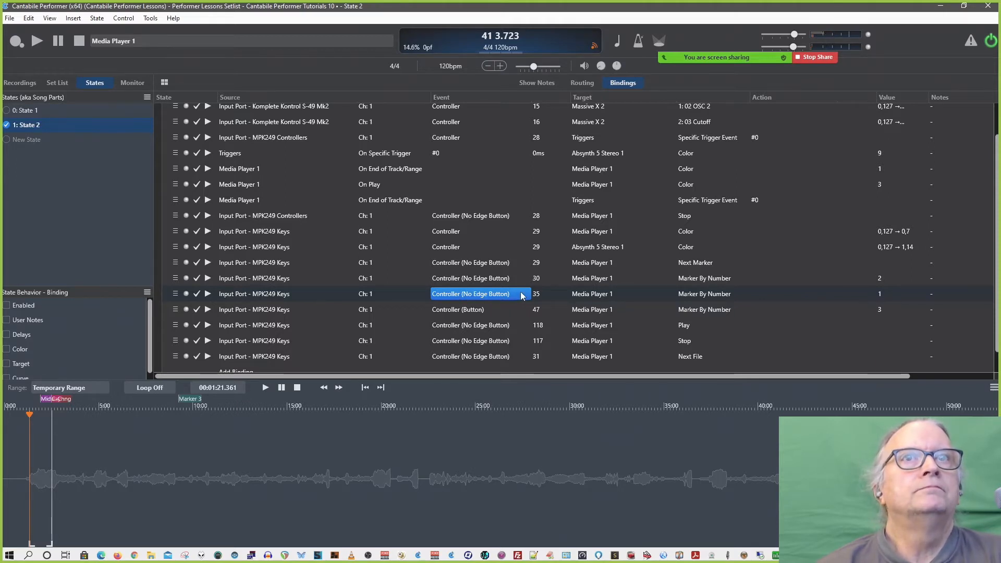
Set the controller 118 binding's control for Media Player 1 to Play/Pause.
click(692, 343)
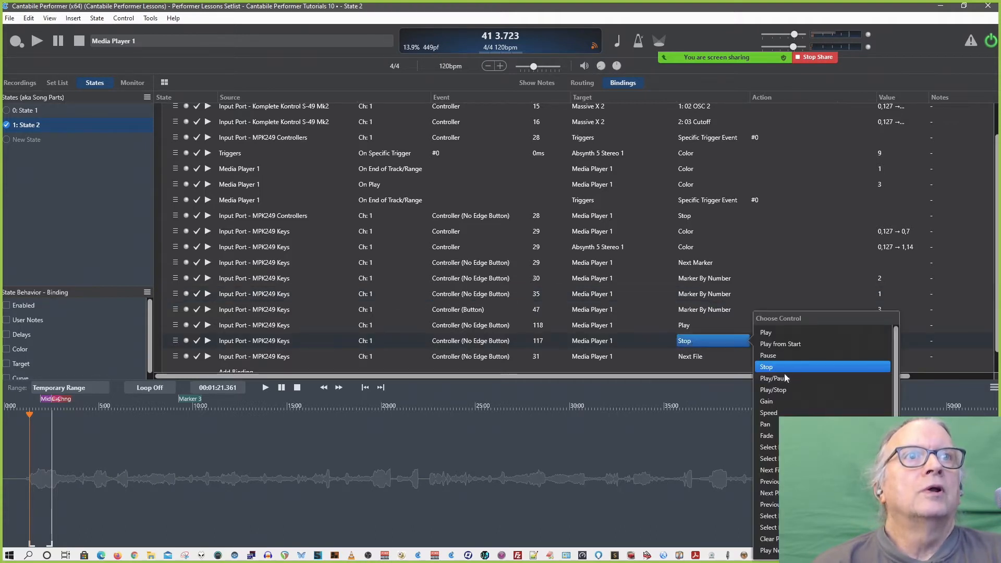
click(709, 324)
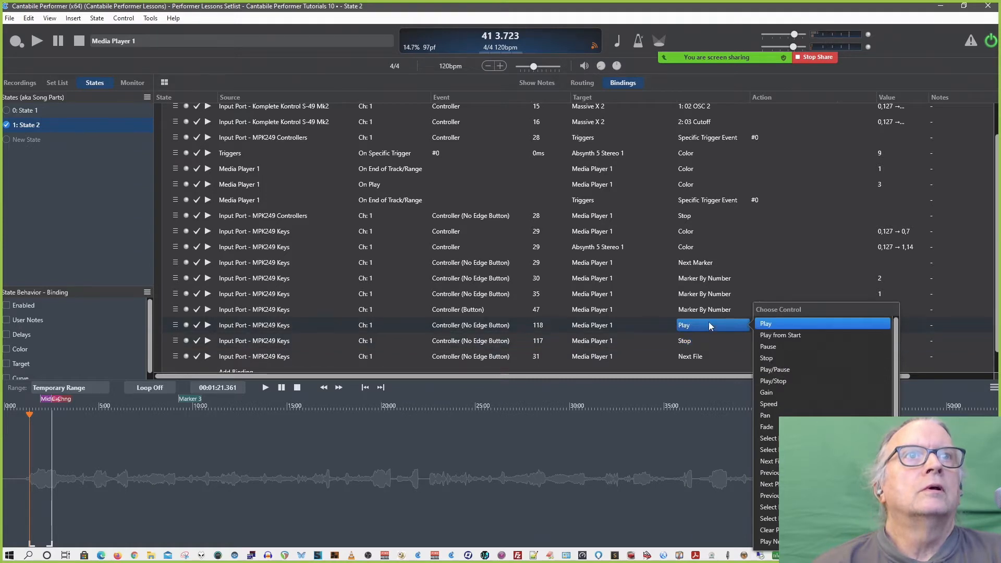
click(784, 368)
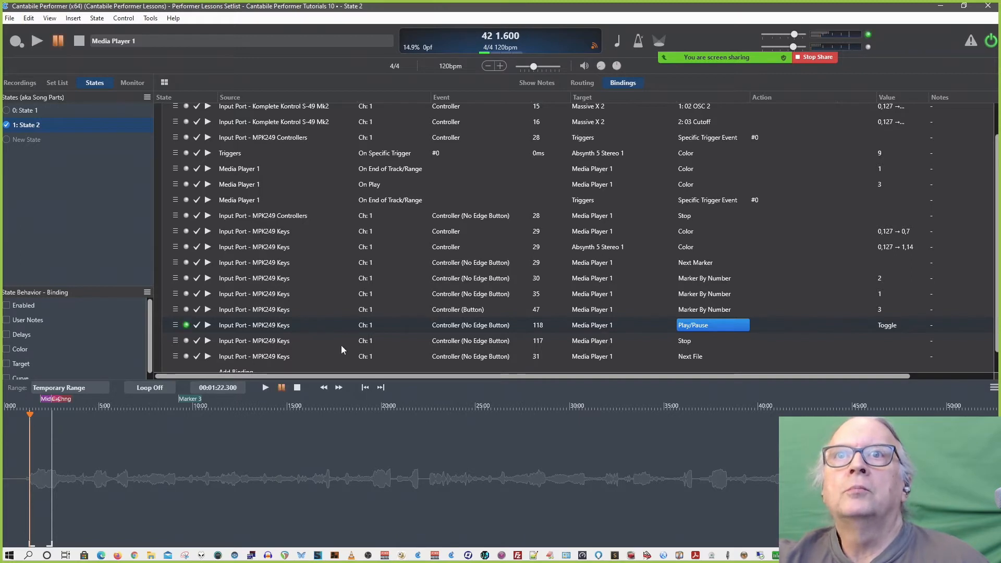
click(285, 390)
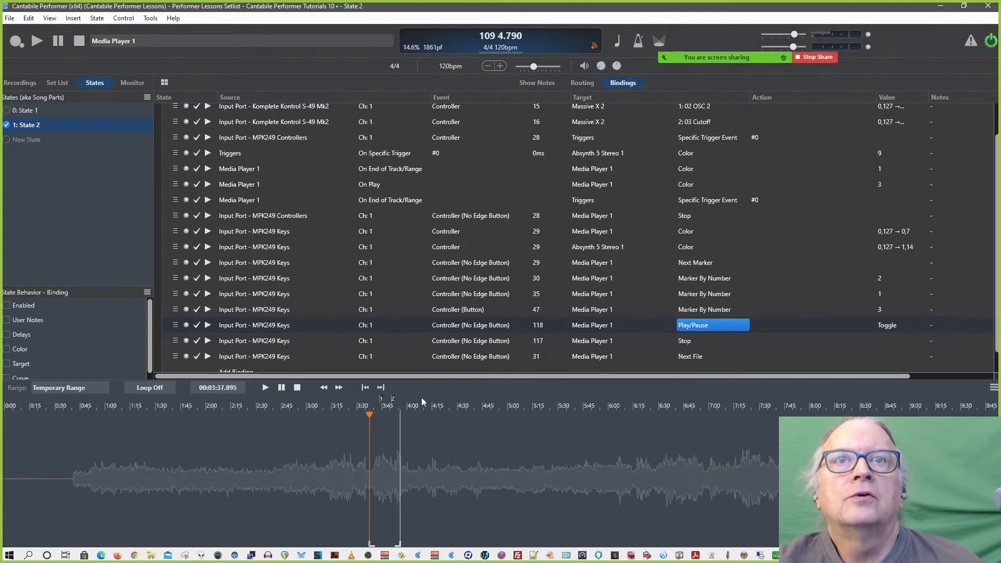
From the routing view, move Media Player 1 to marker 2 at about 3:50 and marker 1 at about 3:43, and stop playback.
click(580, 81)
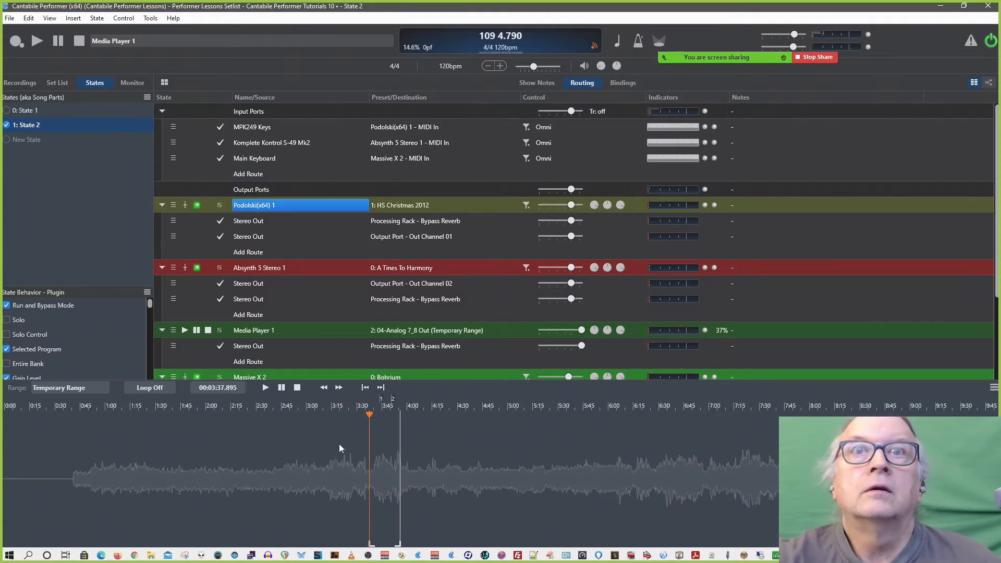
click(391, 443)
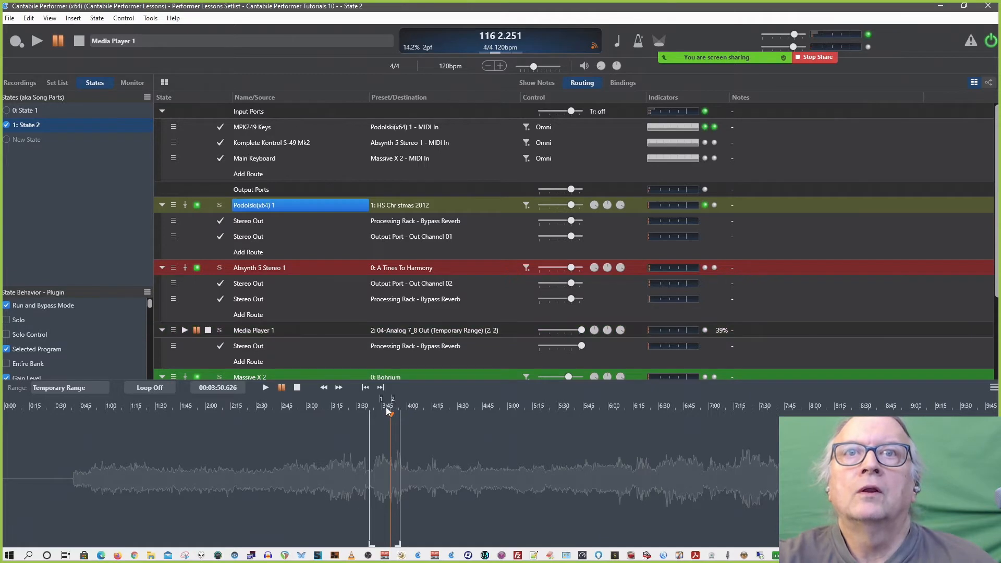
key(Escape)
key(space)
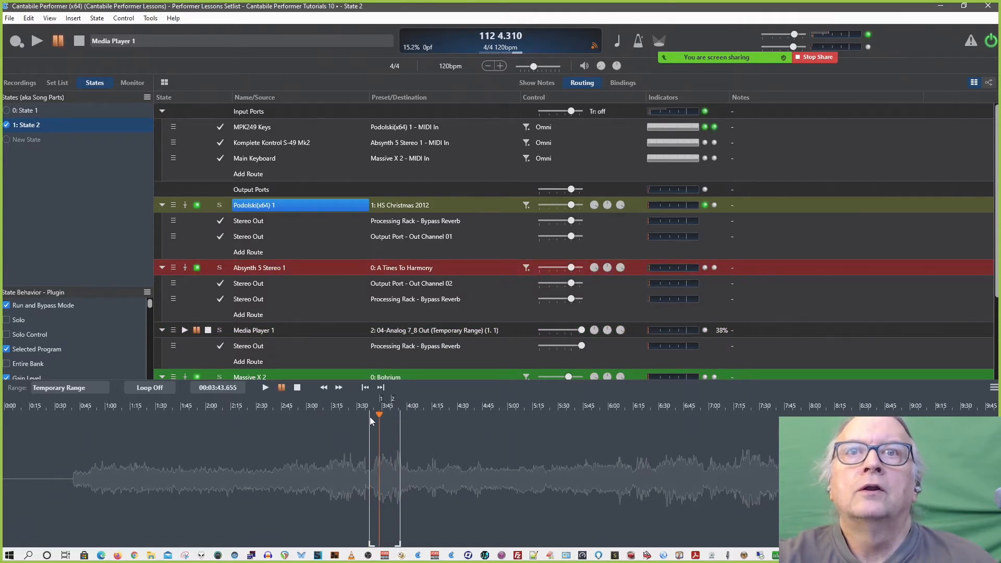
key(Escape)
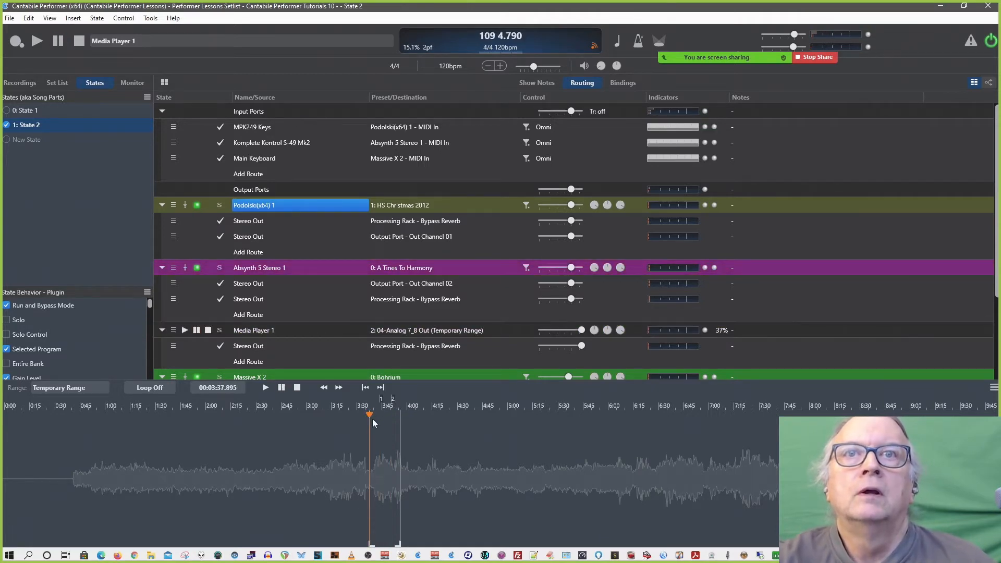
In the bindings view, review the control choices and target value of the controller 47 Marker By Number binding.
click(622, 83)
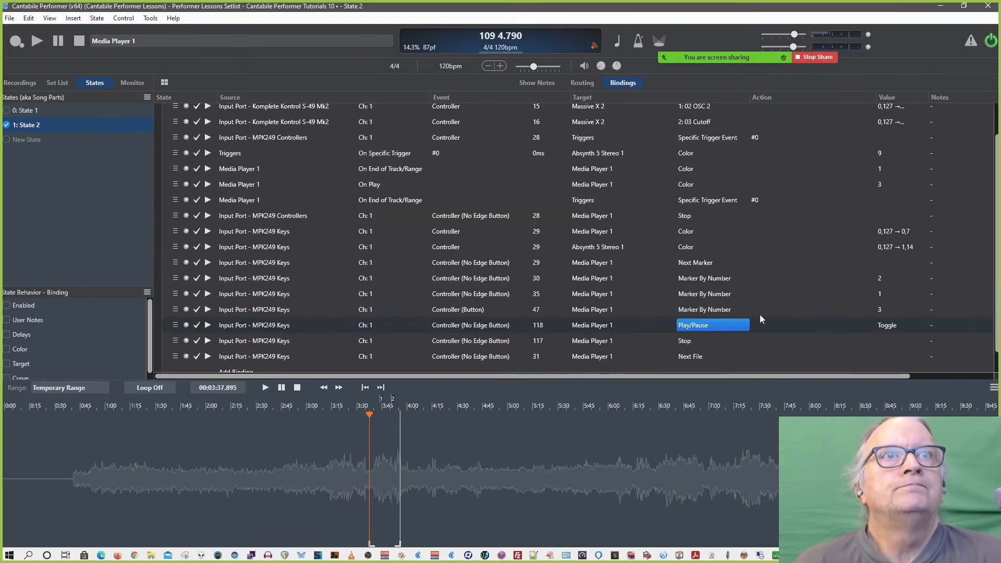
double_click(720, 309)
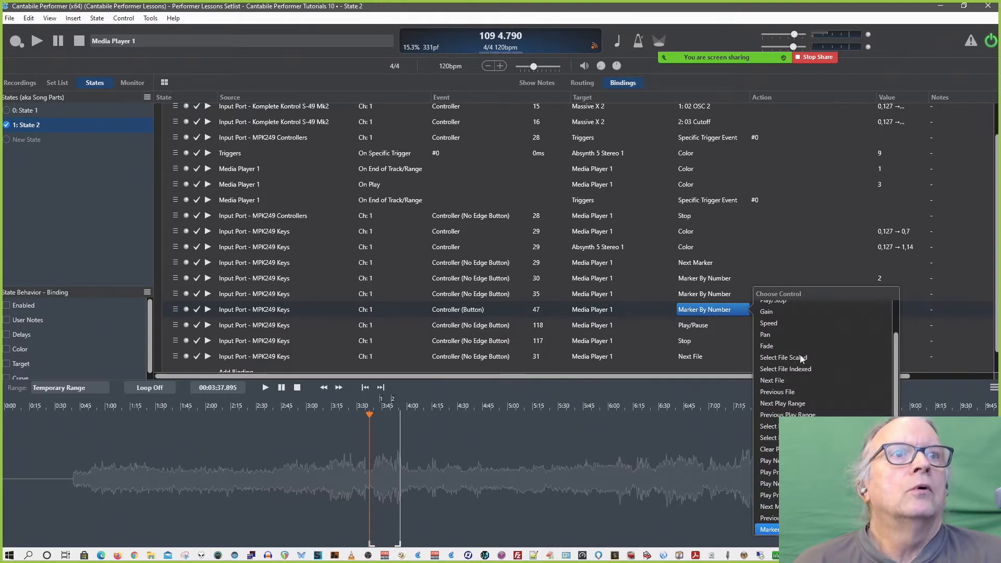
scroll(801, 358, down, 1)
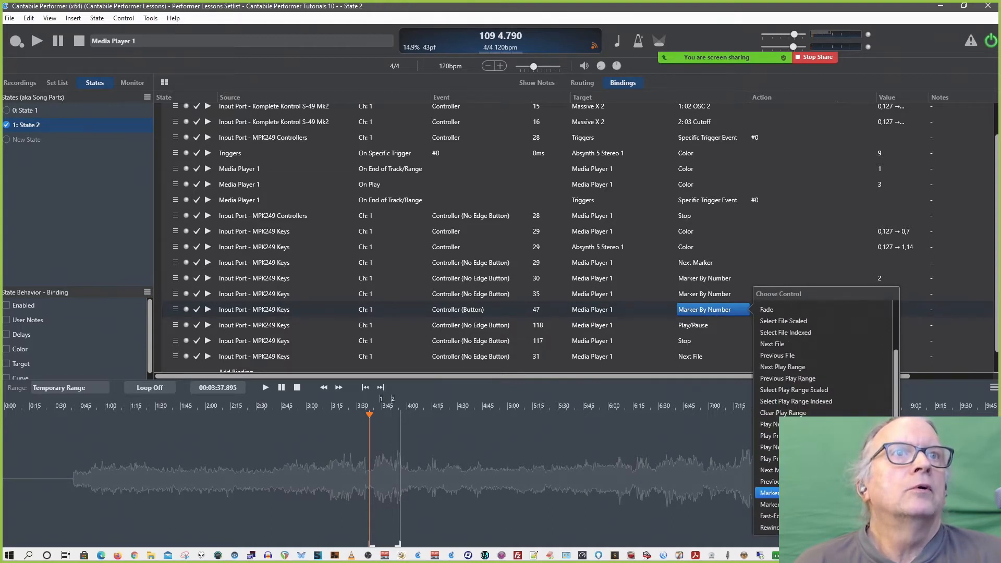
click(730, 308)
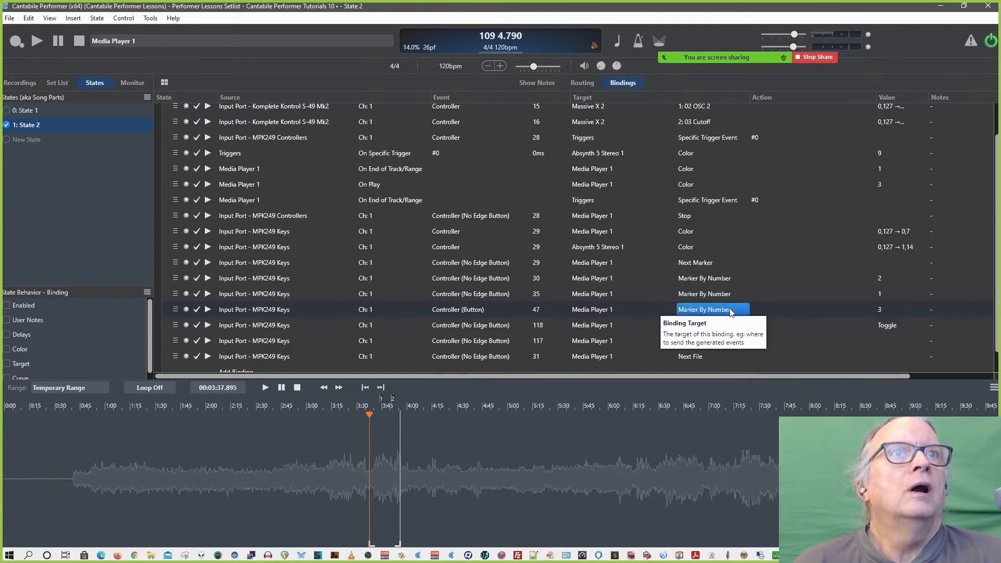
double_click(881, 310)
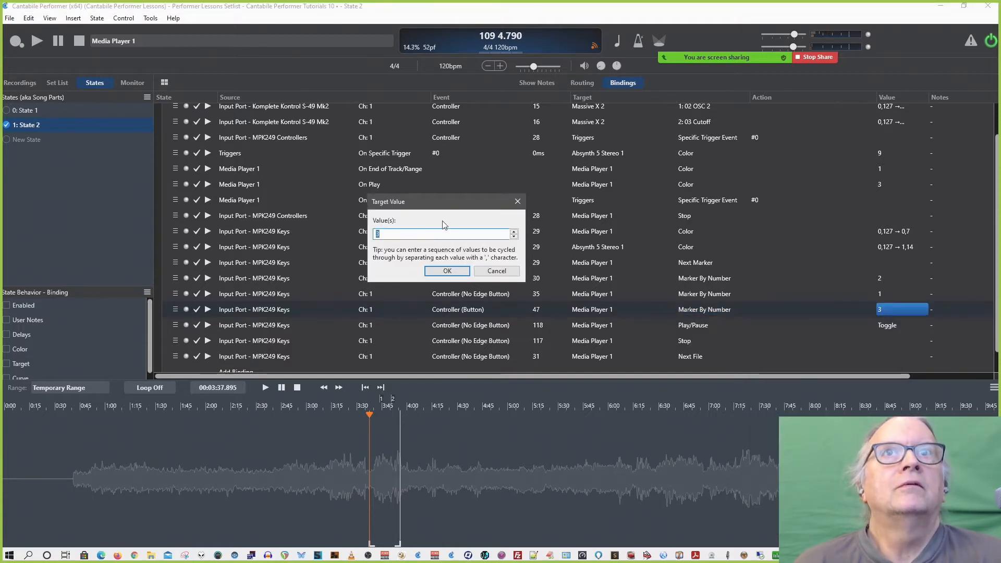
click(498, 272)
Set the controller 47 binding's control to Marker With Number and show its marker number choices.
click(725, 311)
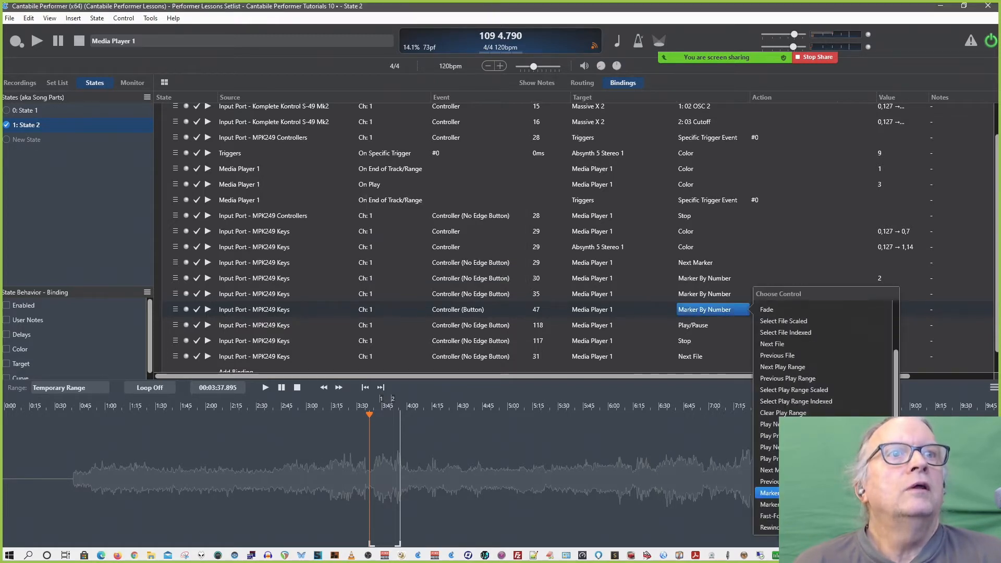
key(Return)
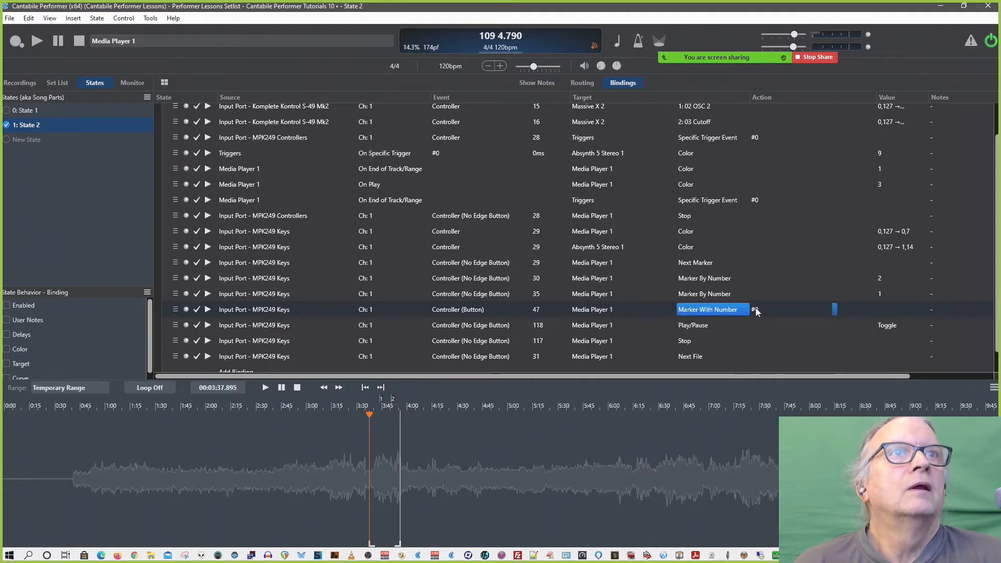
click(755, 309)
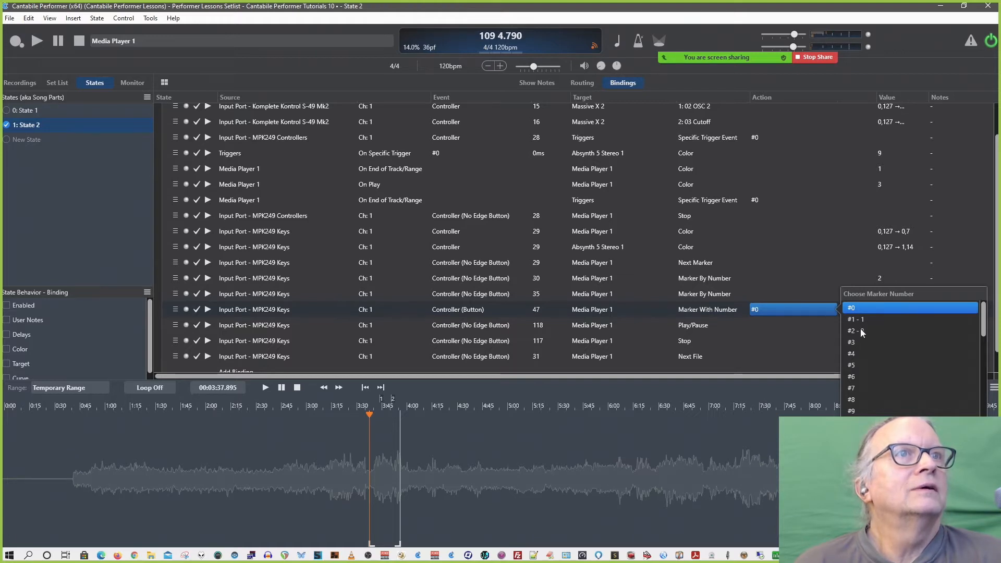
Review the control, target and named marker choices of the controller 47 Marker With Number binding.
click(727, 309)
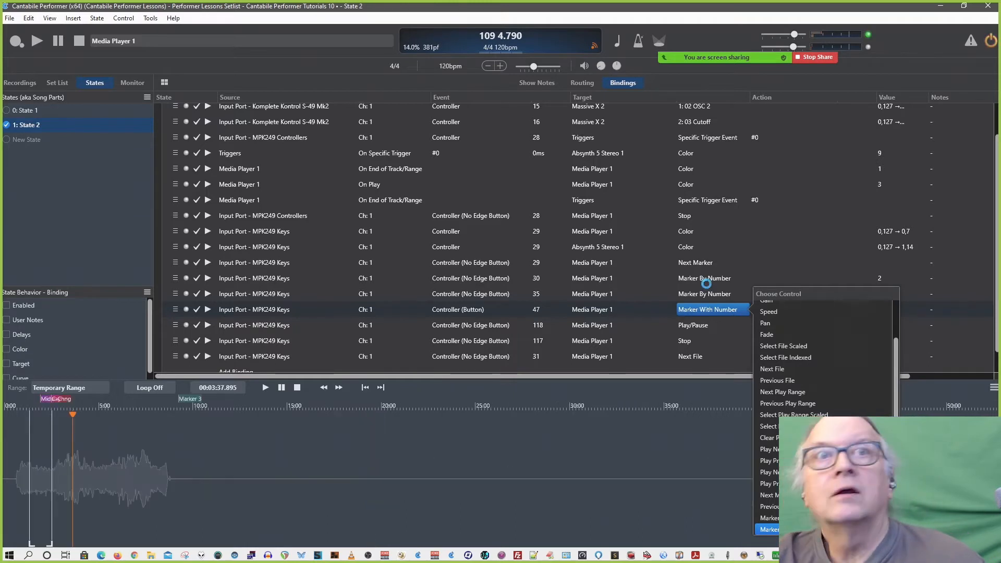
click(723, 311)
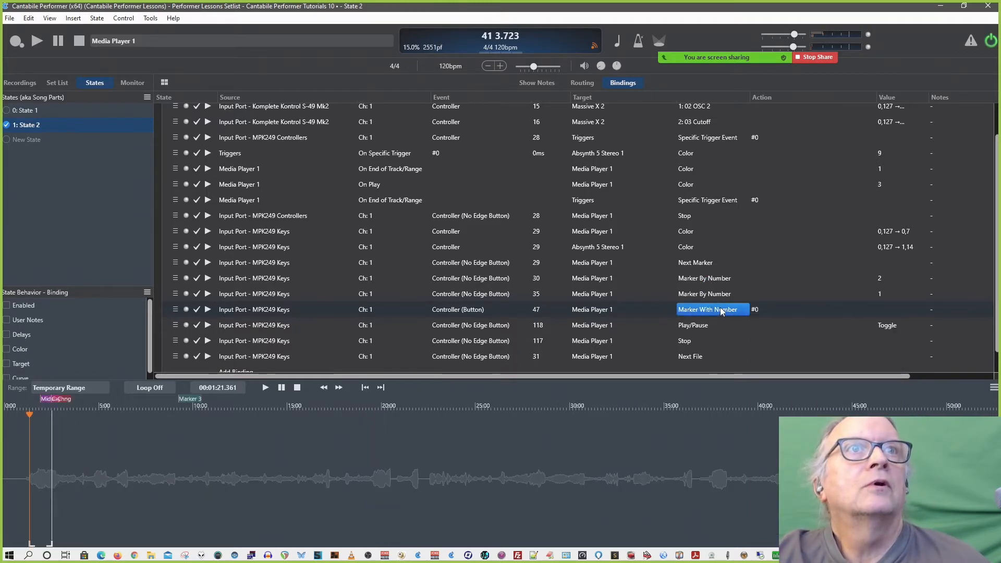
click(756, 310)
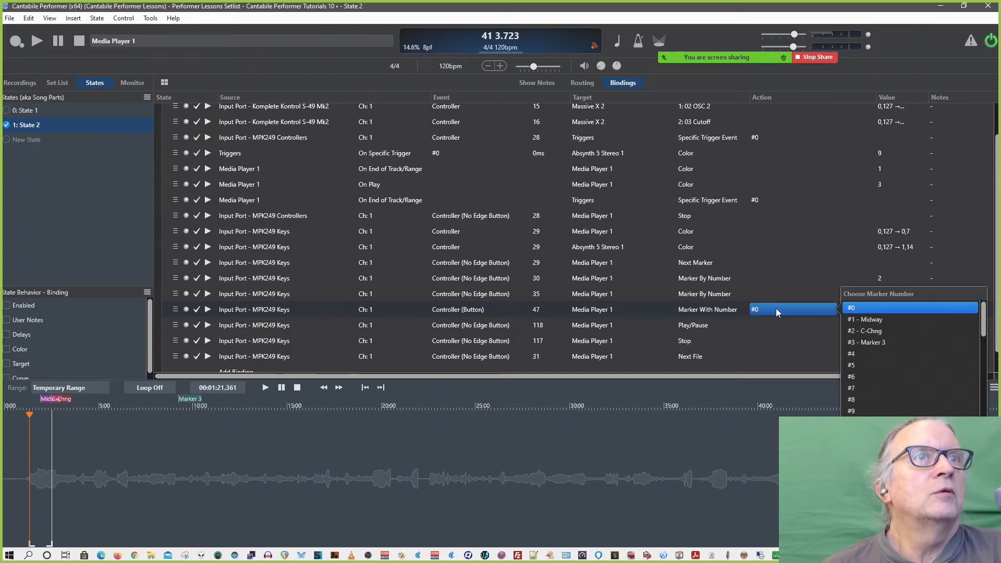
click(726, 309)
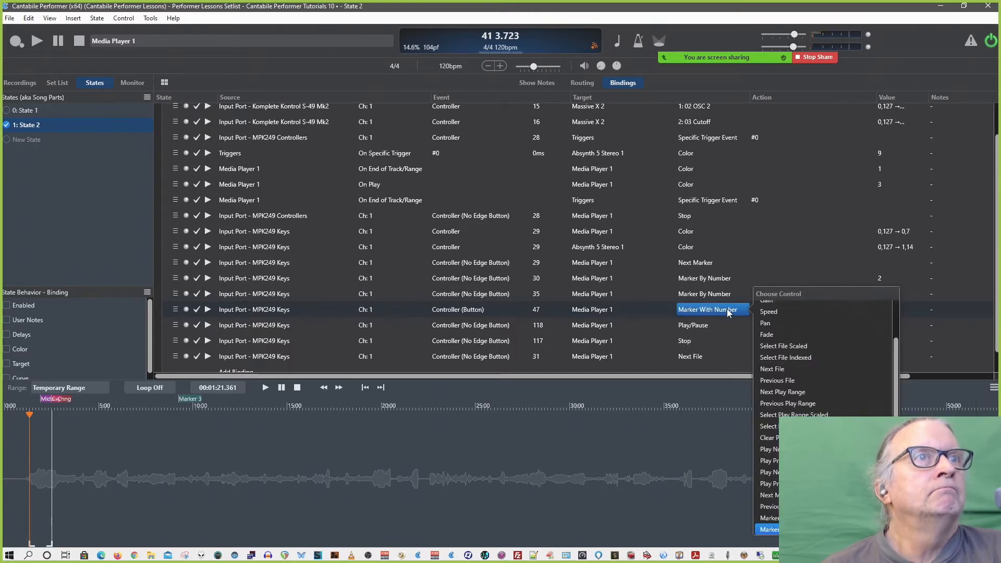
click(631, 308)
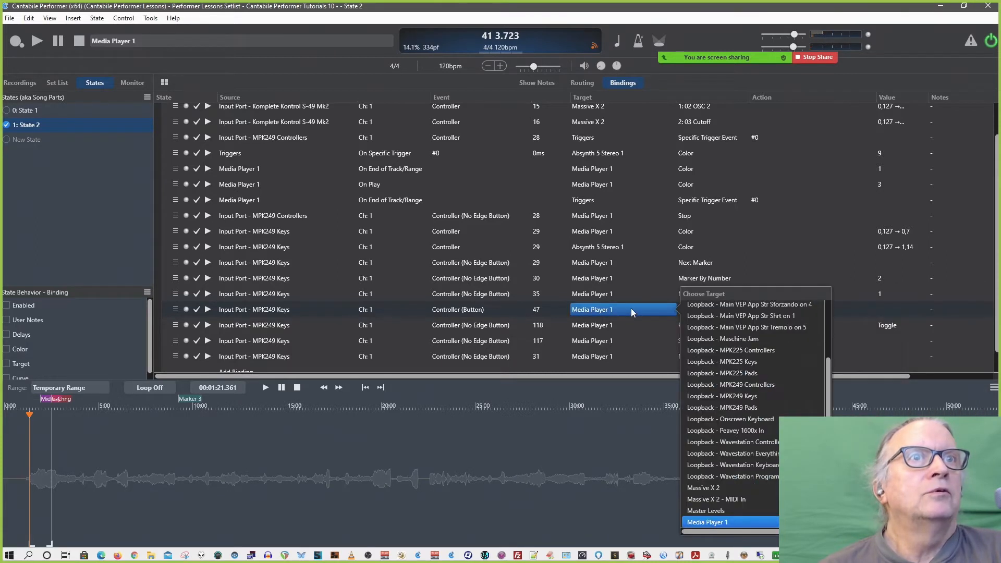
click(889, 306)
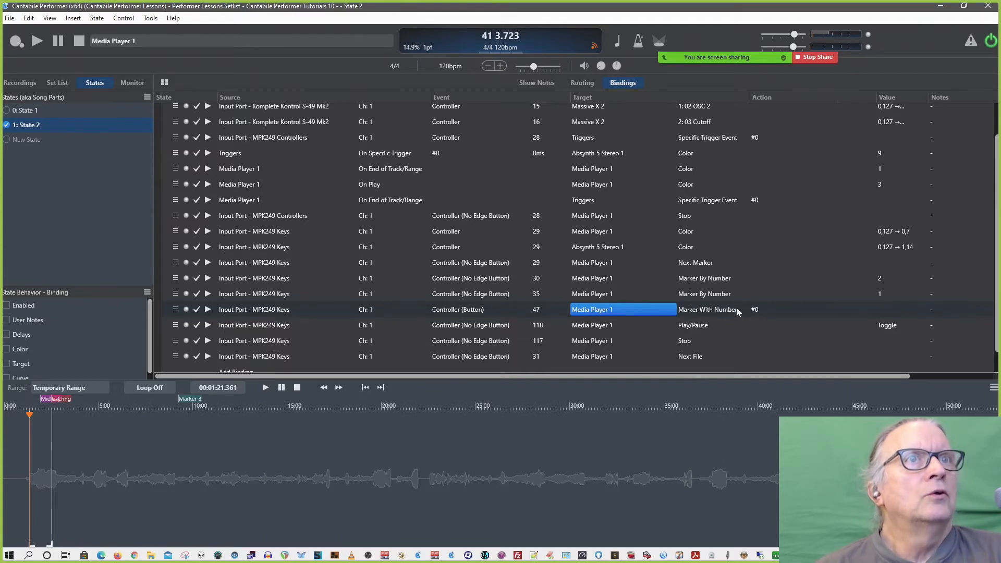
click(756, 310)
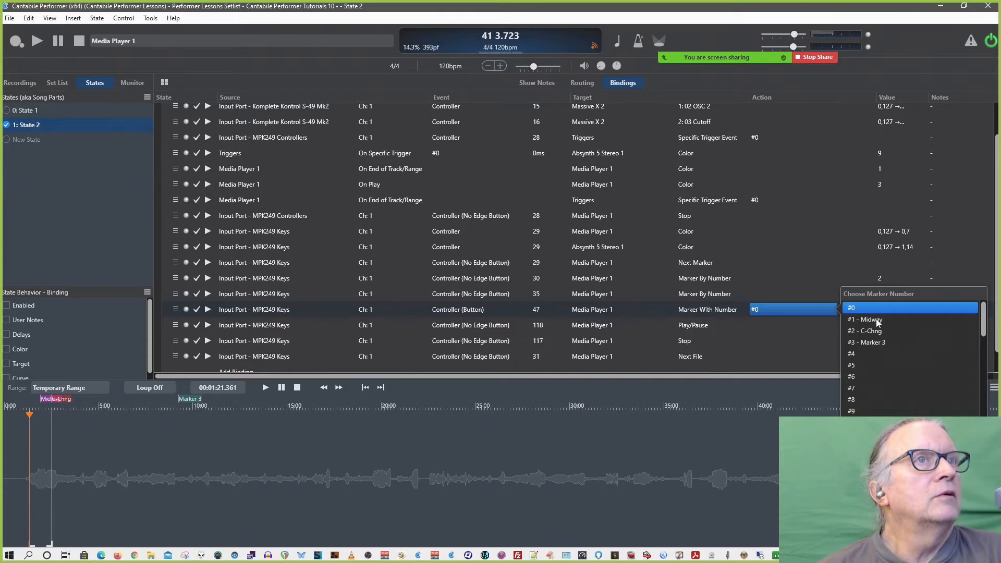
Review the controller 35 Marker By Number binding's control choices and target value.
click(725, 294)
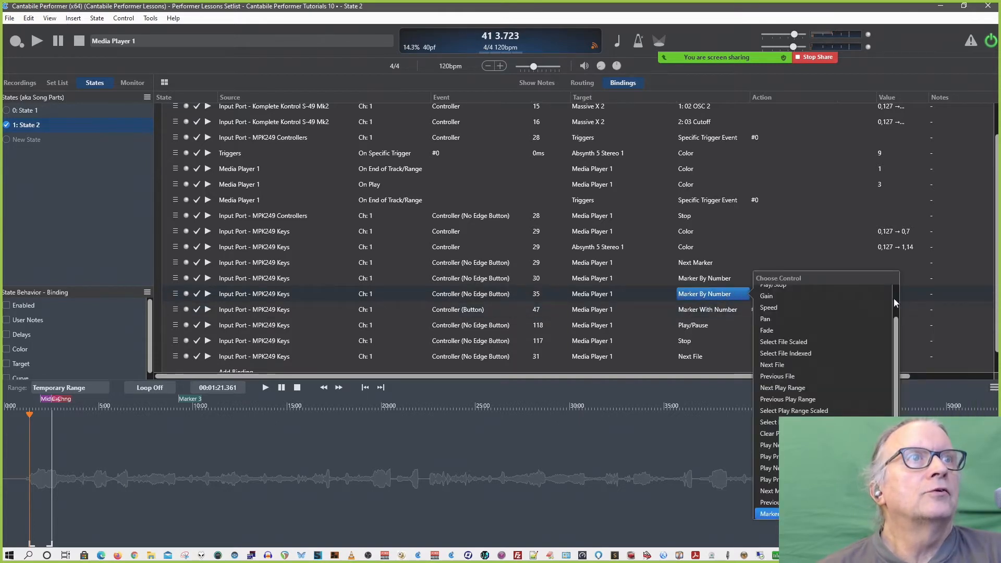
click(919, 300)
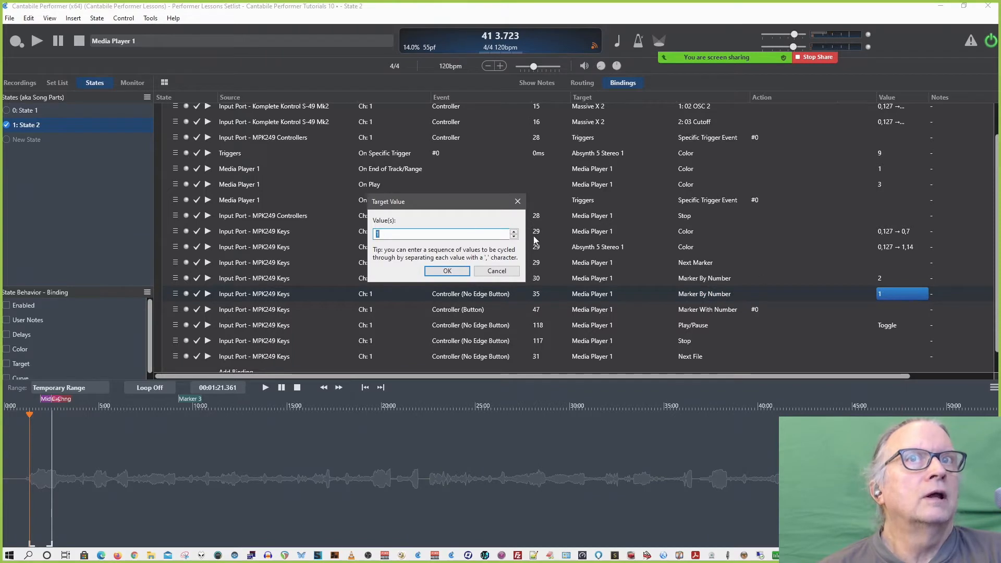
click(498, 271)
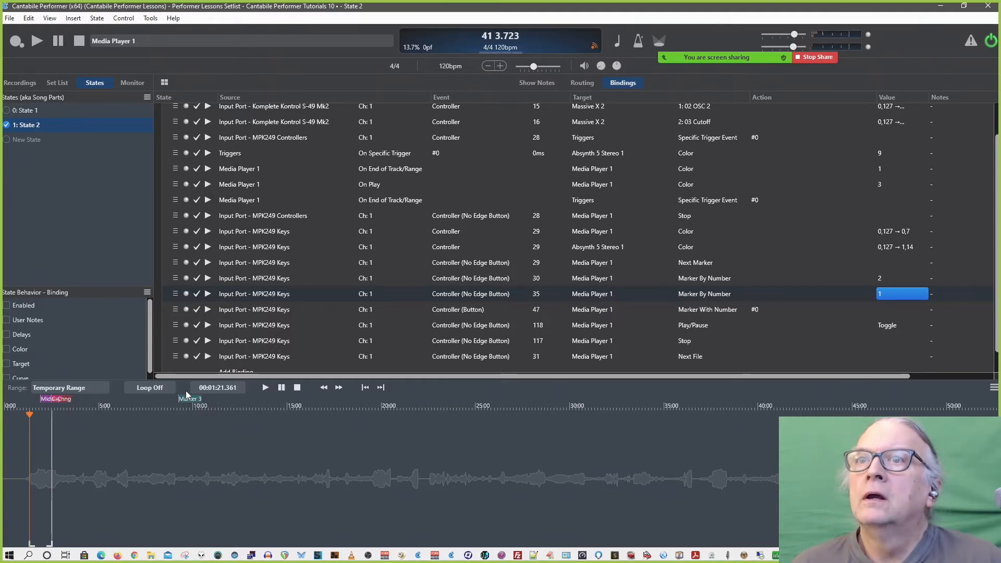
Adjust the end of Media Player 1's temporary range on the timeline to 00:02:34.421.
click(57, 401)
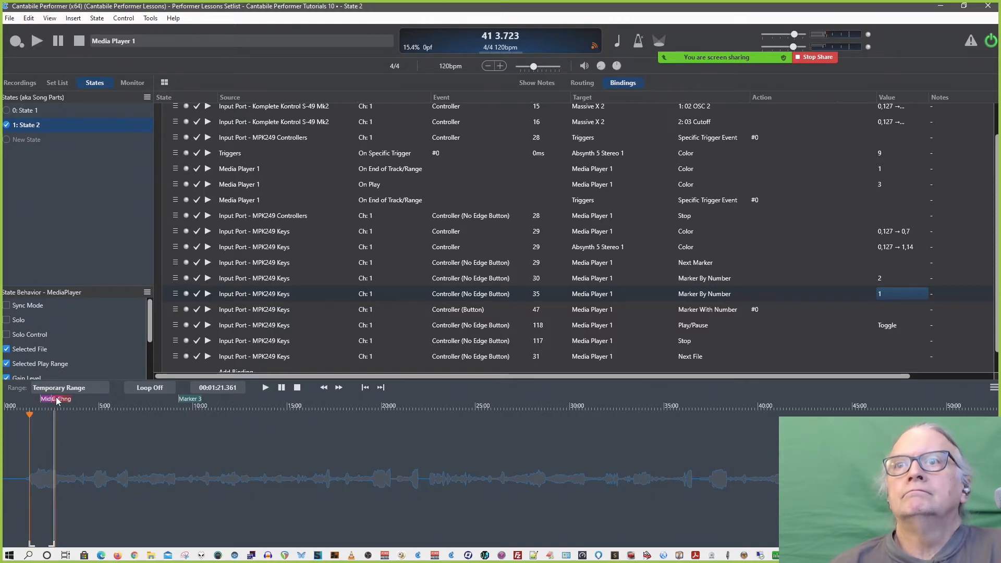
click(53, 543)
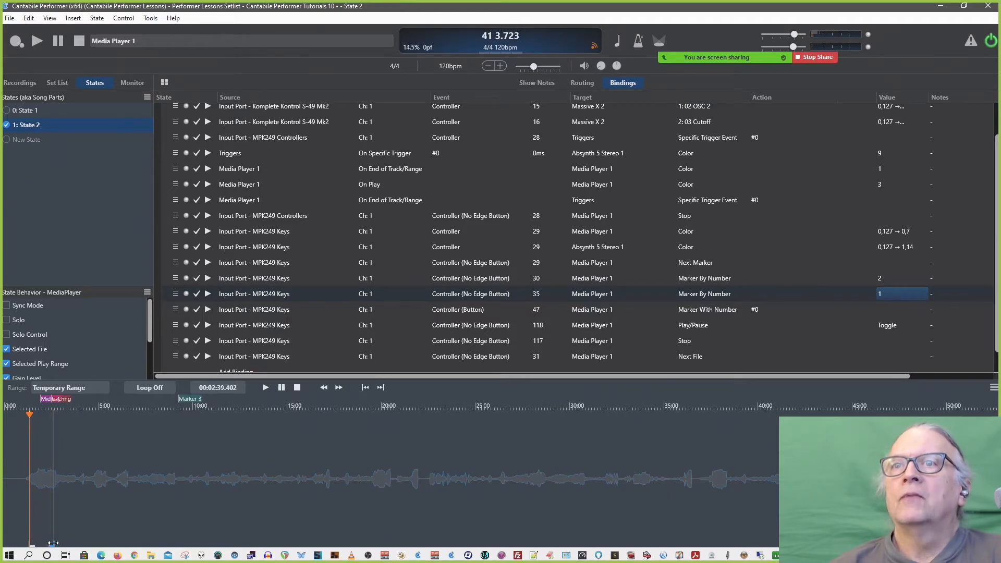
drag(53, 543, 51, 543)
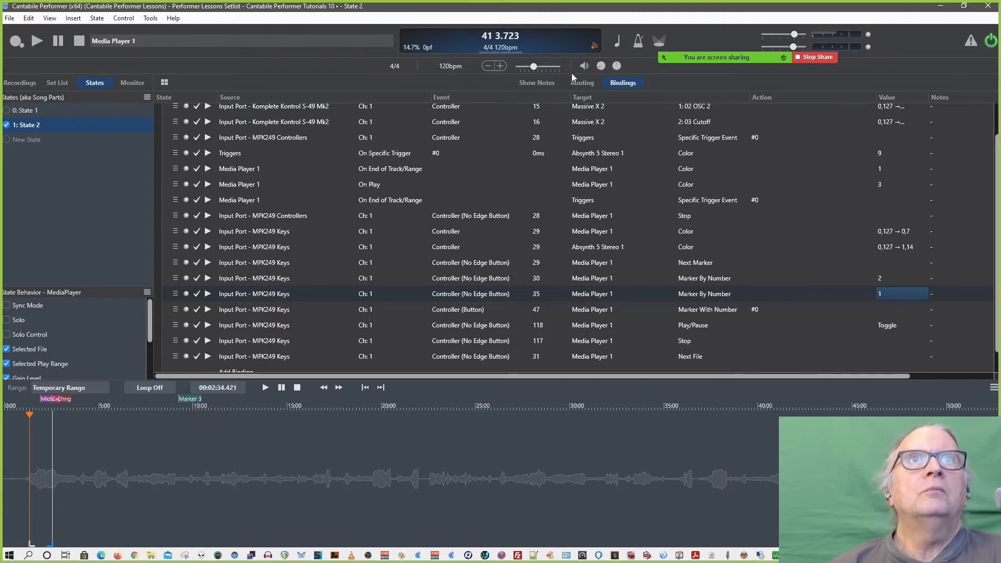
From the routing view, play Media Player 1 from the C-Chng marker through the end of its temporary range.
click(582, 82)
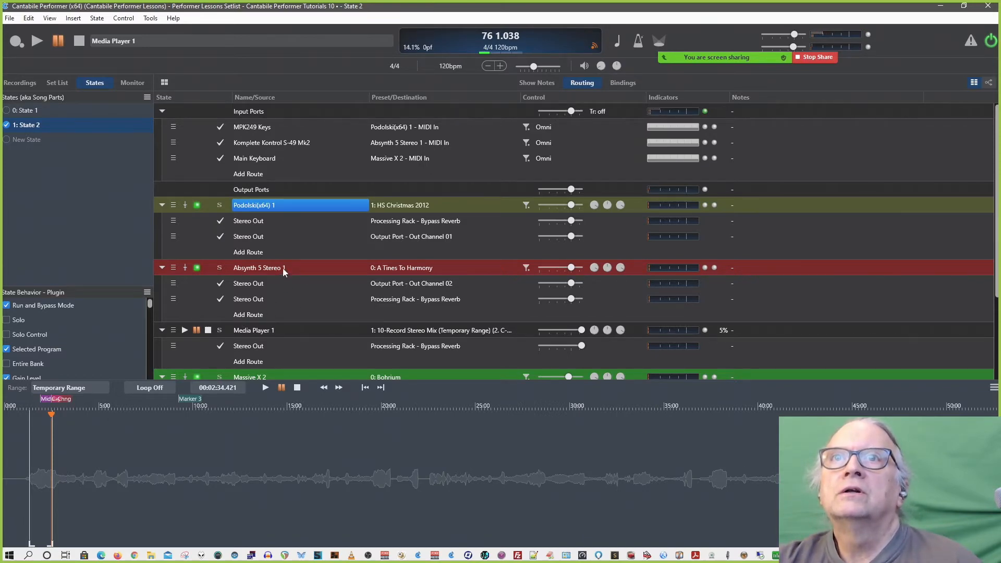
key(space)
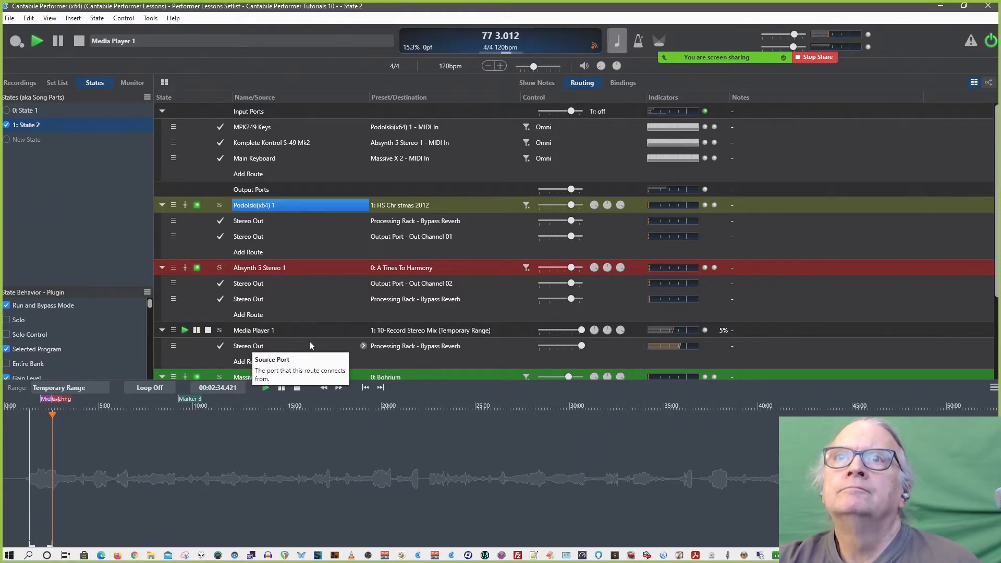
key(space)
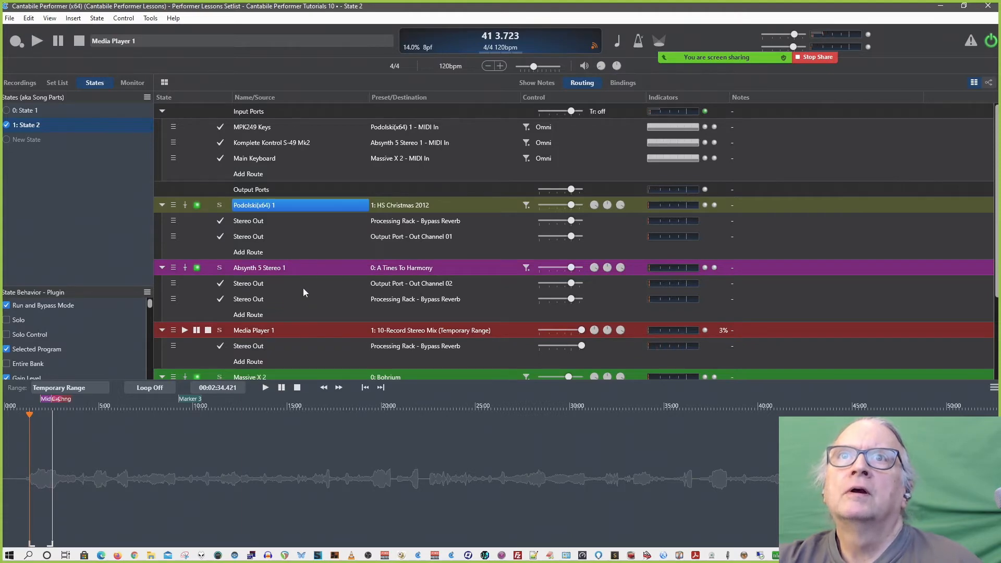
View the Absynth 5 Stereo 1 plugin options and replay Media Player 1 through its range end to test the color bindings.
right_click(296, 268)
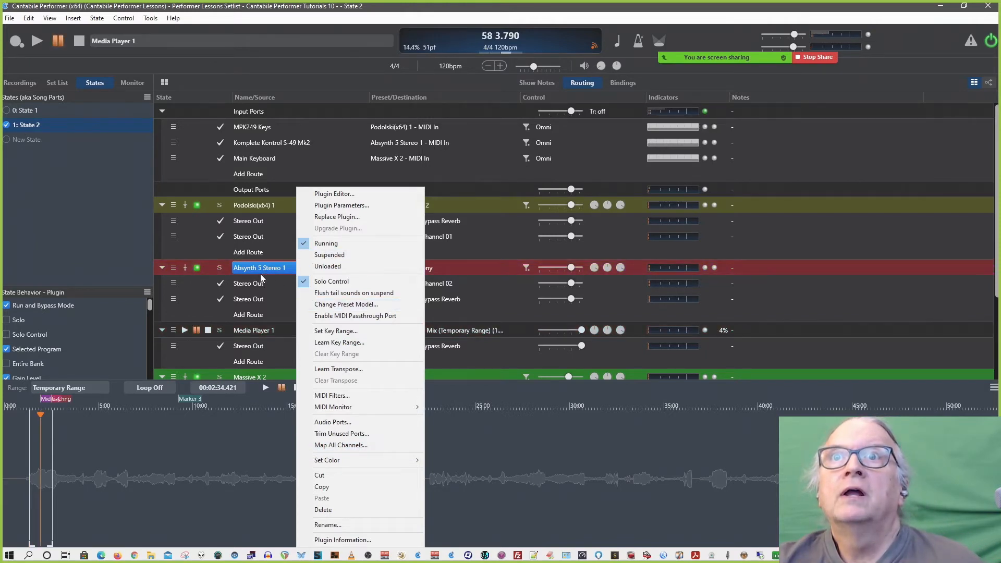
click(115, 255)
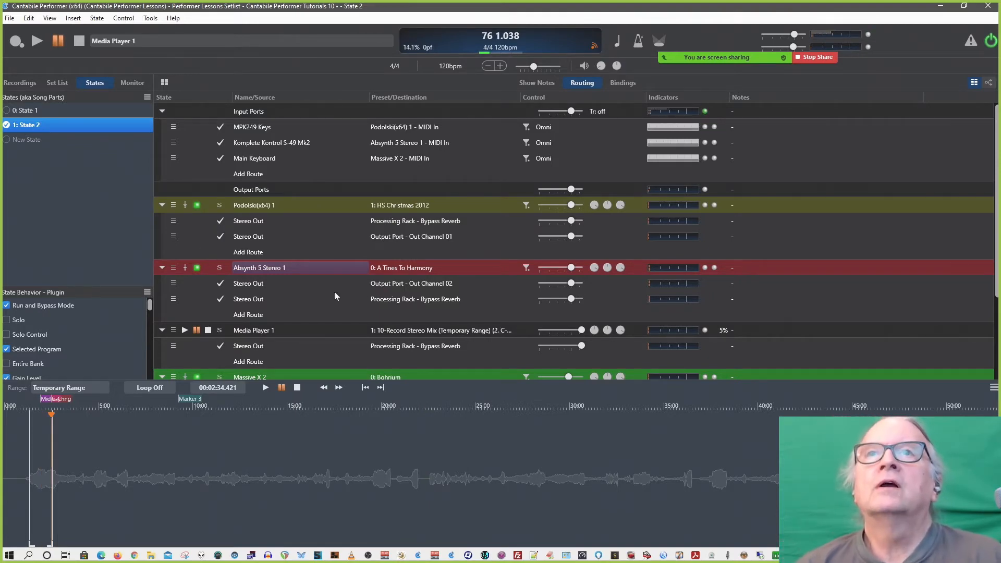
click(267, 205)
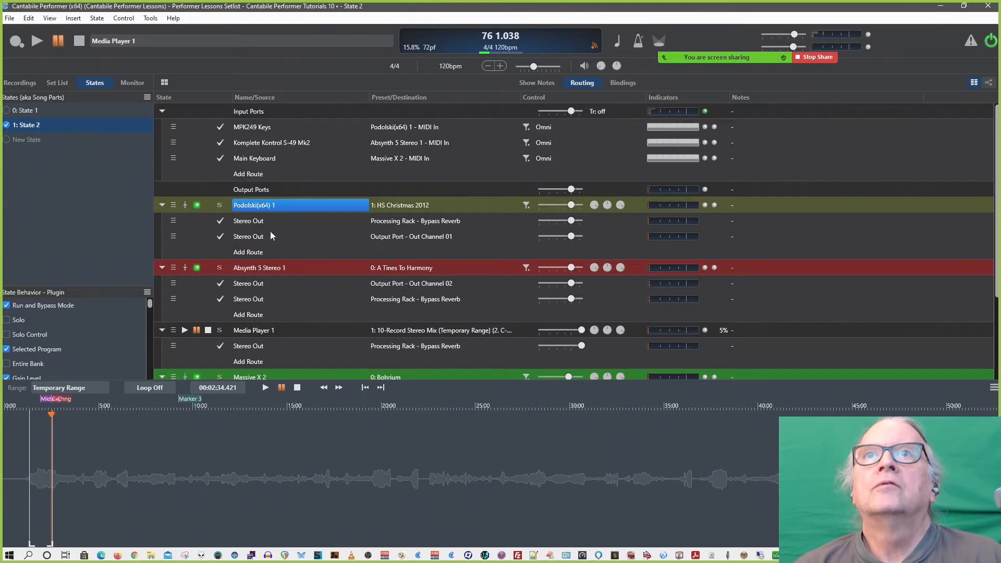
key(space)
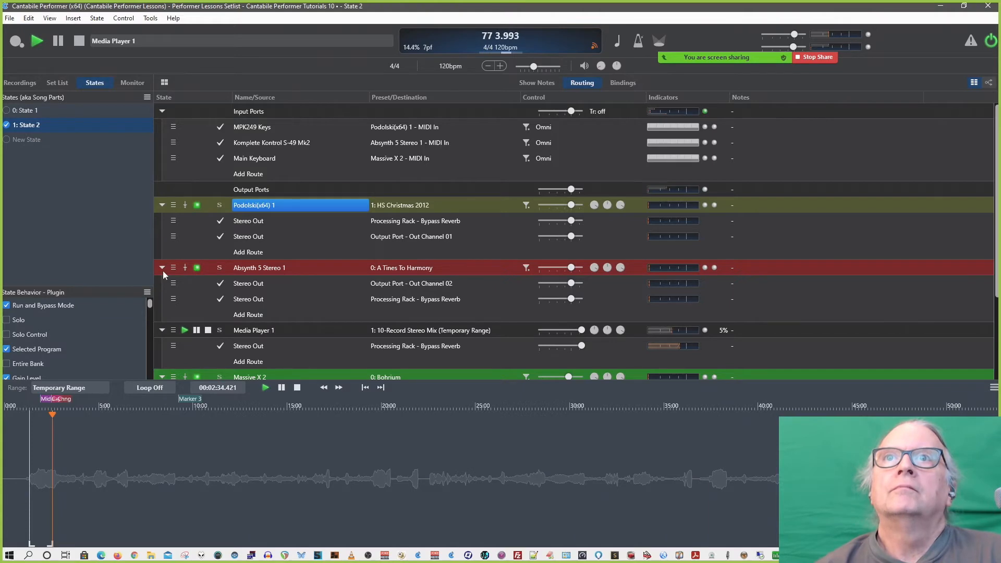
key(space)
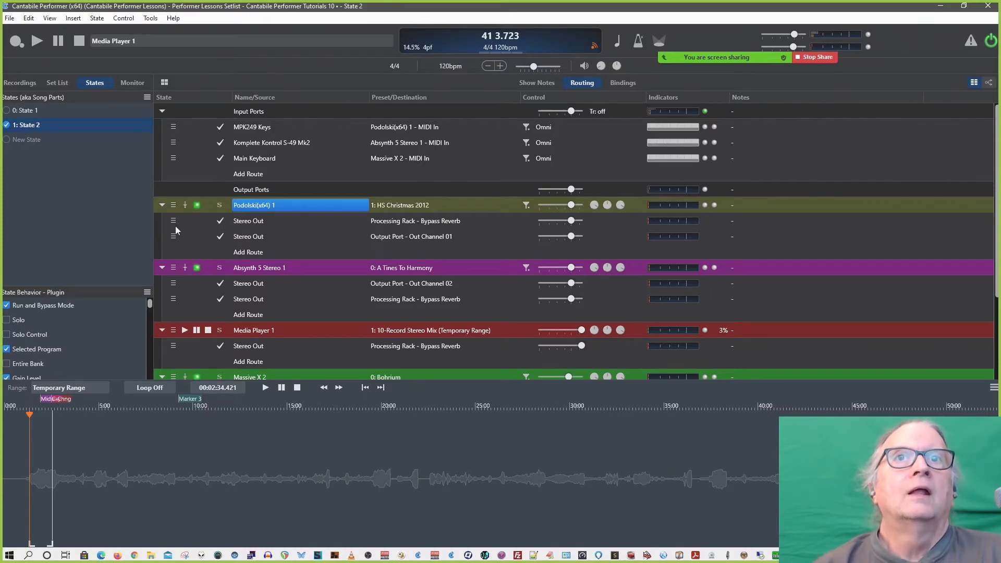
In the bindings view, review the event choices of the Media Player 1 On End of Track/Range color binding.
click(628, 84)
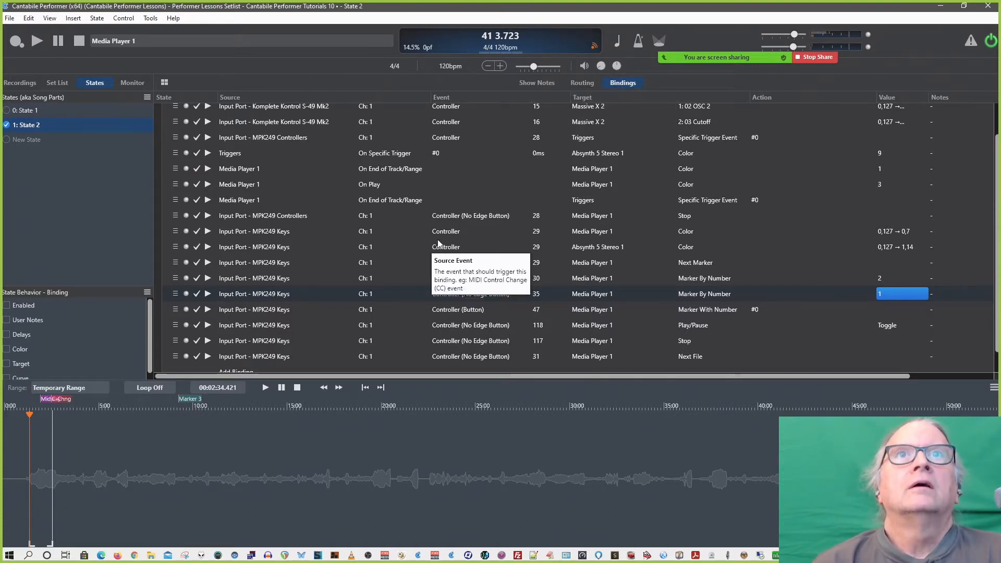
scroll(437, 241, down, 1)
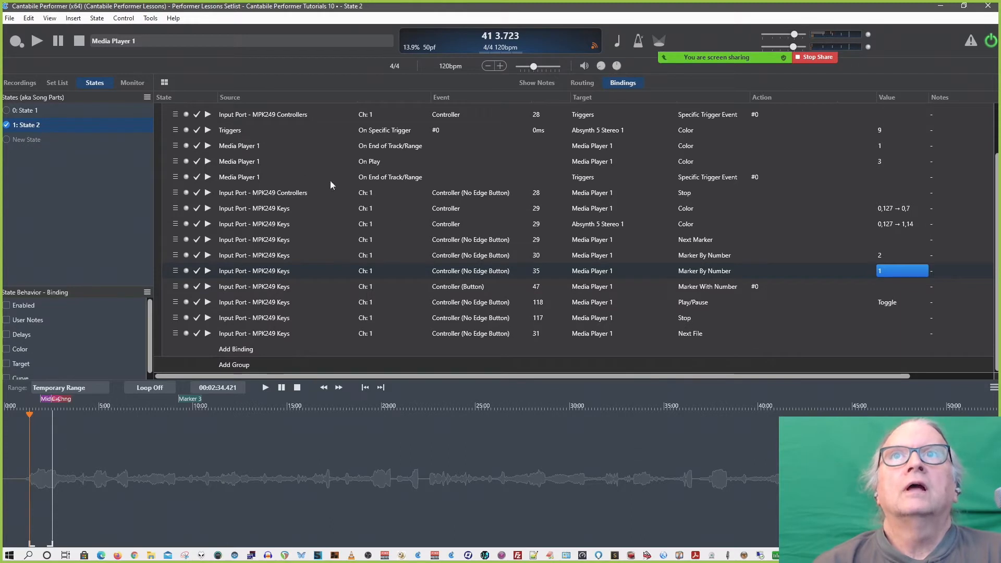
click(248, 149)
click(368, 150)
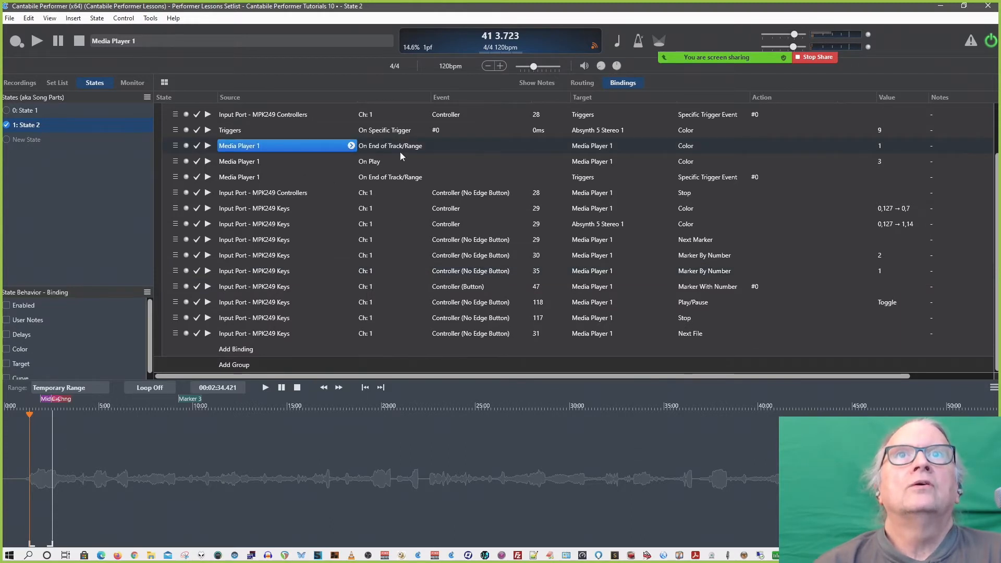
click(412, 148)
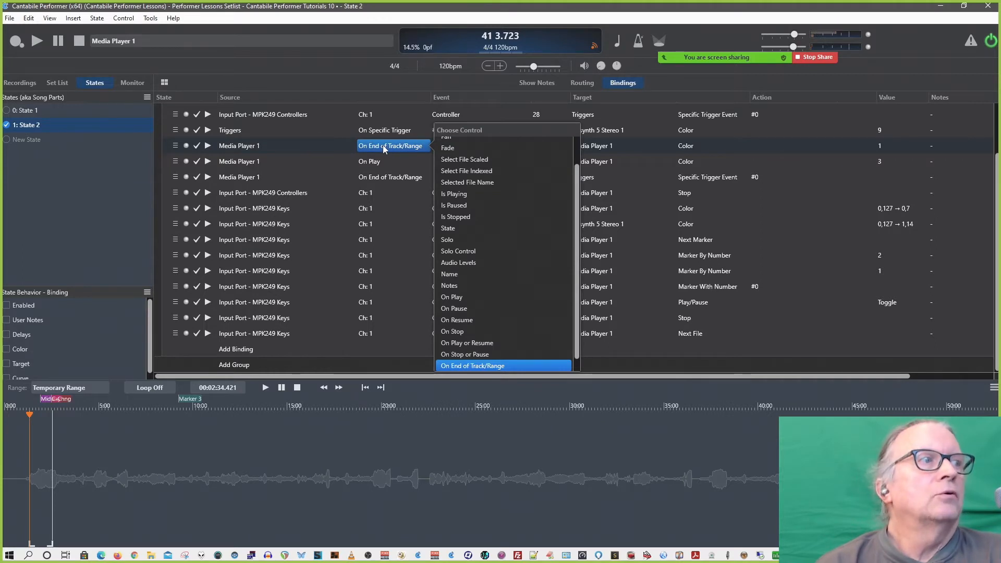
click(255, 145)
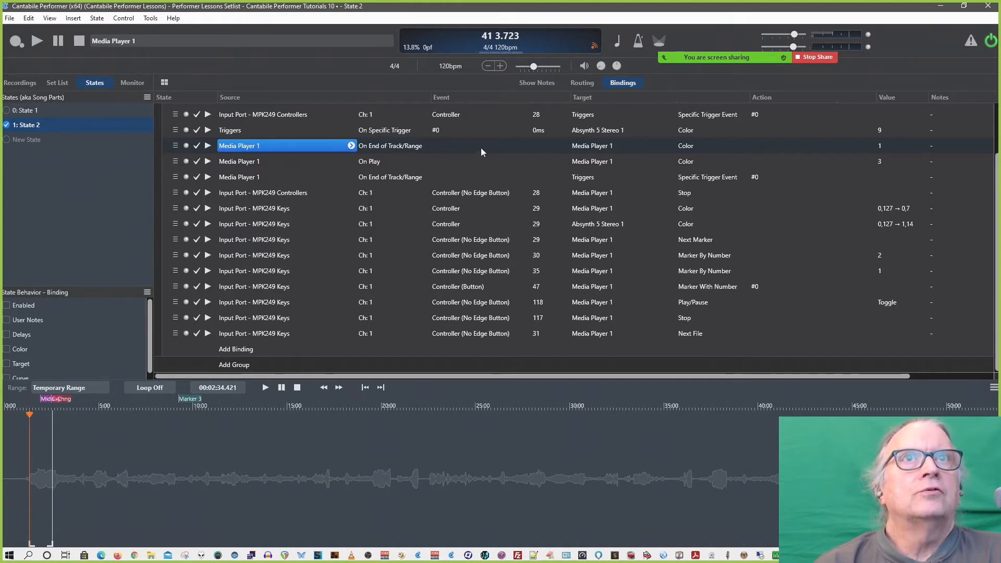
Reorder the bindings so Media Player 1's end-of-range trigger binding and the Absynth 5 Stereo 1 color binding sit directly above the On Play binding.
click(183, 178)
shift+click(182, 162)
click(177, 174)
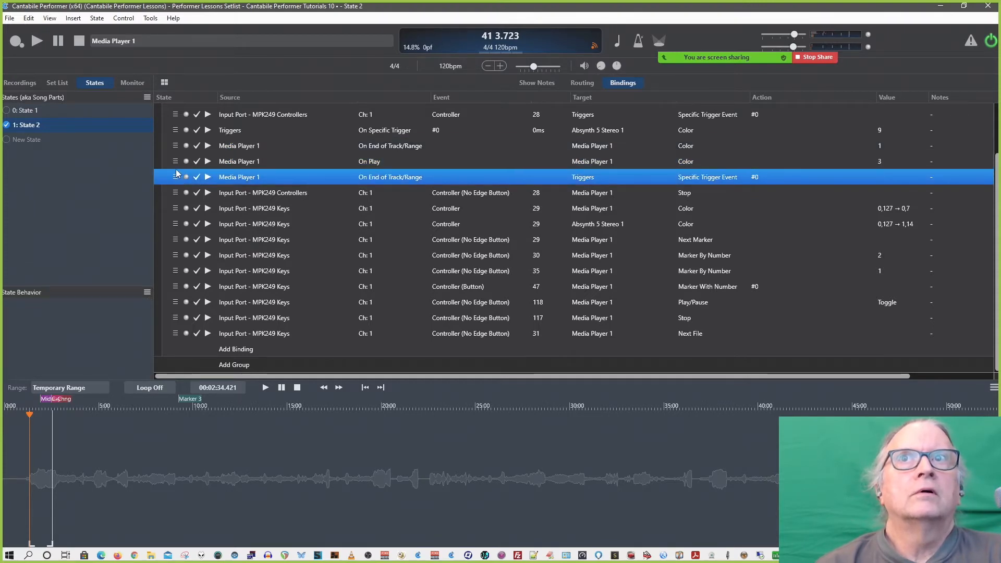
drag(176, 178, 180, 156)
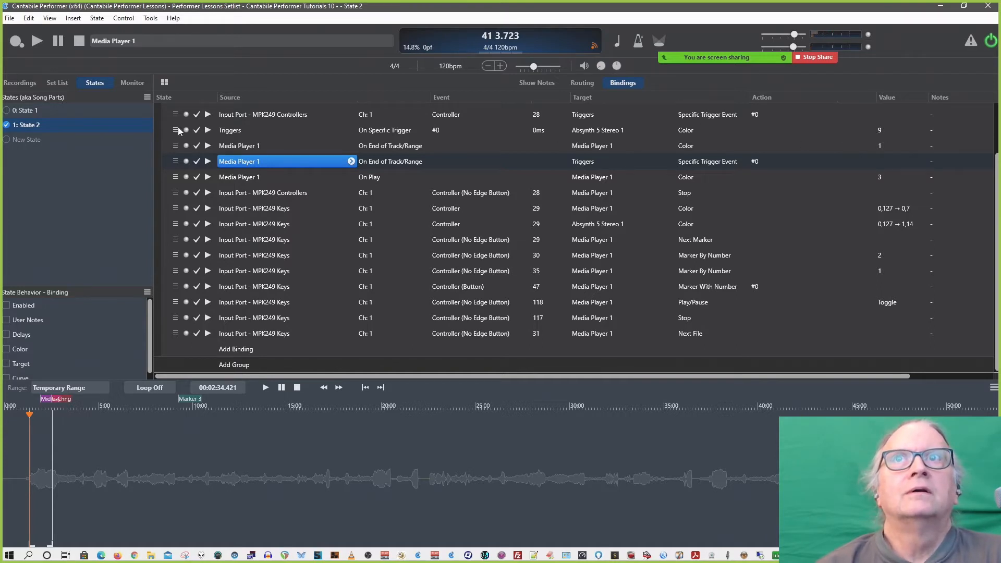
drag(177, 130, 189, 168)
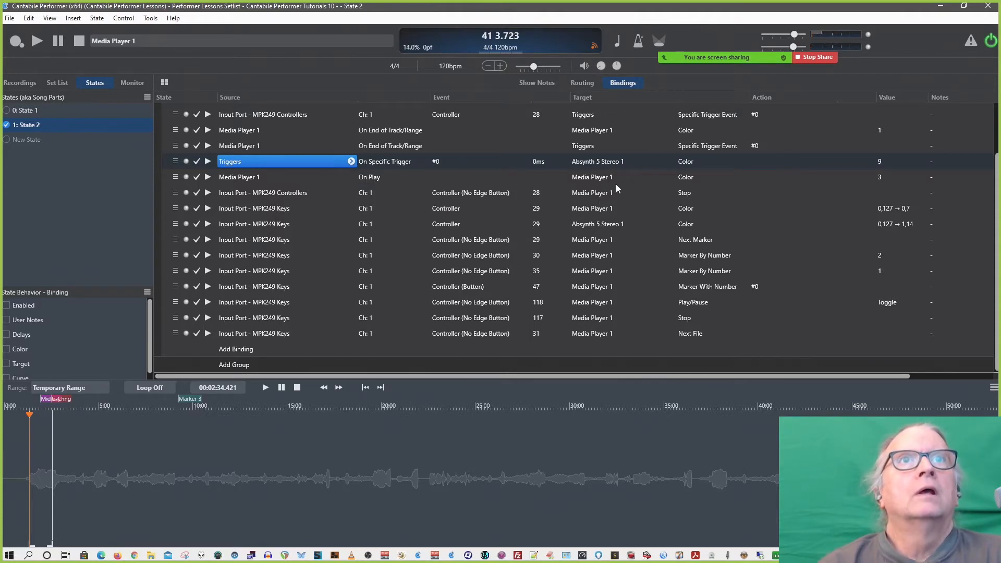
Review the control and event choices of the Media Player 1 On Play color binding.
click(692, 177)
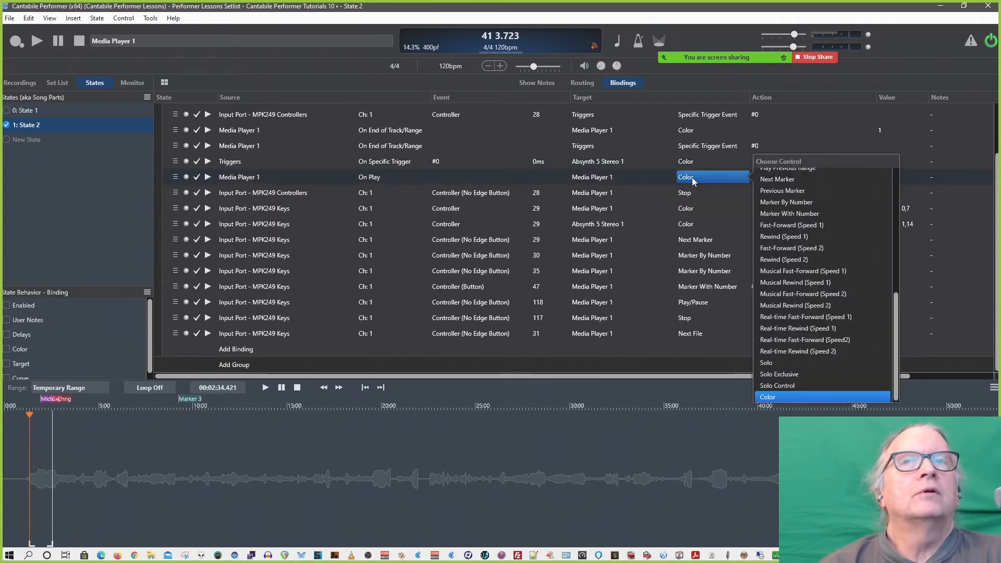
click(373, 177)
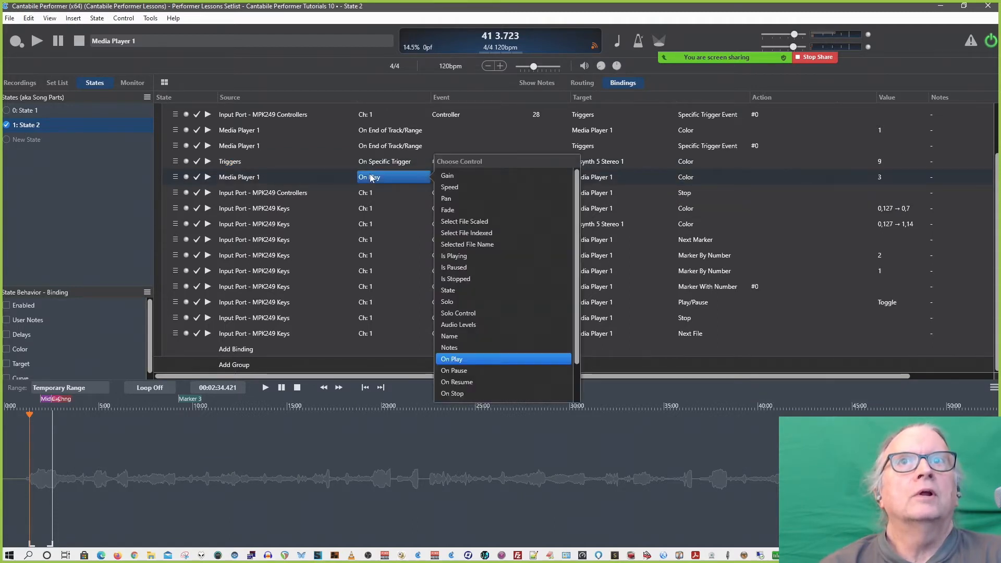
click(254, 177)
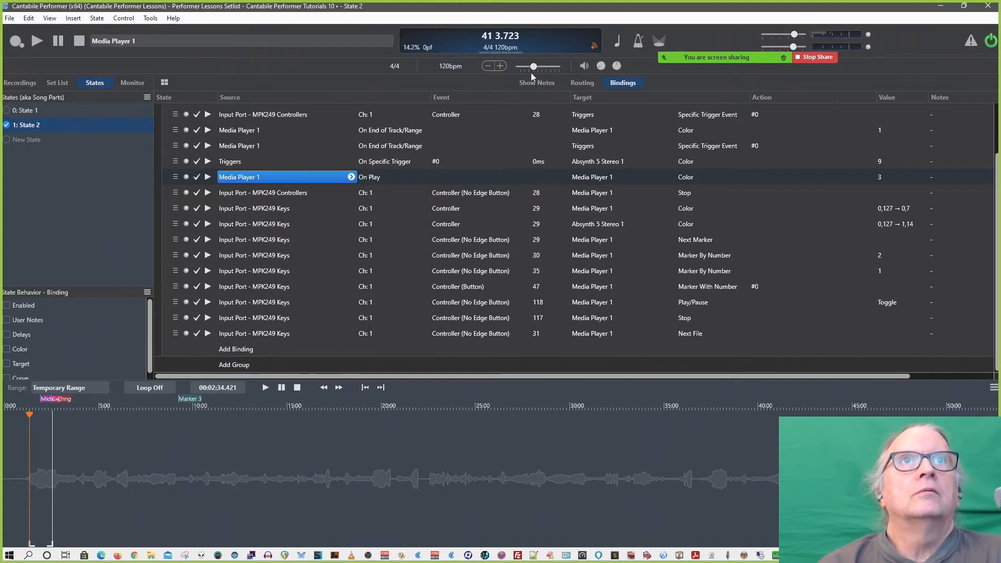
From the routing view, play and stop Media Player 1 to test its On Play color binding.
click(580, 82)
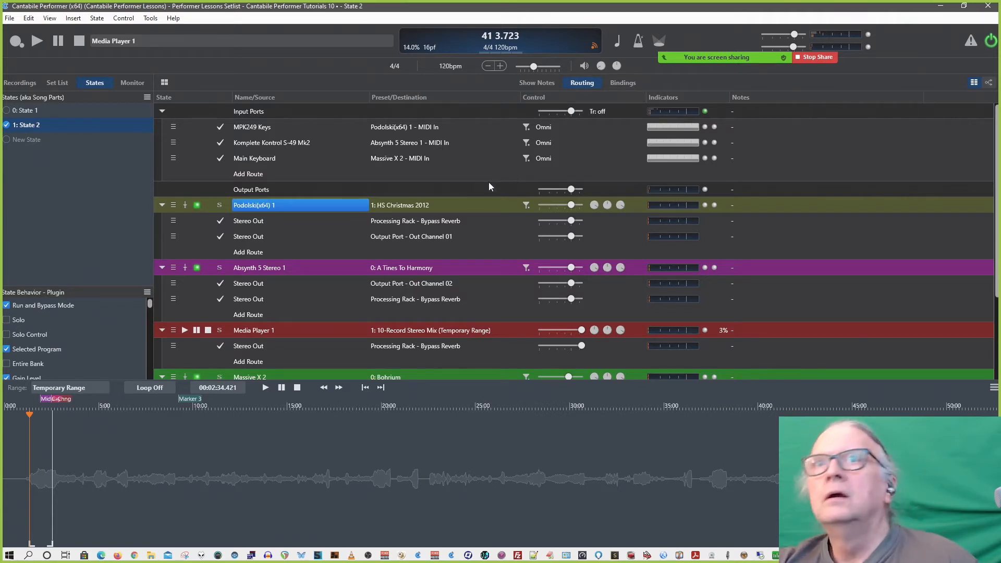
key(space)
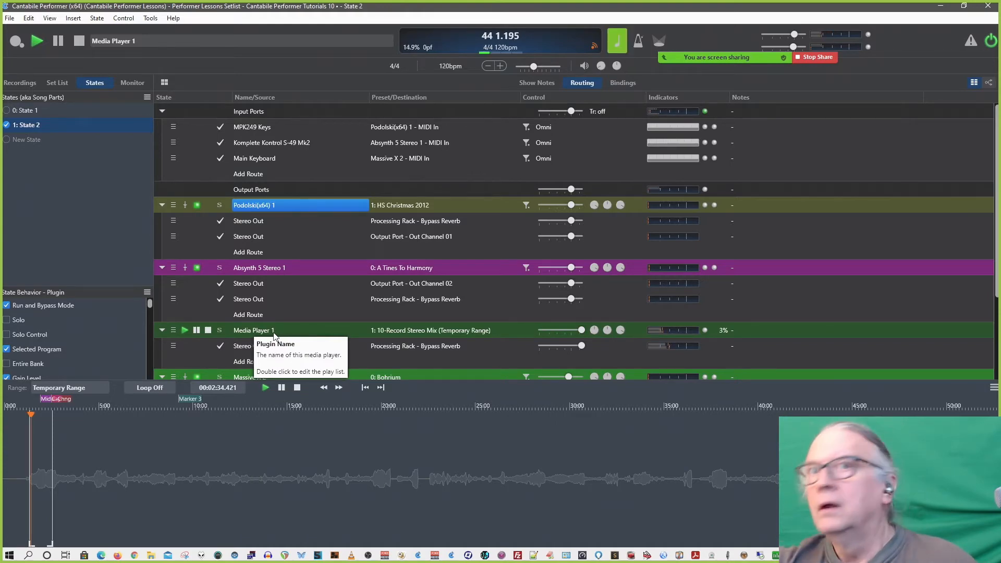
key(space)
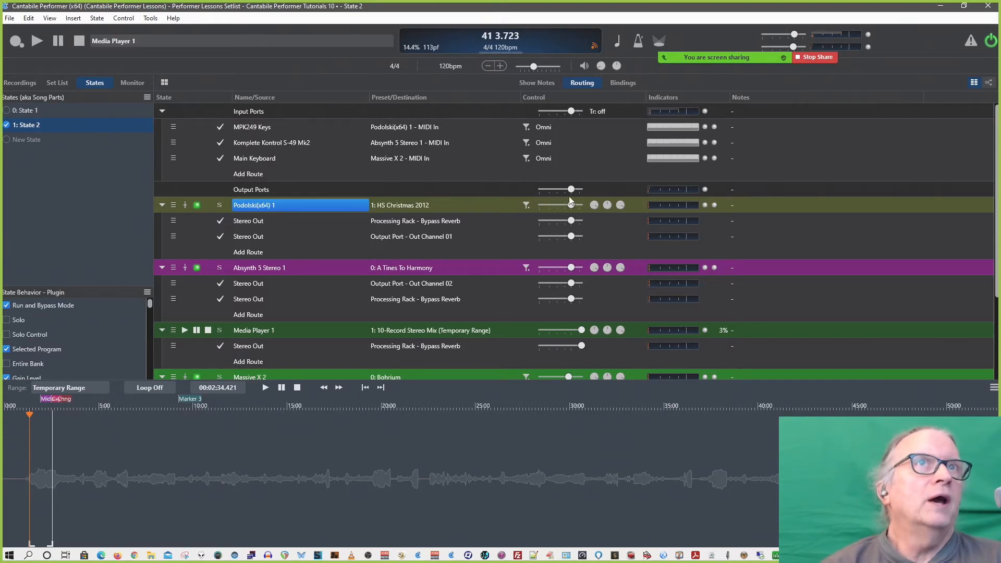
In the bindings view, examine the full list of available targets for the Media Player 1 On Play binding.
click(623, 84)
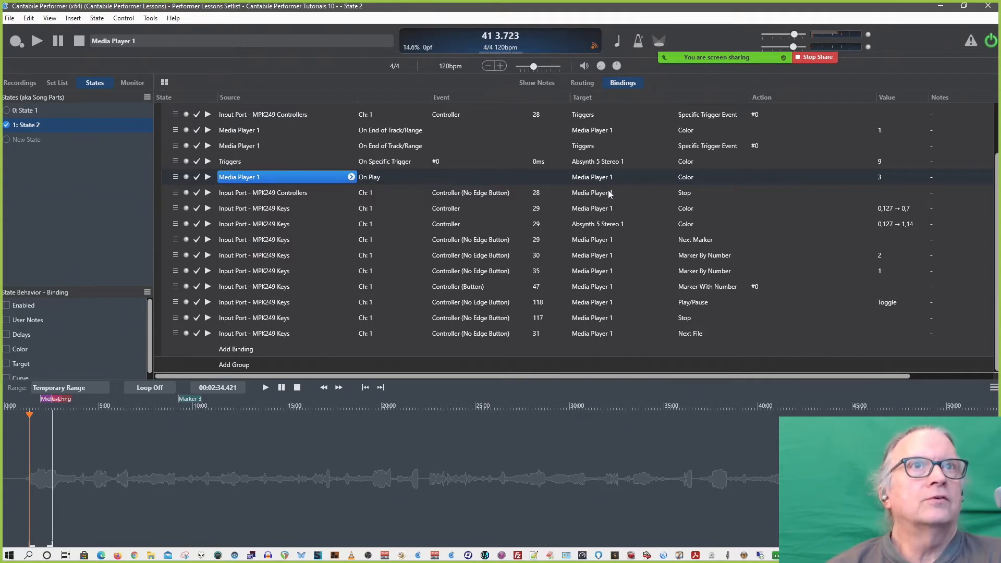
click(683, 179)
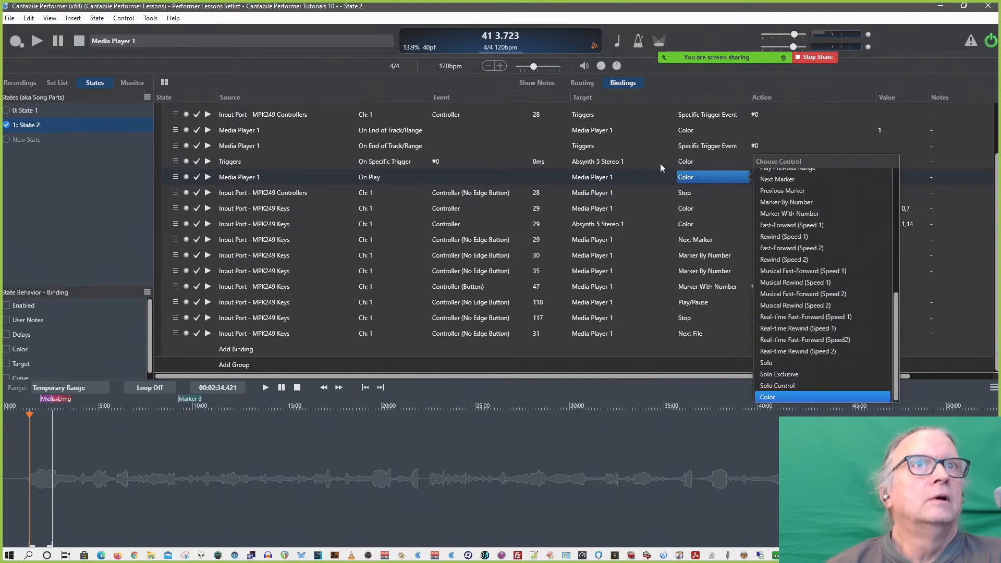
click(607, 178)
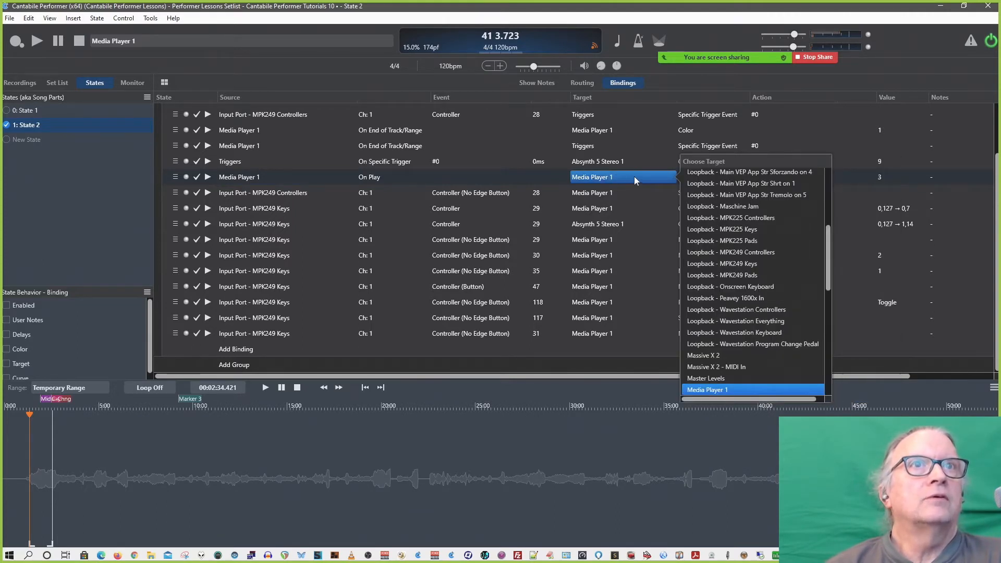
scroll(729, 266, up, 3)
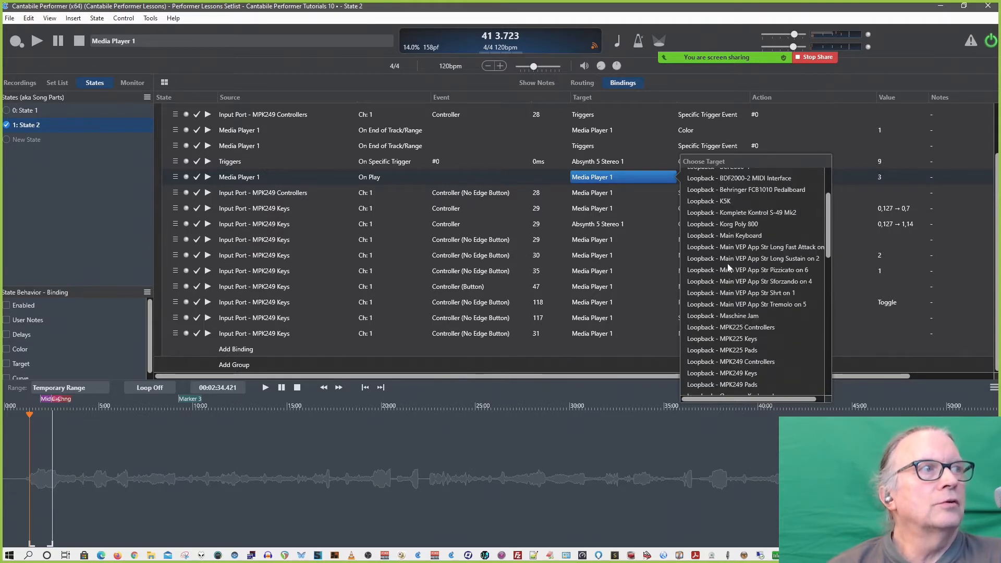
scroll(727, 266, up, 3)
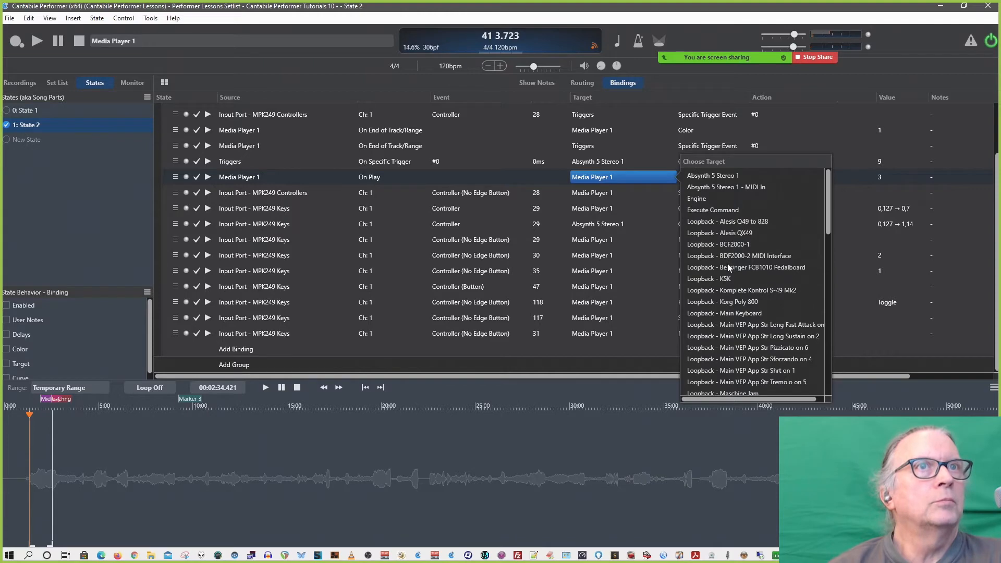
scroll(722, 224, down, 10)
scroll(732, 238, down, 6)
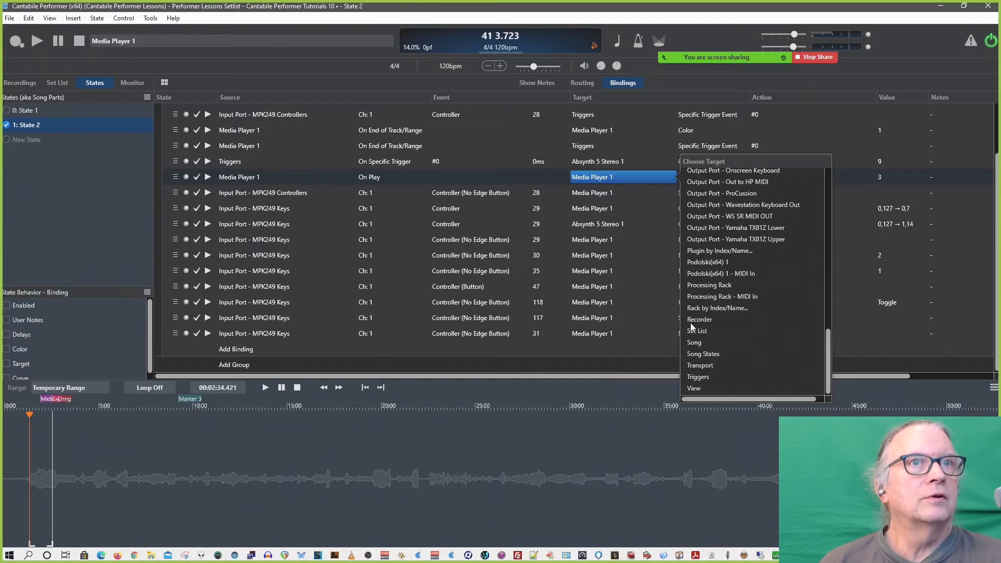
click(620, 365)
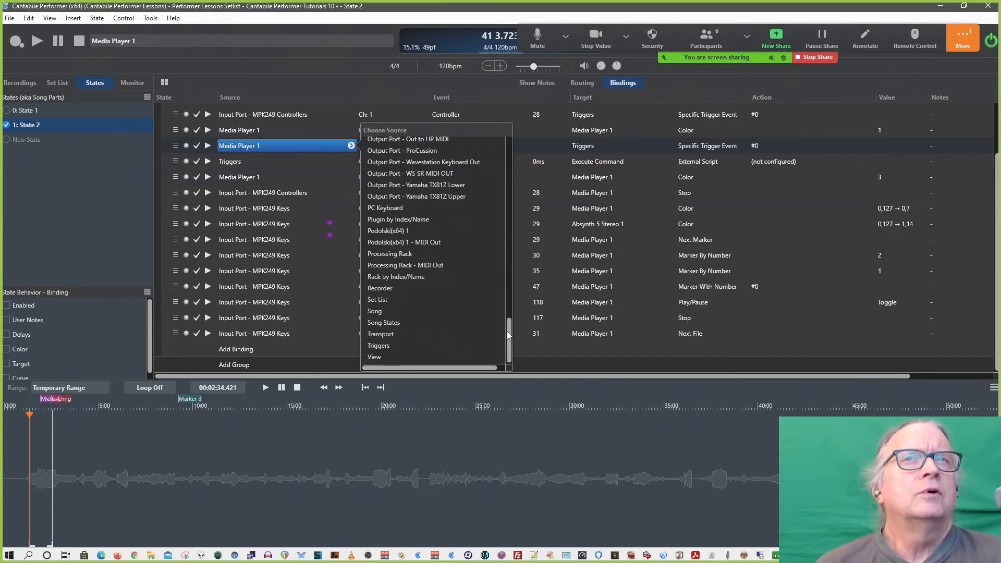
Change the source of Media Player 1's specific-trigger binding to Podolski(x64) 1 and review its event and target choices.
drag(510, 326, 510, 315)
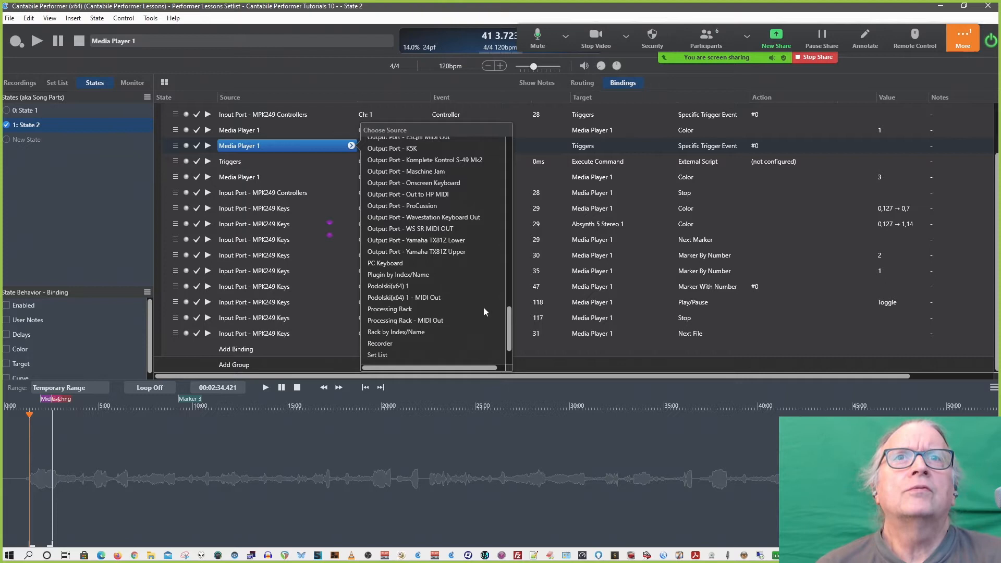
click(416, 286)
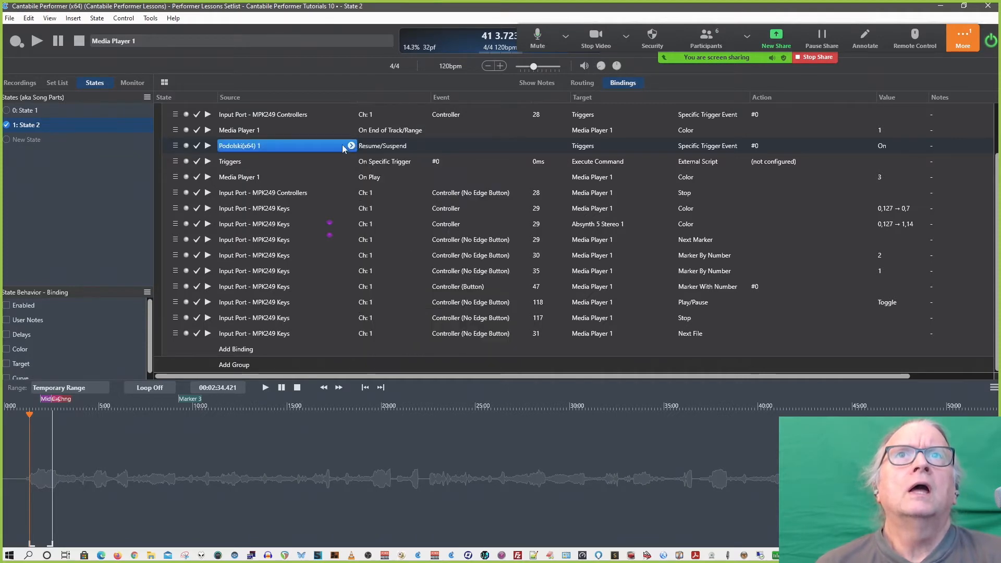
click(388, 146)
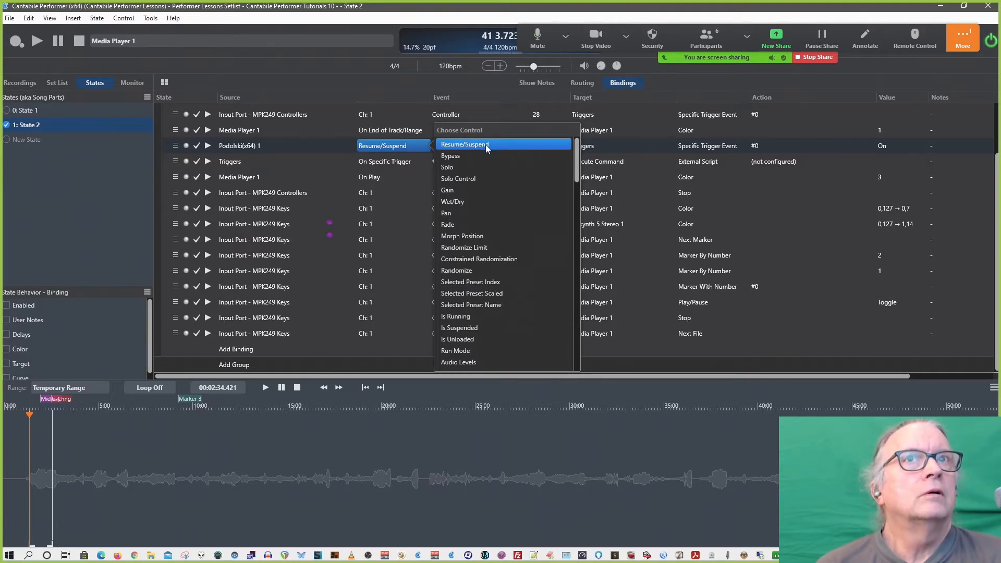
click(399, 145)
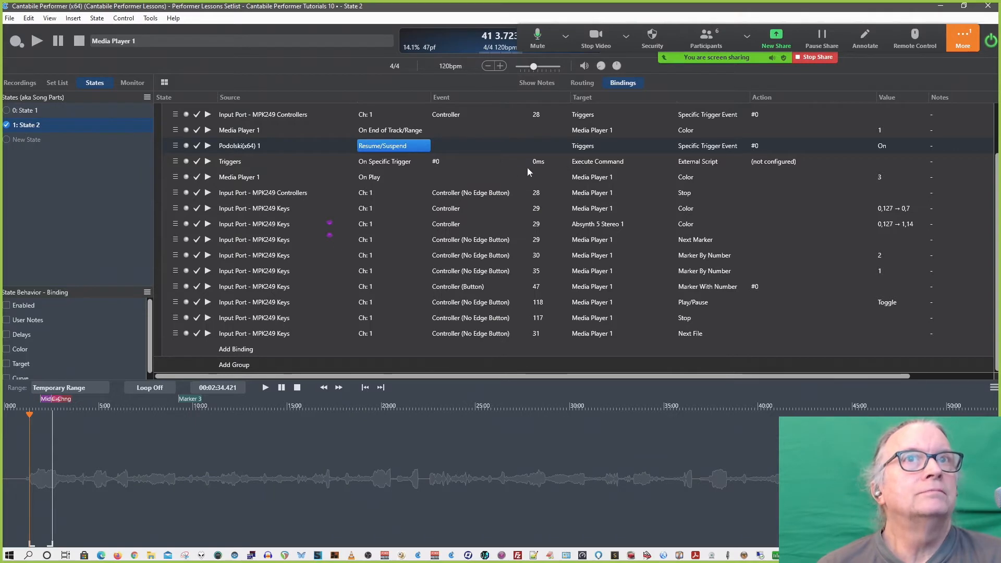
click(589, 146)
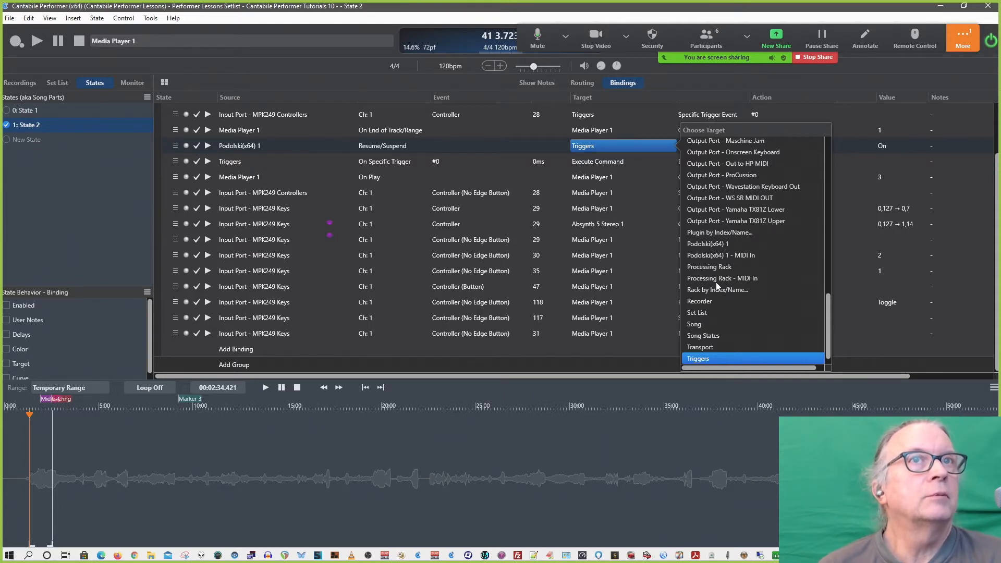
scroll(715, 251, up, 2)
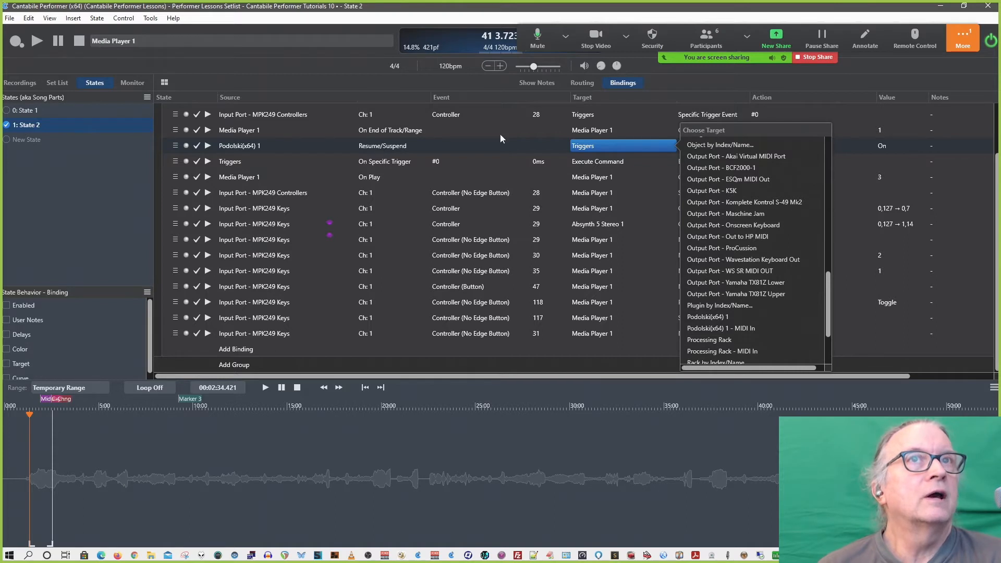
click(408, 146)
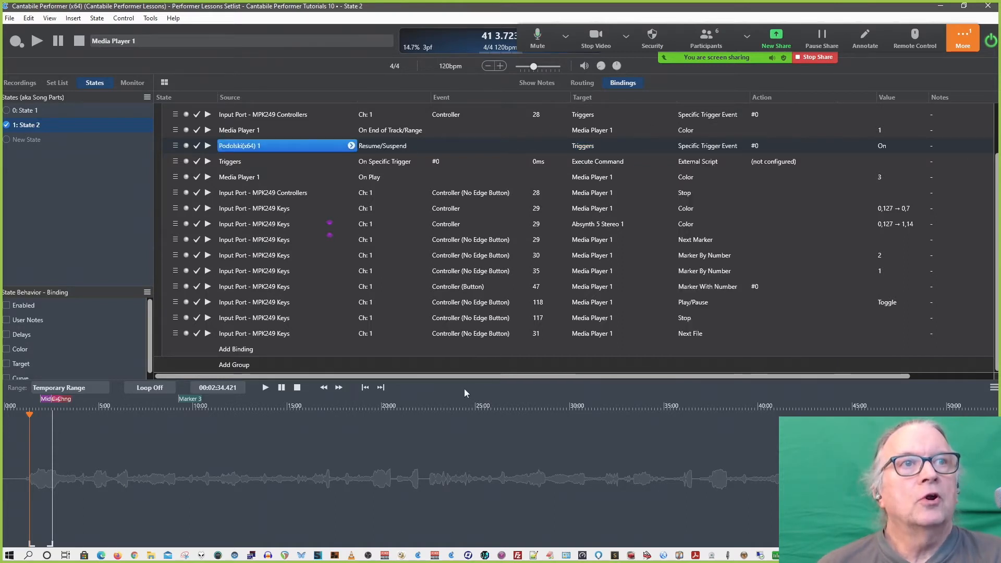
Save Media Player 1's temporary play range under the name "First Play Range".
right_click(880, 401)
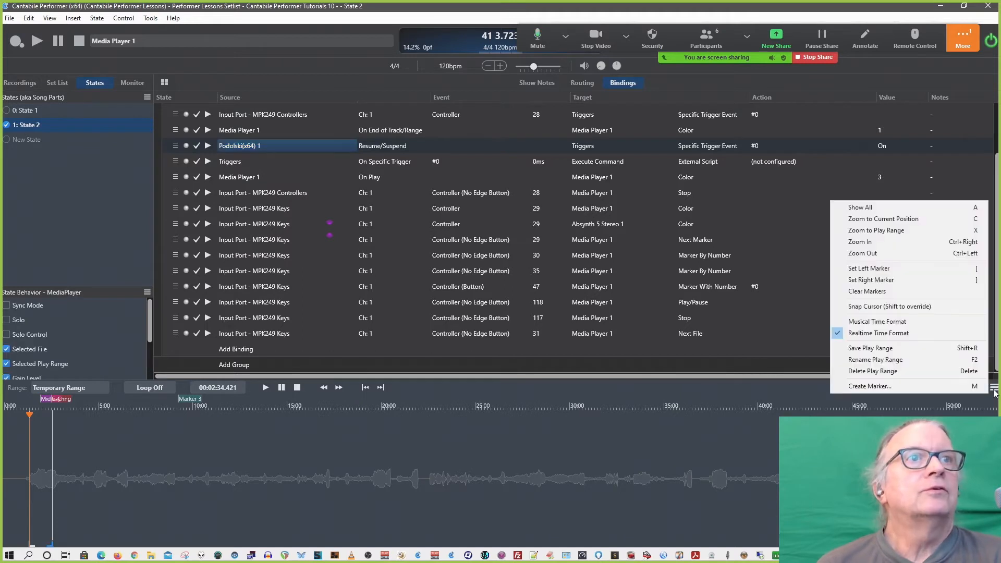
click(855, 349)
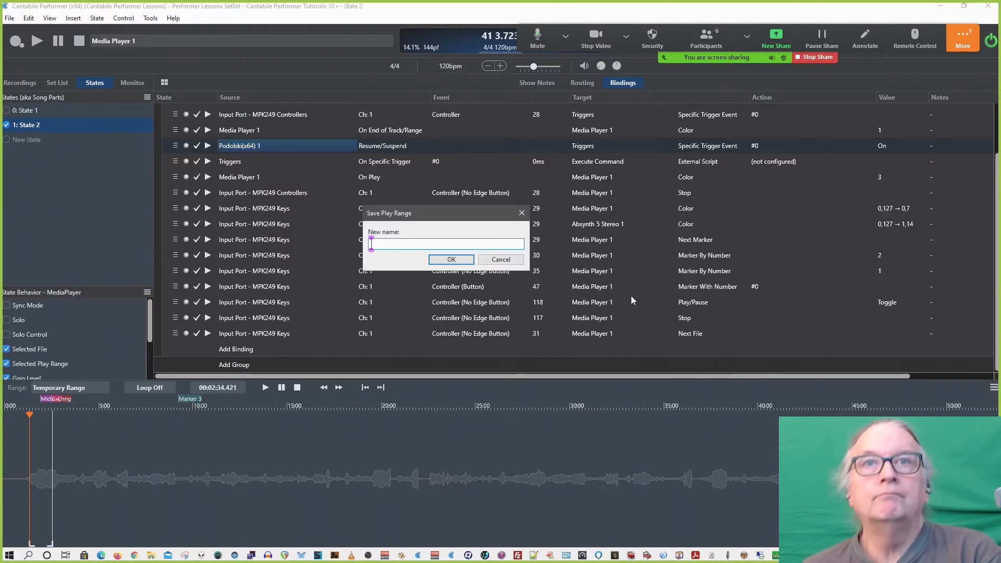
text(First)
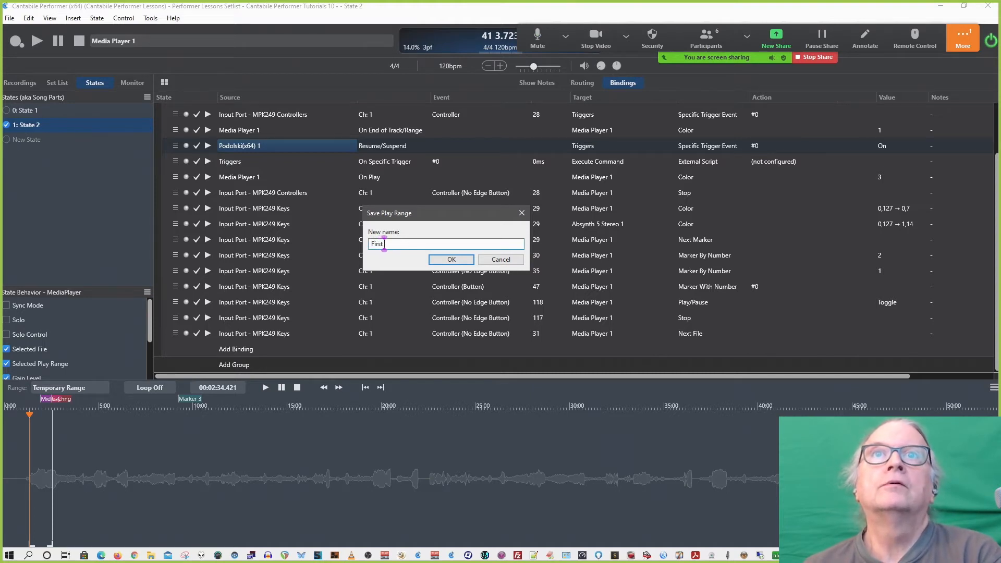
text( Play Range)
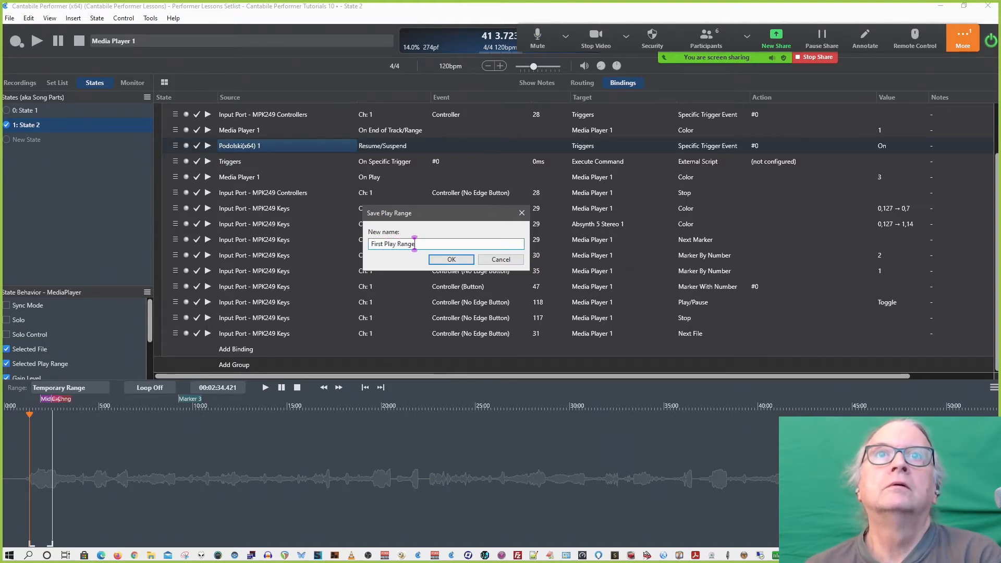
key(Return)
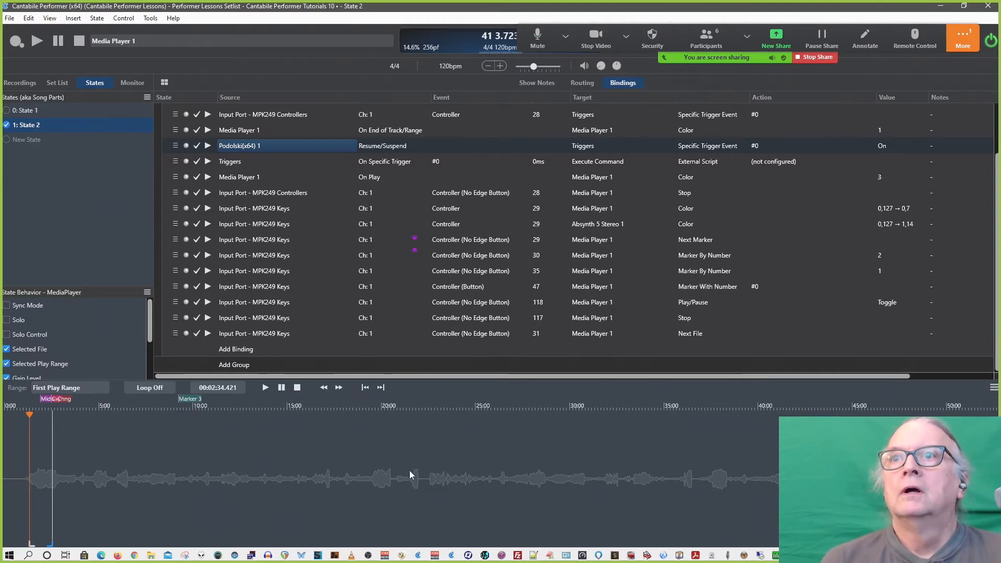
Check the play range choices for Media Player 1, keeping First Play Range selected.
click(77, 387)
click(77, 387)
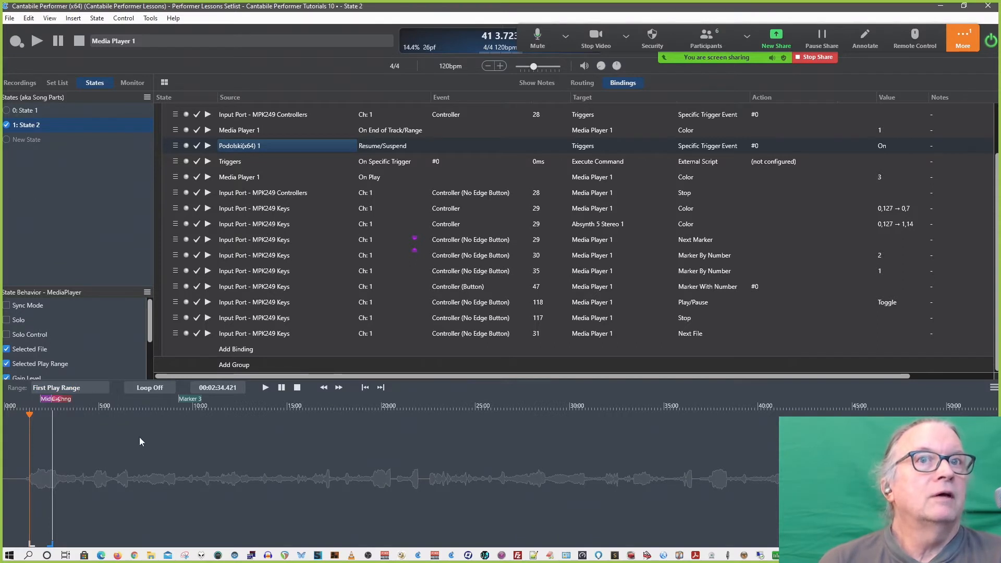
click(87, 386)
click(87, 386)
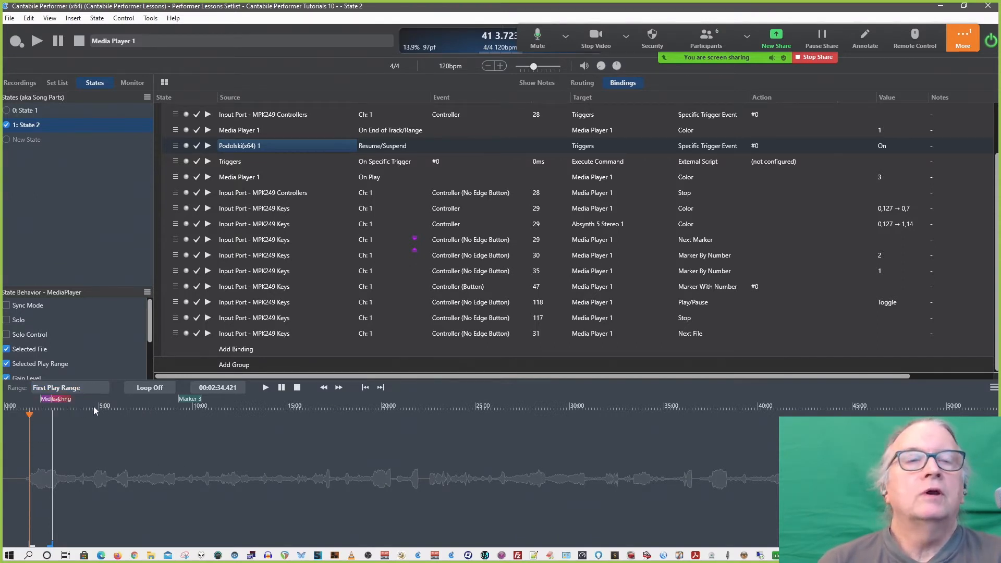
click(82, 386)
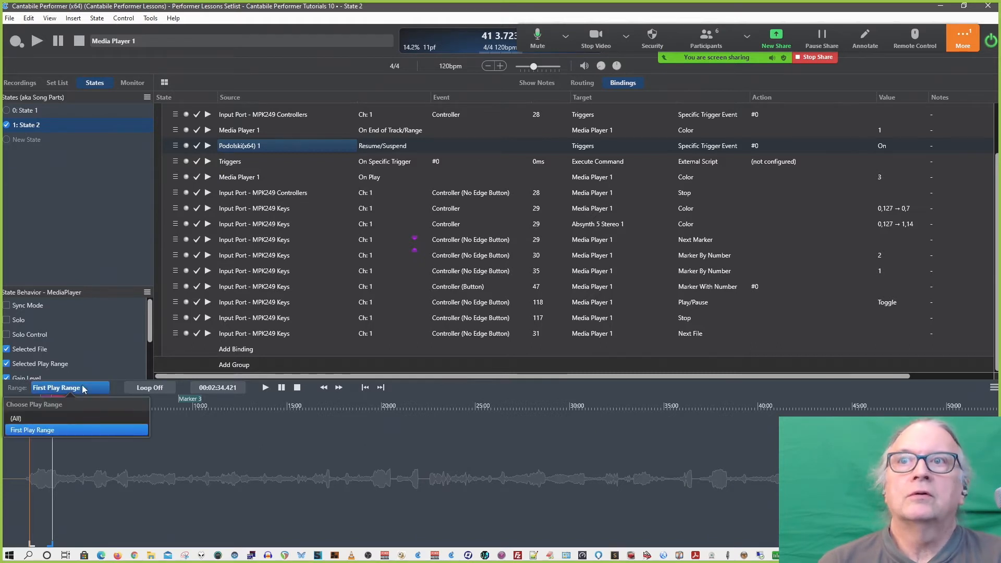
click(82, 387)
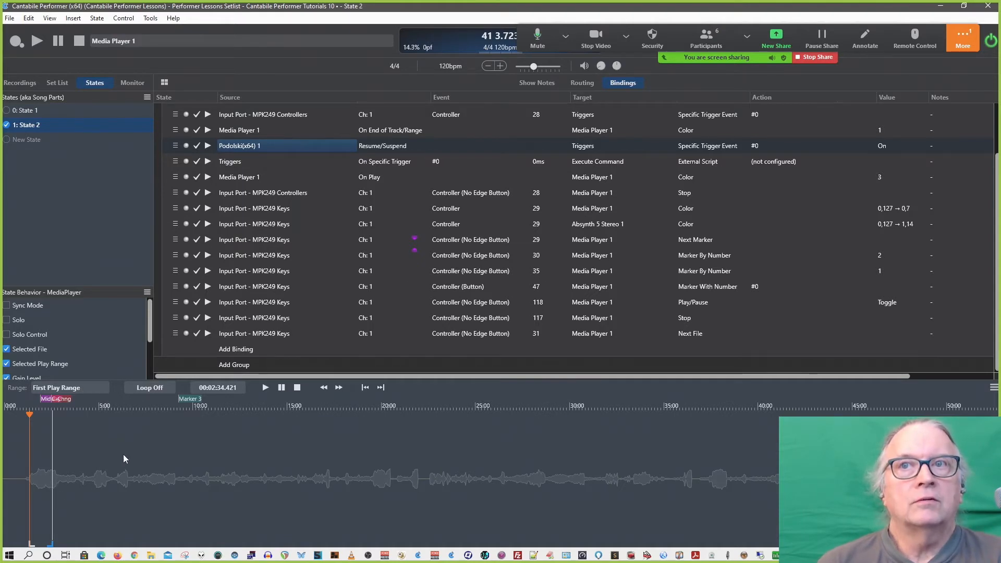
Move the timeline play position to 00:19:33.929 and start a new temporary range there.
click(366, 405)
click(368, 405)
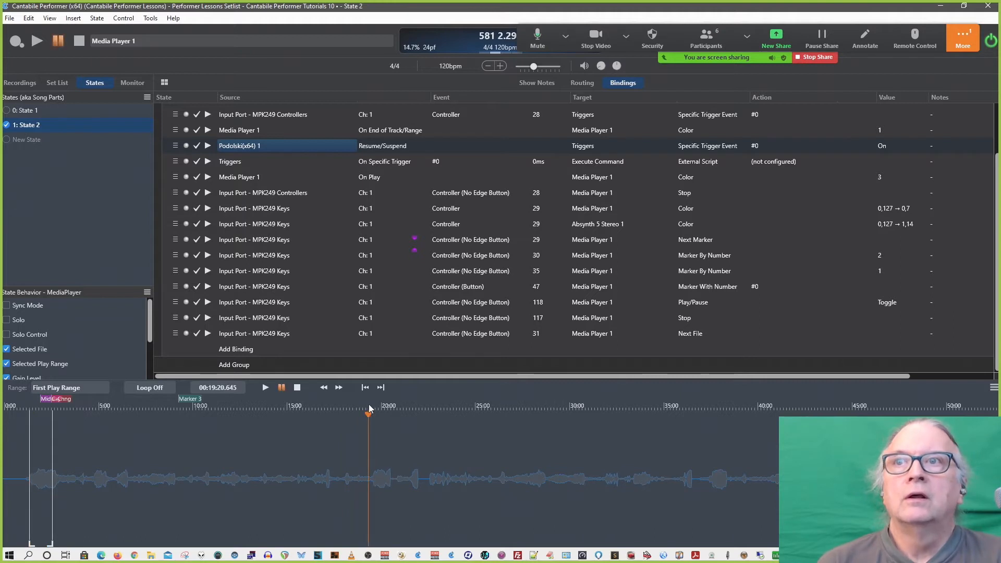
drag(368, 414, 373, 415)
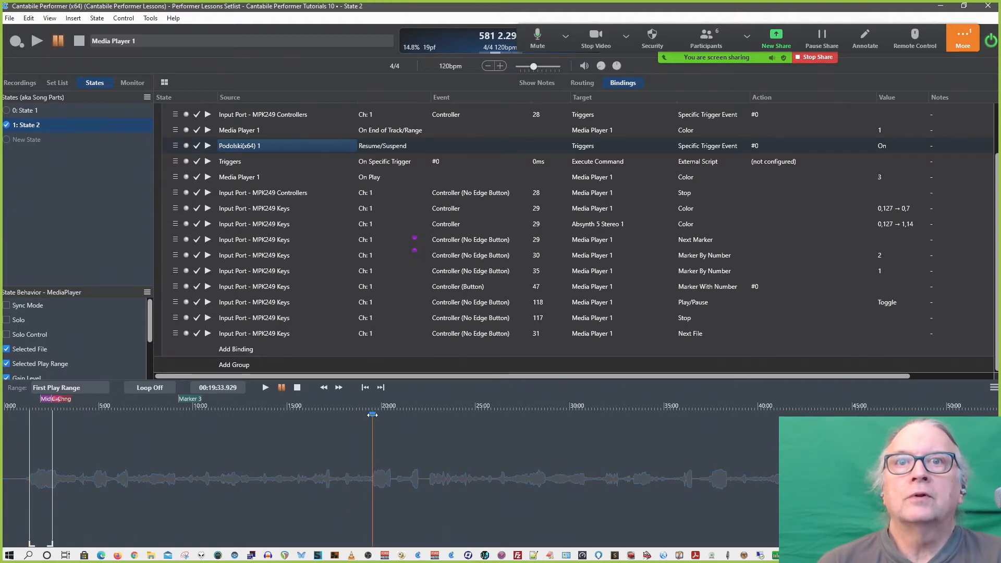
click(401, 438)
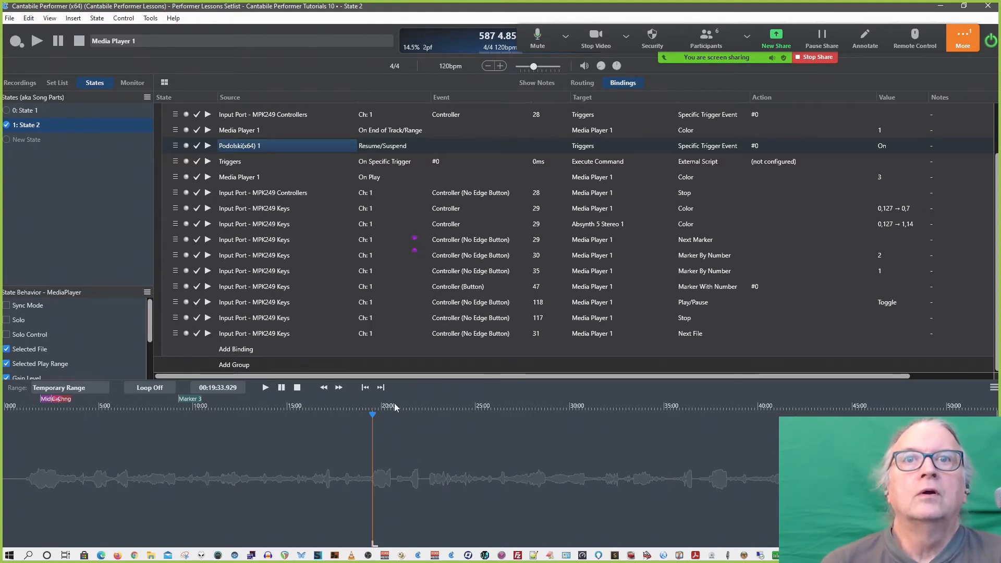
End the temporary range at 00:20:33.705 and save it as "Second Play Range".
drag(373, 415, 392, 416)
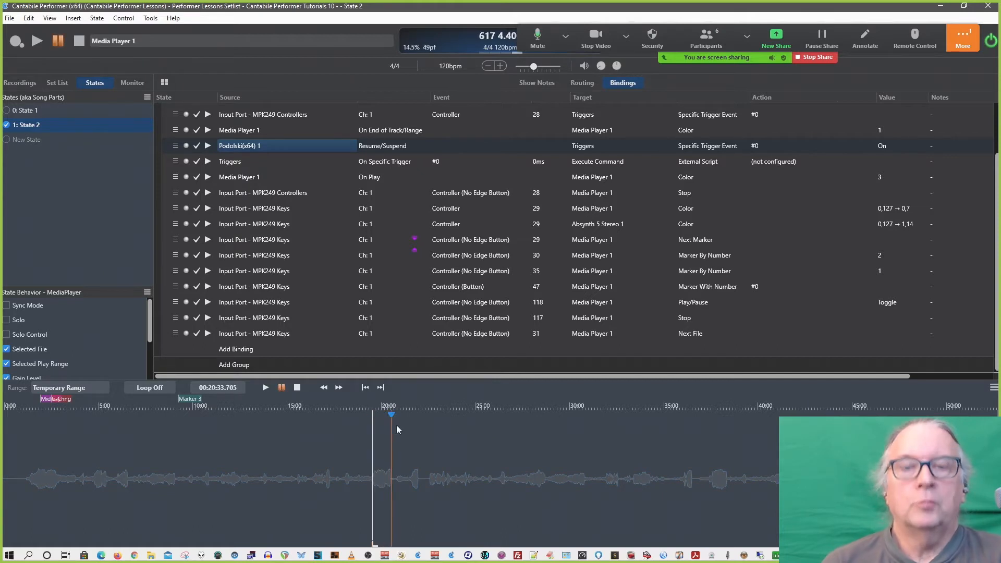
key(space)
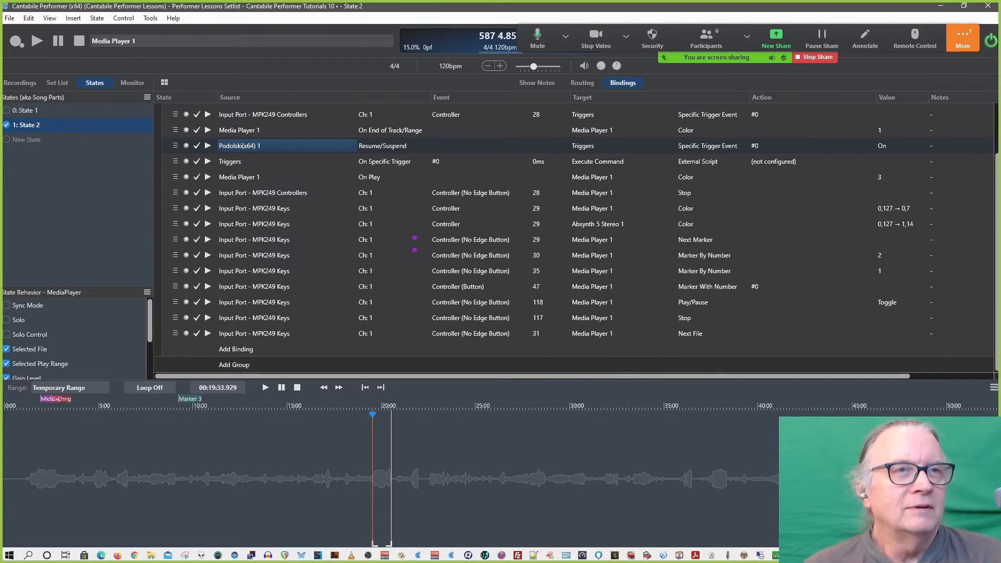
click(994, 388)
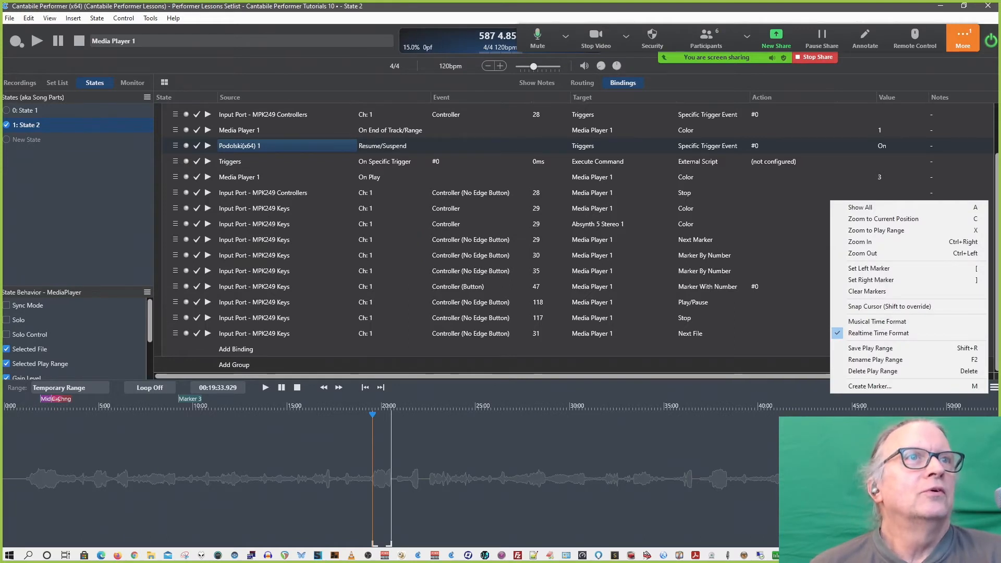
click(886, 348)
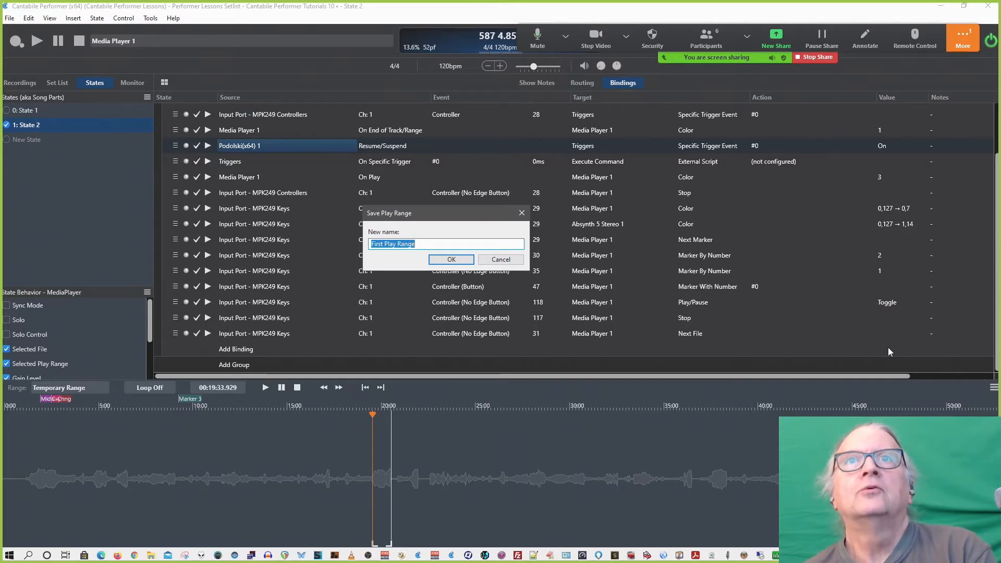
text(Second Play Range)
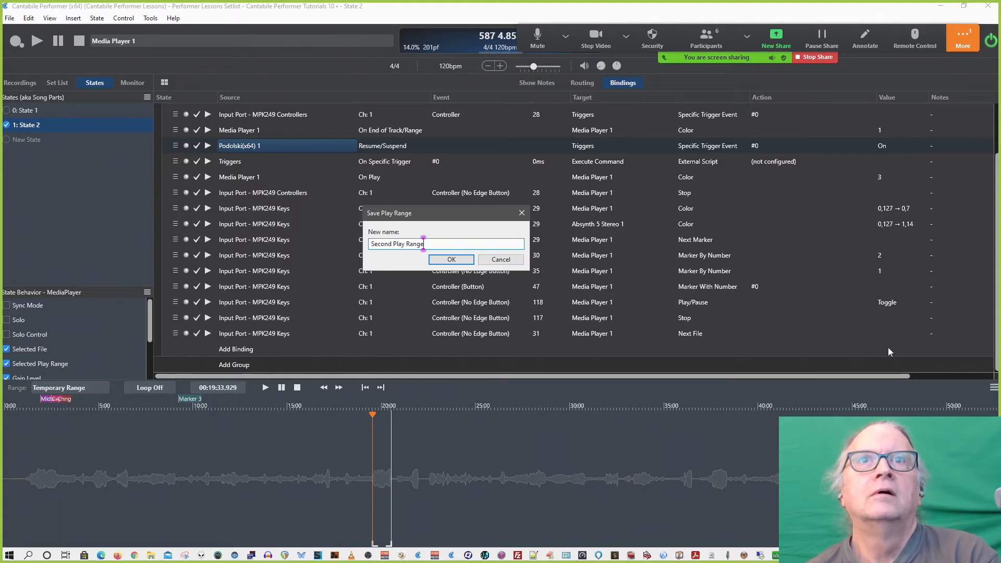
key(Return)
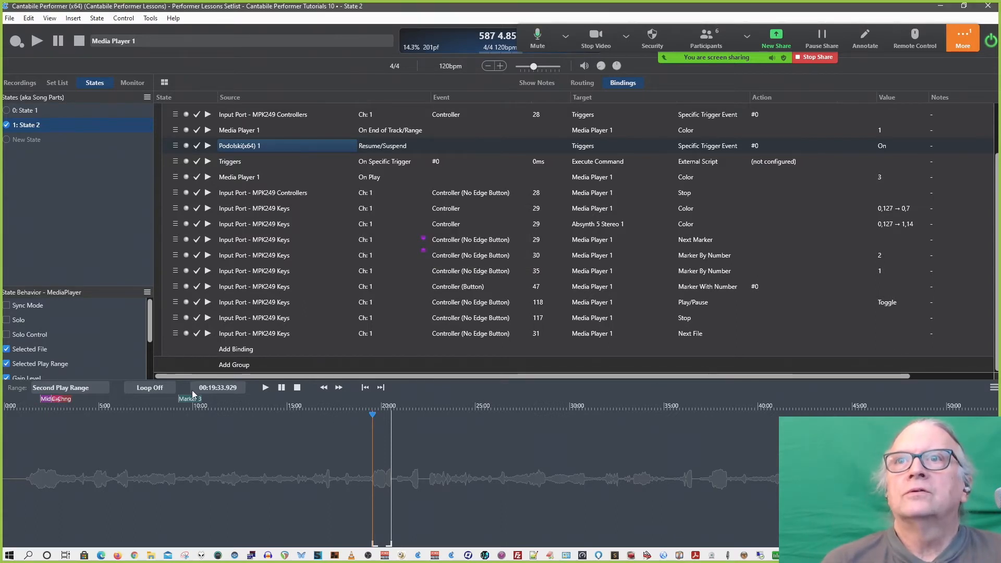
Switch Media Player 1's play range to First Play Range and back to Second Play Range.
click(94, 389)
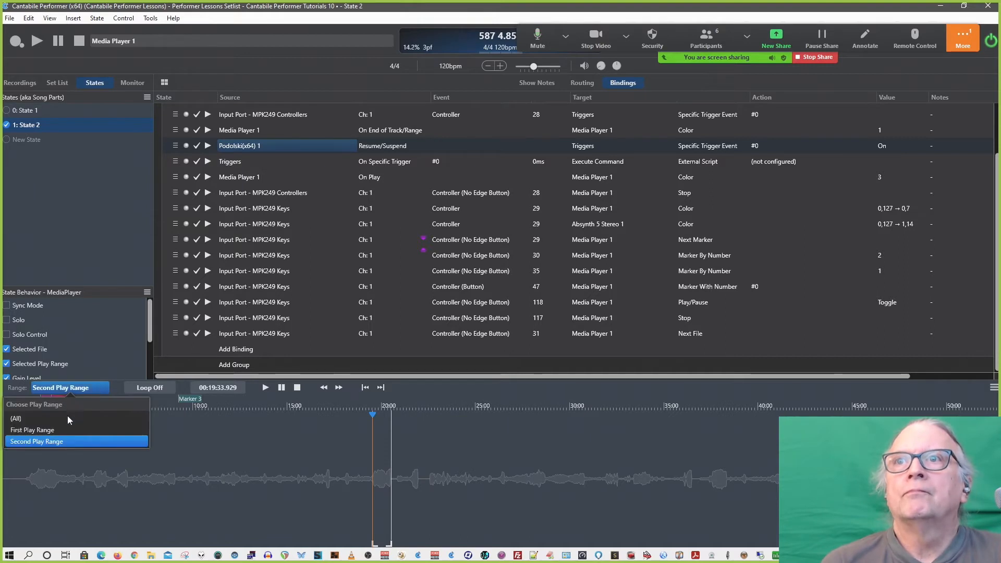
click(66, 430)
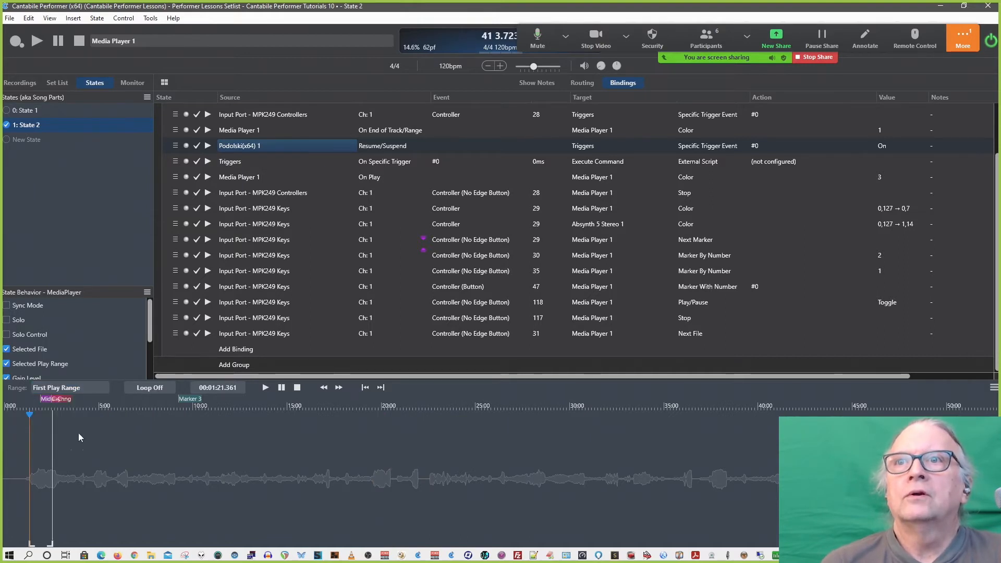
click(61, 387)
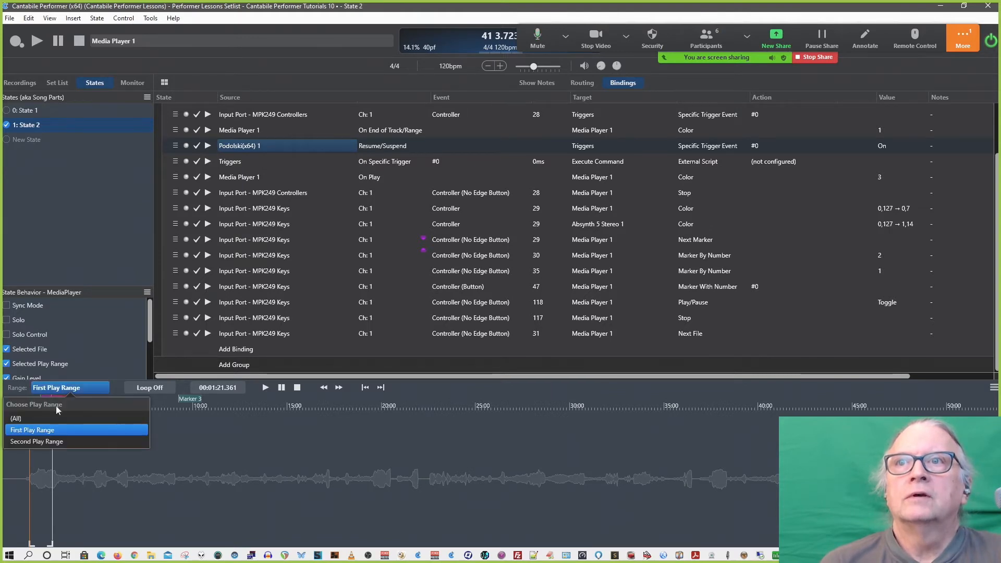
click(36, 442)
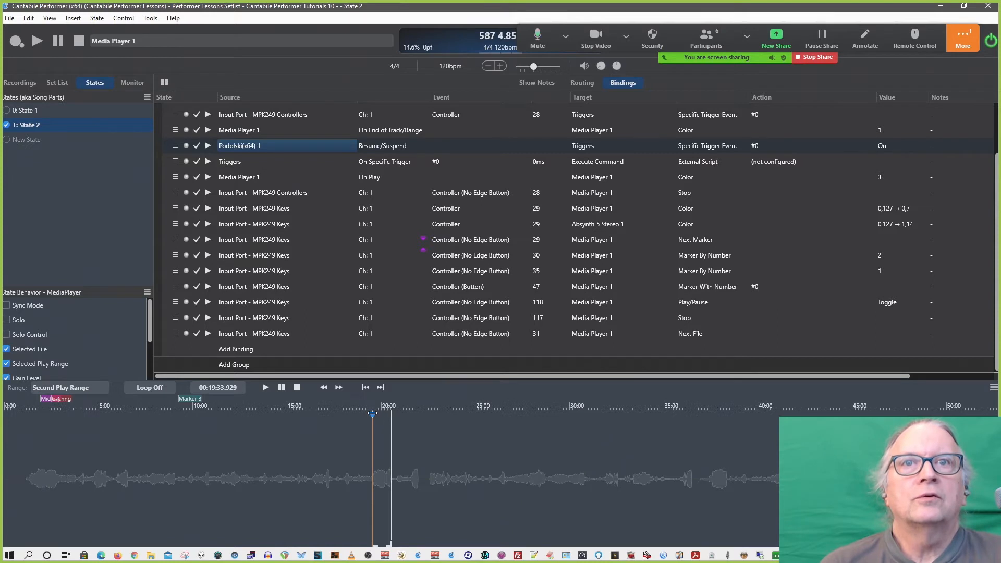
Move the play position to 00:20:15.440 in Second Play Range and create a marker named "zip" there.
drag(372, 413, 386, 413)
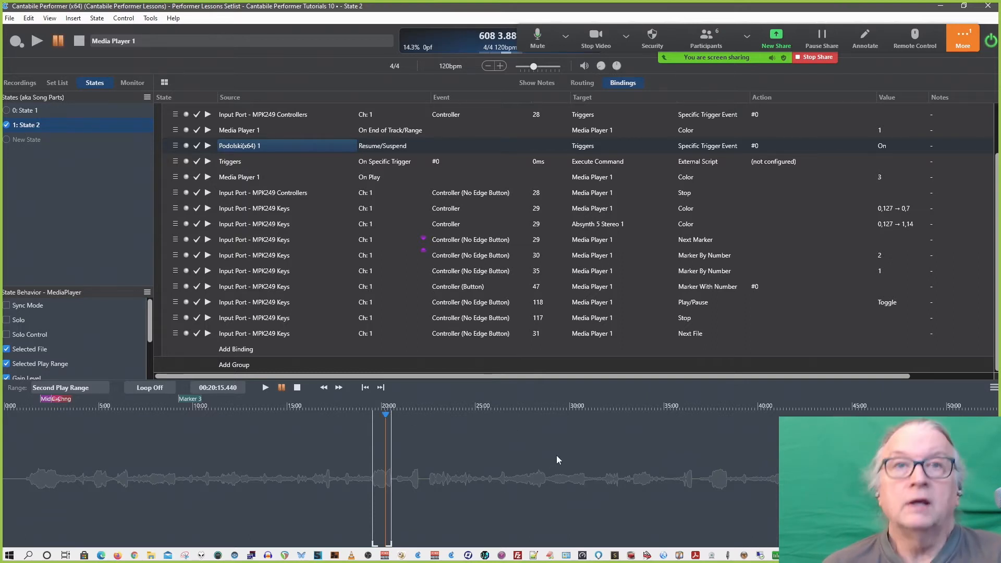
key(ctrl+m)
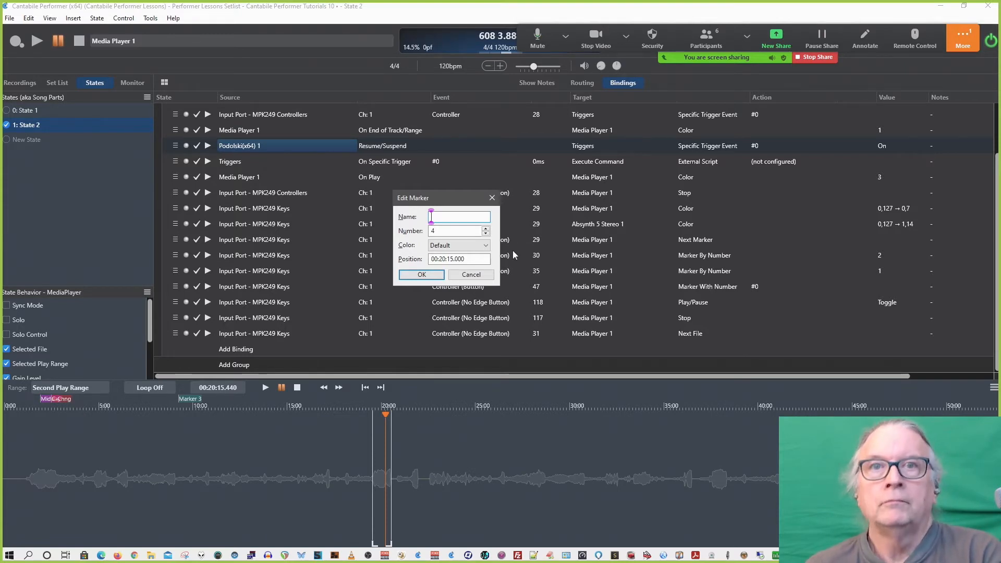
text(zip)
key(Return)
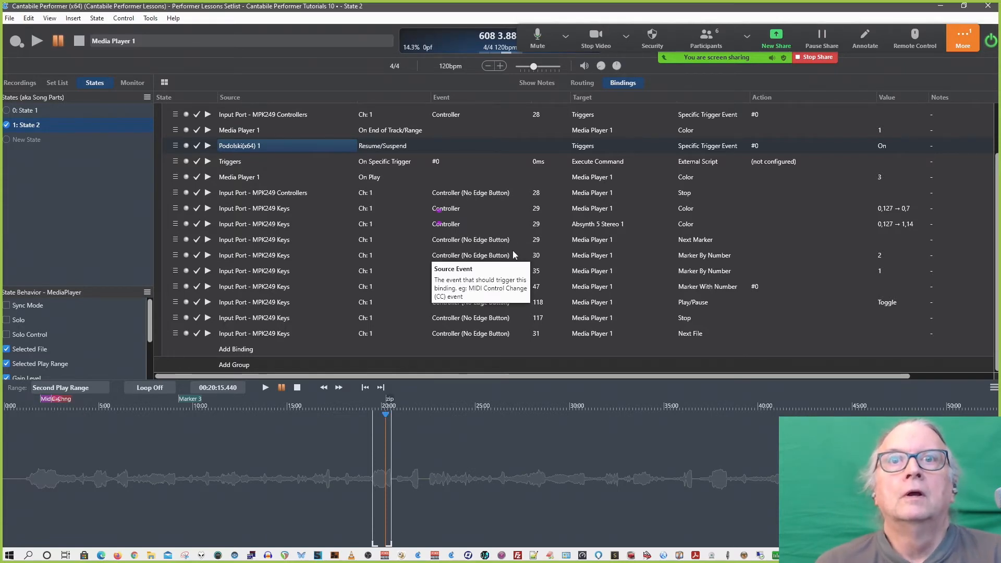
Zoom the timeline to the play range, to the current position, and back to the play range.
click(994, 386)
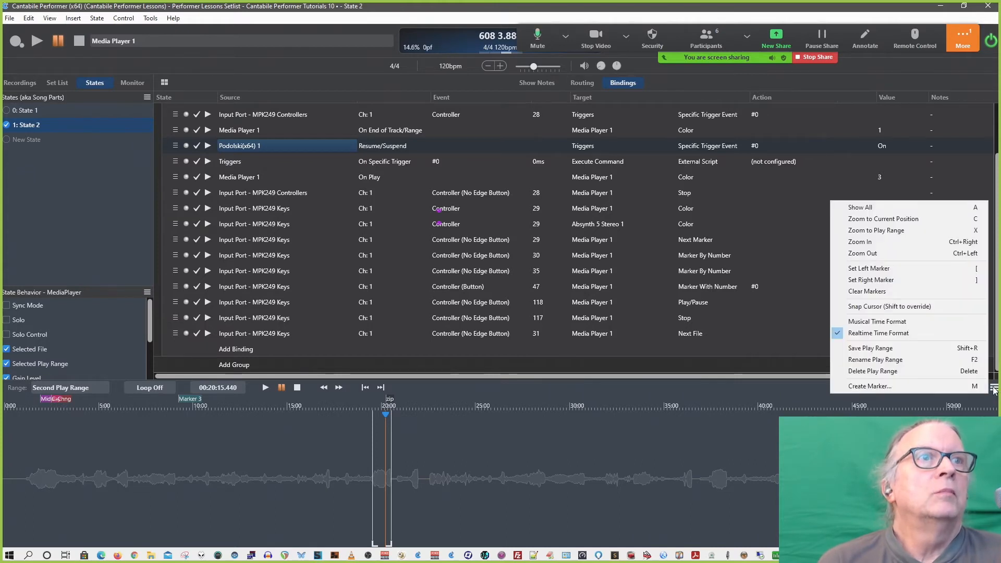
click(881, 232)
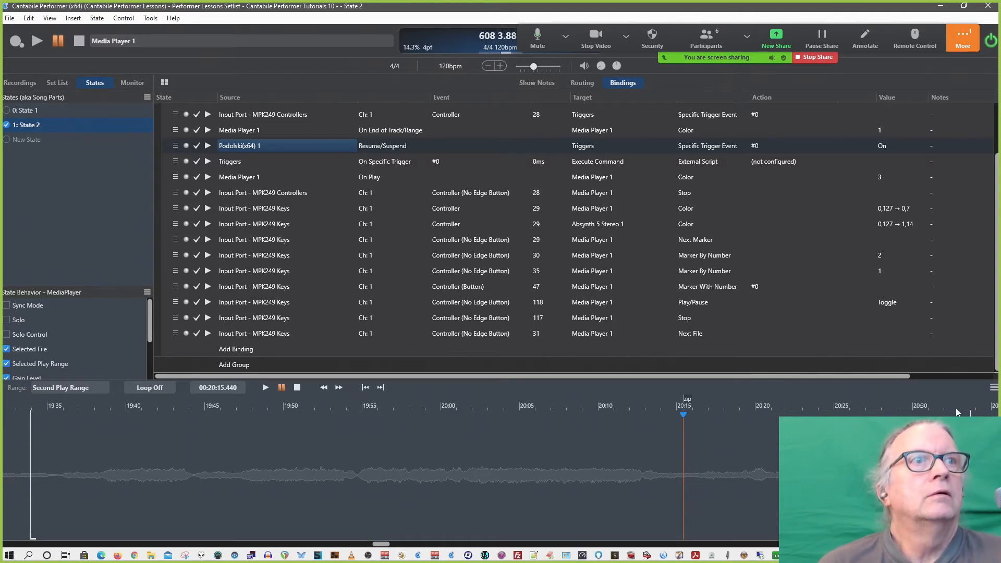
click(994, 387)
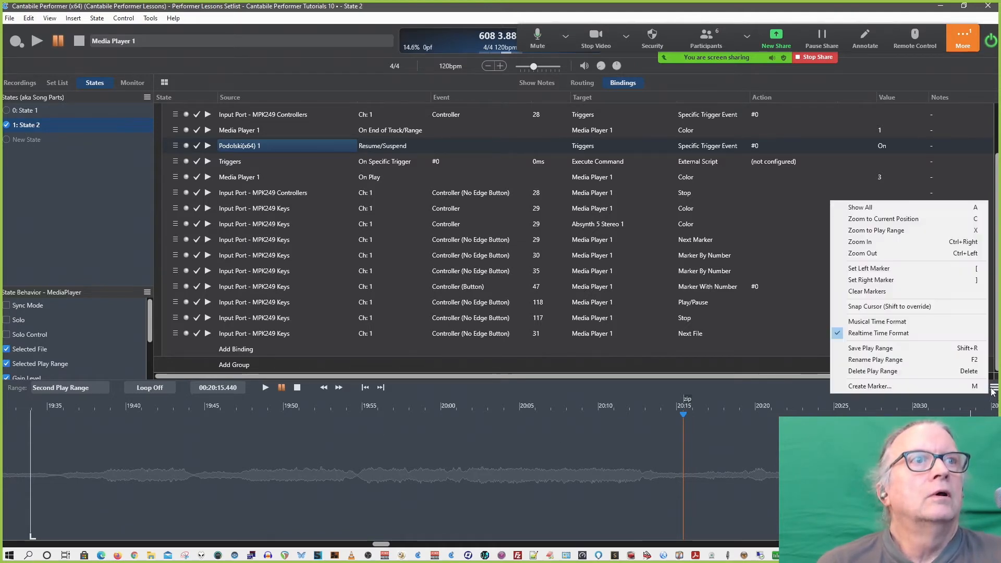
click(915, 218)
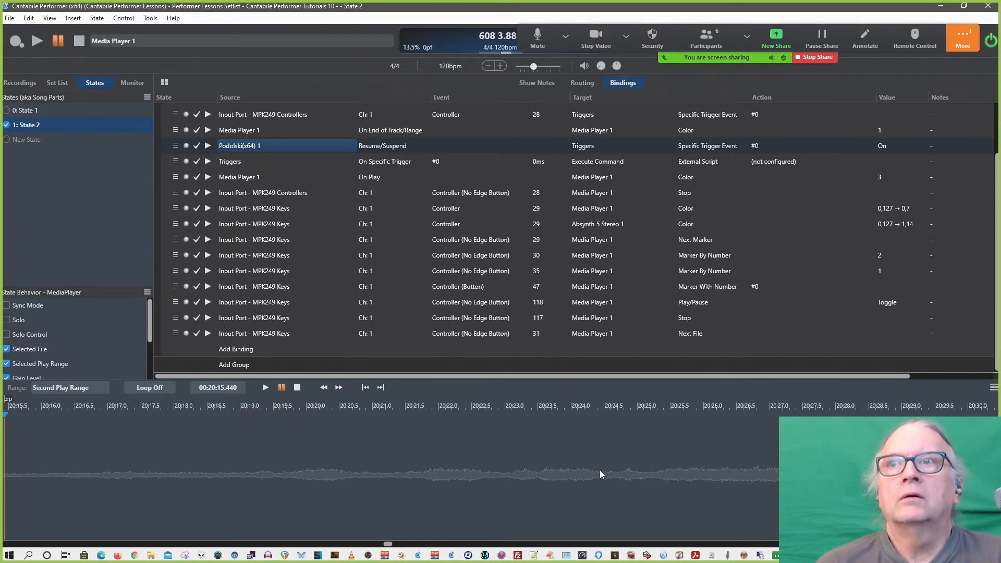
key(space)
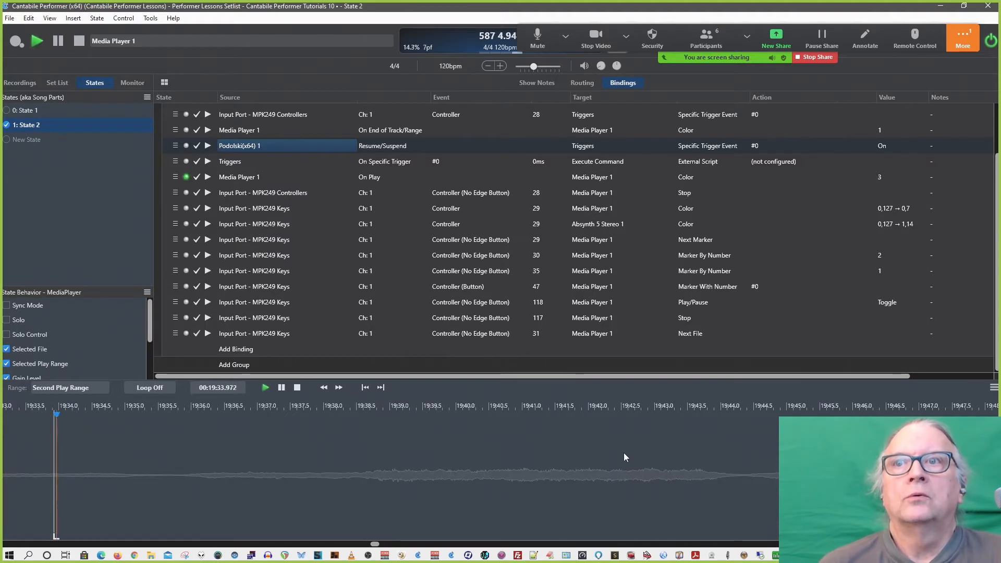
click(994, 387)
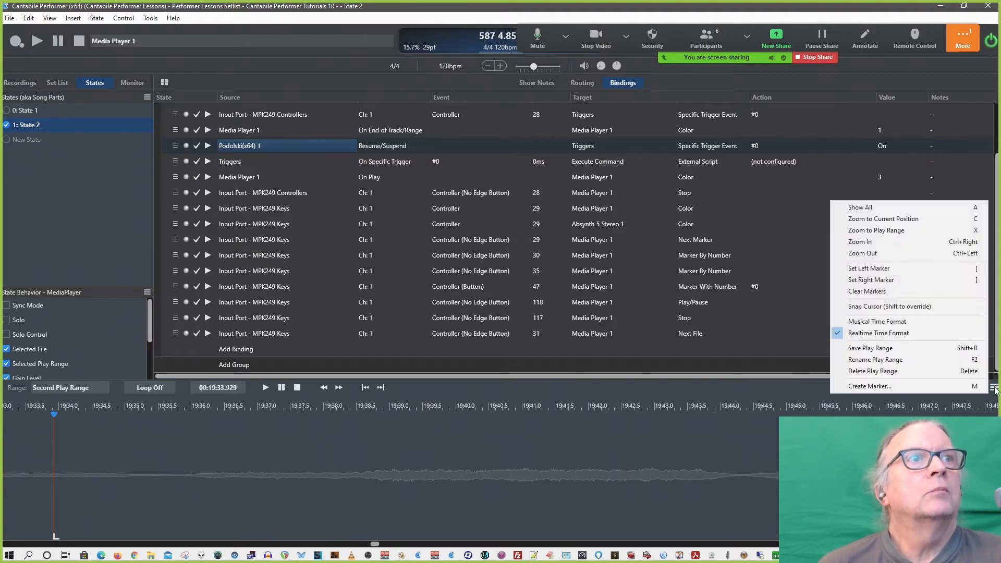
click(886, 232)
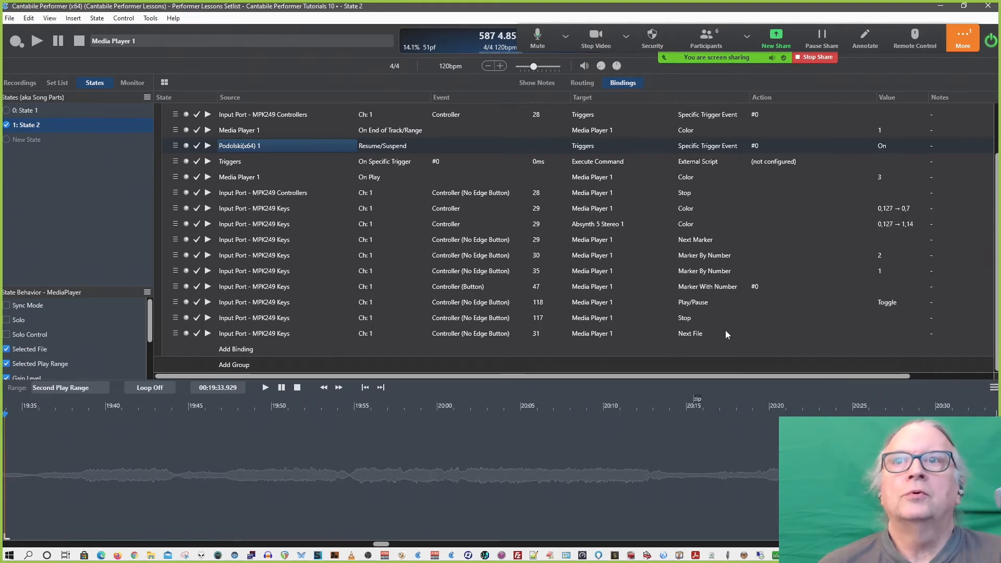
Reposition the zip marker to a new play position at 00:20:12.959.
click(696, 398)
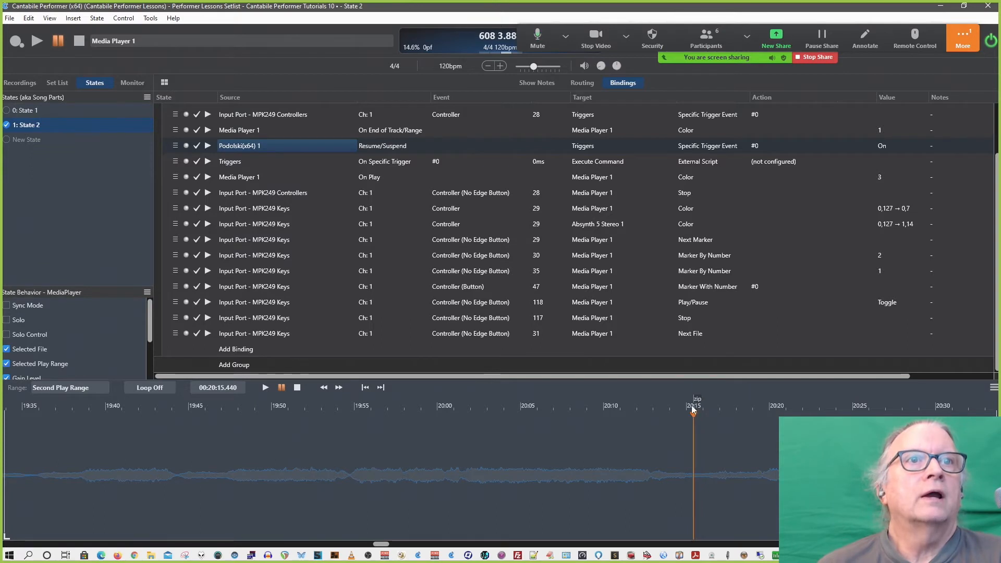
drag(694, 415, 652, 417)
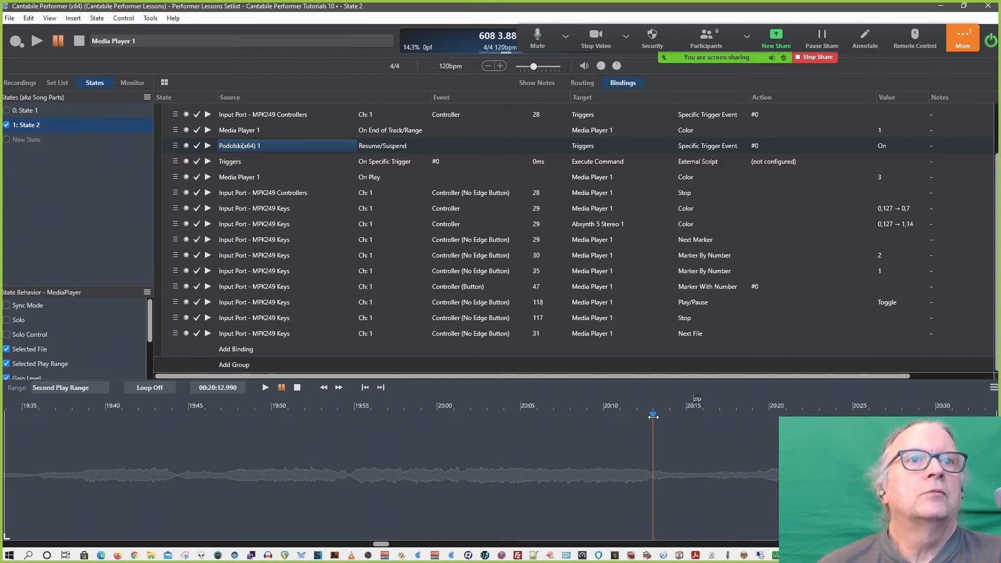
right_click(696, 398)
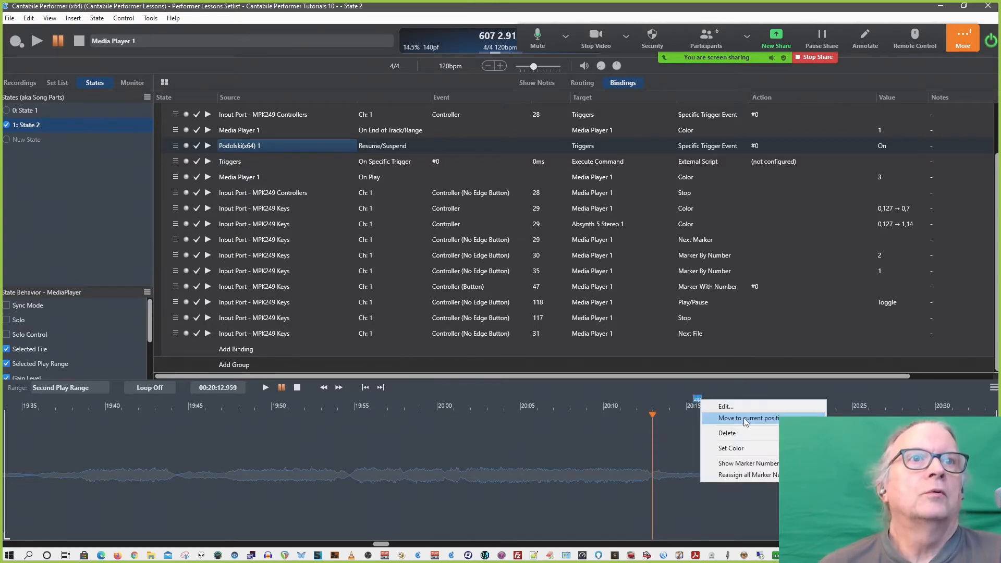
click(743, 418)
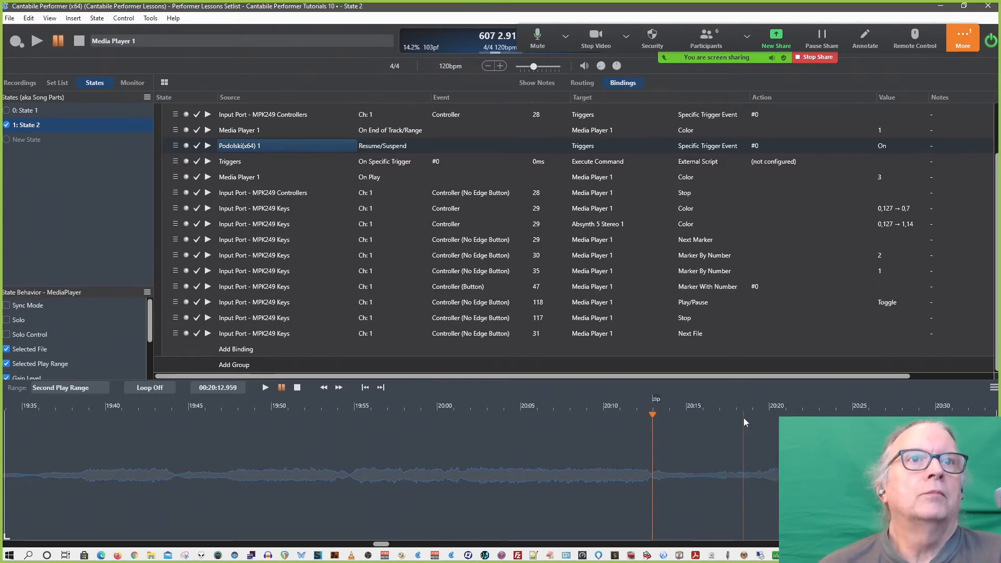
Check the zip marker's options and the timeline commands, and move the play position to 00:20:20.429.
right_click(657, 398)
click(699, 434)
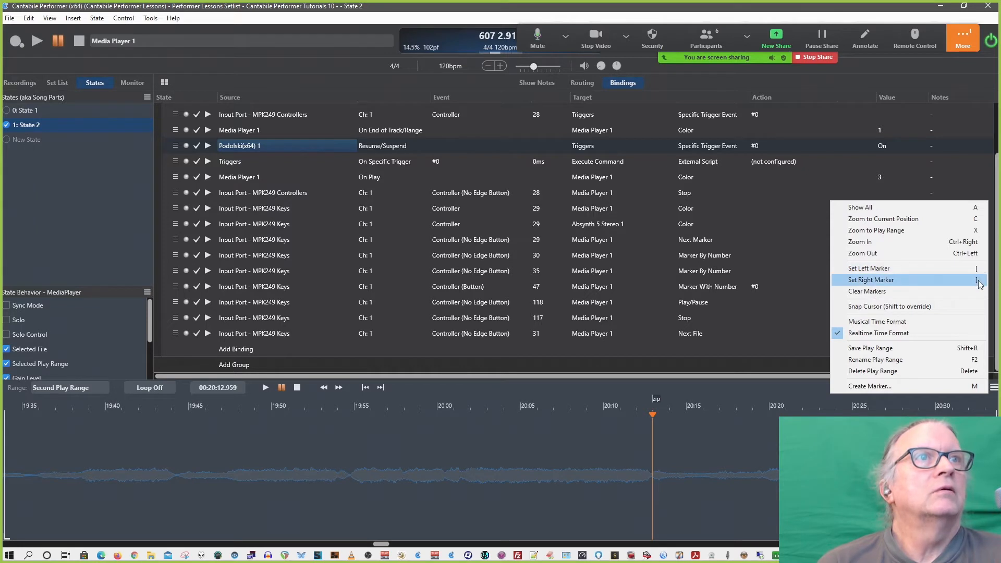
click(776, 433)
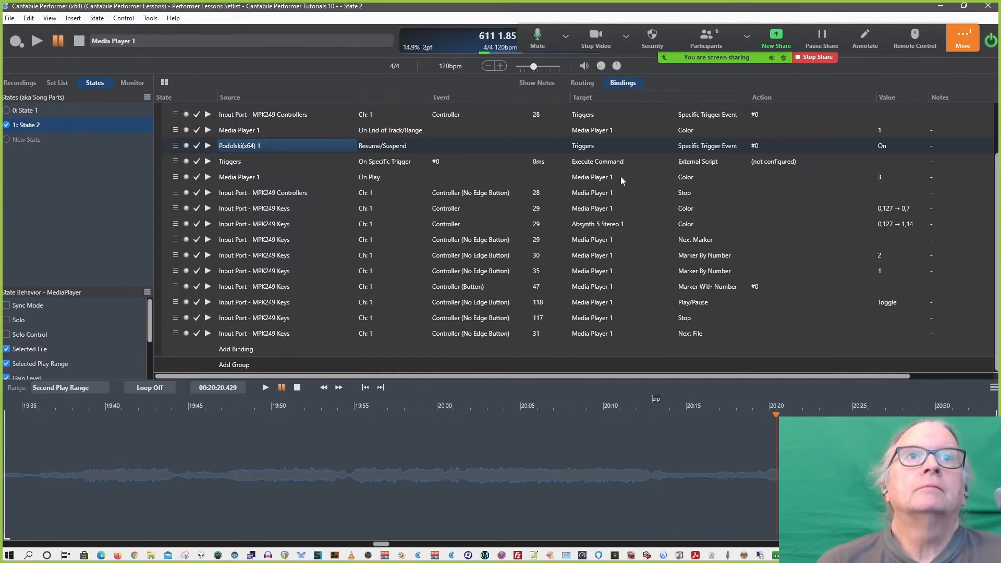
Learn a new binding from controller 41 on MPK249 Keys channel 1, with Controller (No Edge Button) as its event.
click(237, 349)
click(374, 333)
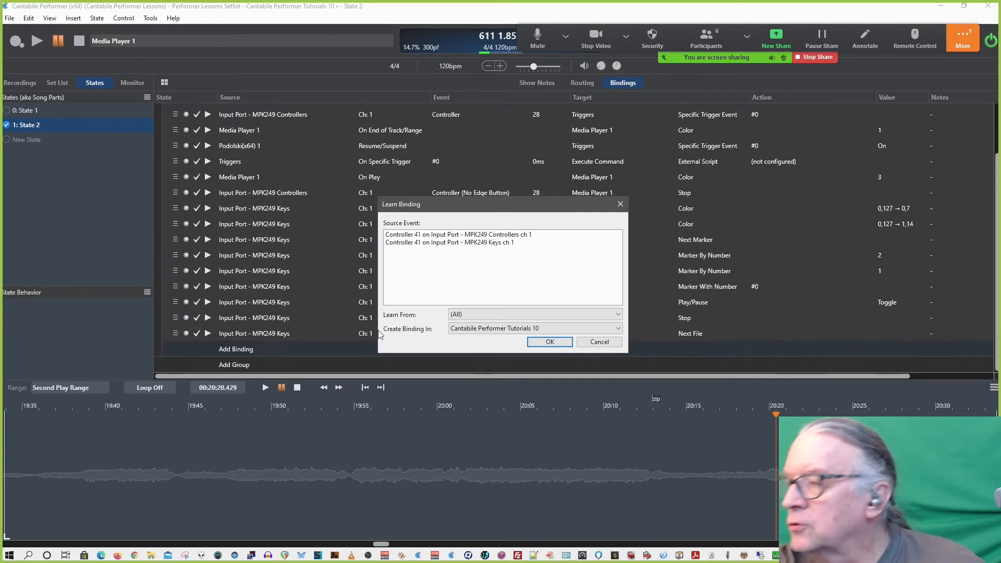
double_click(467, 242)
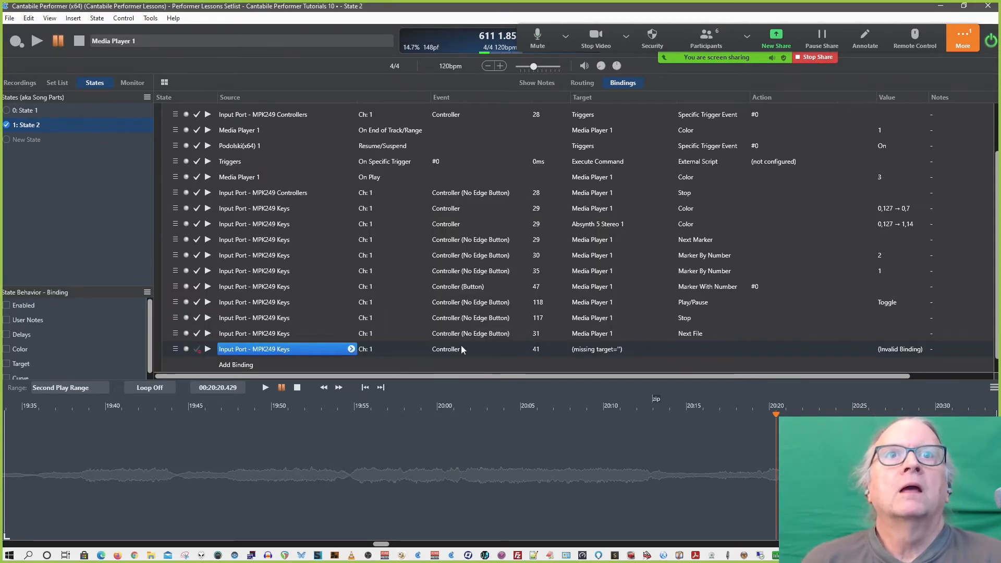
click(460, 346)
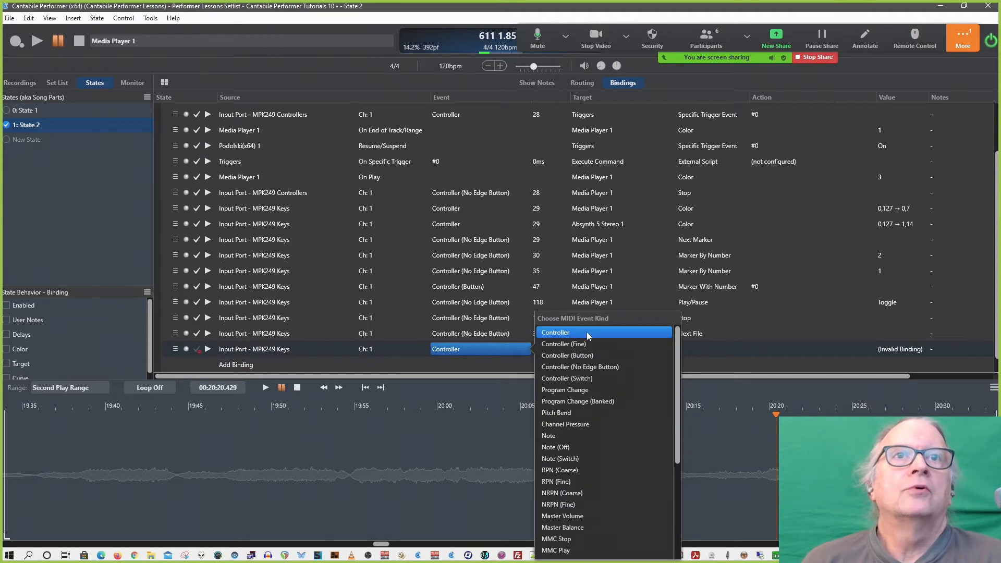
click(574, 367)
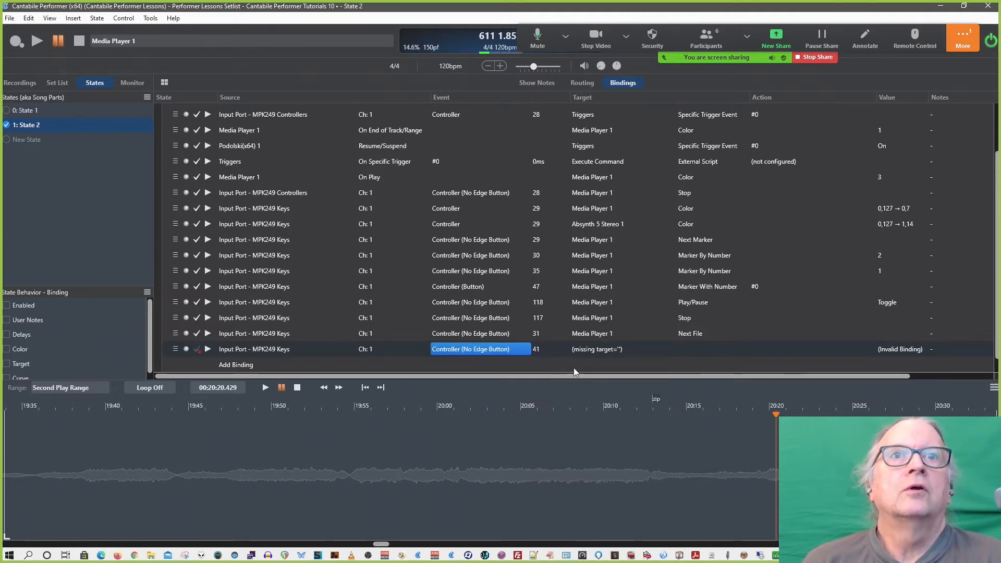
Target the controller 41 binding at Media Player 1 with the action Next Play Range.
click(607, 349)
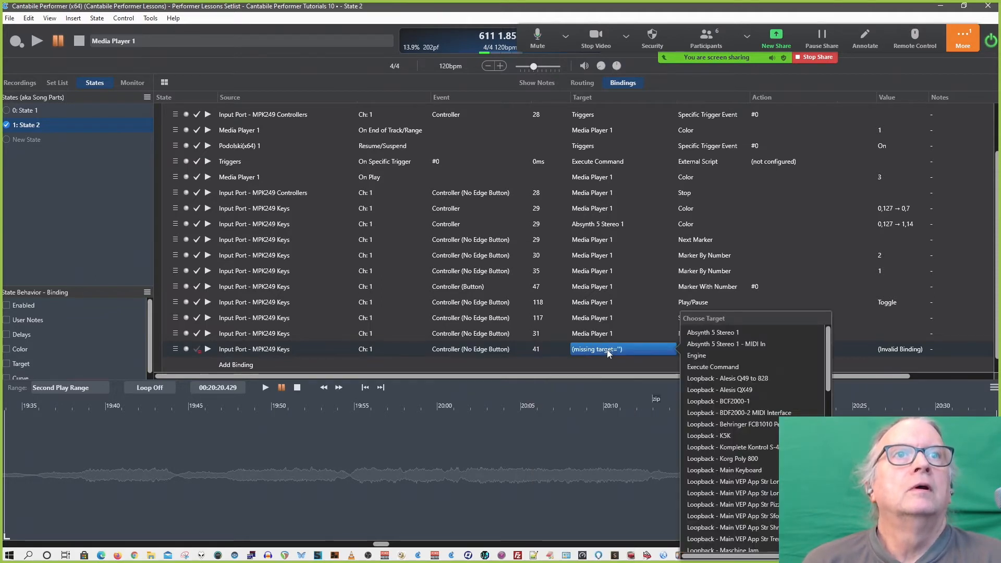
scroll(718, 388, down, 6)
scroll(718, 387, down, 2)
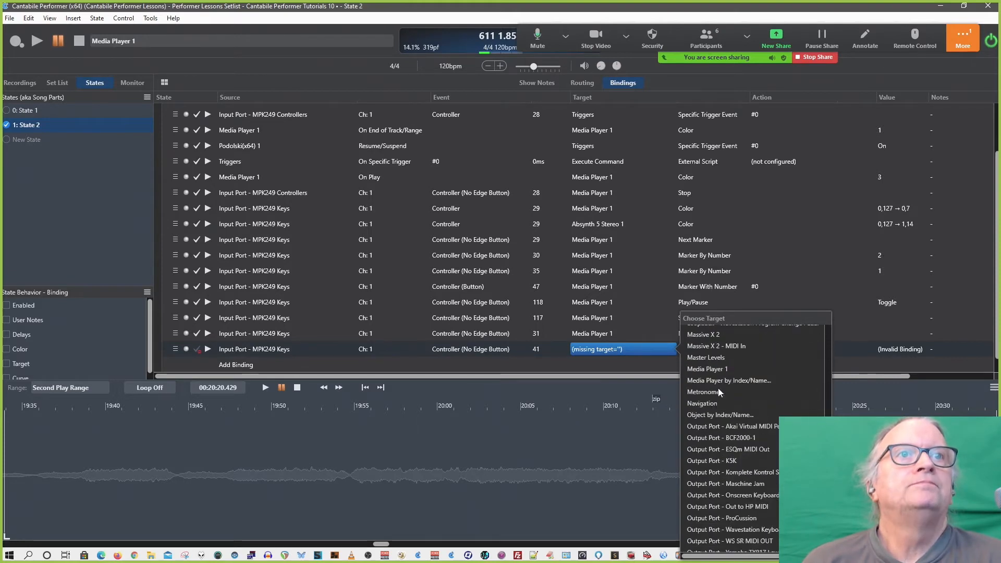
click(711, 372)
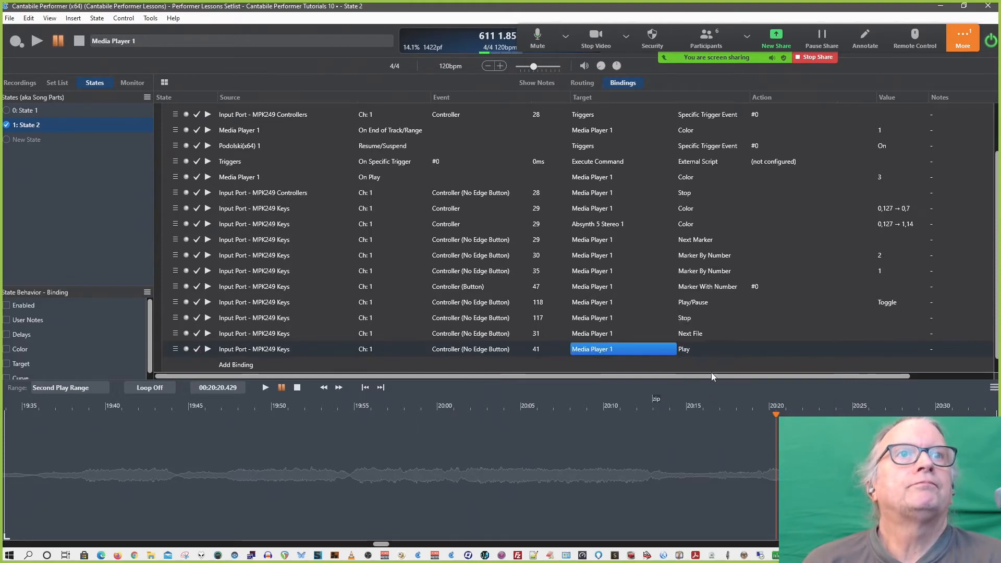
click(688, 350)
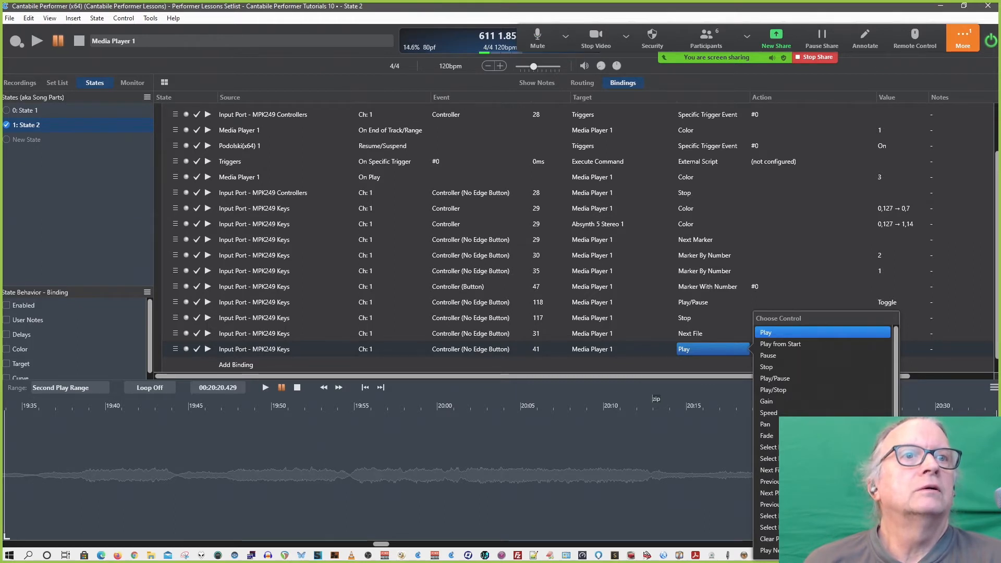
scroll(823, 391, down, 2)
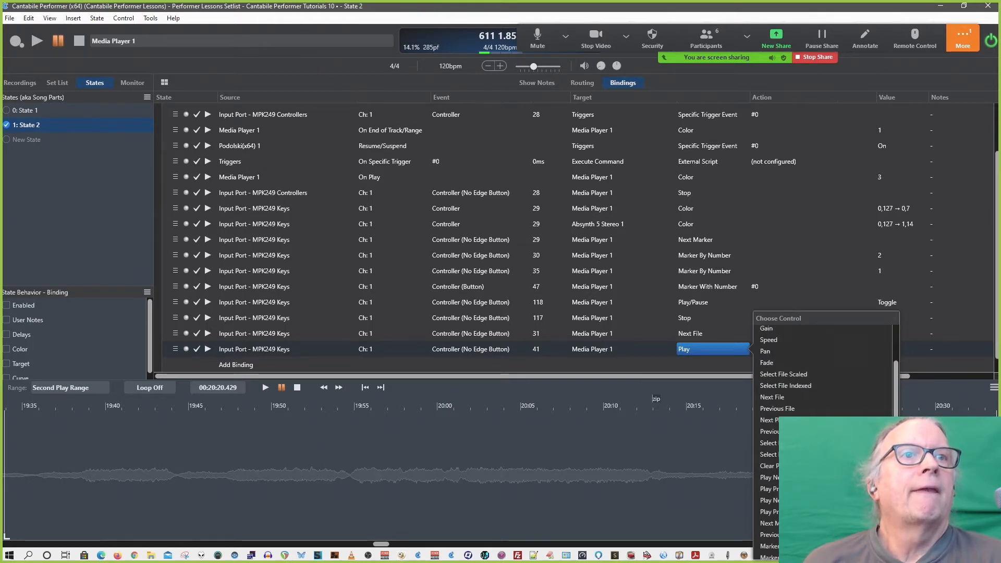
scroll(823, 391, down, 1)
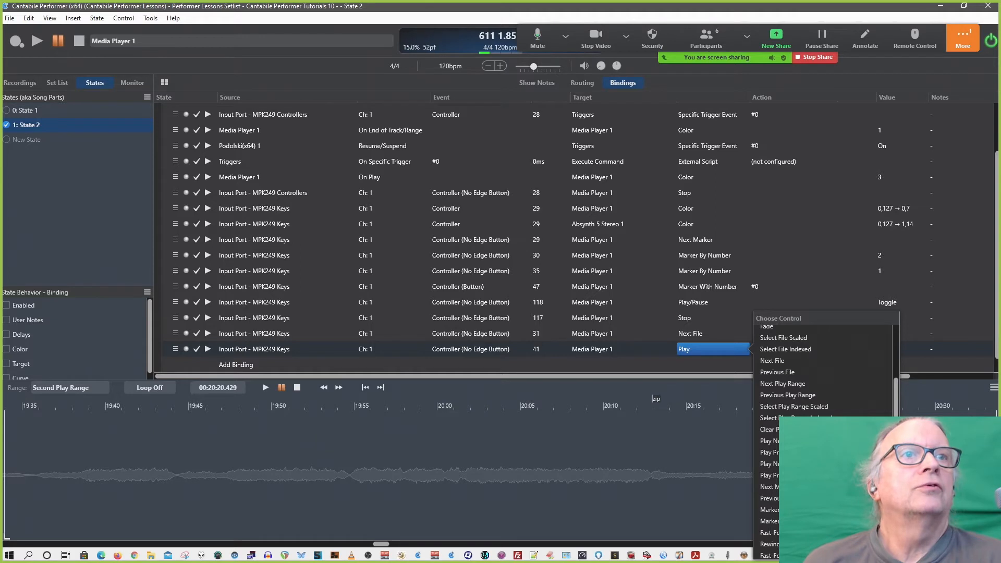
click(789, 384)
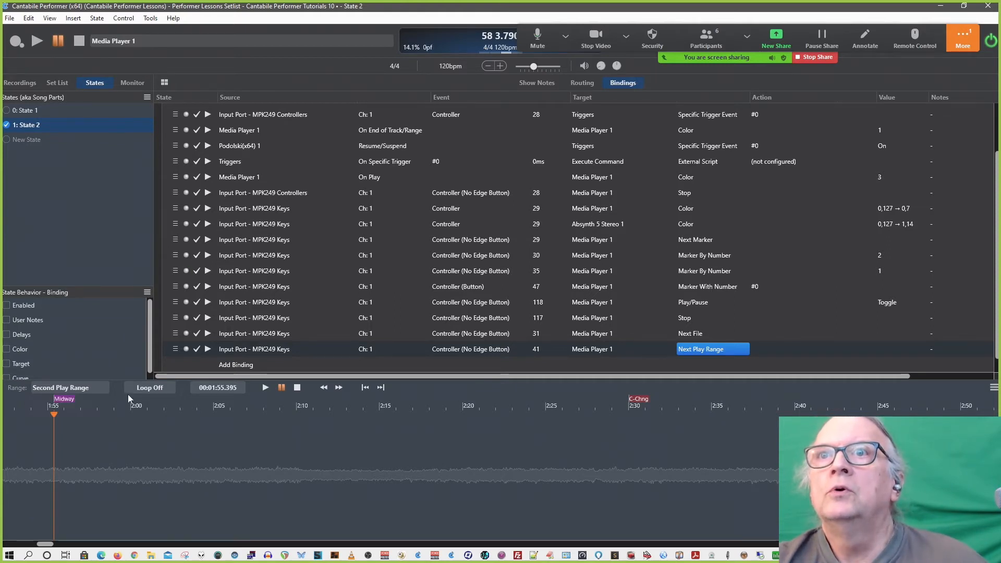
Switch the media player to another play range and change the controller 41 binding's action to Play Next Range.
click(86, 387)
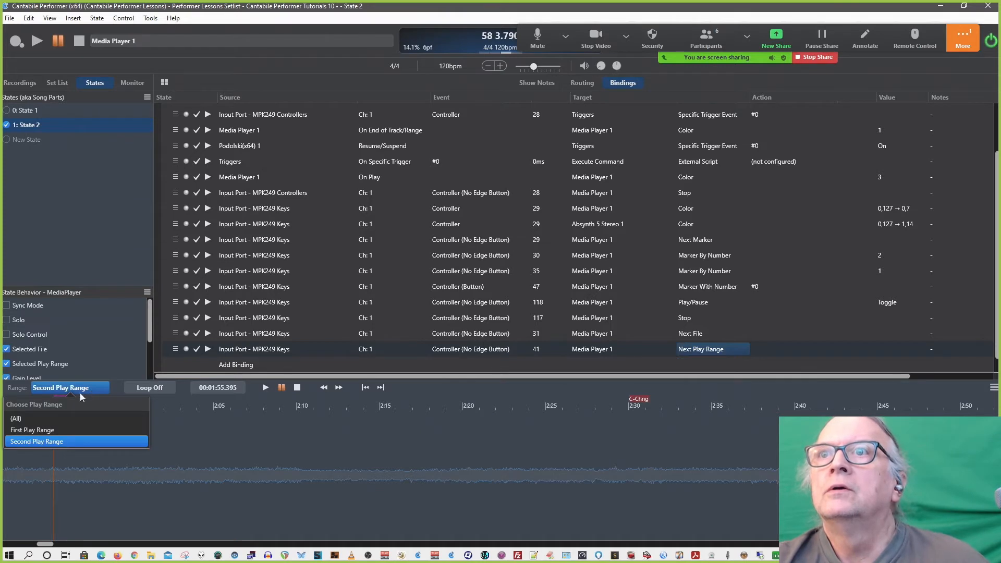
click(71, 426)
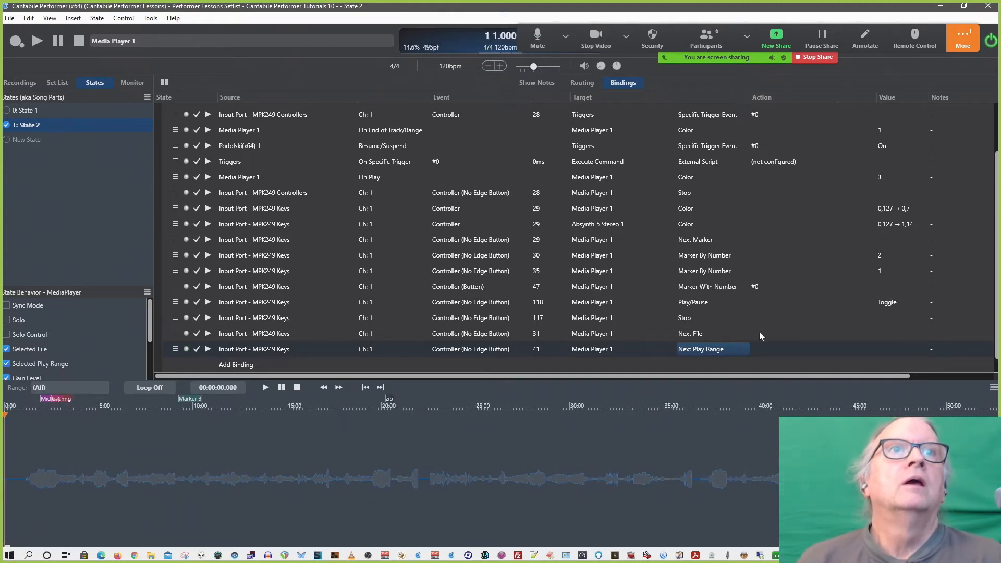
click(732, 351)
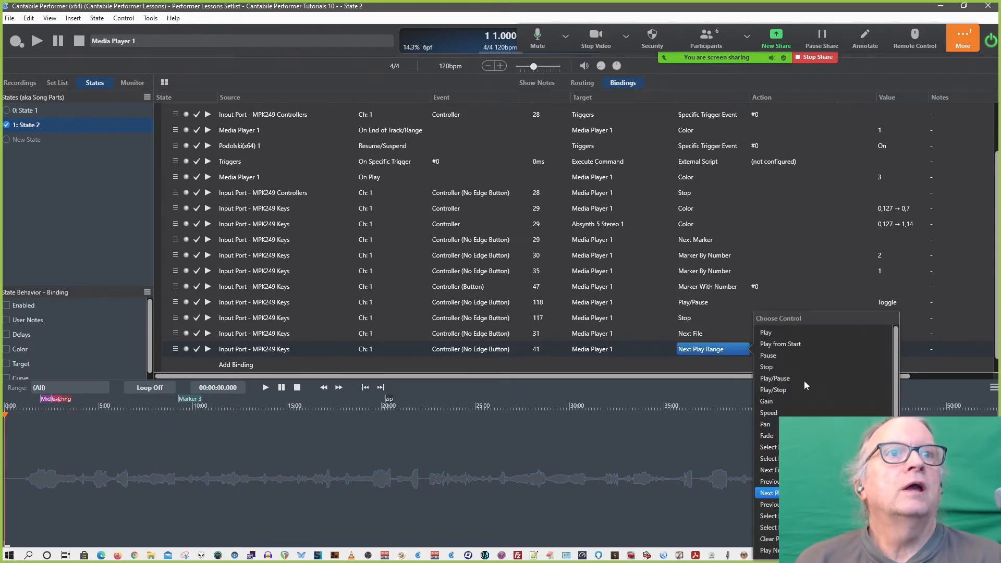
scroll(824, 417, down, 1)
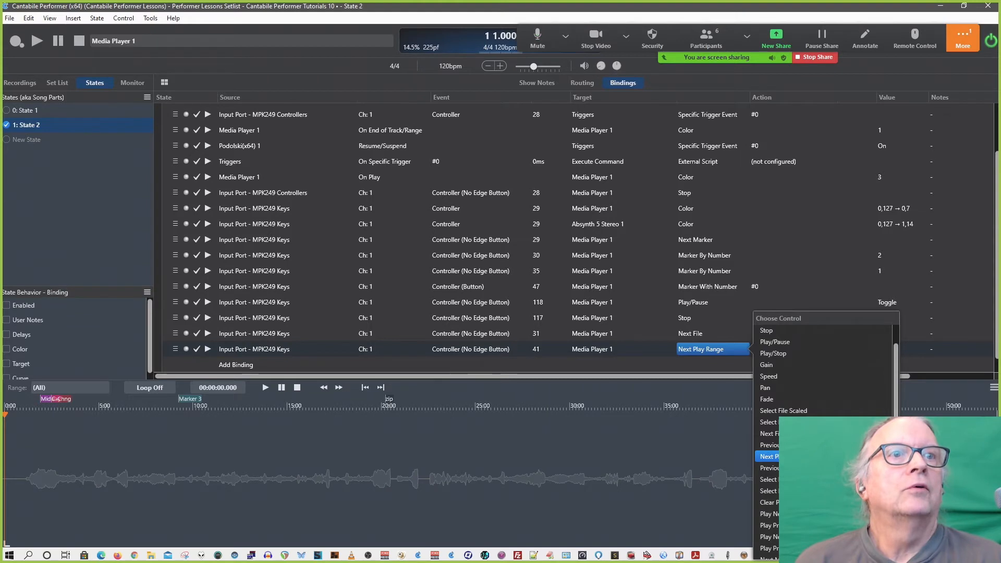
click(769, 513)
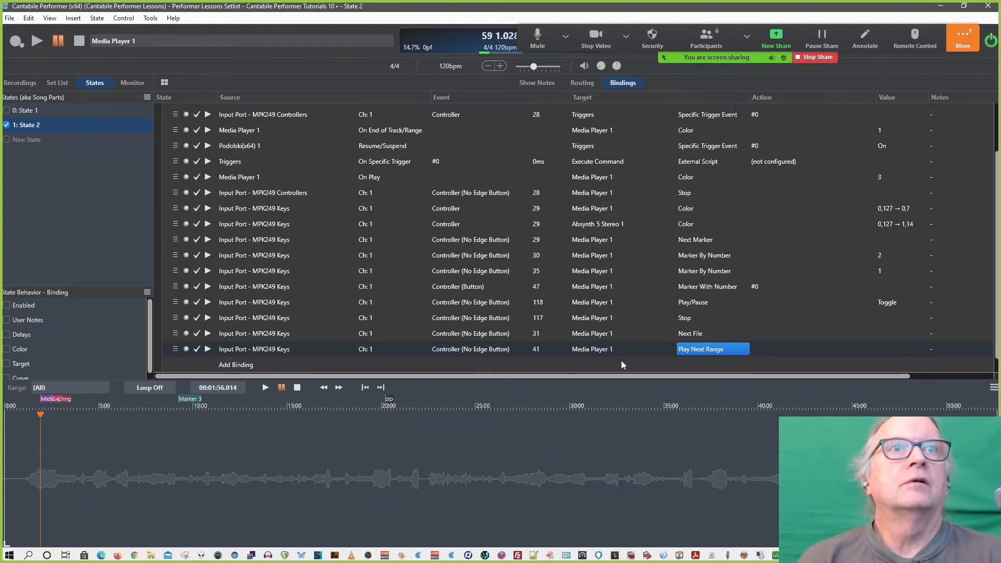
click(688, 352)
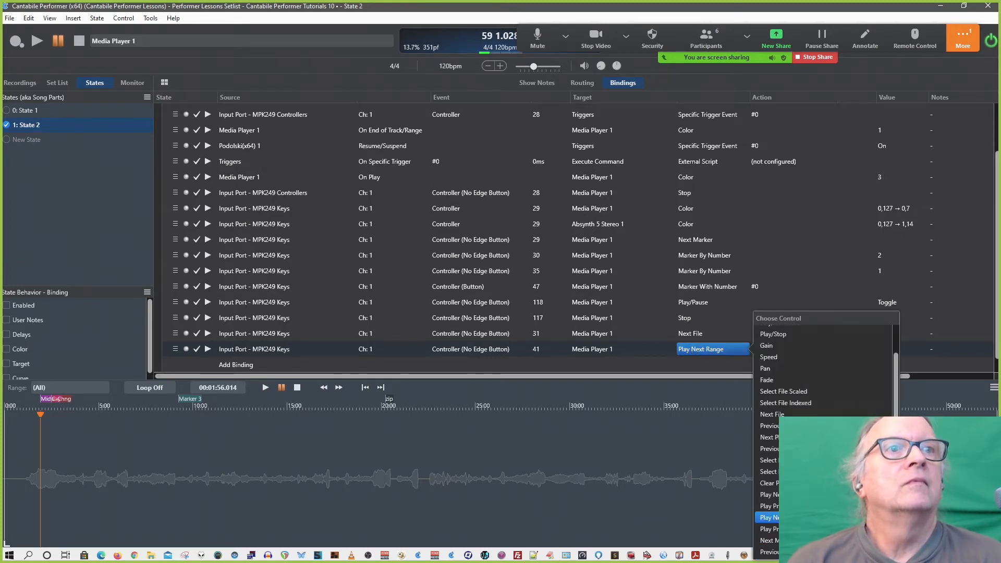
scroll(824, 438, down, 1)
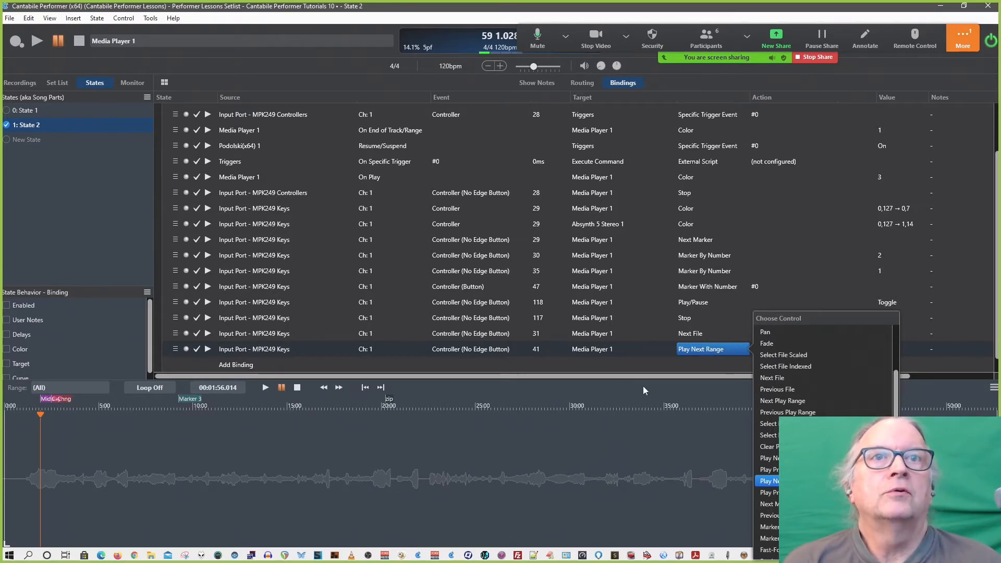
click(605, 374)
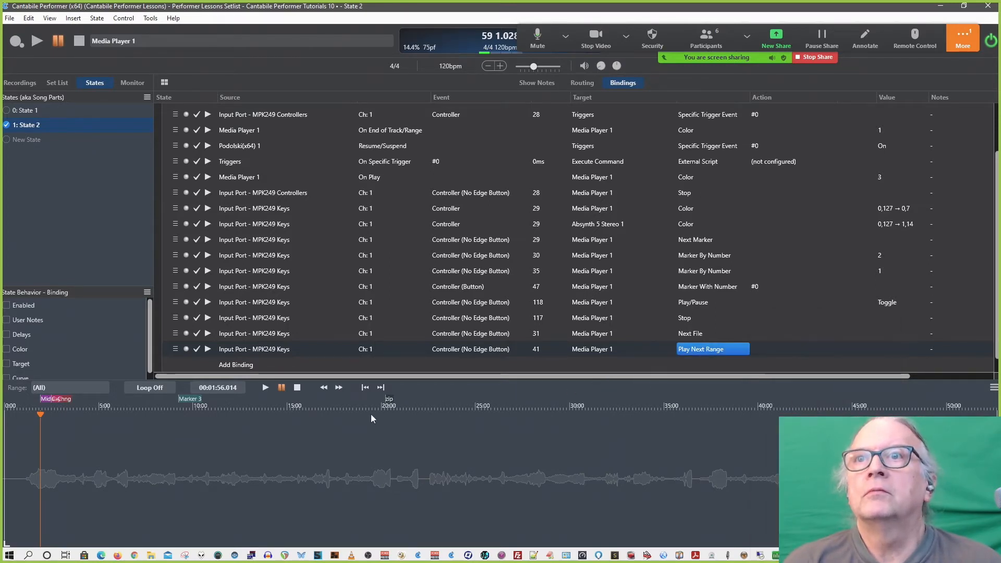
Select Second Play Range for the media player and set its loop count to 2.
click(89, 390)
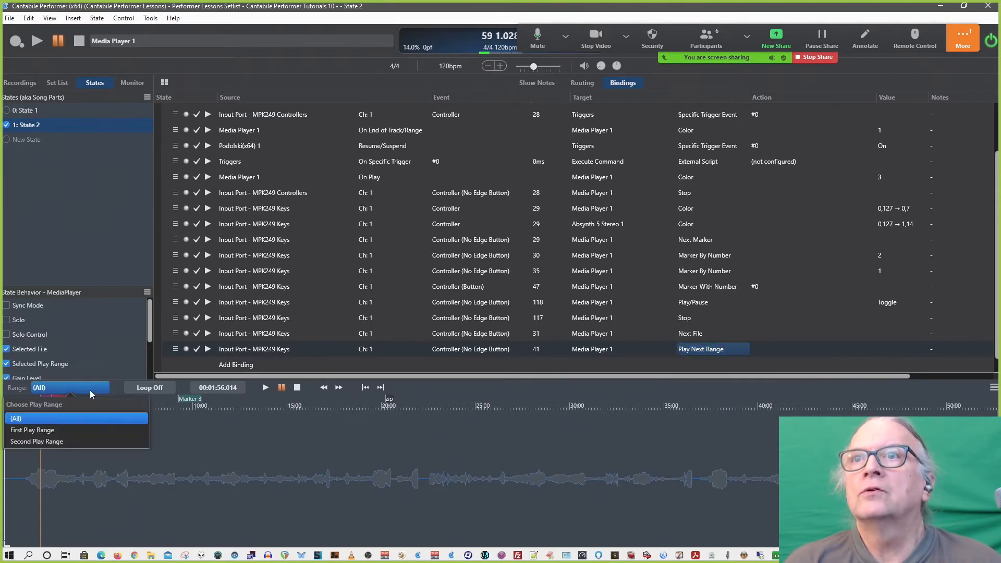
click(68, 442)
click(160, 388)
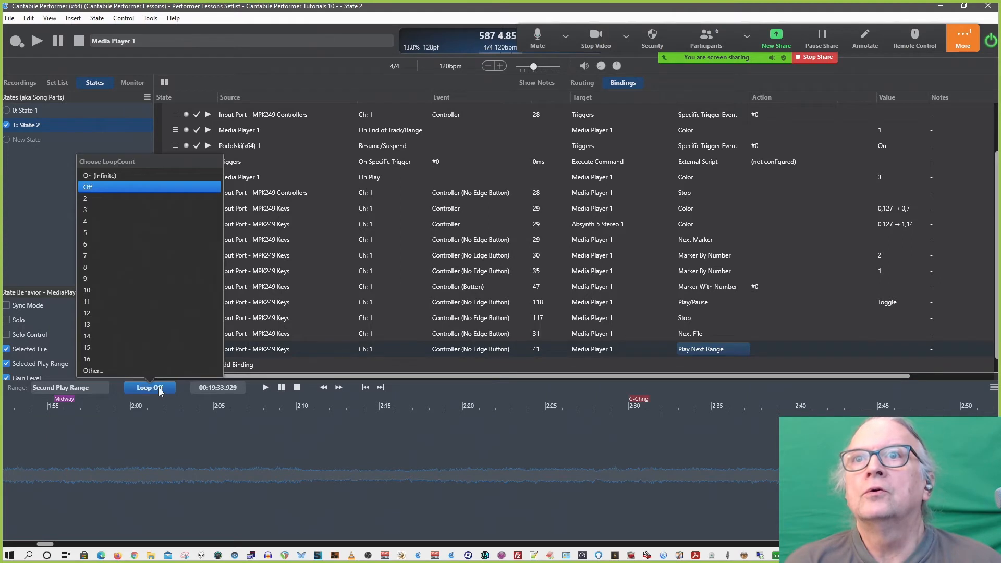
click(100, 199)
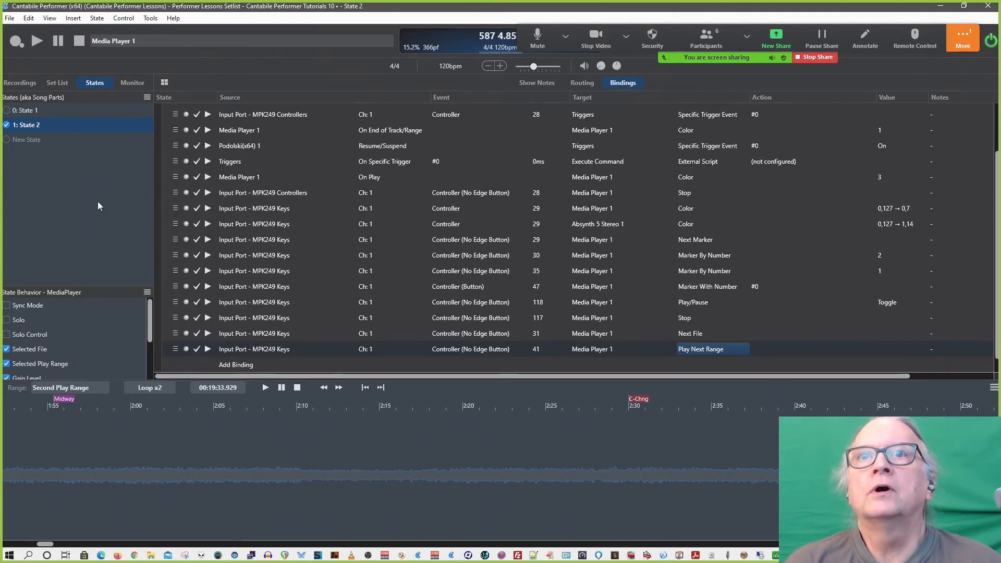
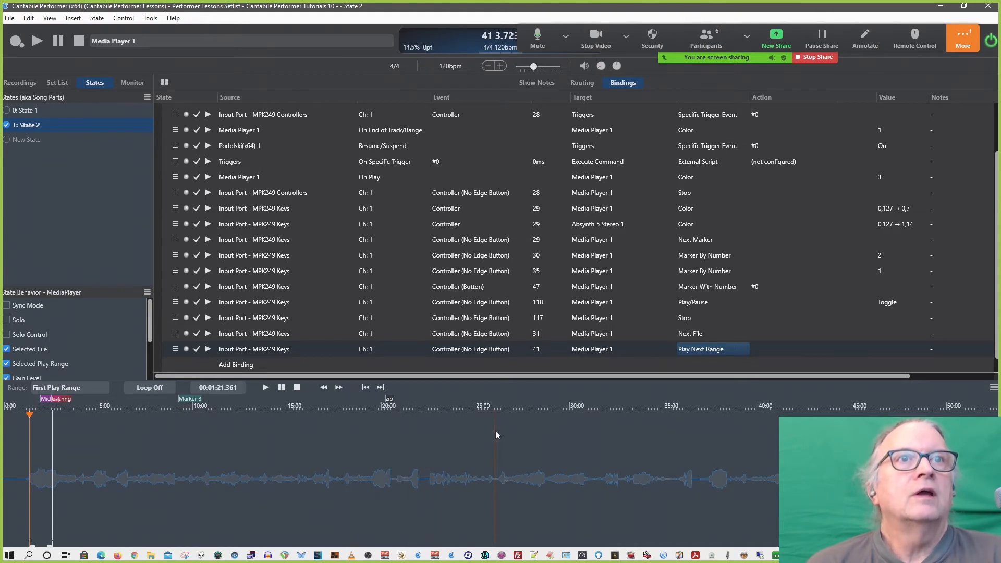
Add a binding with Media Player 1 as its source and On End of Track/Range as its event.
click(239, 366)
scroll(388, 415, down, 2)
scroll(389, 415, down, 12)
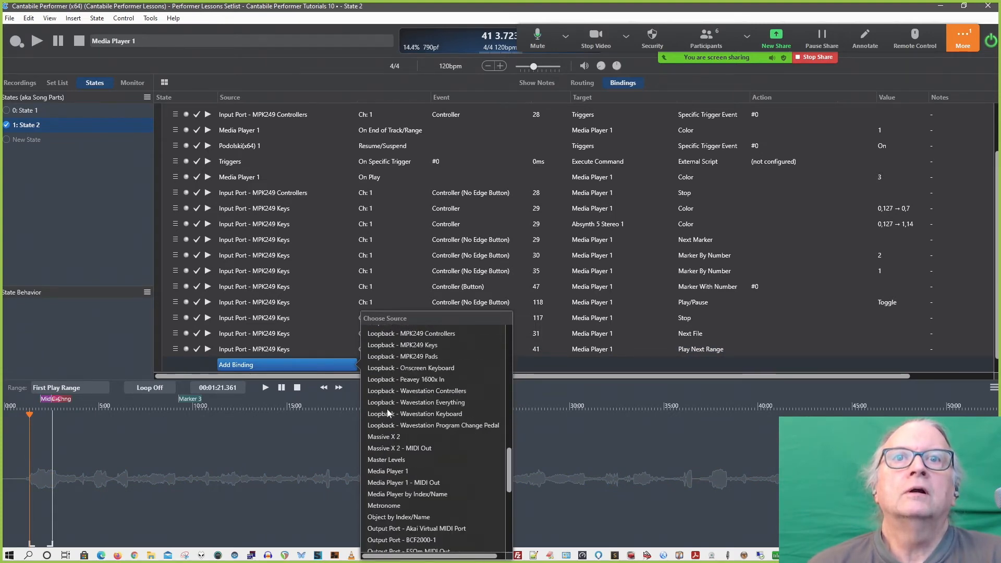
scroll(388, 414, down, 2)
click(389, 415)
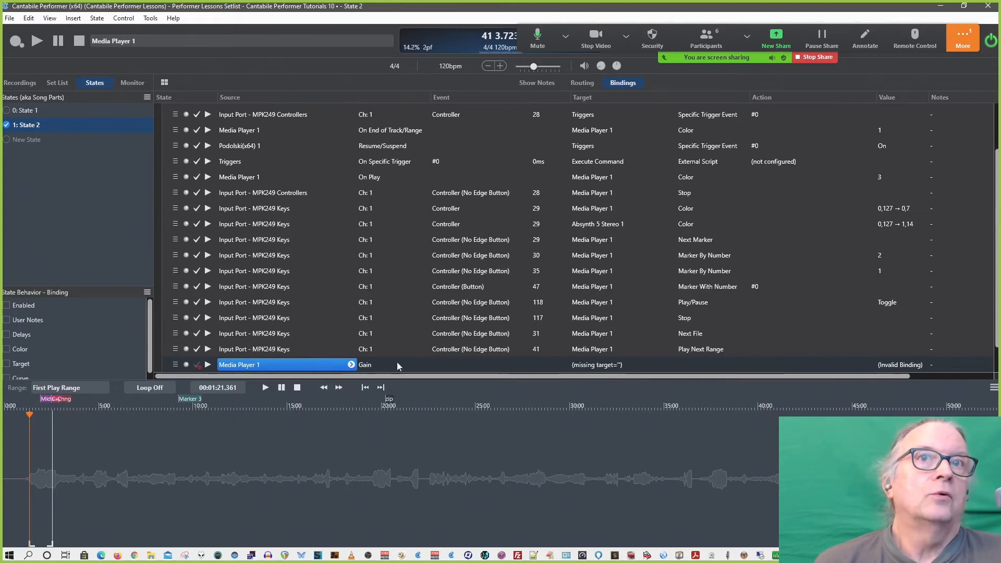
click(368, 366)
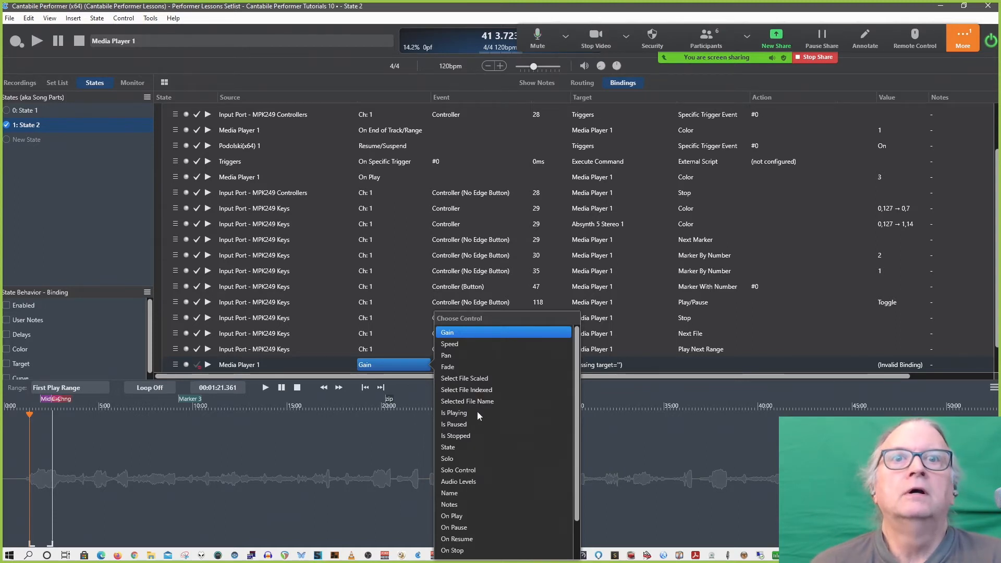
scroll(467, 533, down, 2)
click(472, 542)
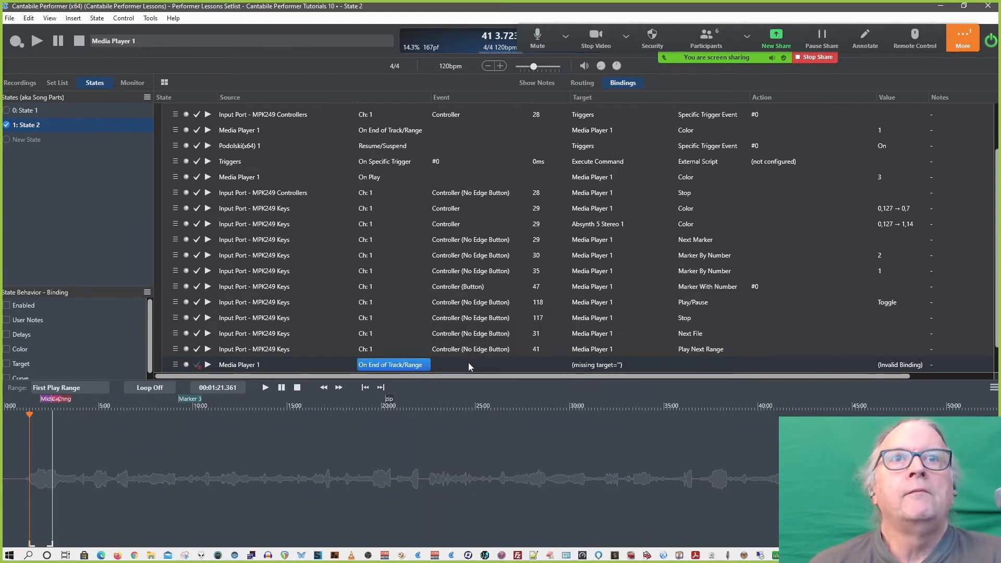
Target the new On End of Track/Range binding at Media Player 1 with the action Play Next Range.
click(605, 365)
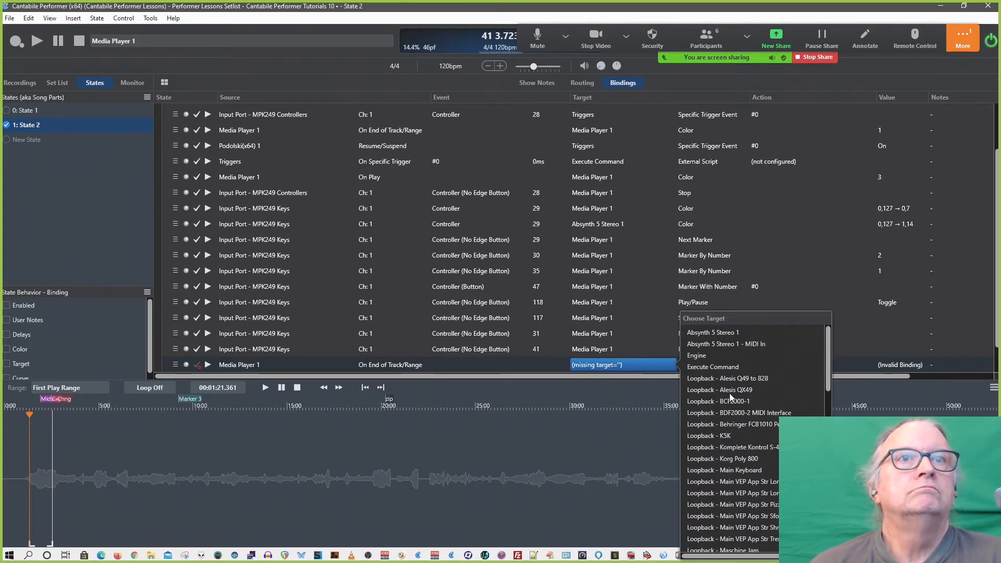
scroll(731, 399, down, 8)
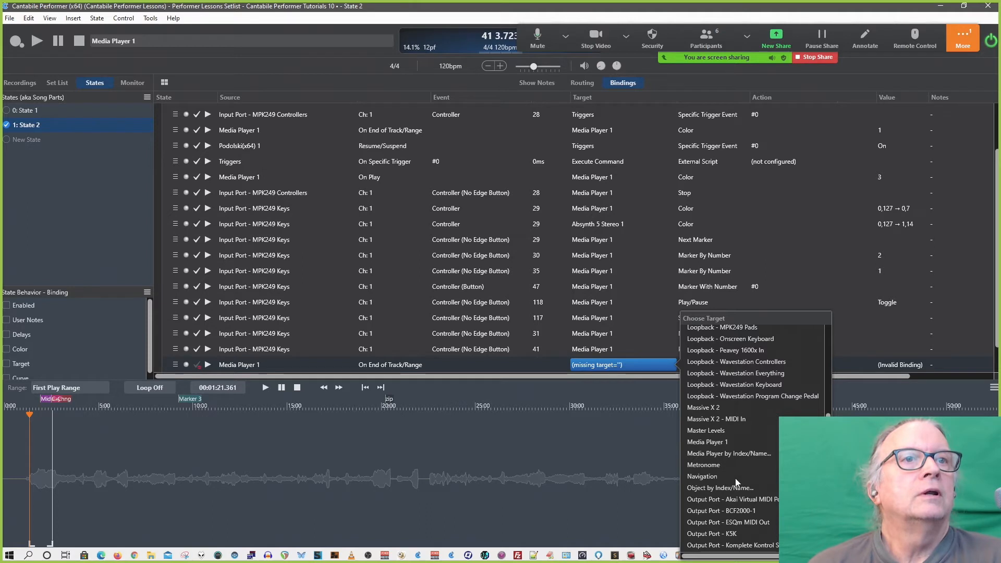
scroll(736, 483, down, 4)
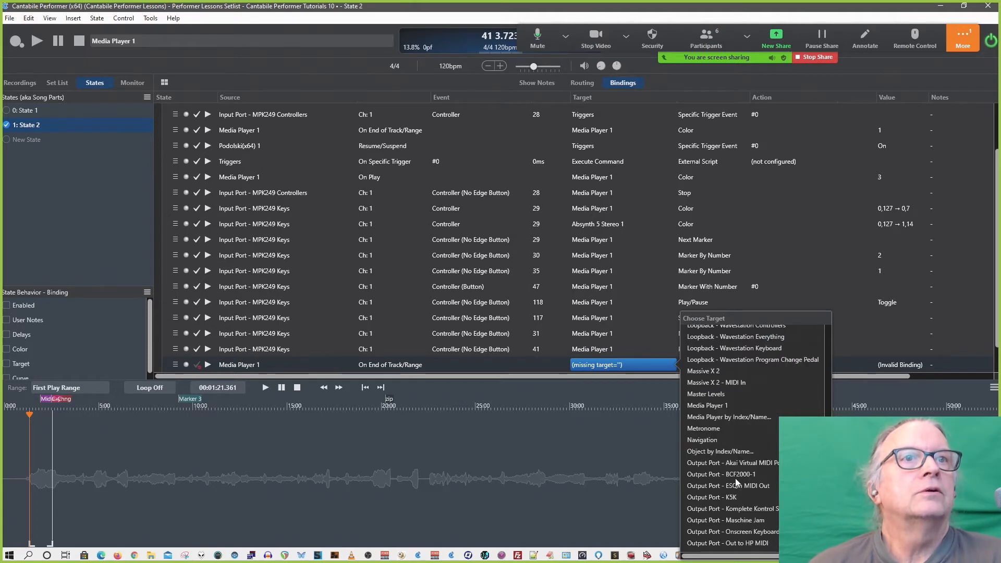
scroll(737, 481, down, 3)
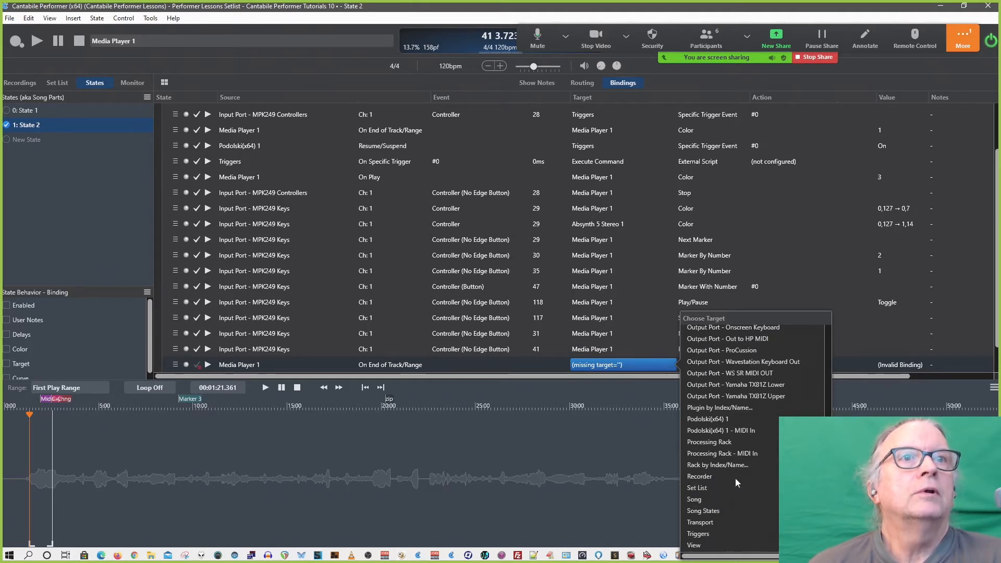
scroll(735, 478, up, 5)
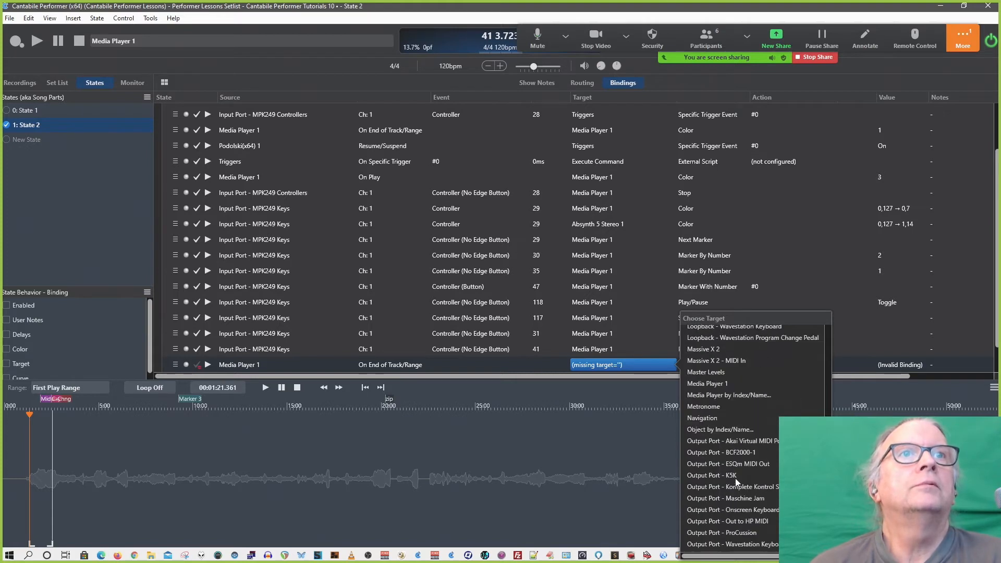
click(704, 385)
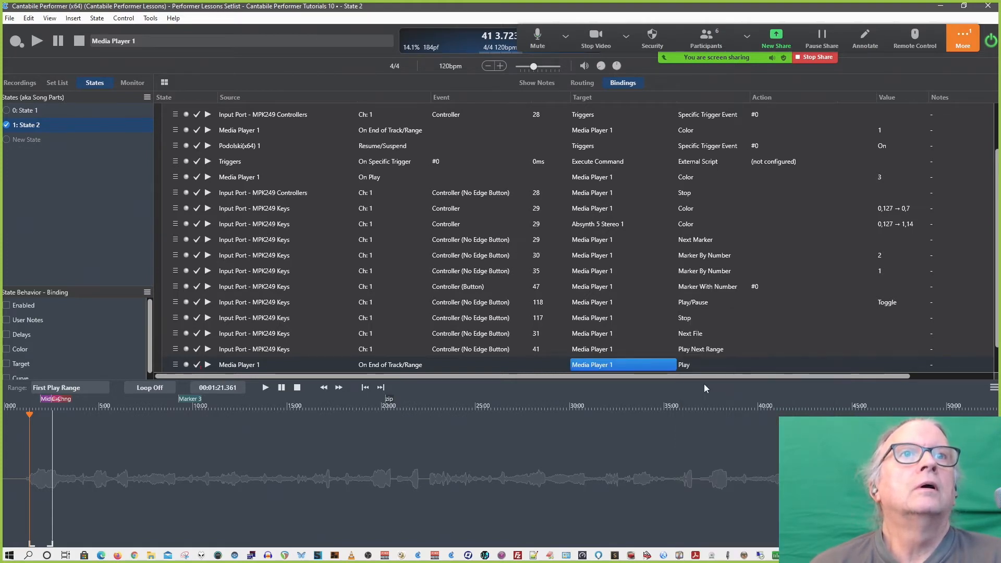
click(684, 367)
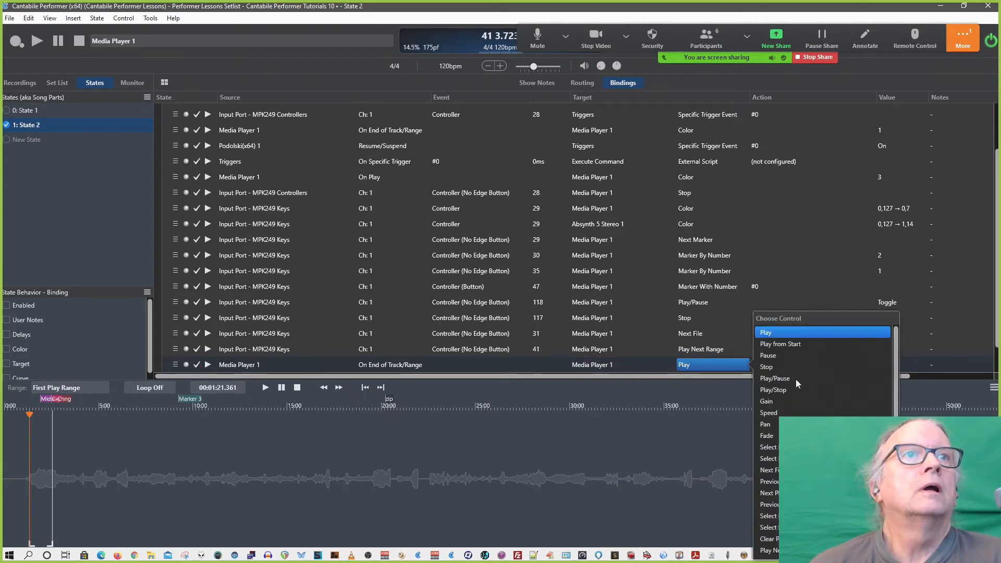
scroll(796, 384, down, 1)
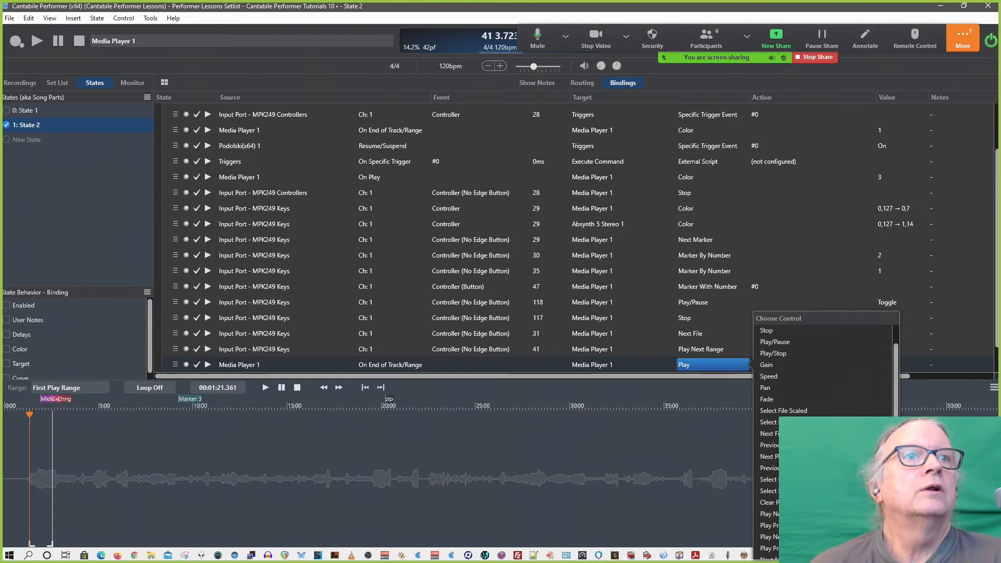
scroll(796, 383, down, 1)
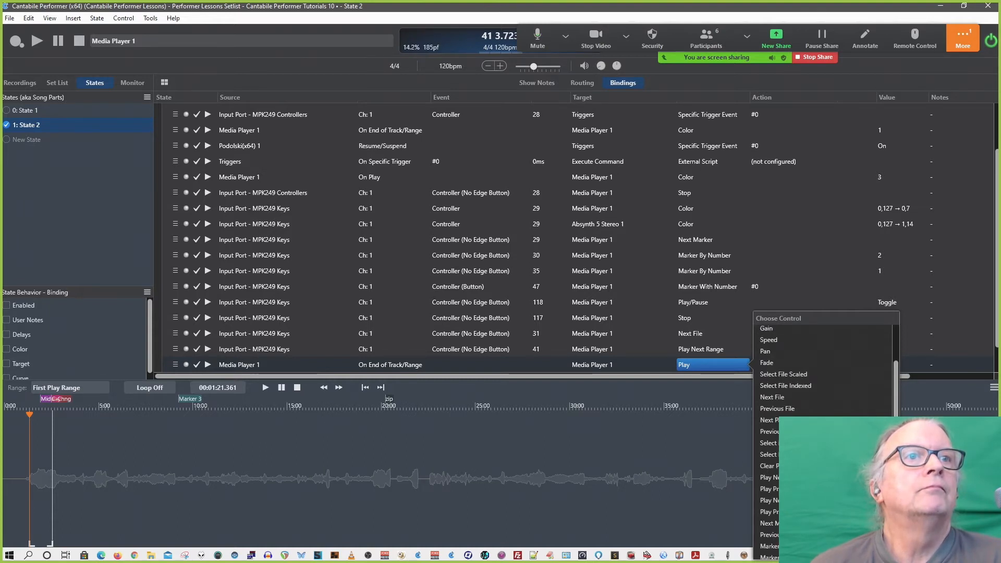
click(797, 501)
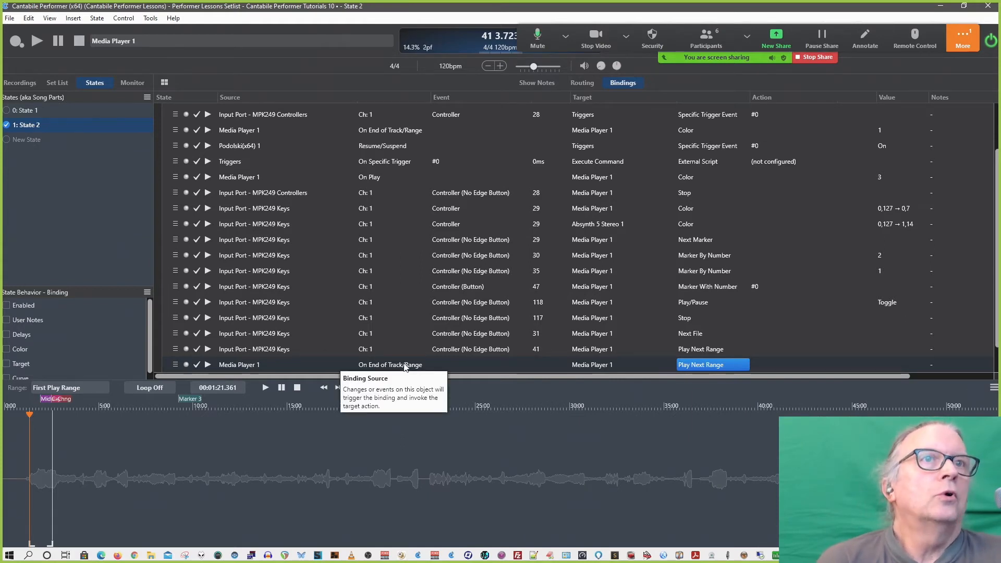
Change the new On End of Track/Range binding's action to Select Play Range Scaled, leaving its target value unedited.
click(714, 366)
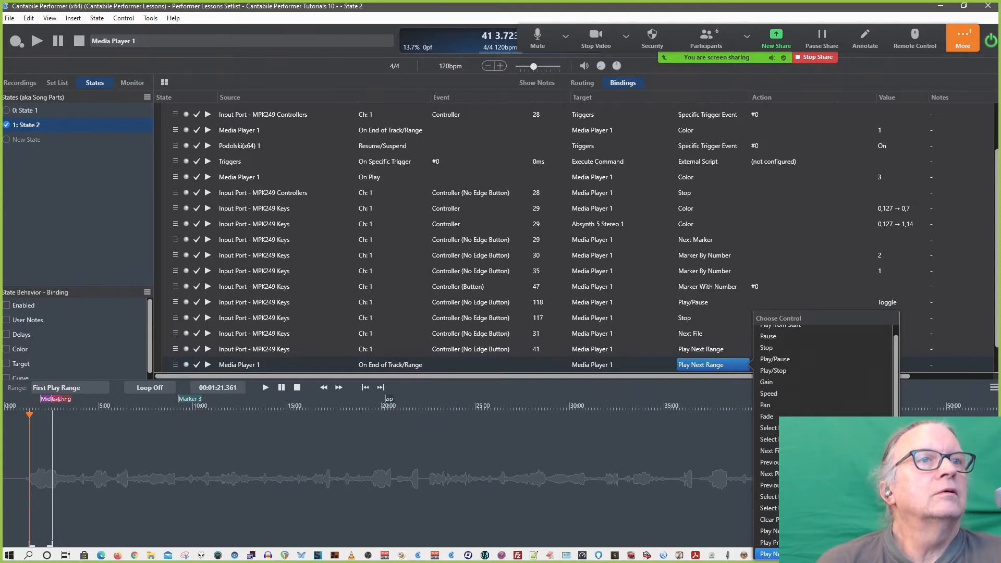
click(792, 439)
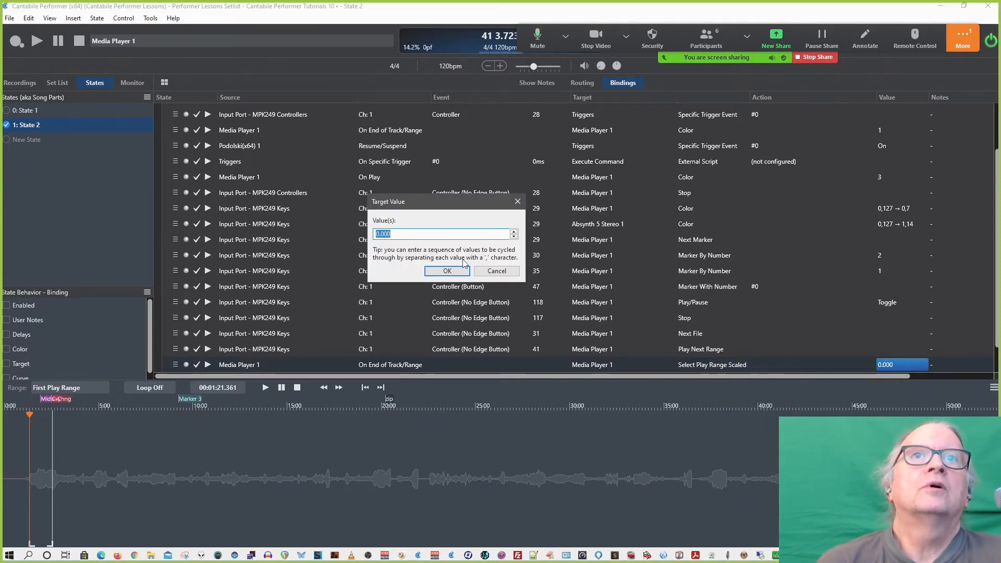
click(497, 272)
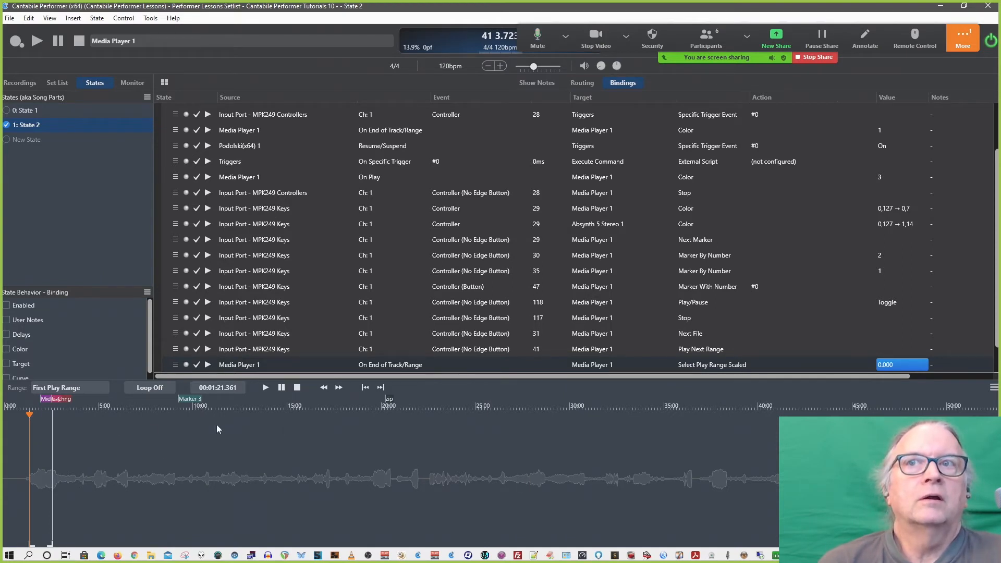
Switch the media player to Second Play Range and back to First Play Range.
click(98, 387)
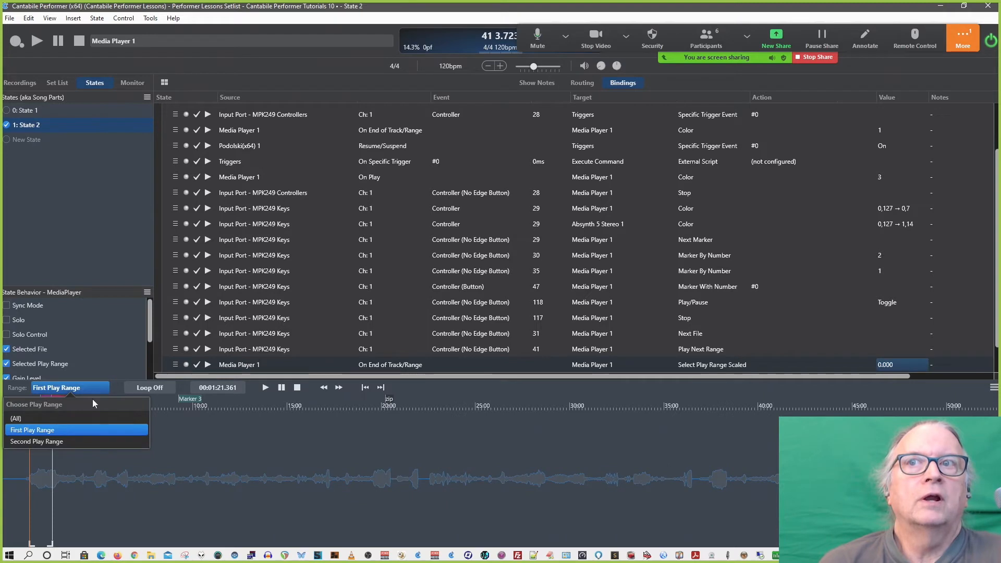
click(78, 442)
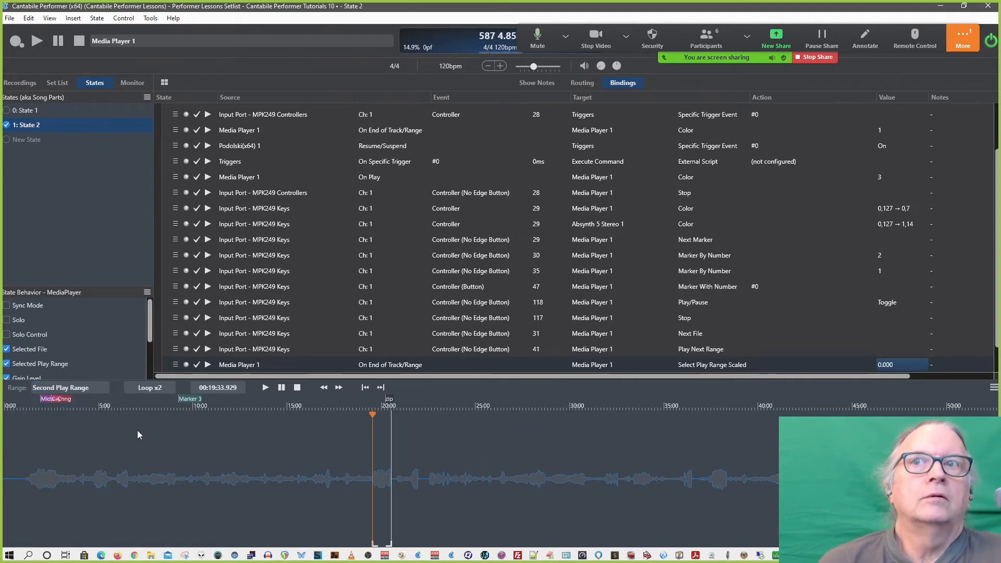
click(77, 387)
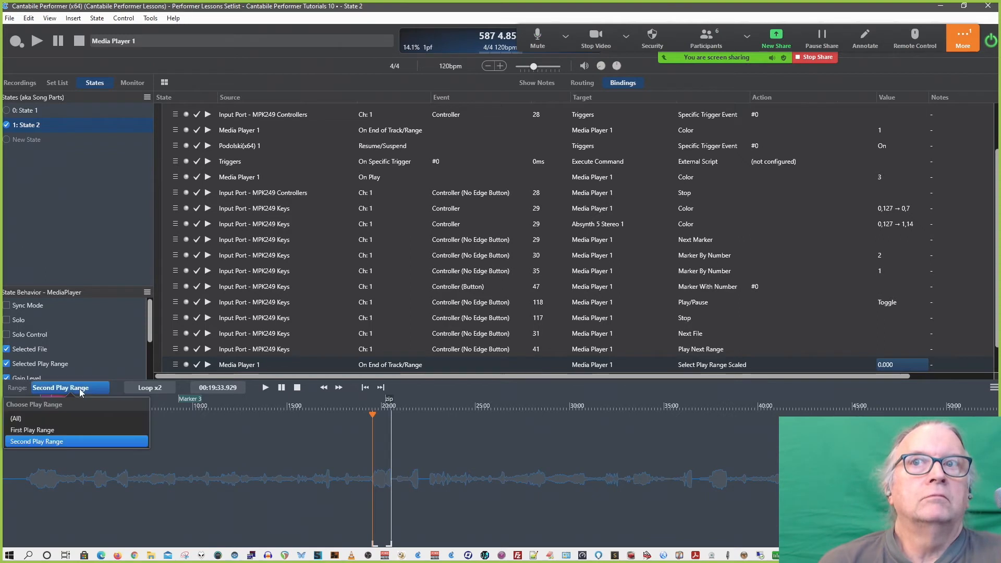
click(66, 430)
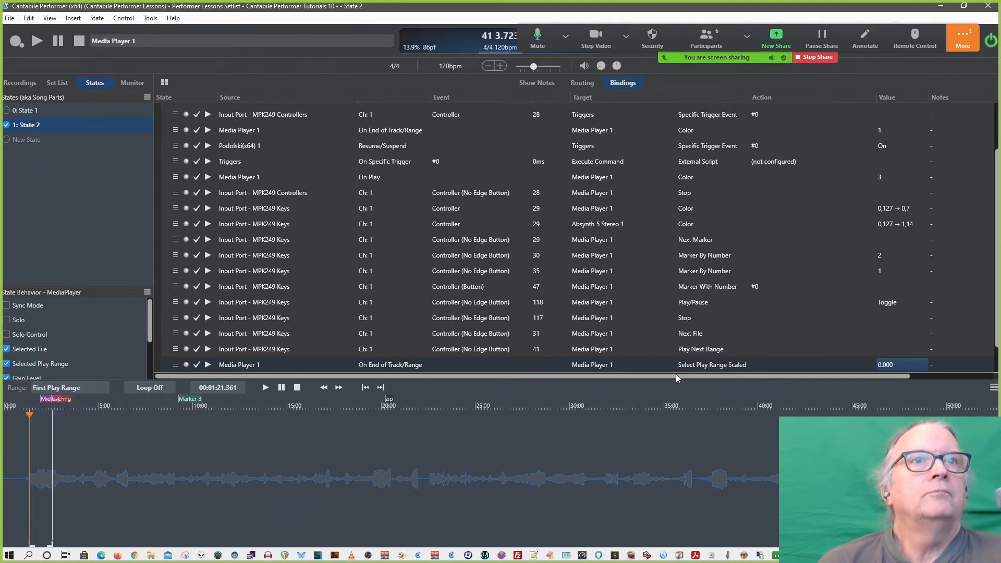
click(699, 365)
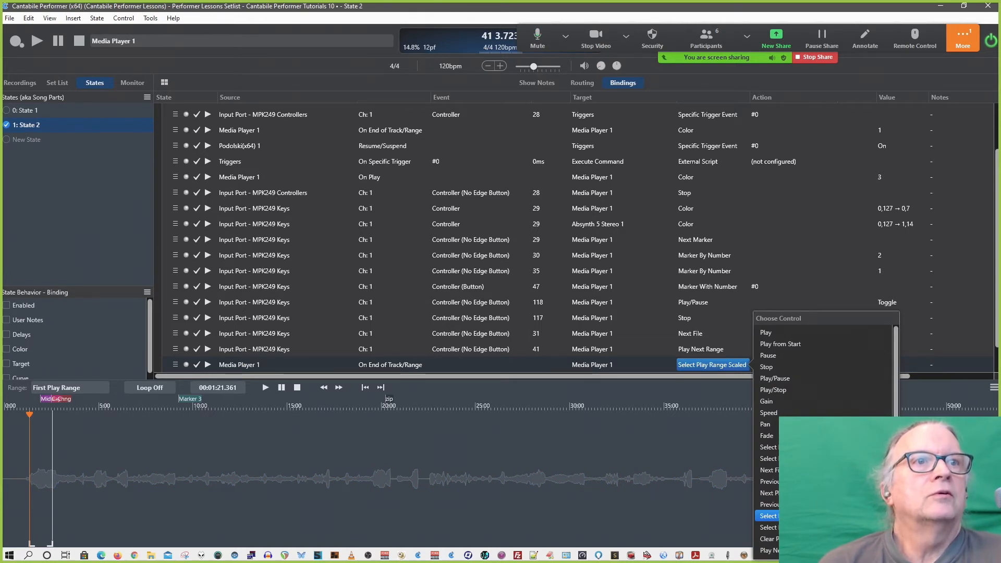
scroll(823, 407, down, 2)
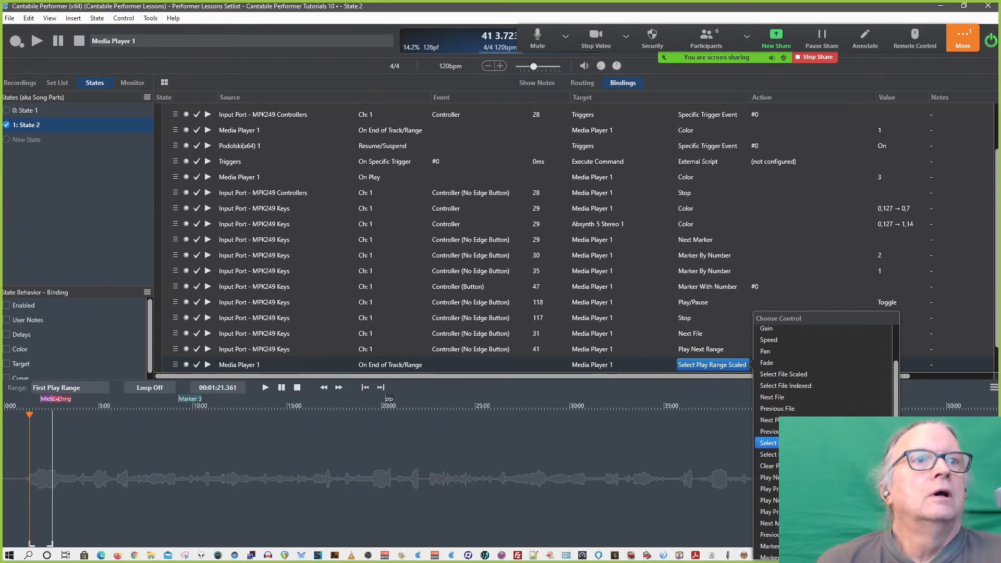
scroll(824, 406, down, 2)
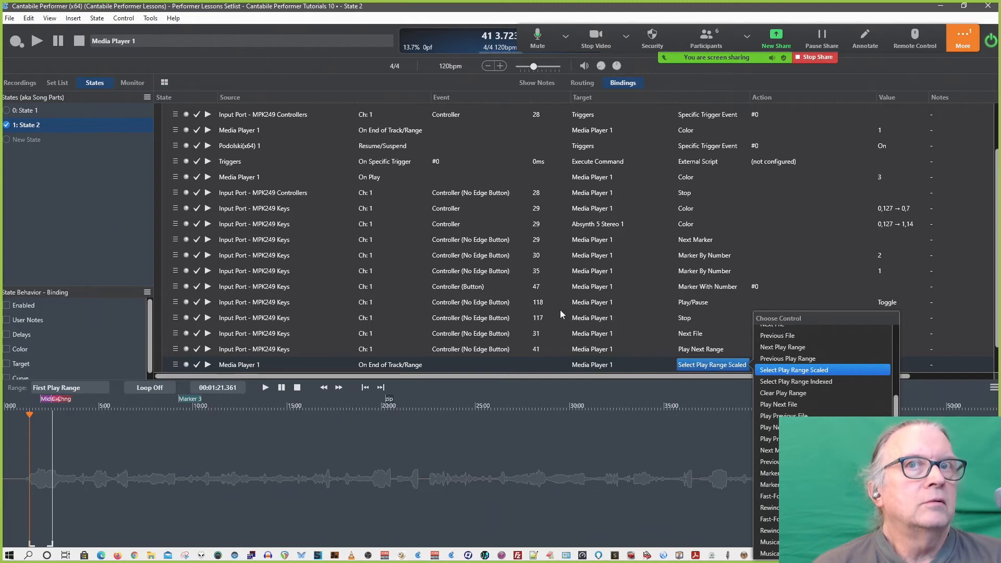
Retarget the On End of Track/Range binding to Massive X 2 with the action Next Preset.
click(597, 366)
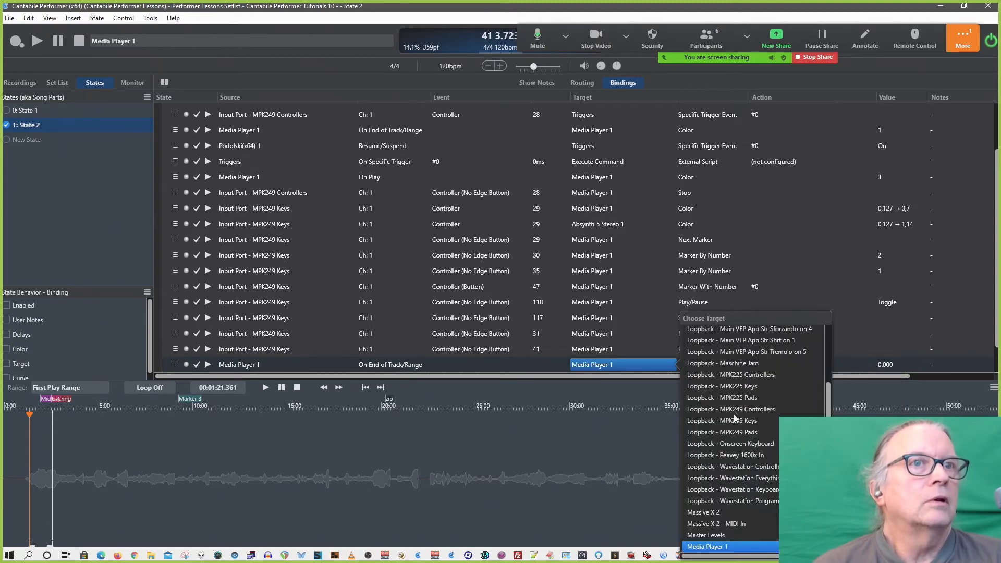
scroll(735, 418, down, 2)
click(707, 439)
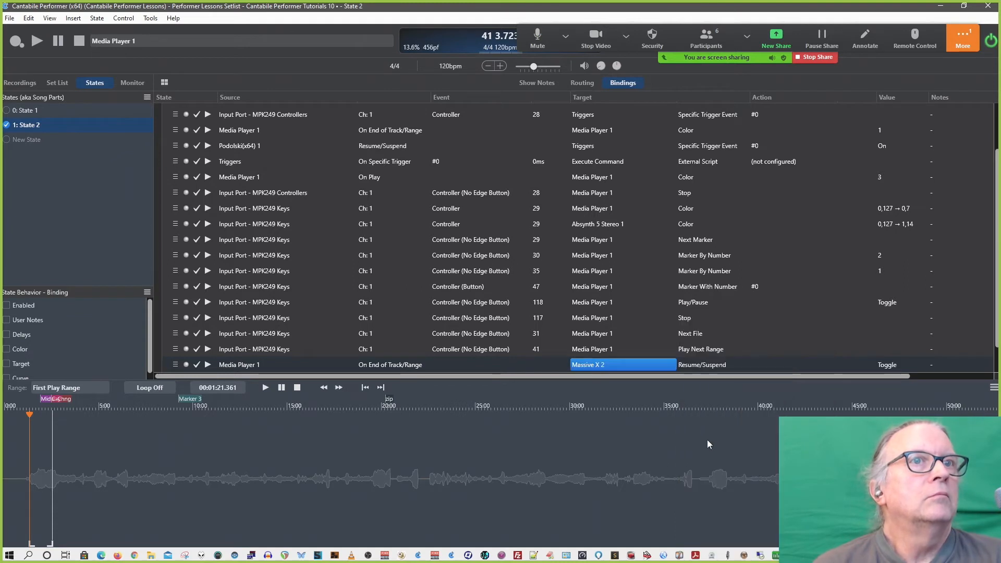
click(708, 366)
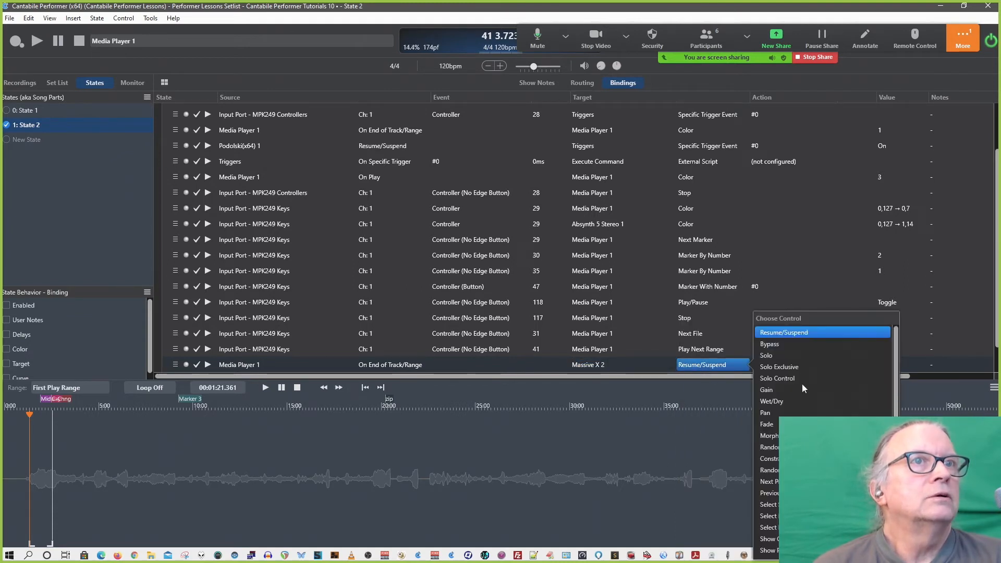
scroll(805, 383, down, 3)
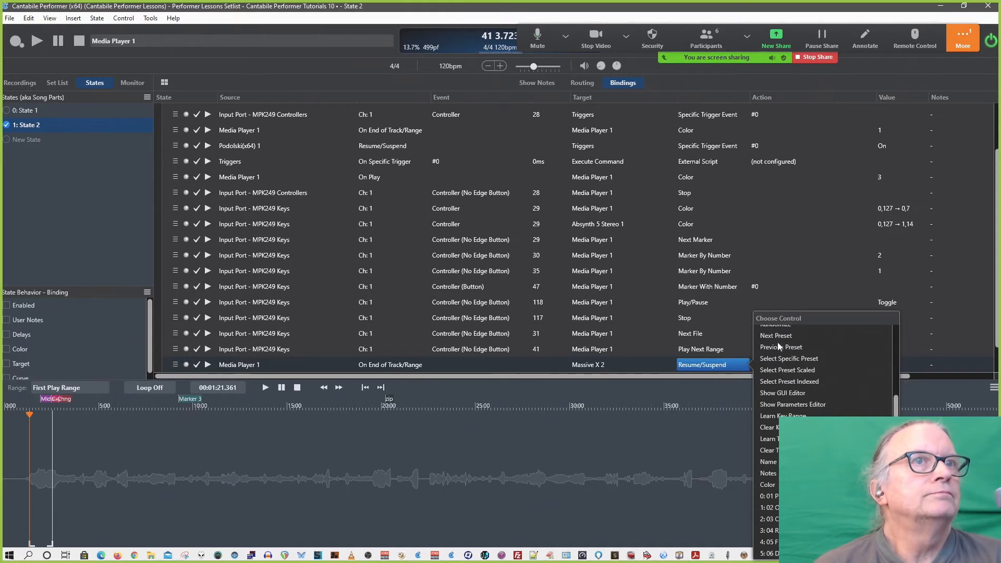
key(Escape)
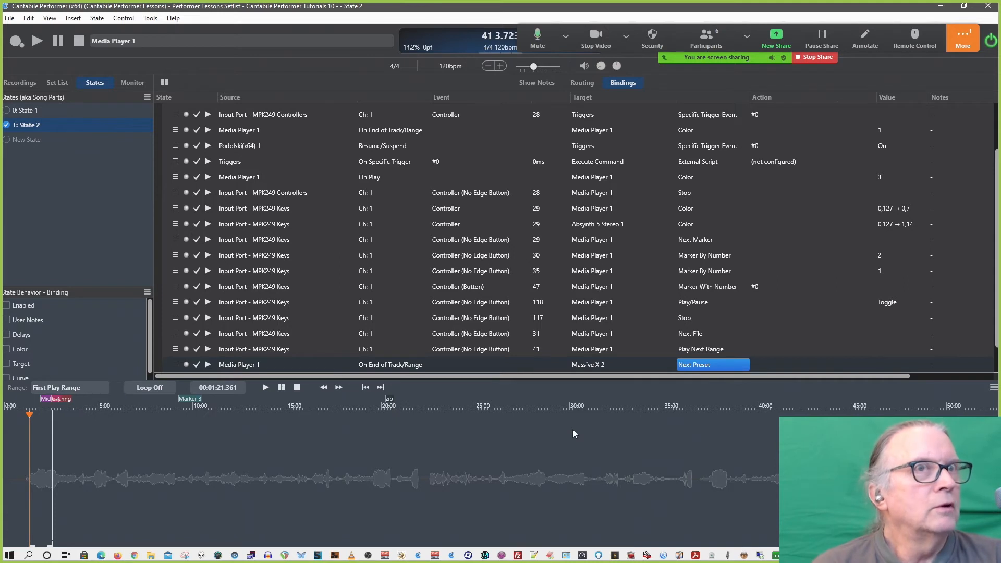
Put the Massive X 2 binding into a new binding group named End of Track 1 Change.
key(ctrl+g)
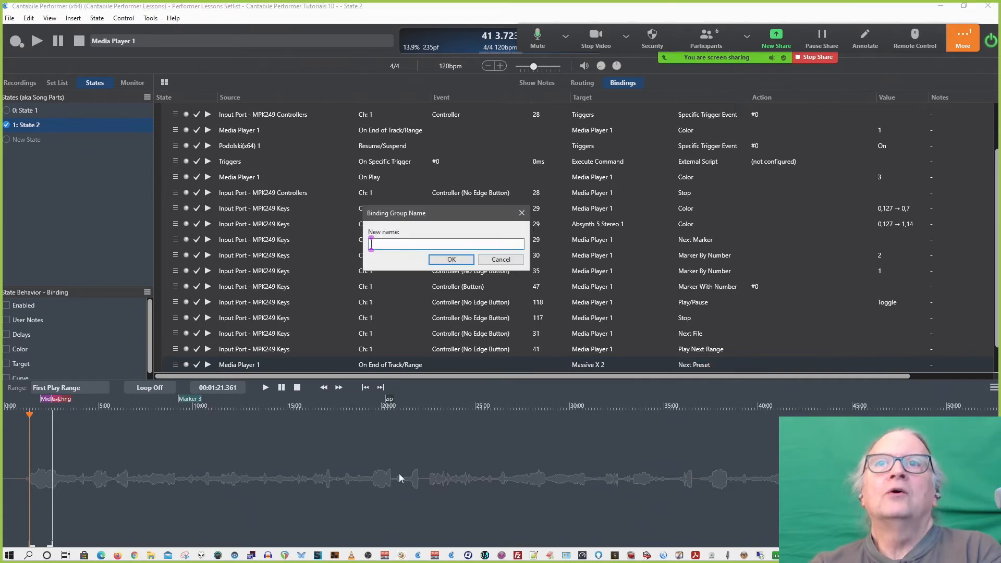
text(End of)
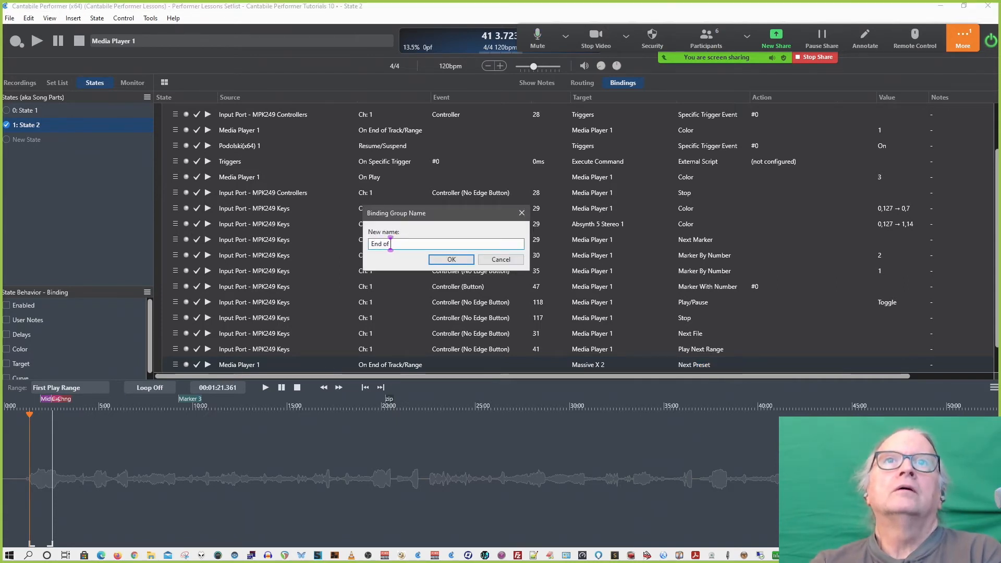
text( Track 21)
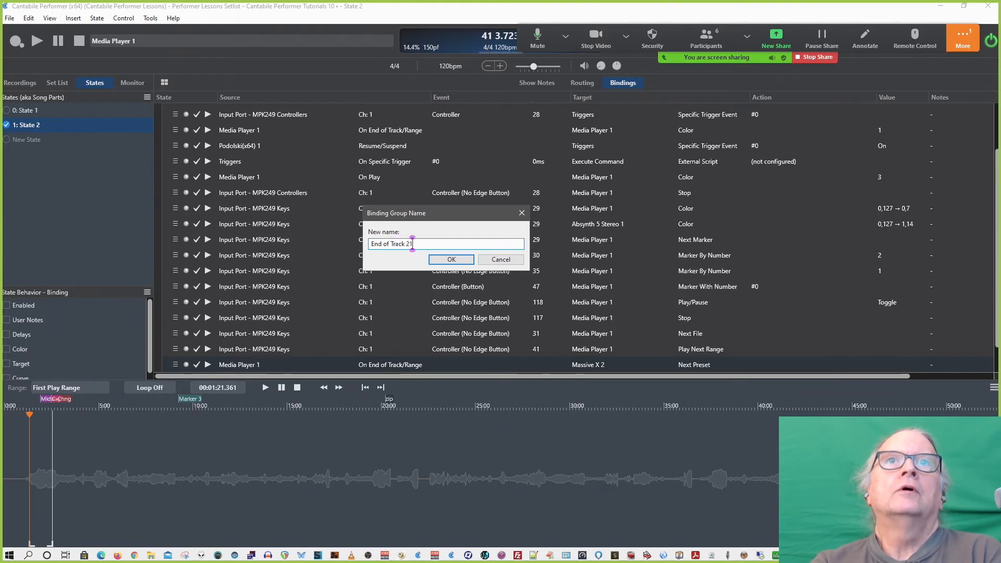
key(BackSpace)
key(BackSpace)
text(1)
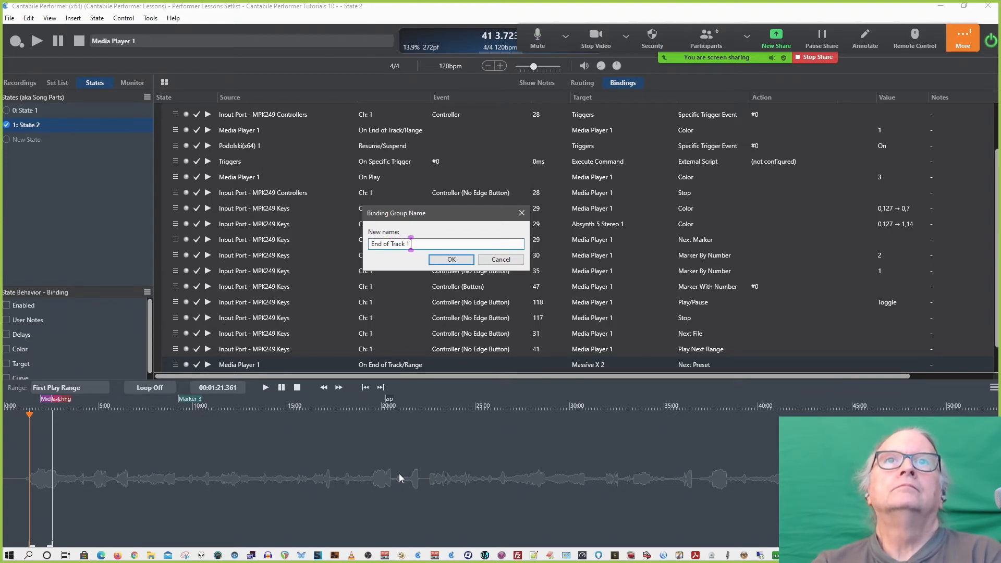
text( Change)
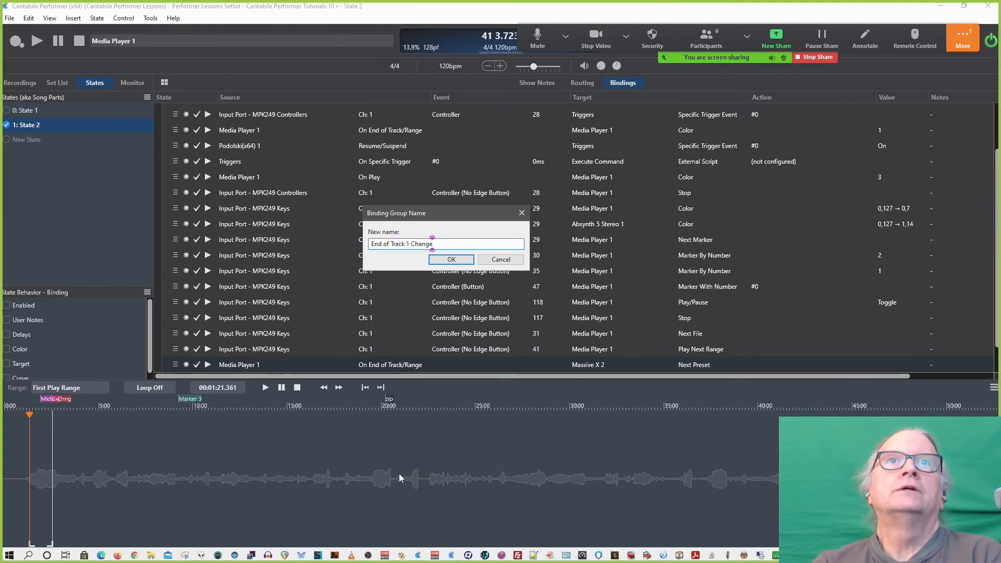
key(Return)
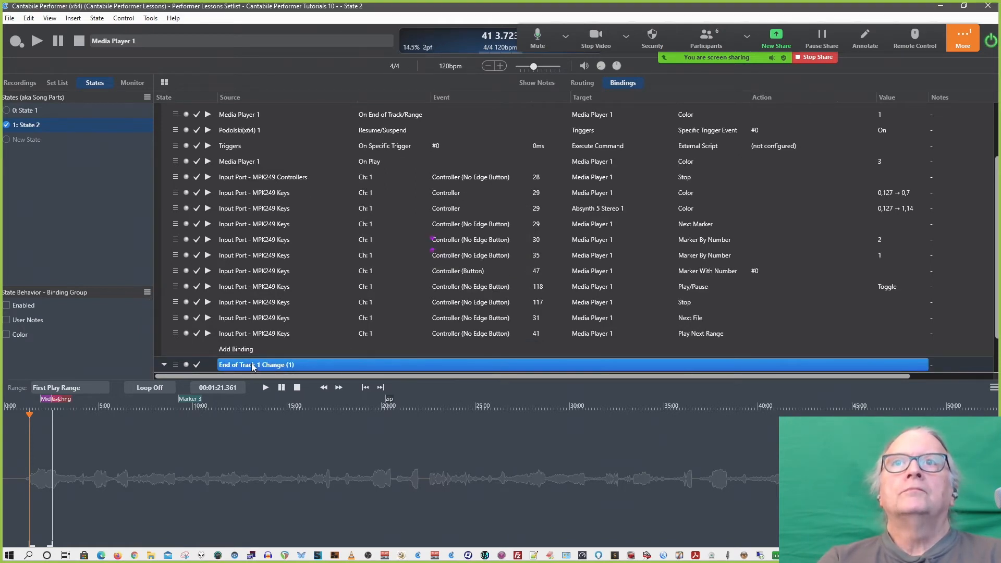
Duplicate the Massive X 2 binding within the End of Track 1 Change group.
scroll(252, 366, down, 1)
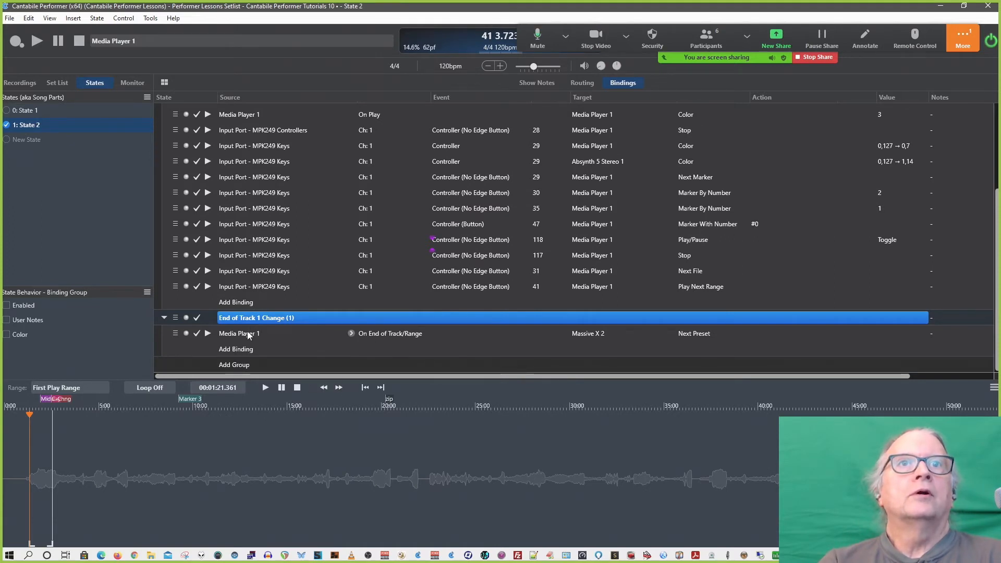
click(292, 337)
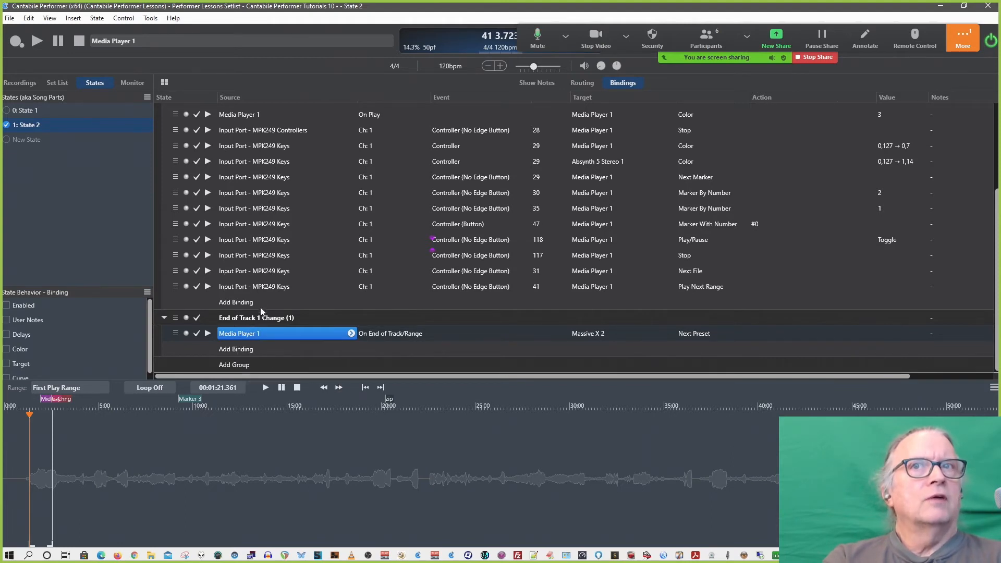
right_click(249, 334)
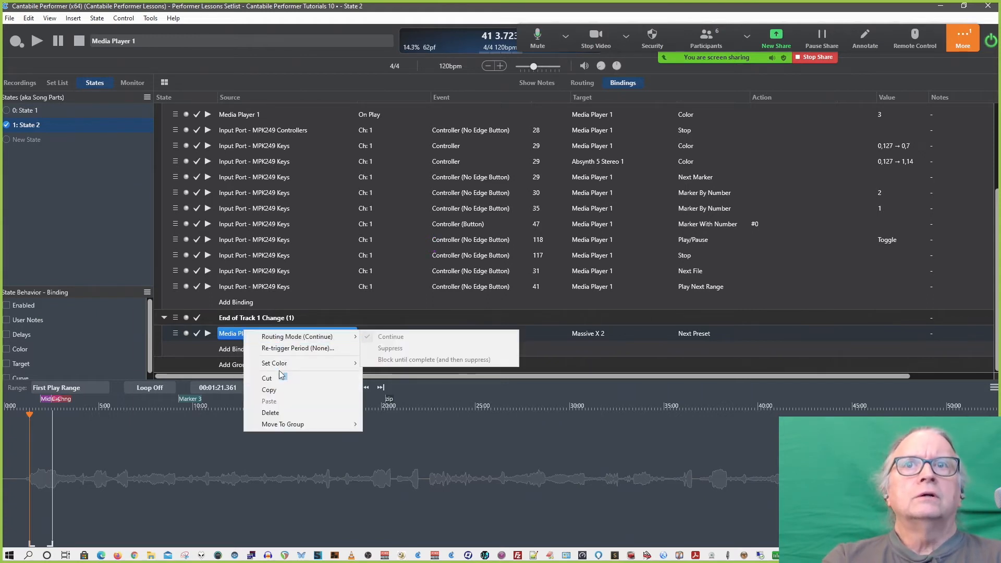
click(271, 390)
right_click(245, 350)
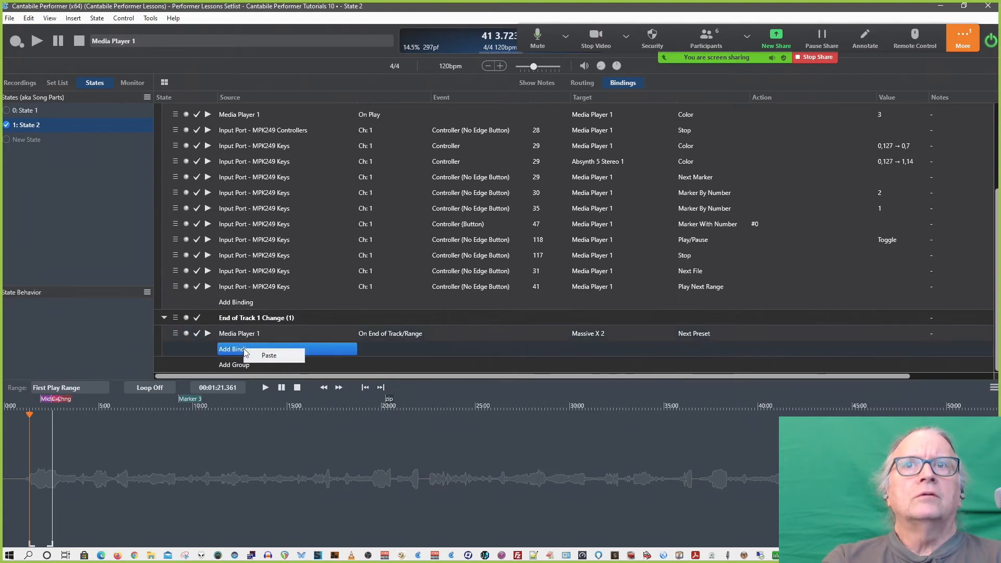
click(268, 355)
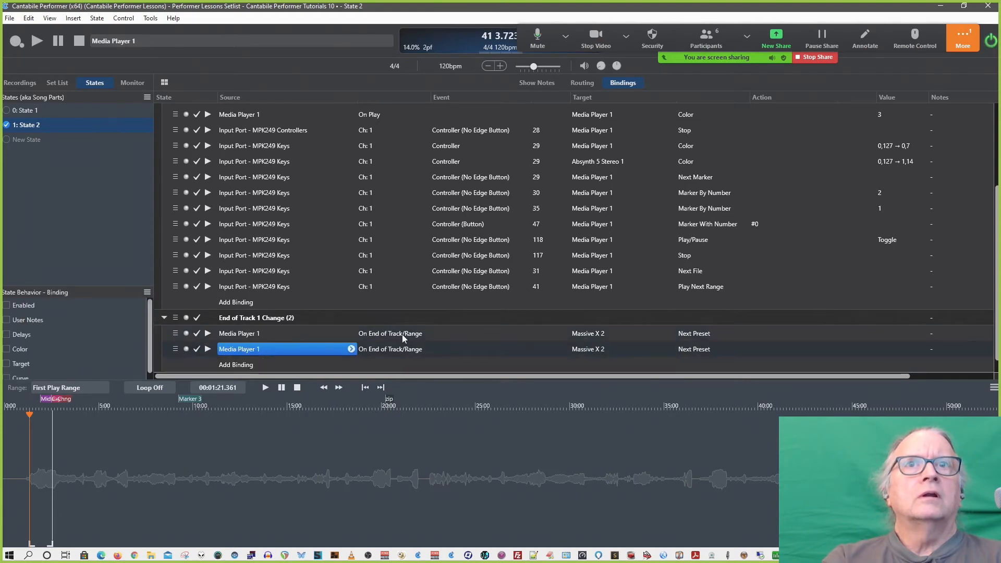
Target the duplicated binding at Podolski(x64) 1 with the action Next Preset.
click(586, 352)
scroll(729, 388, down, 5)
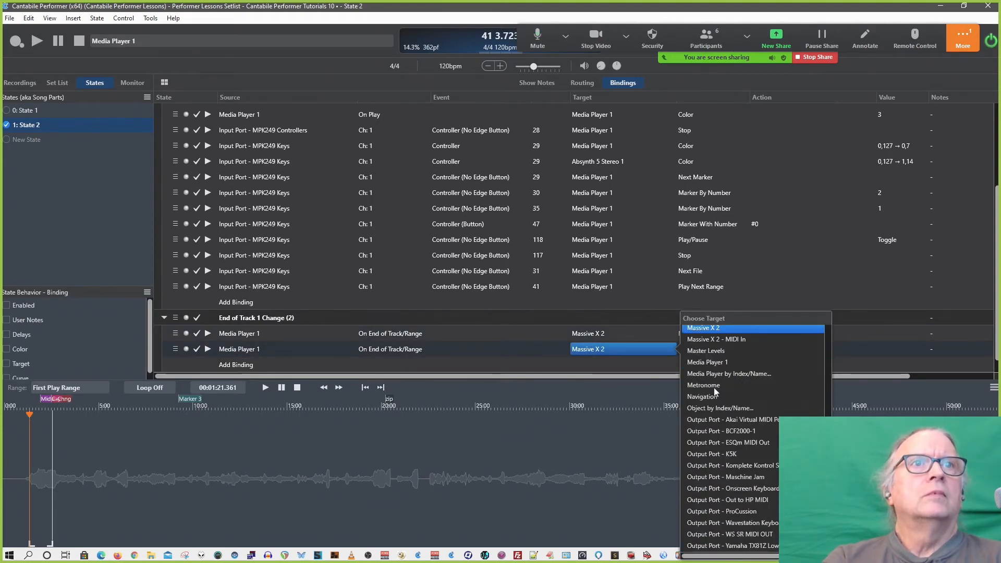
scroll(715, 391, down, 5)
click(709, 416)
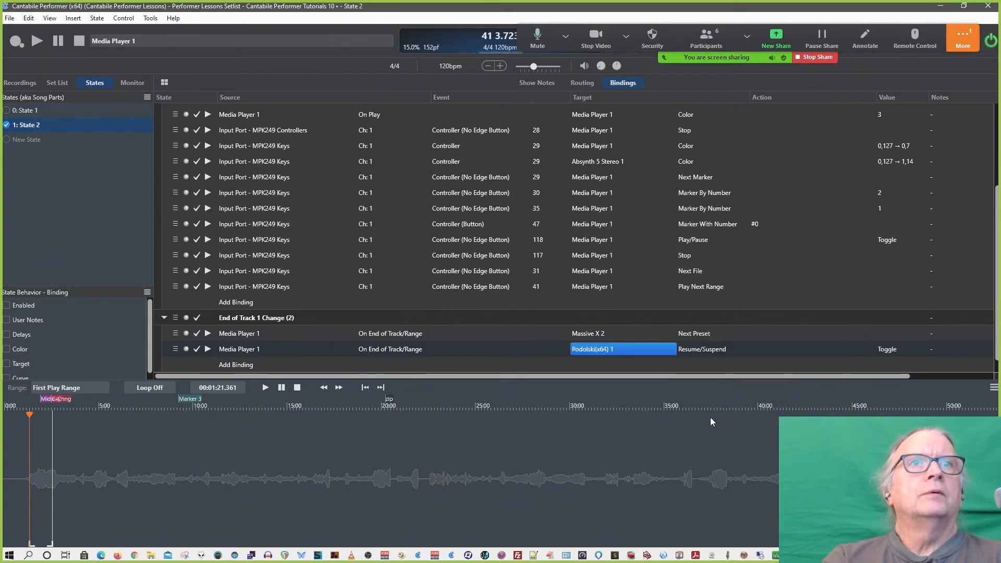
click(711, 350)
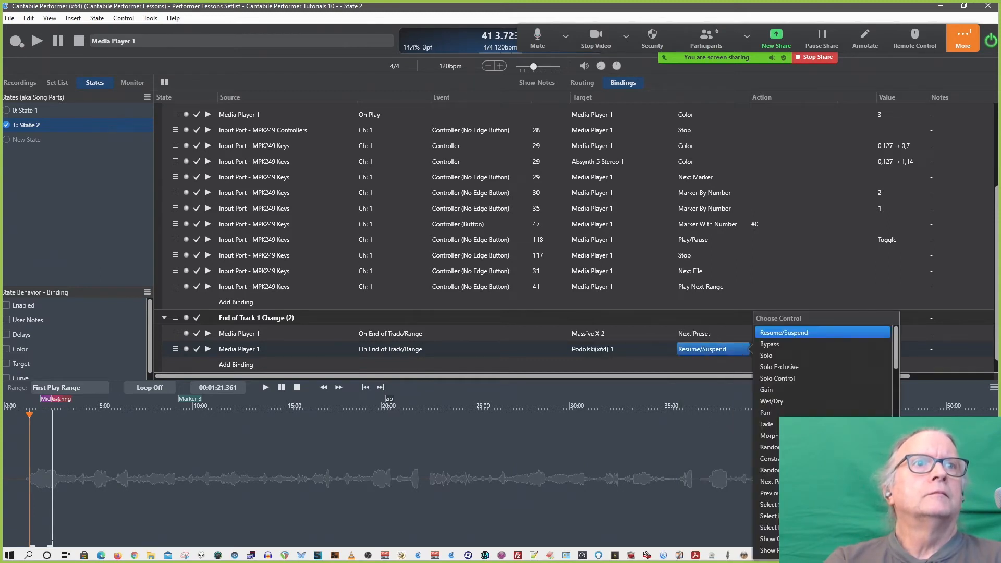
click(813, 481)
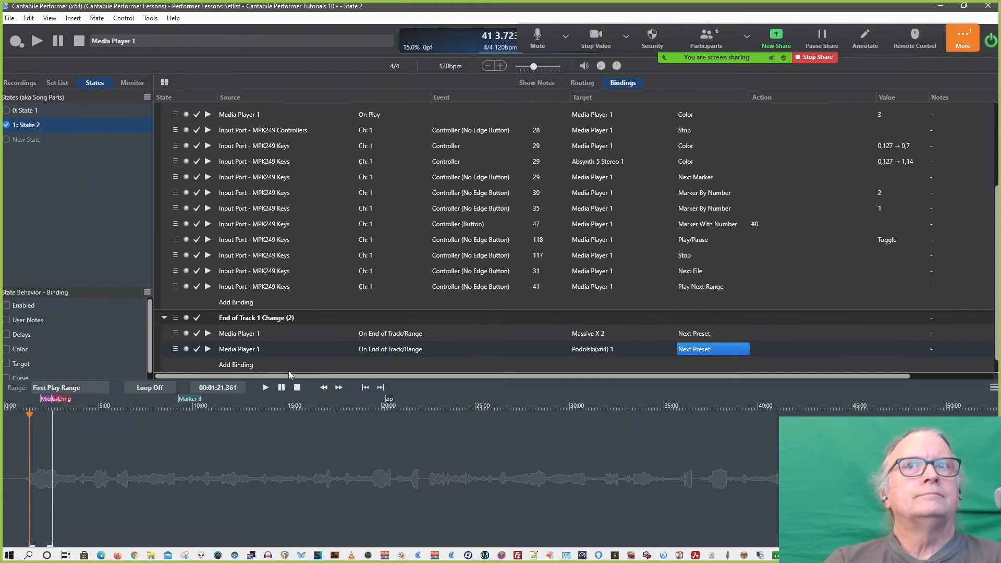
Paste another copy of the Massive X 2 binding into the End of Track 1 Change group, keeping On End of Track/Range as its event.
click(246, 365)
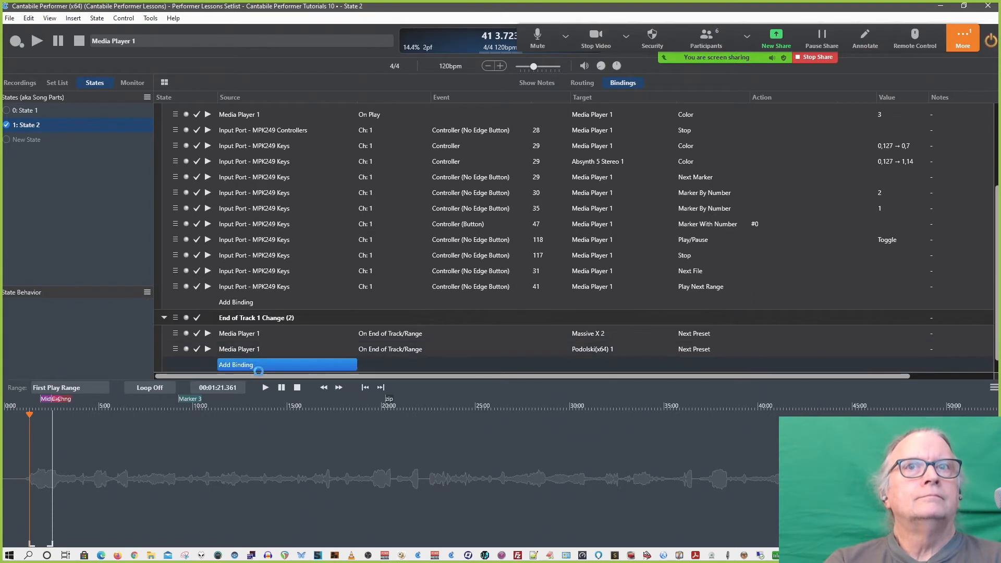
click(387, 367)
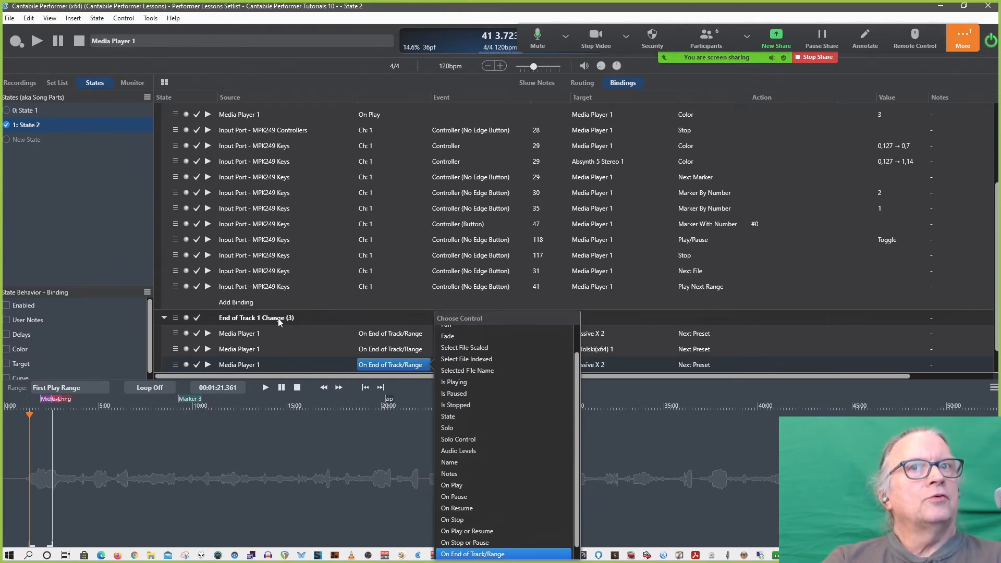
click(407, 365)
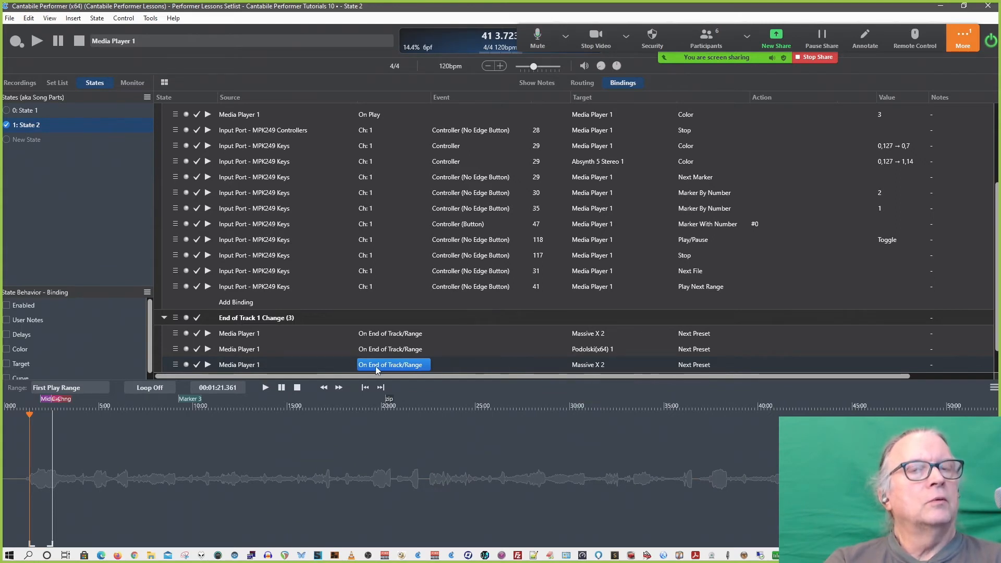
Target the third End of Track 1 Change binding at Song States with the action Load State by Program (Delayed).
click(590, 367)
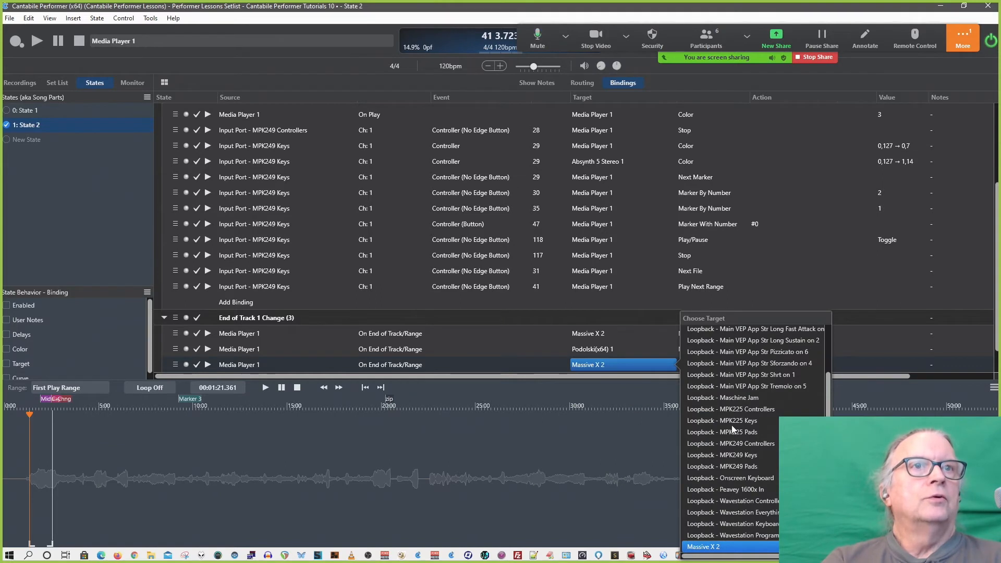
scroll(732, 428, down, 3)
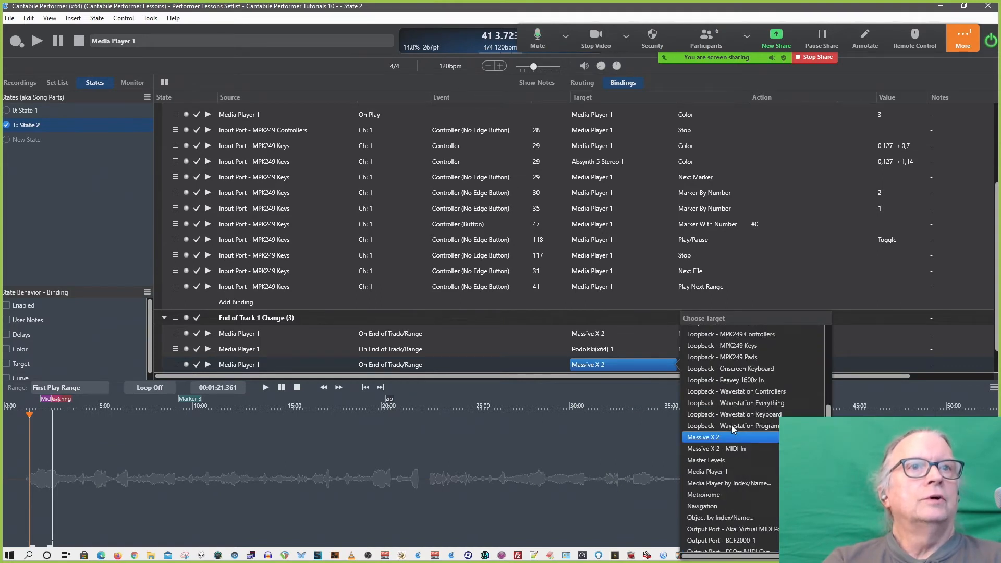
scroll(732, 428, down, 6)
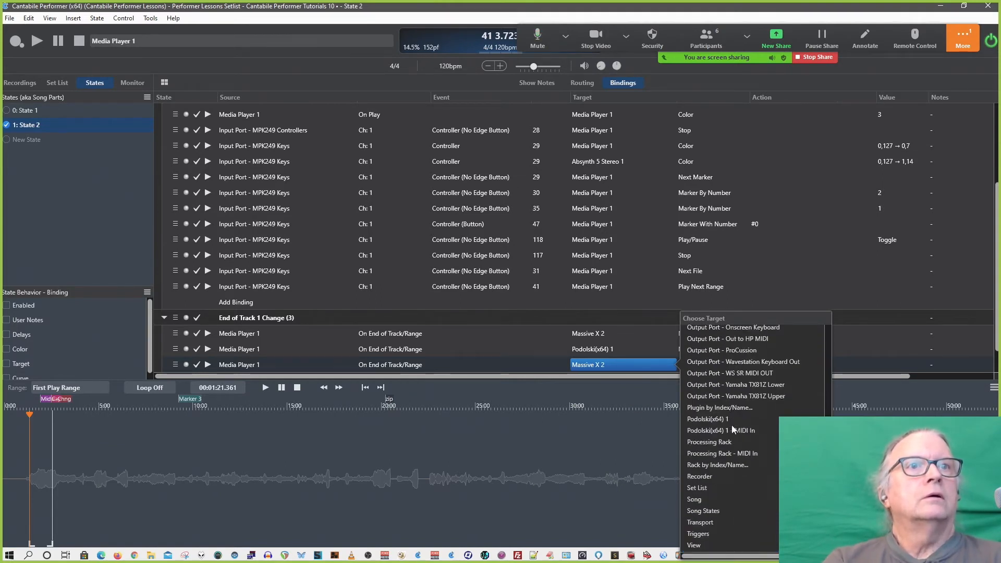
click(707, 512)
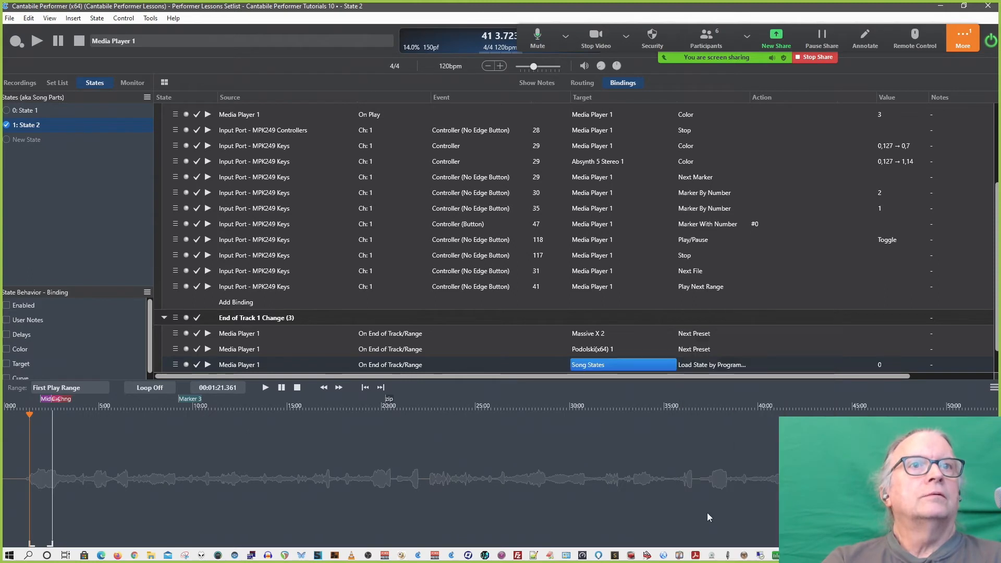
click(714, 367)
key(Escape)
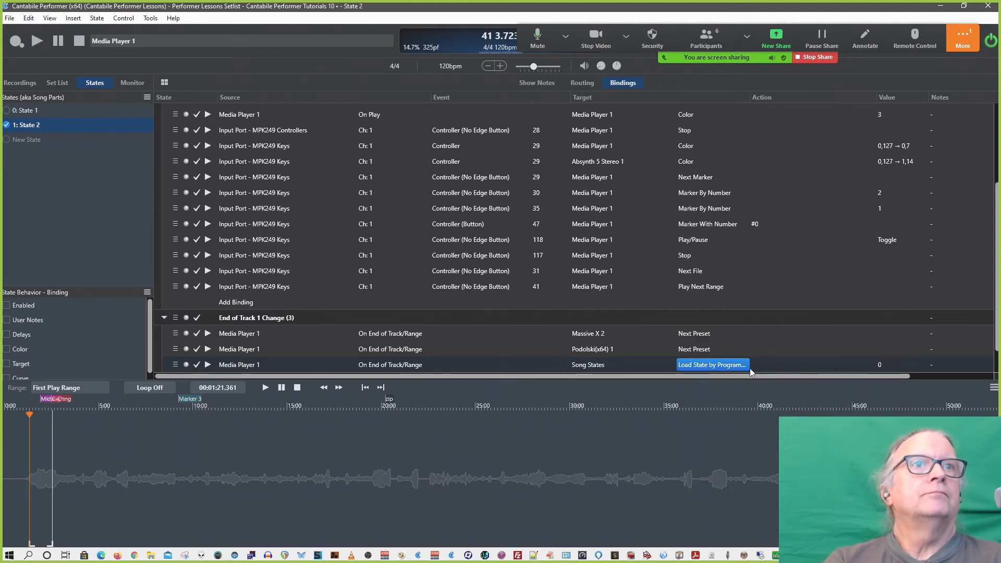
click(728, 368)
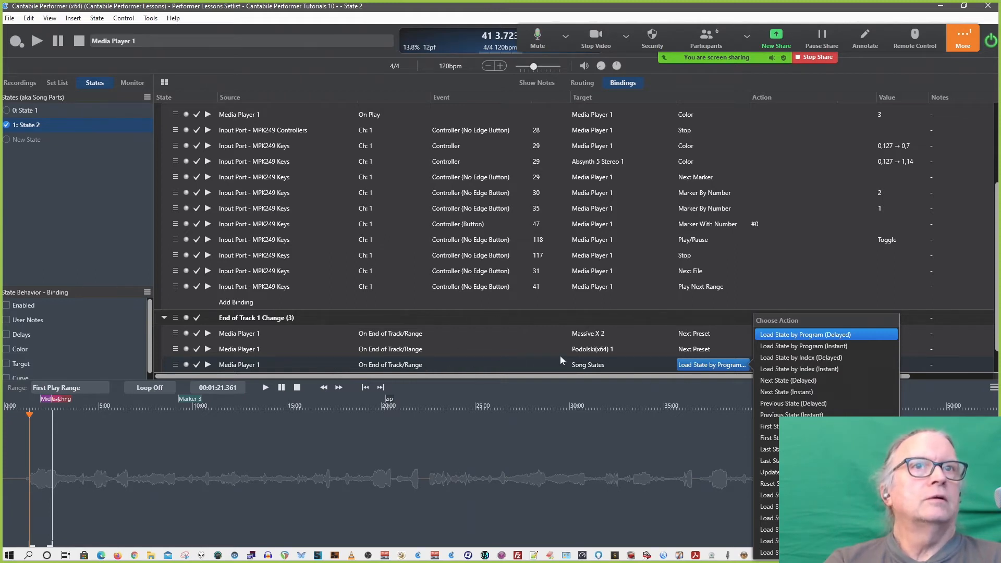
click(295, 355)
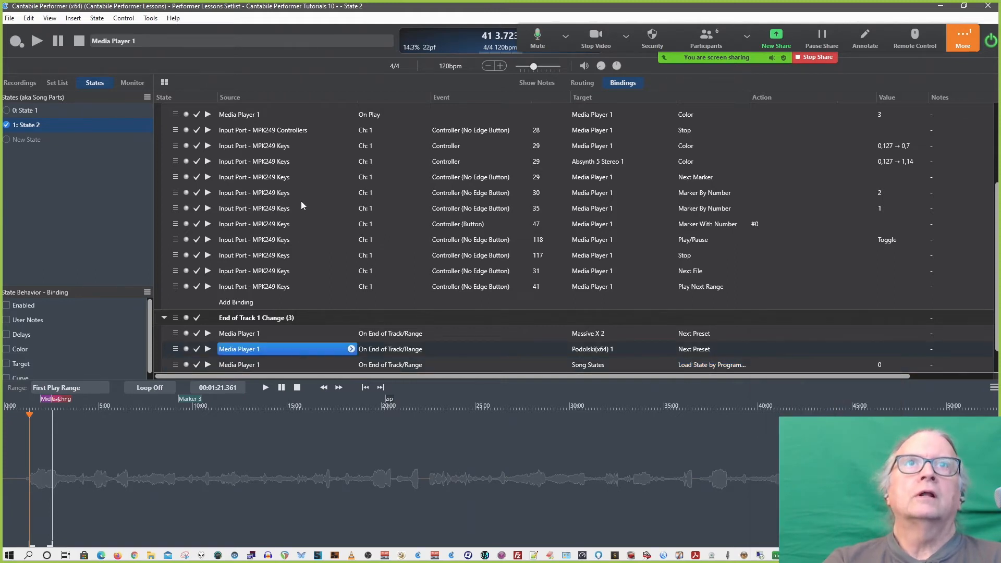
Show the song's routing and pause Media Player 1 near the end of First Play Range, at about 2:17.
click(591, 84)
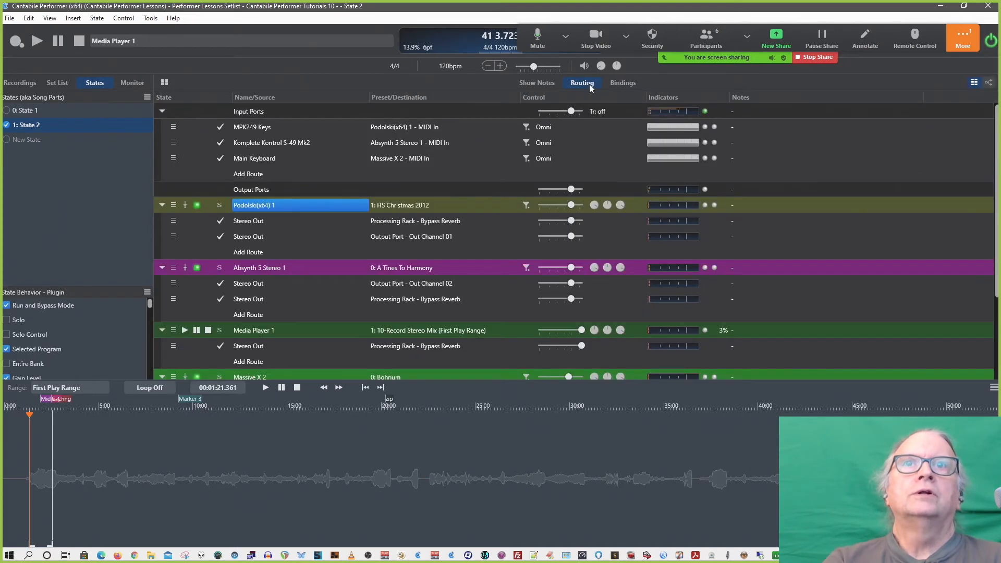
scroll(304, 250, down, 3)
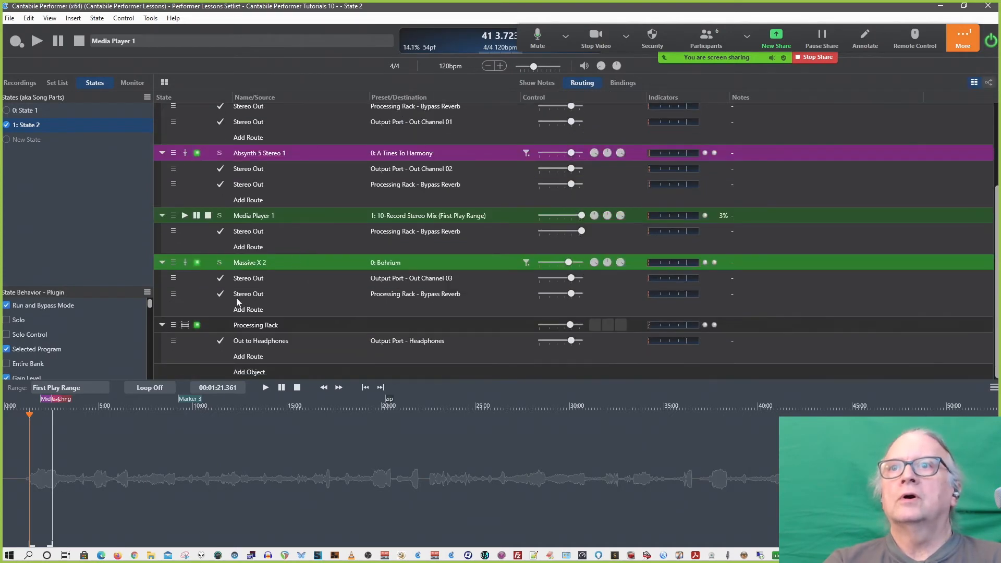
drag(29, 413, 49, 413)
key(space)
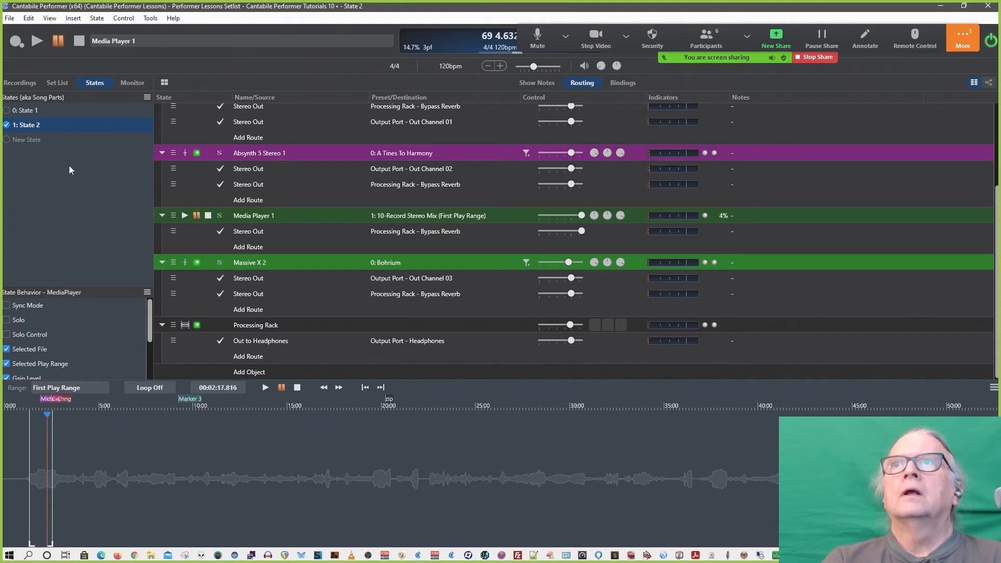
Create a new song state named State 3 with program number 2.
click(6, 141)
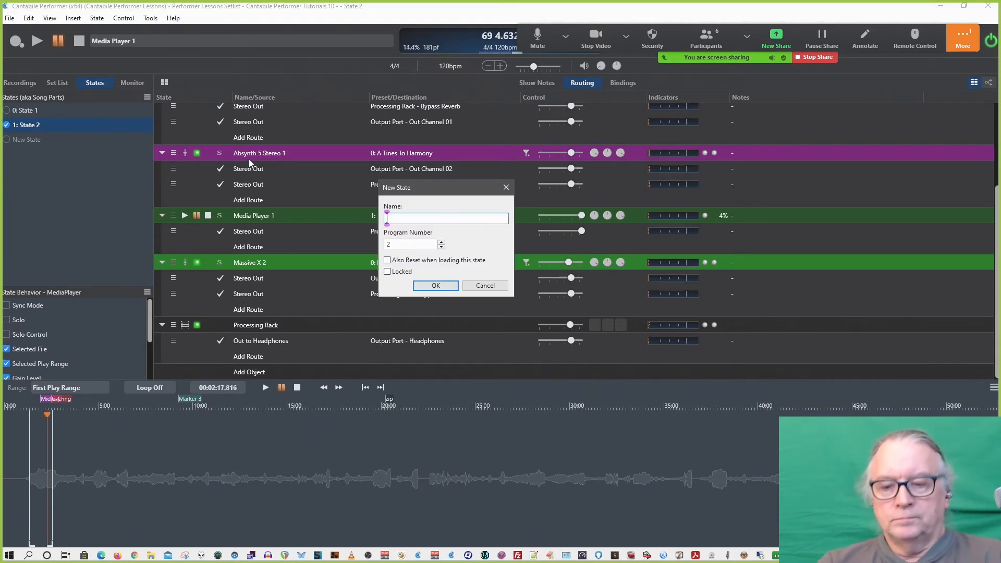
text(State 3)
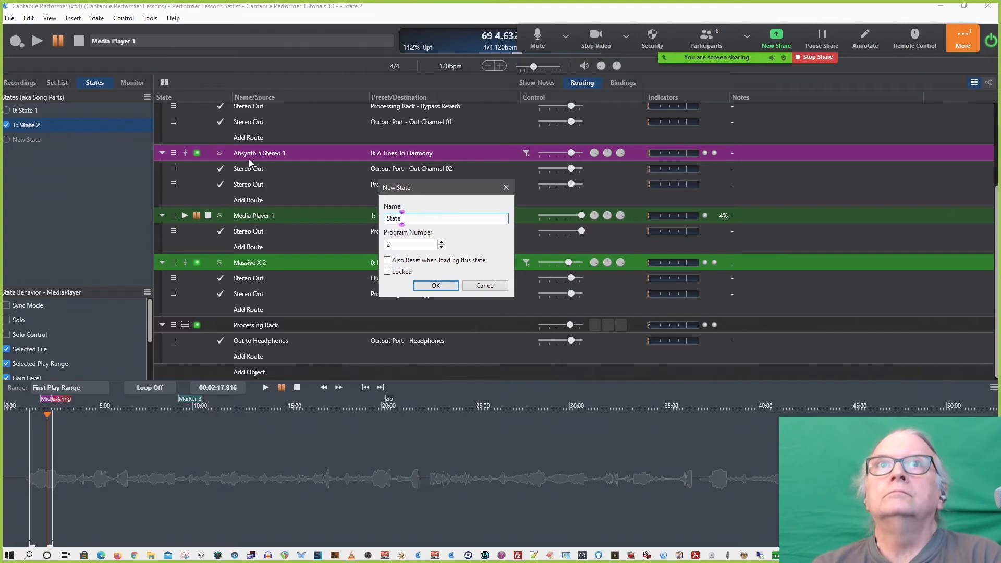
key(Return)
Load State 2 and State 3 in turn to compare their media player and plugin settings.
click(7, 128)
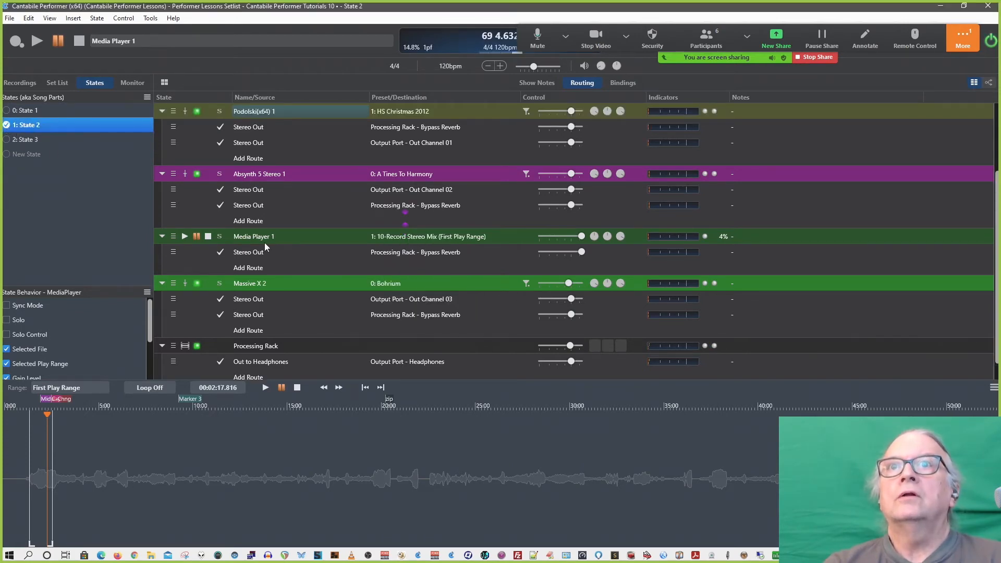
scroll(264, 247, down, 1)
click(7, 139)
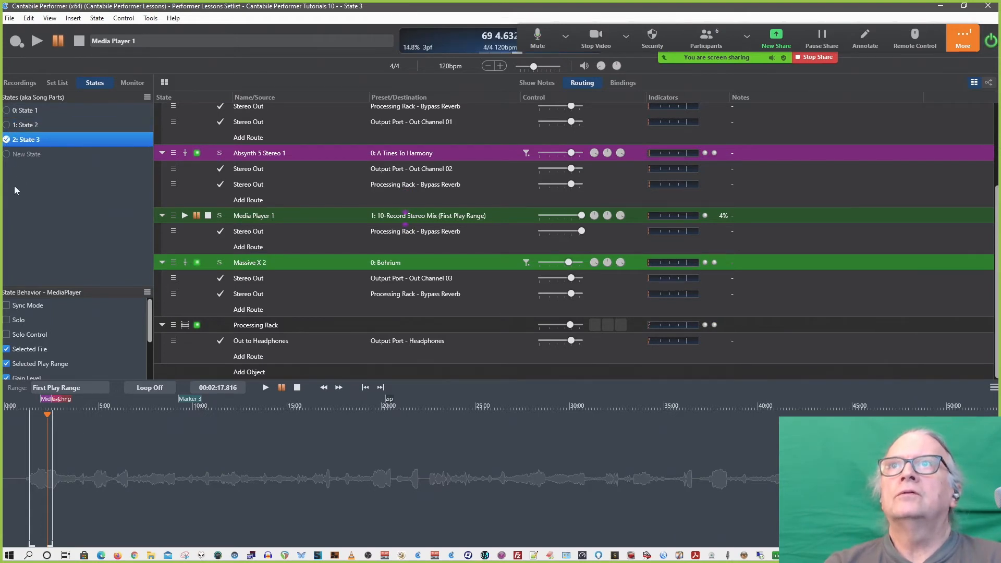
Load State 2 and set Media Player 1's active play range to Second Play Range.
click(10, 126)
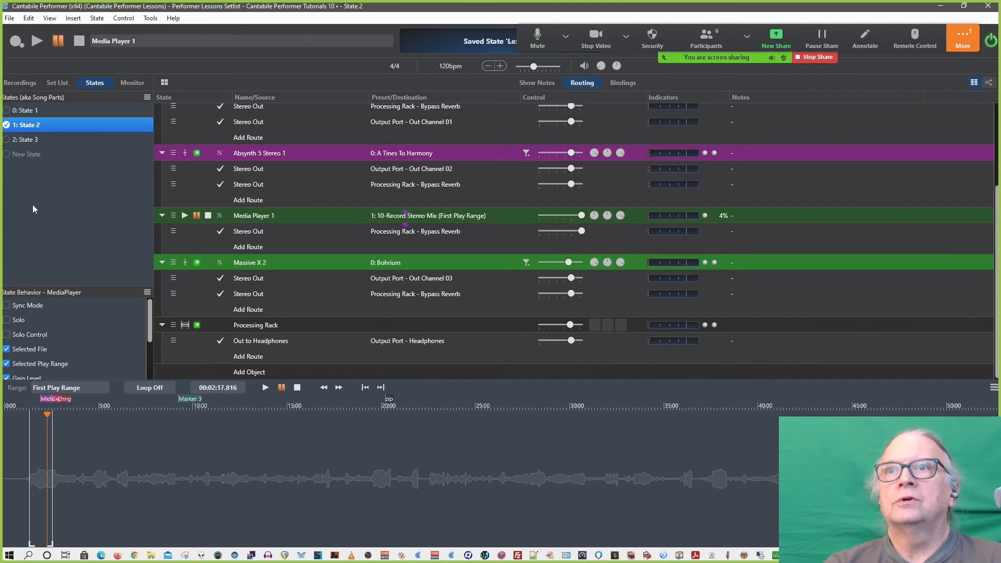
click(73, 390)
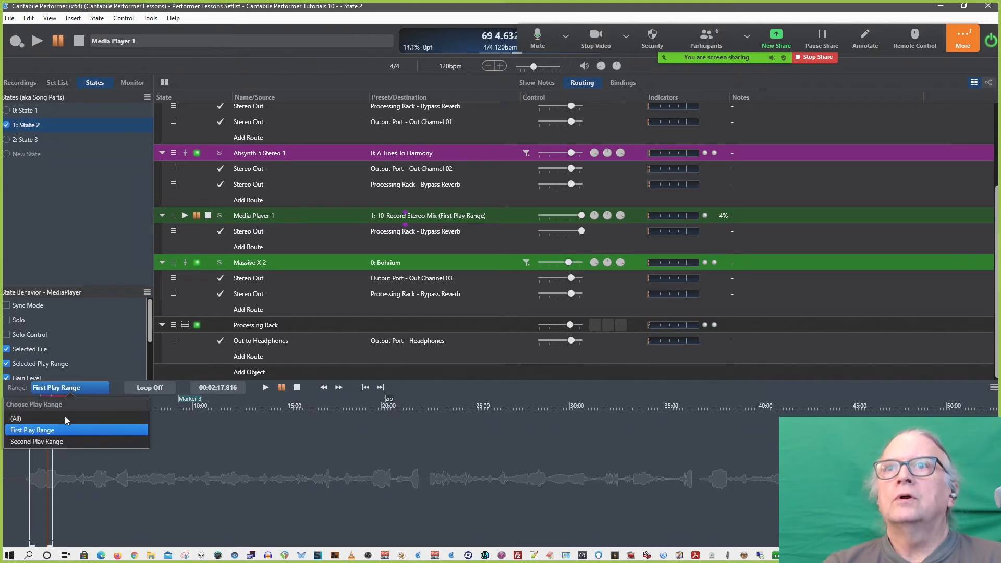
click(57, 443)
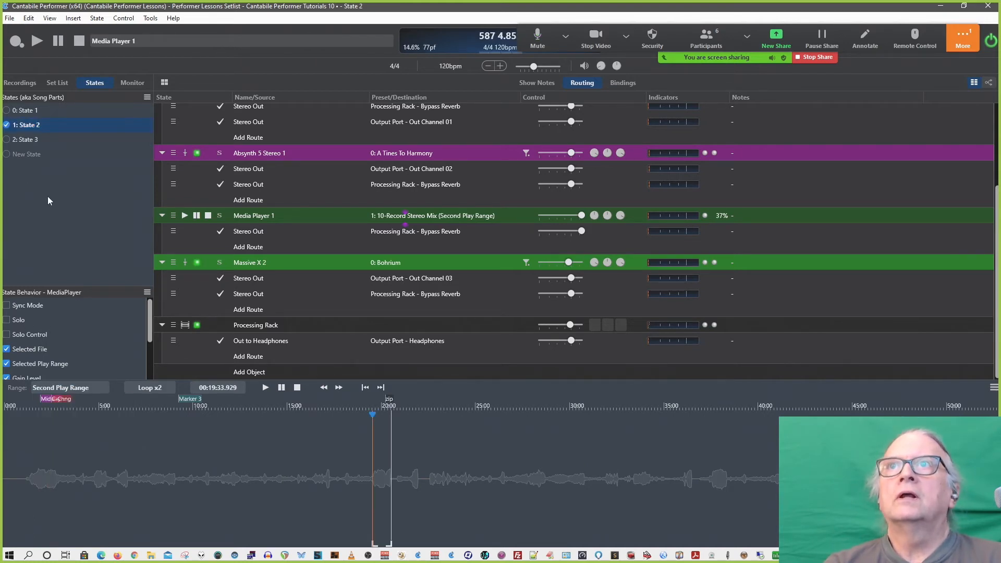
key(ctrl+s)
Switch between State 3 and State 2 to check each state's play range and the media player's state behavior options.
click(7, 140)
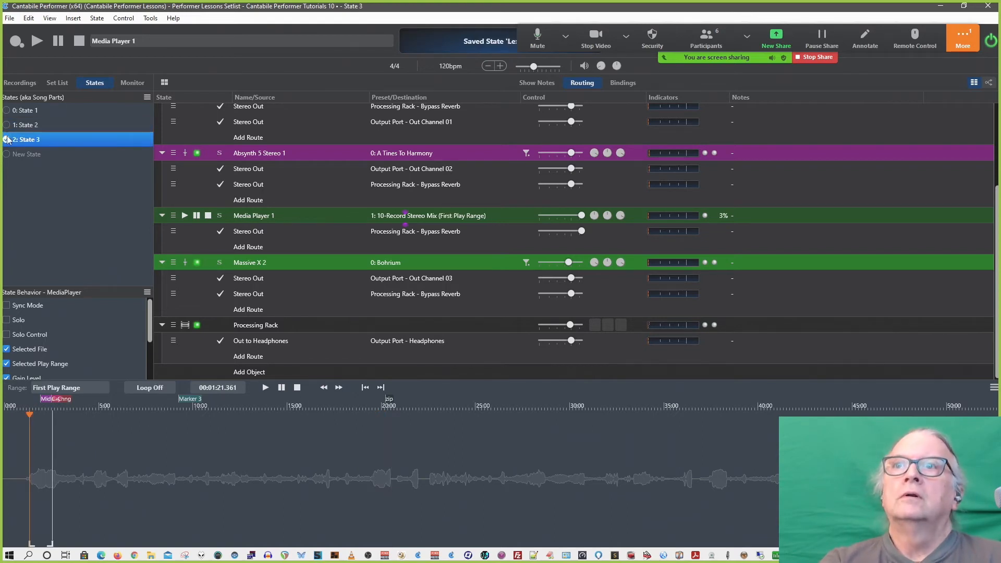
click(6, 126)
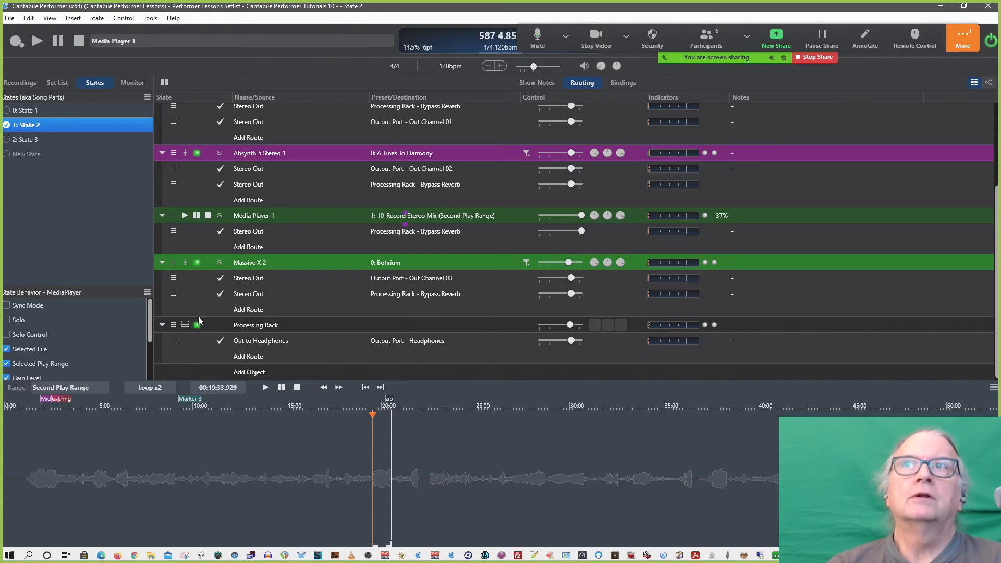
click(11, 140)
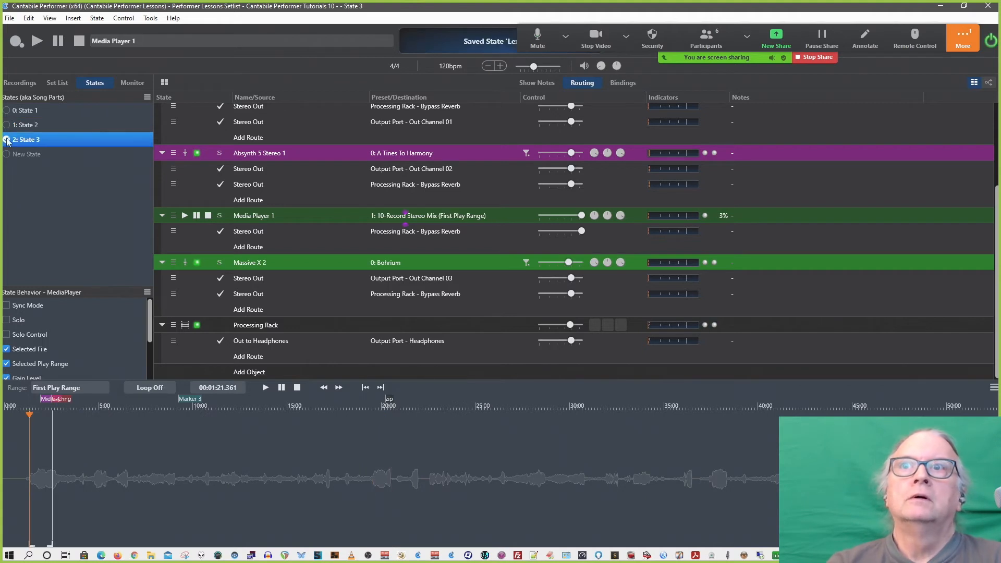
scroll(83, 365, down, 2)
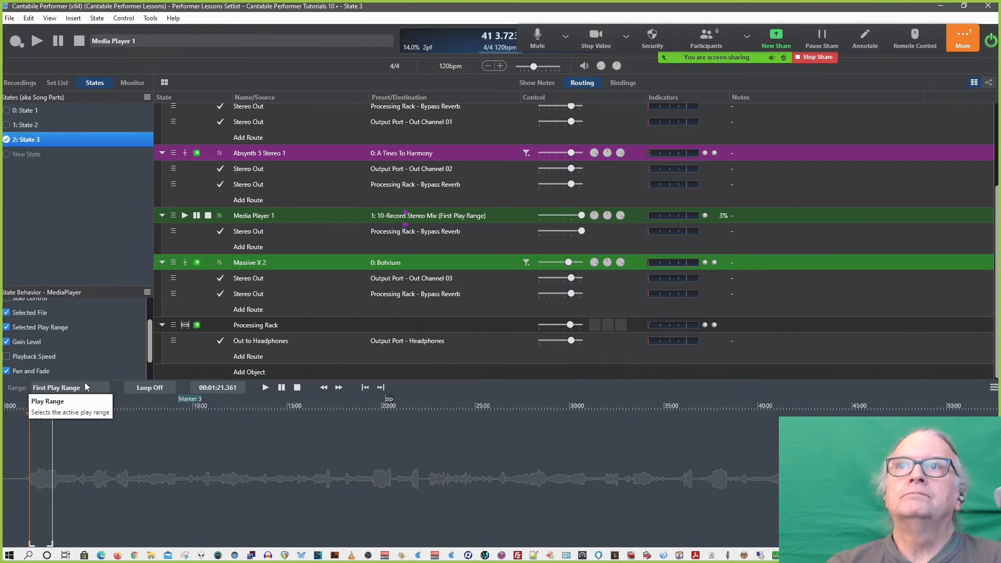
click(70, 139)
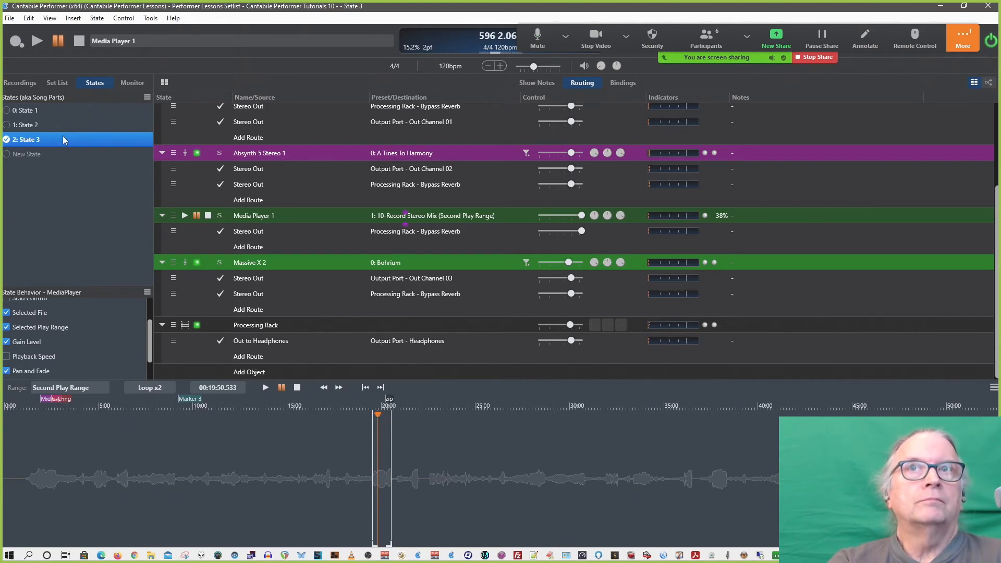
Add a binding to the End of Track 1 Change group with Song States as its source and On Load as its event.
click(617, 85)
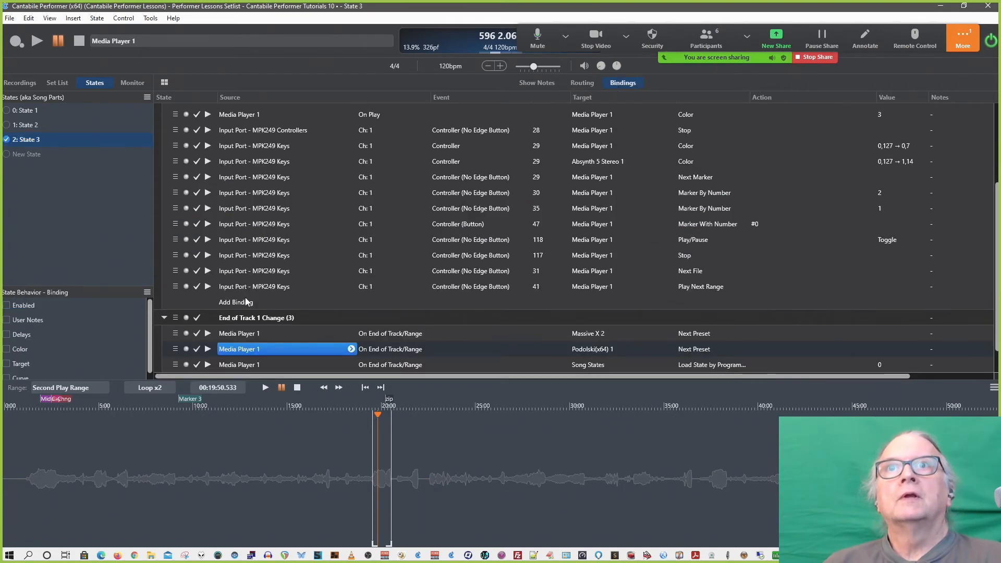
scroll(245, 318, down, 1)
click(237, 349)
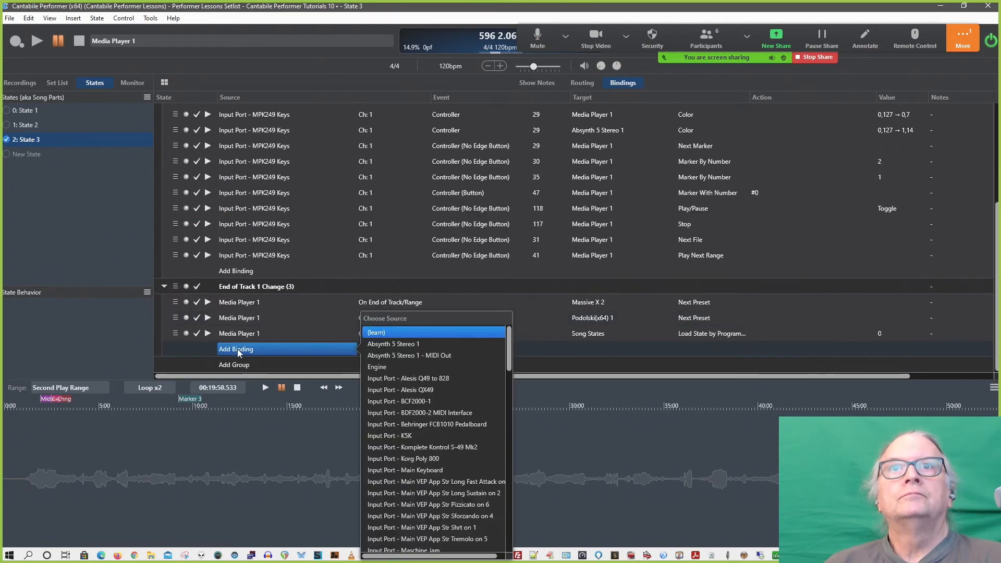
scroll(402, 365, down, 5)
scroll(402, 368, down, 12)
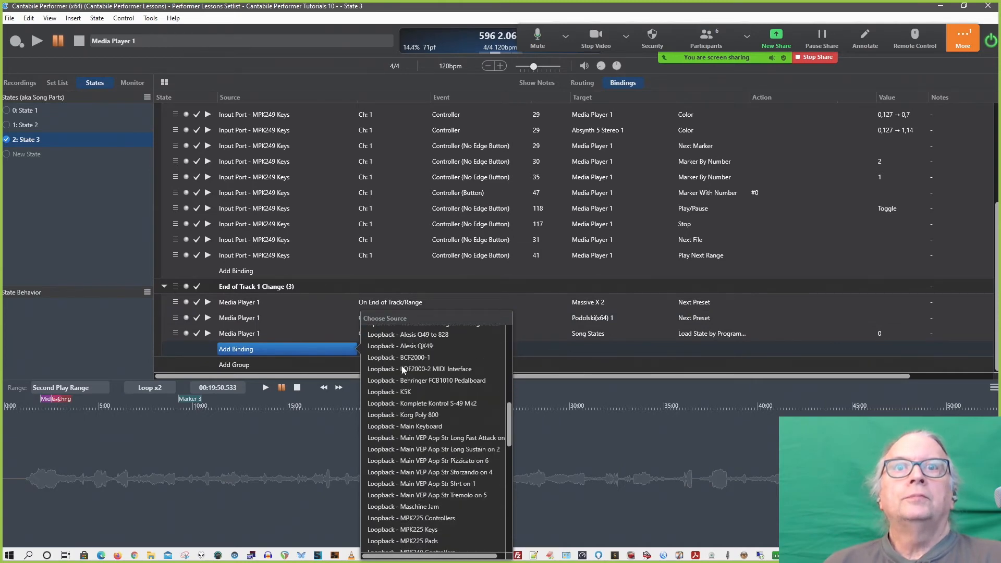
scroll(401, 365, down, 1)
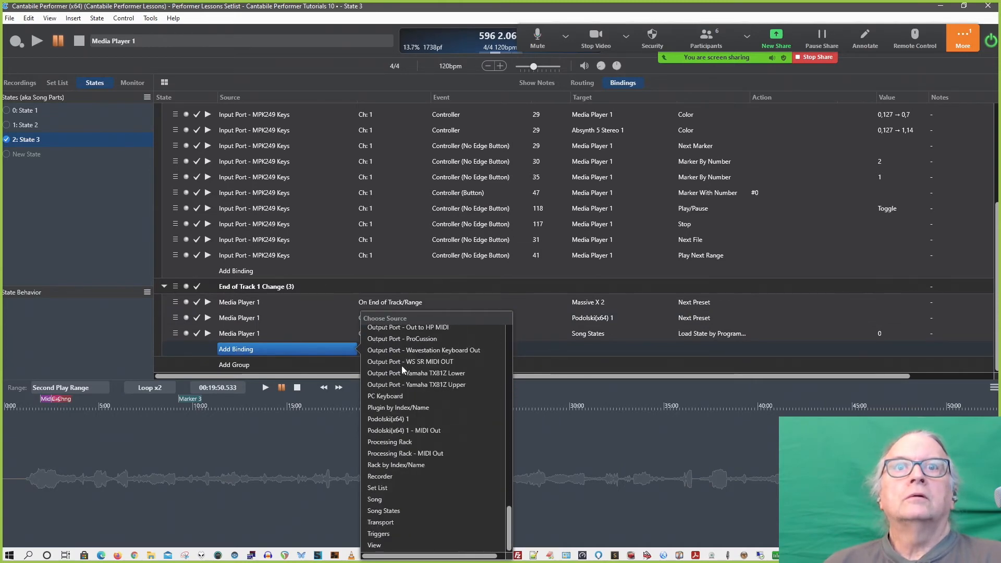
click(390, 512)
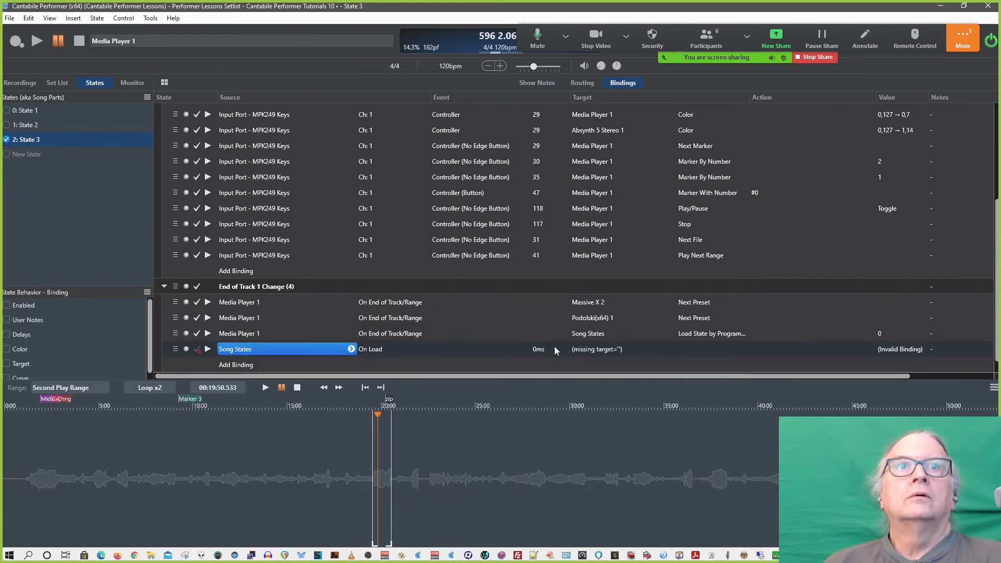
Target the new Song States binding at Media Player 1.
click(607, 349)
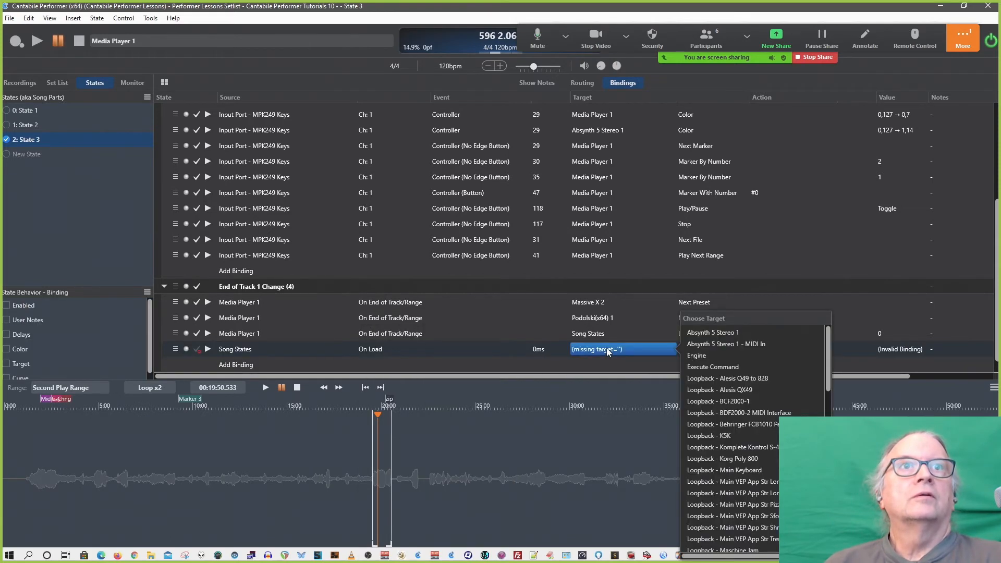
scroll(729, 405, down, 10)
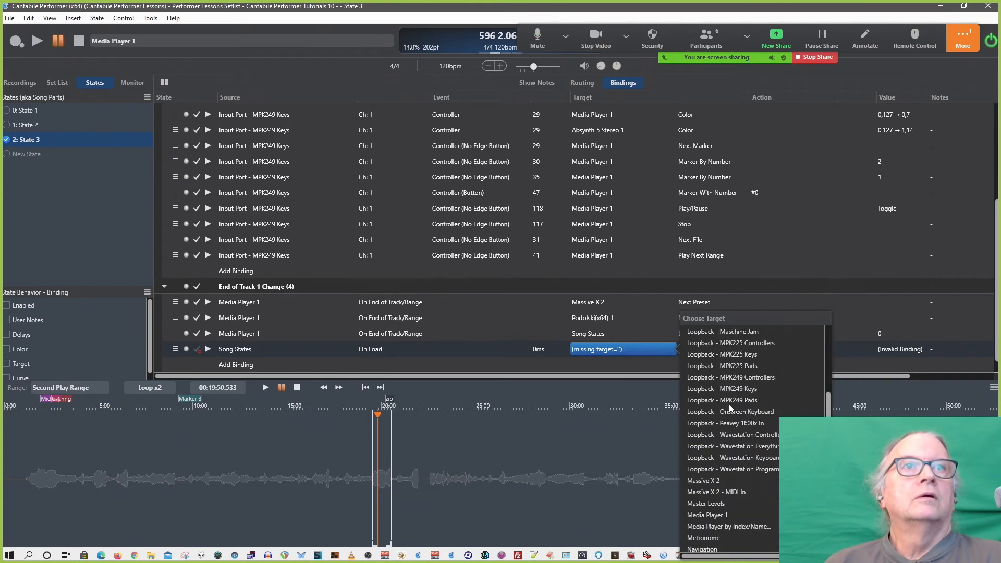
scroll(728, 404, up, 3)
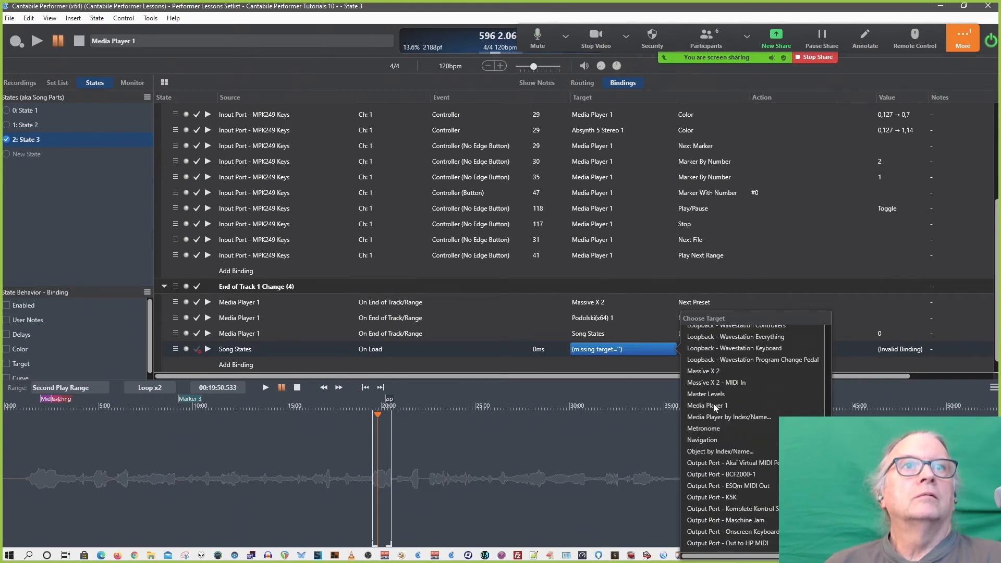
click(716, 406)
Set the control of the Song States binding targeting Media Player 1 to Marker With Number.
click(683, 350)
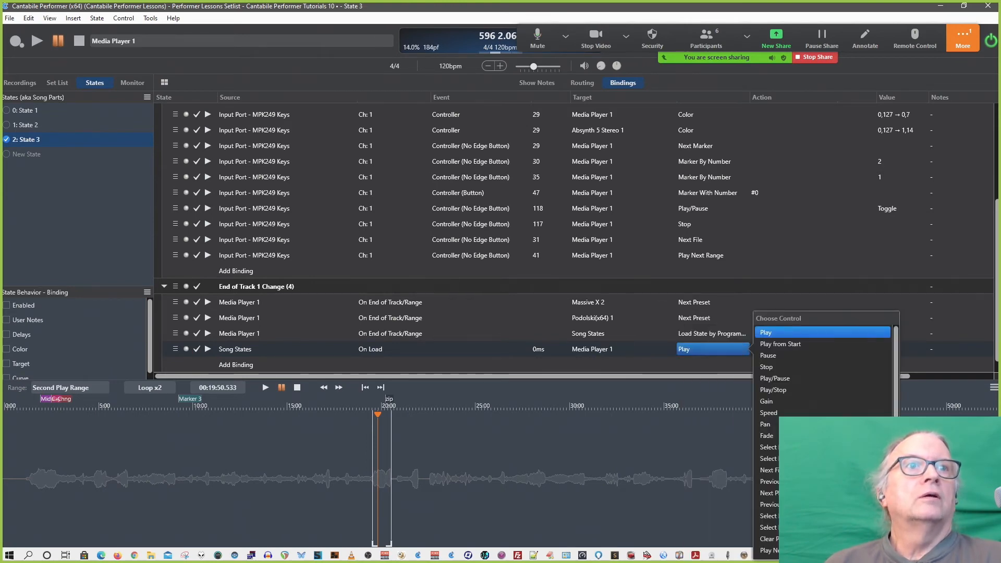
scroll(823, 376, down, 2)
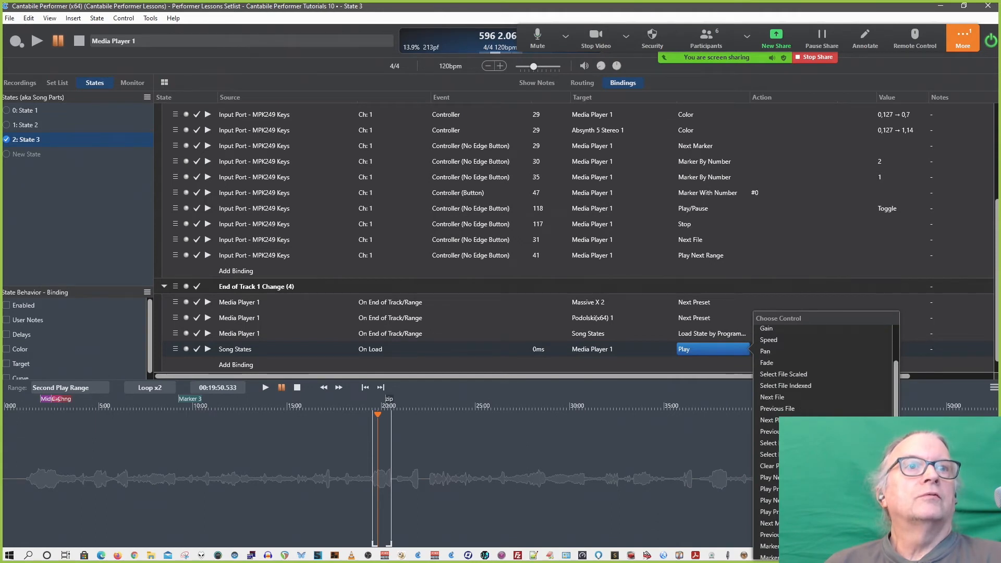
scroll(824, 376, down, 3)
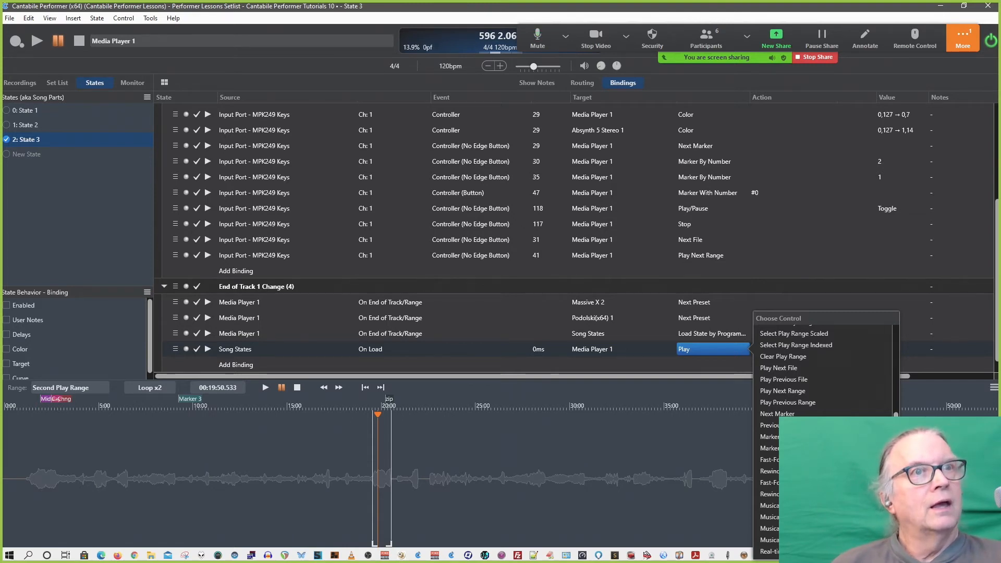
click(782, 448)
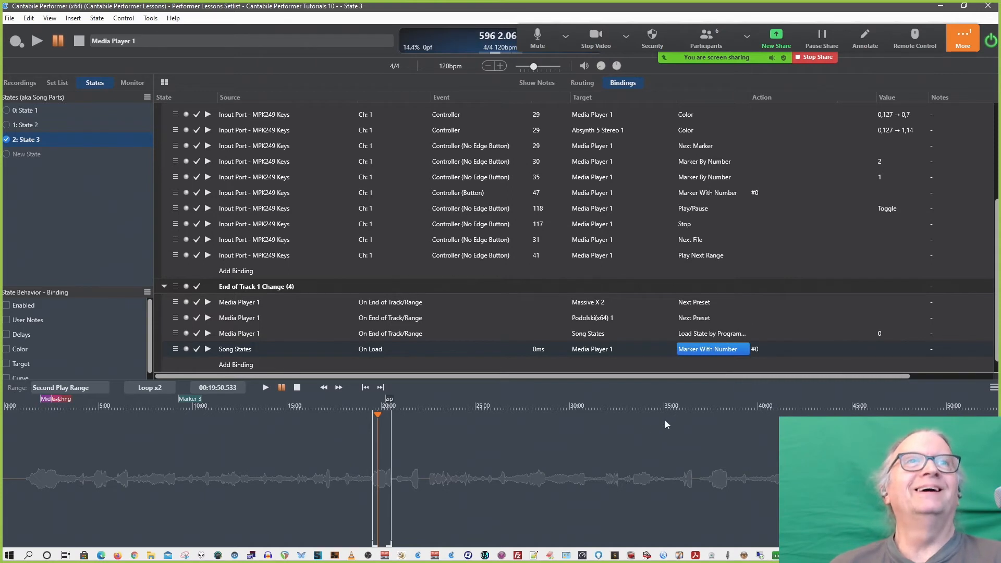
Choose #4 - zip as the Song States binding's marker number and test it by loading State 2 and State 3.
click(757, 350)
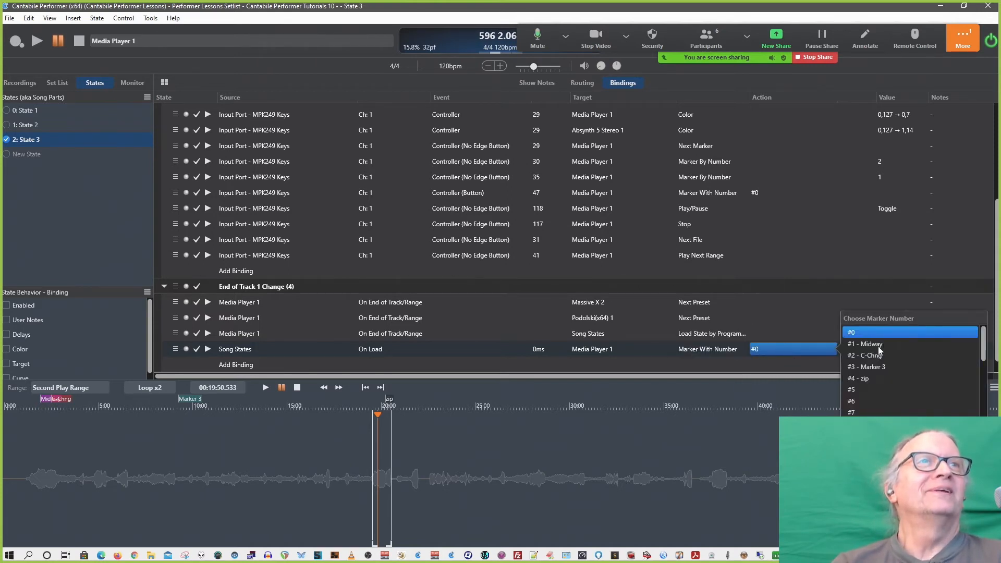
click(865, 377)
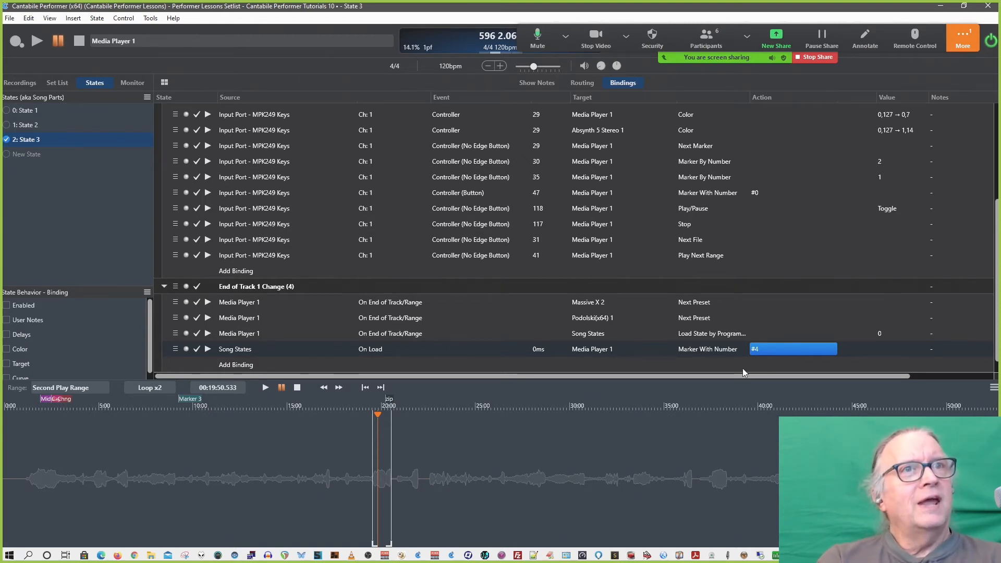
click(765, 349)
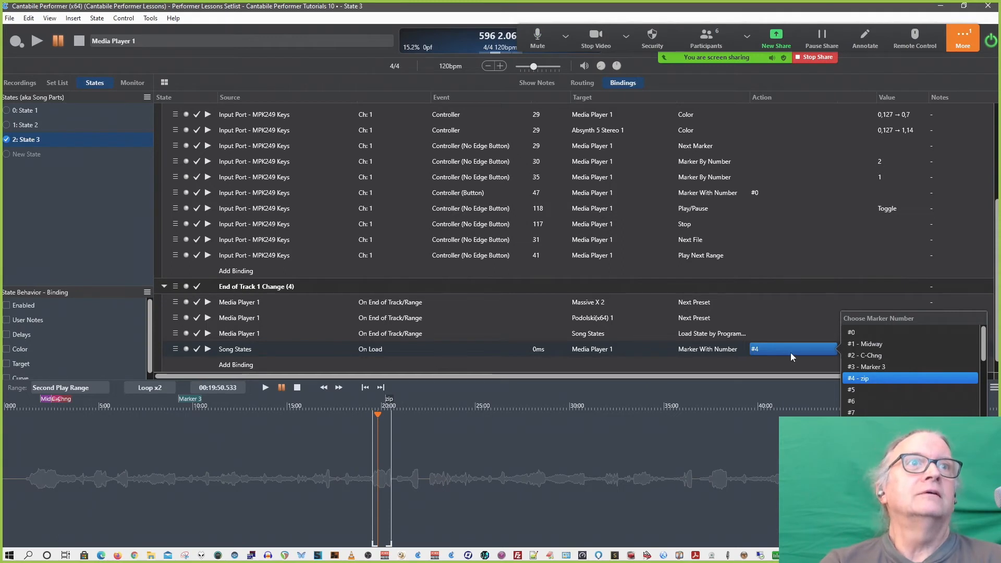
click(866, 379)
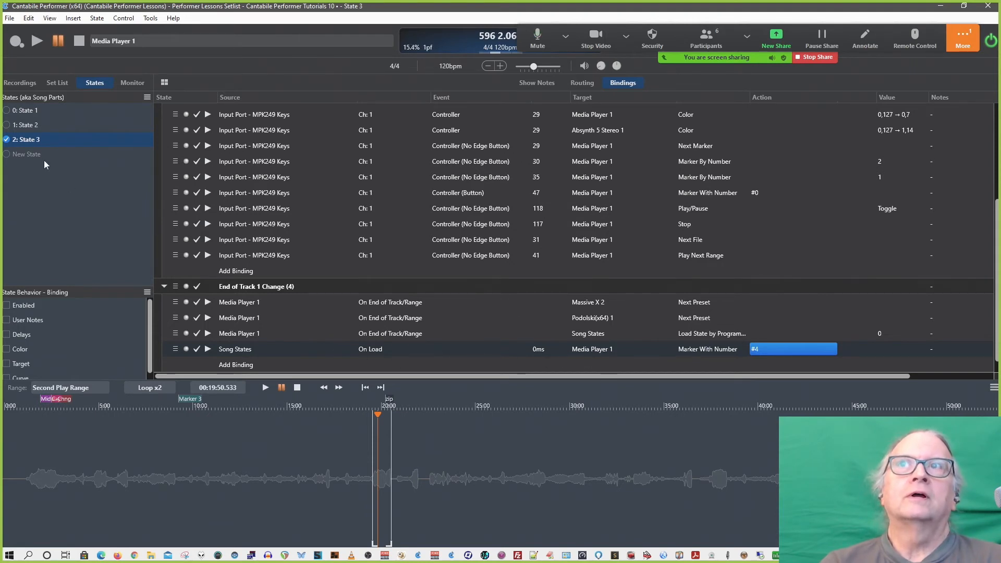
click(7, 127)
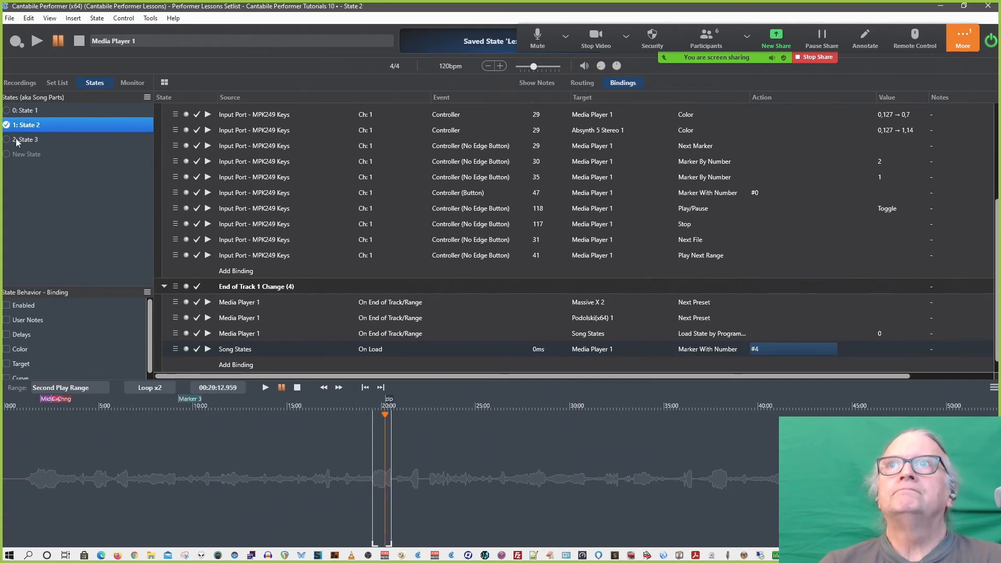
click(6, 141)
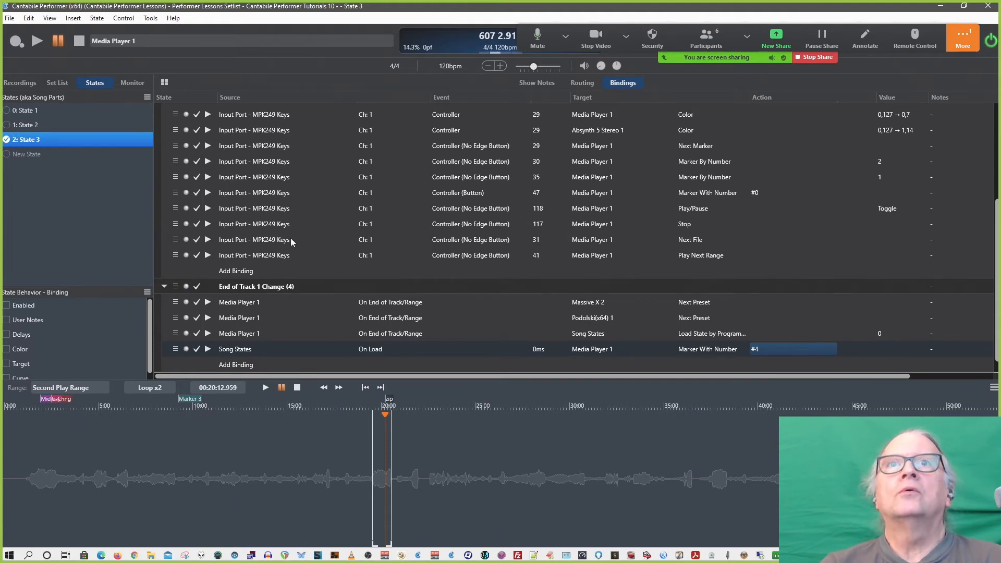
Change the Song States binding's event to Selected State Program and test it by moving the playback position and switching between State 2 and State 3.
click(379, 349)
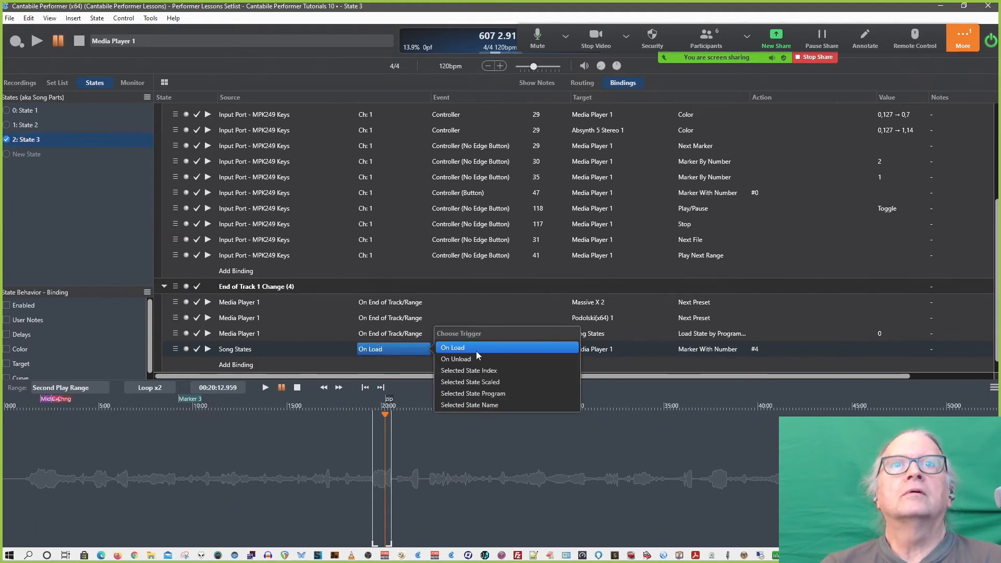
click(482, 394)
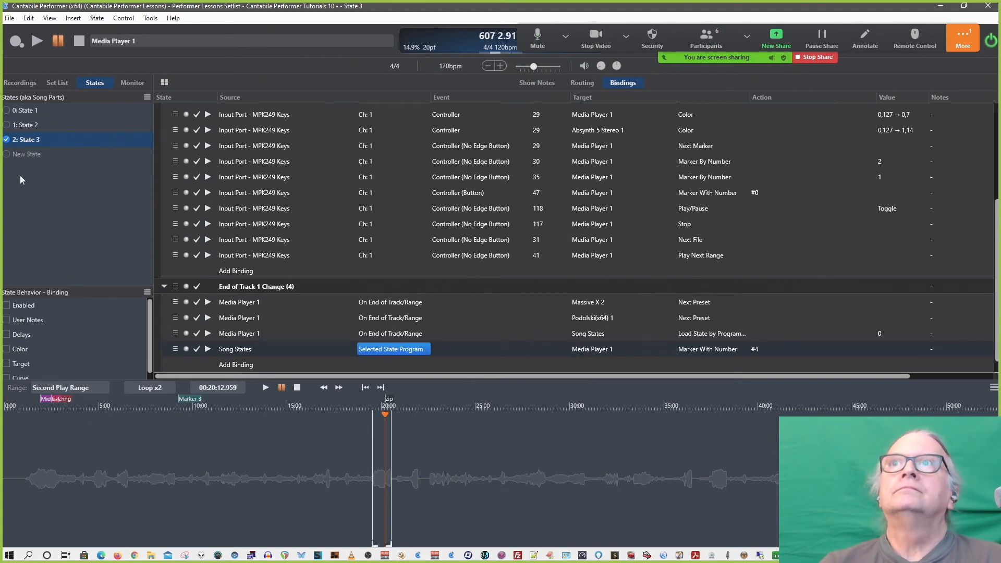
click(9, 125)
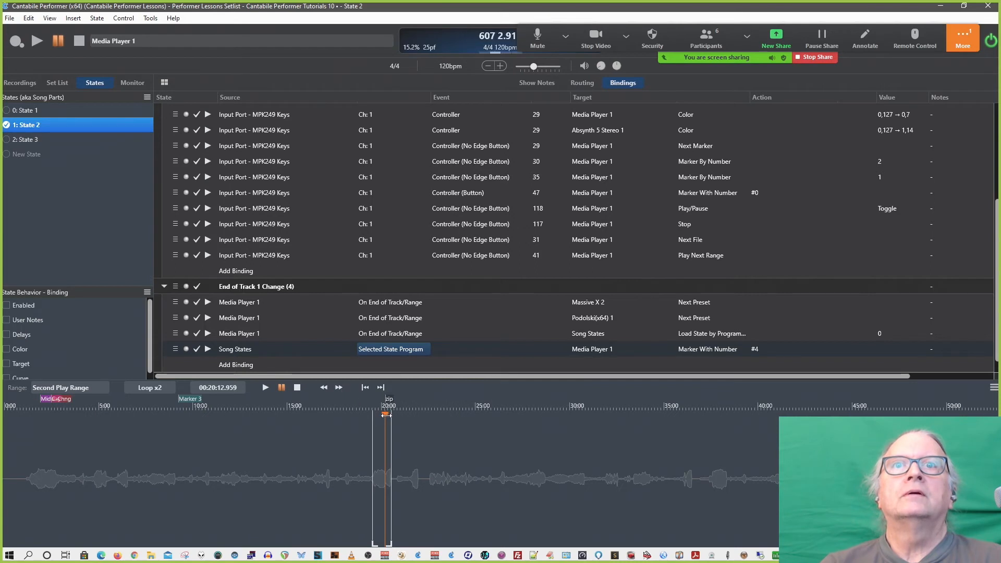
drag(386, 414, 376, 414)
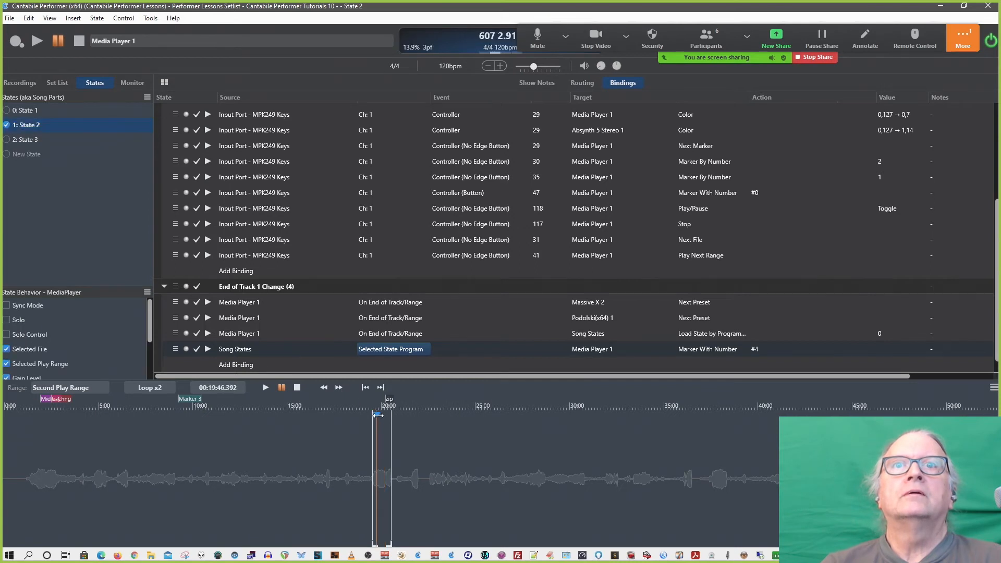
click(9, 141)
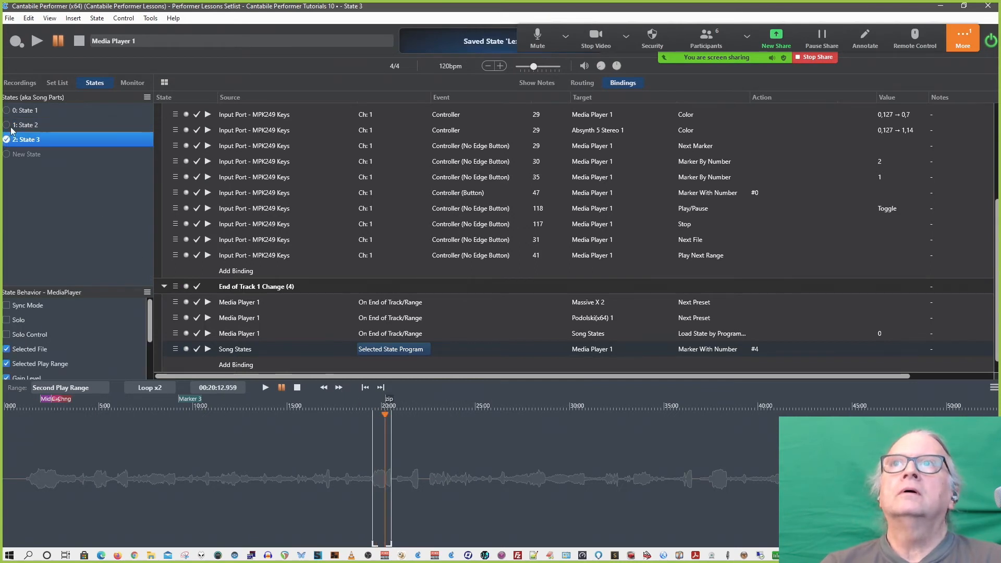
click(7, 125)
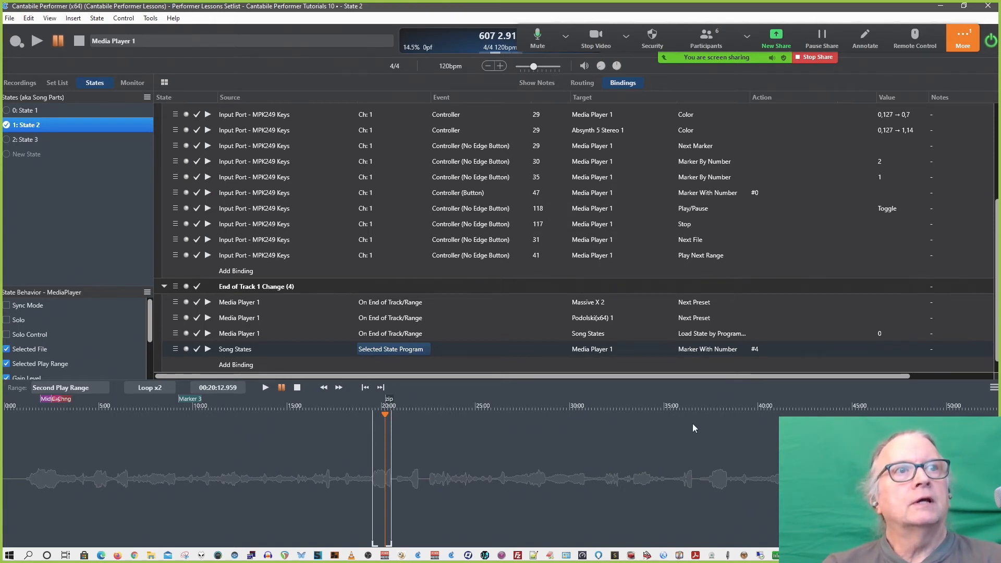
Change the Song States binding's control to Marker By Number.
click(994, 387)
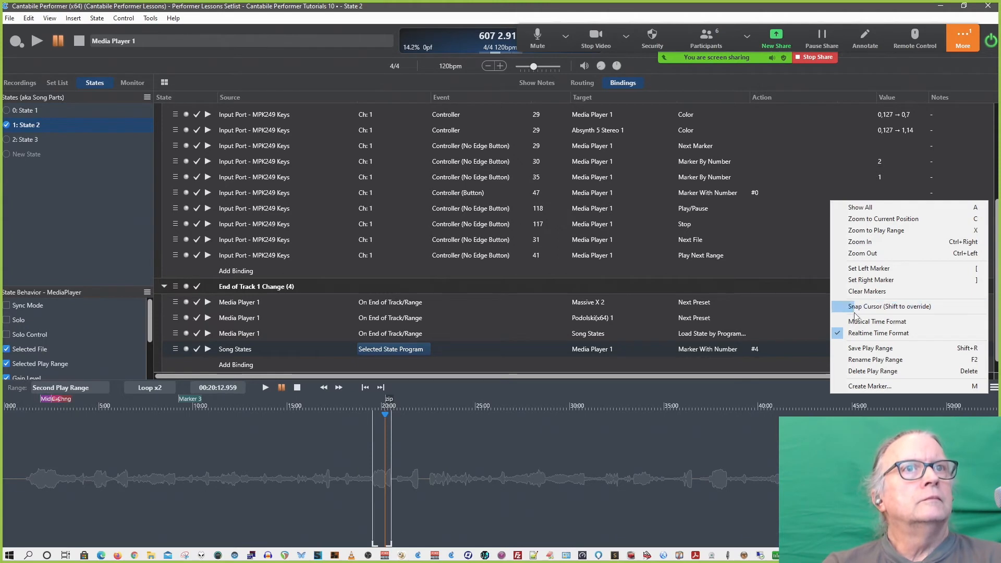
click(723, 349)
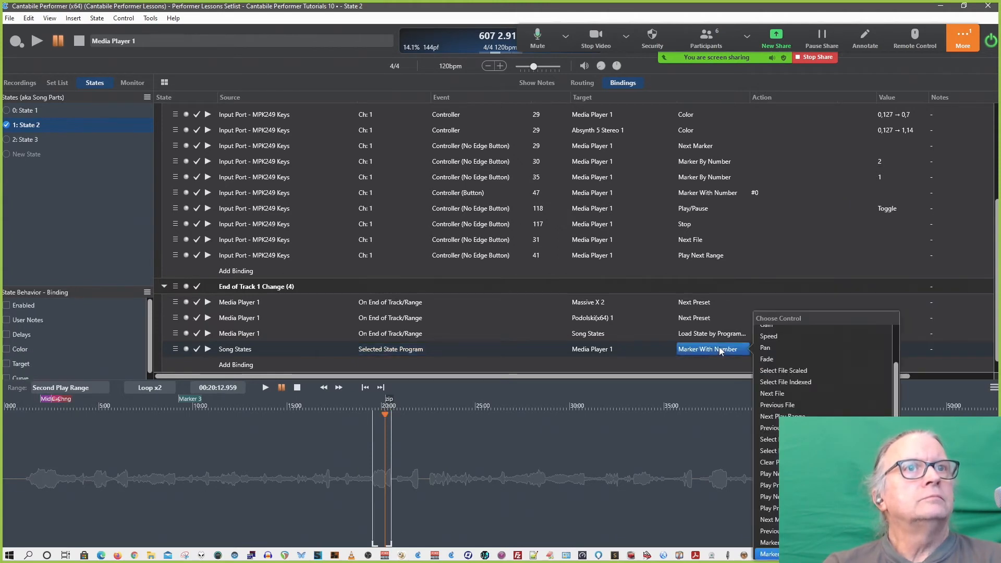
click(769, 542)
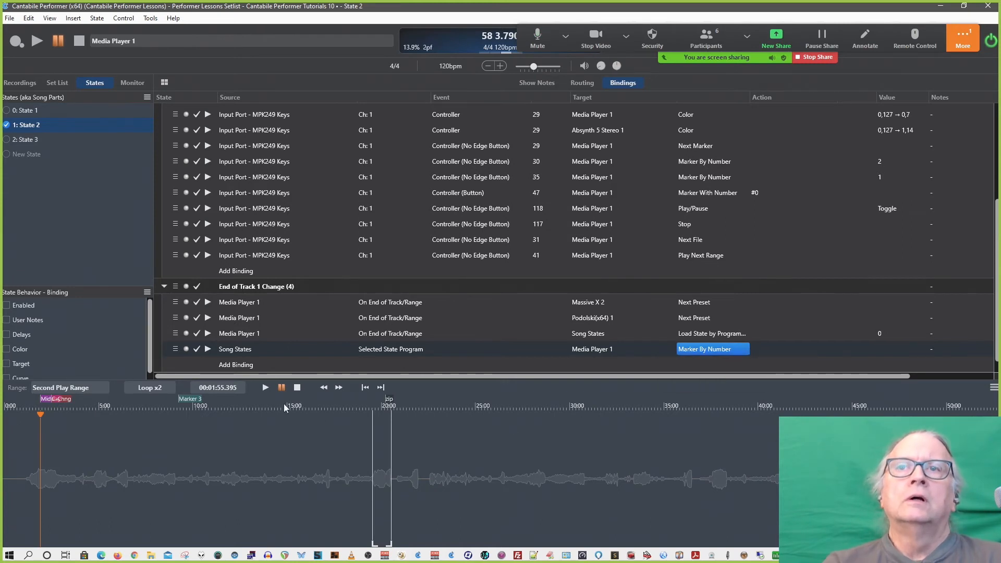
Show marker numbers on the media player timeline and reassign all marker numbers.
click(186, 402)
right_click(185, 401)
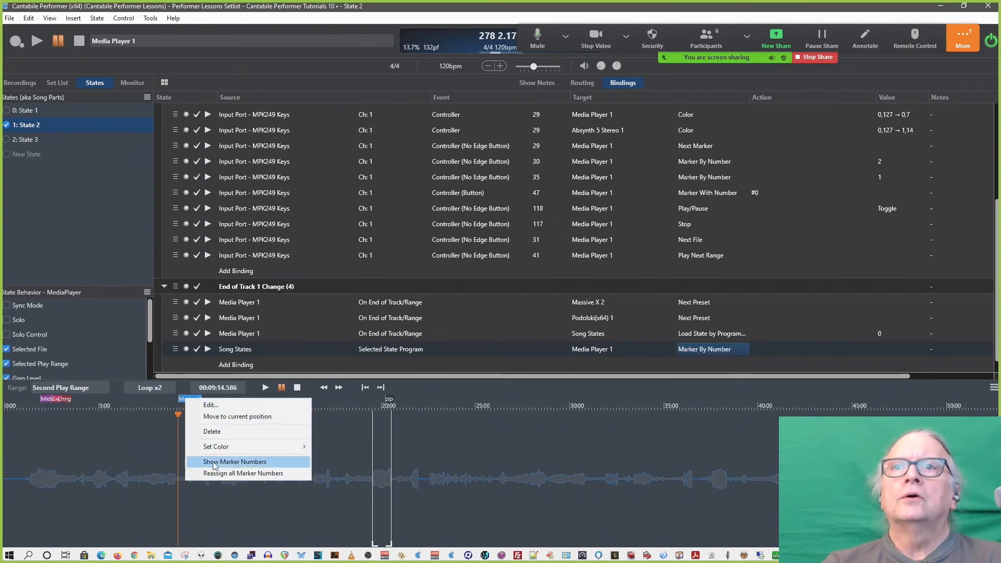
click(255, 462)
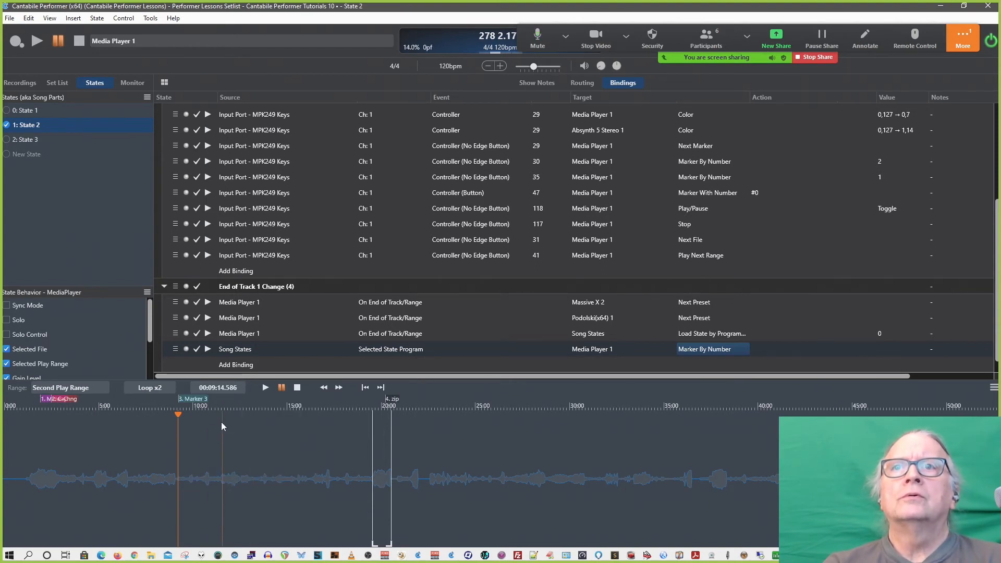
right_click(201, 403)
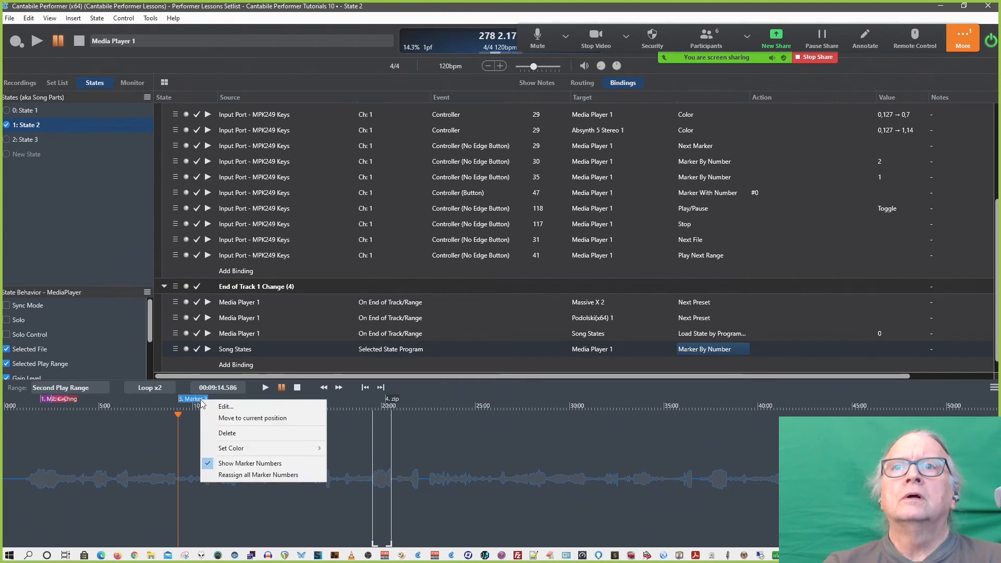
click(261, 476)
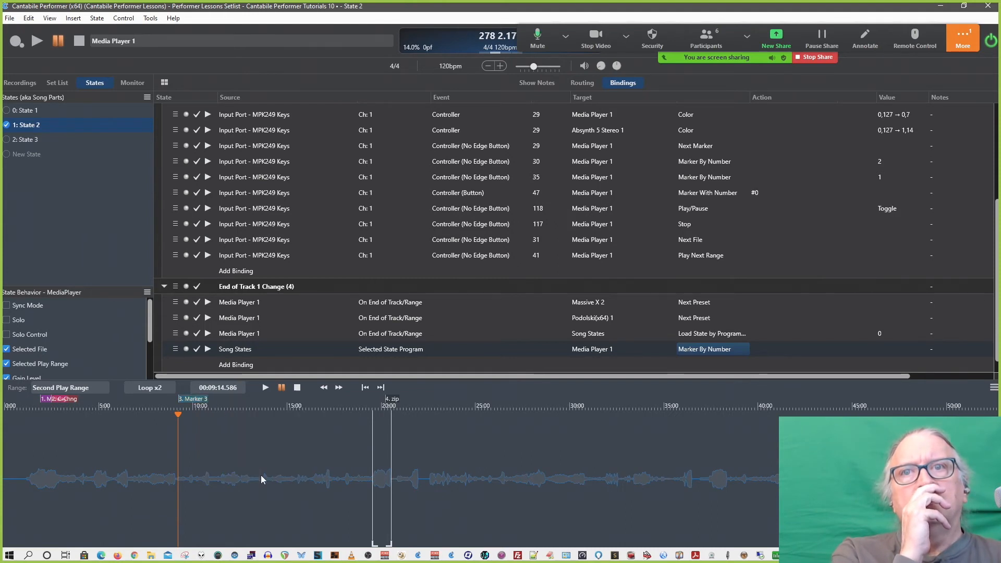
Move the playback position to about 20:02 and move Marker 3 to that position.
right_click(201, 400)
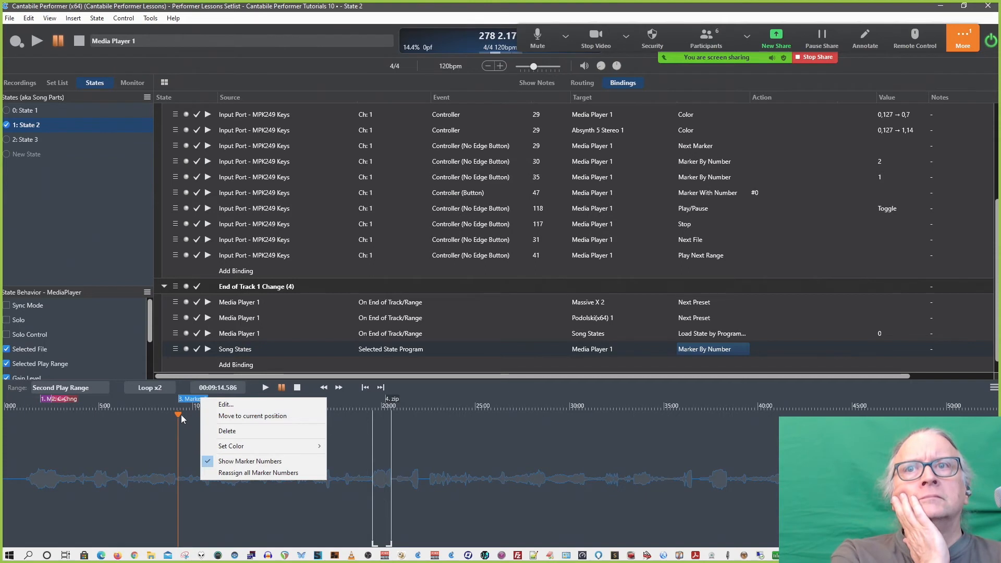
click(229, 417)
click(243, 416)
drag(245, 418, 381, 413)
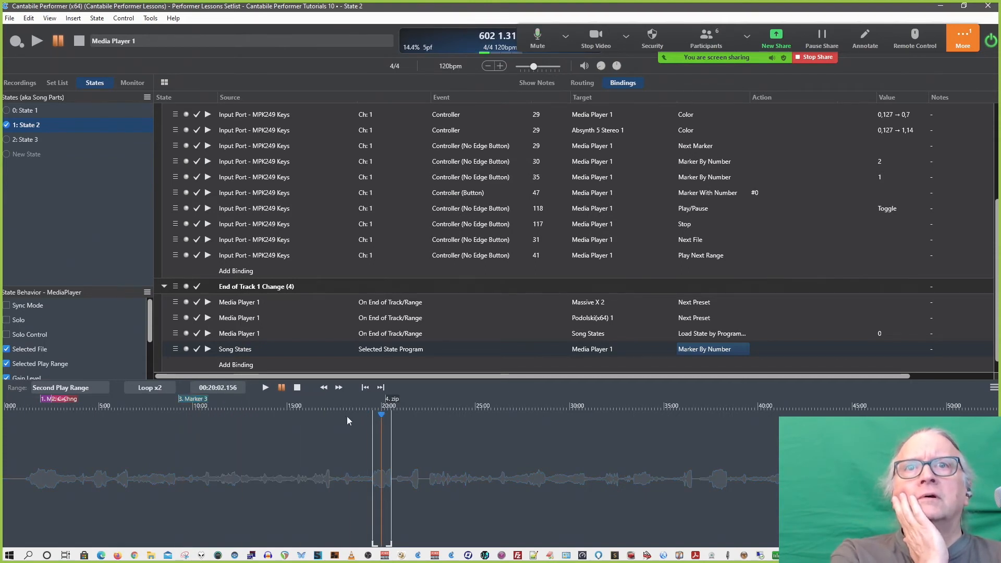
right_click(183, 401)
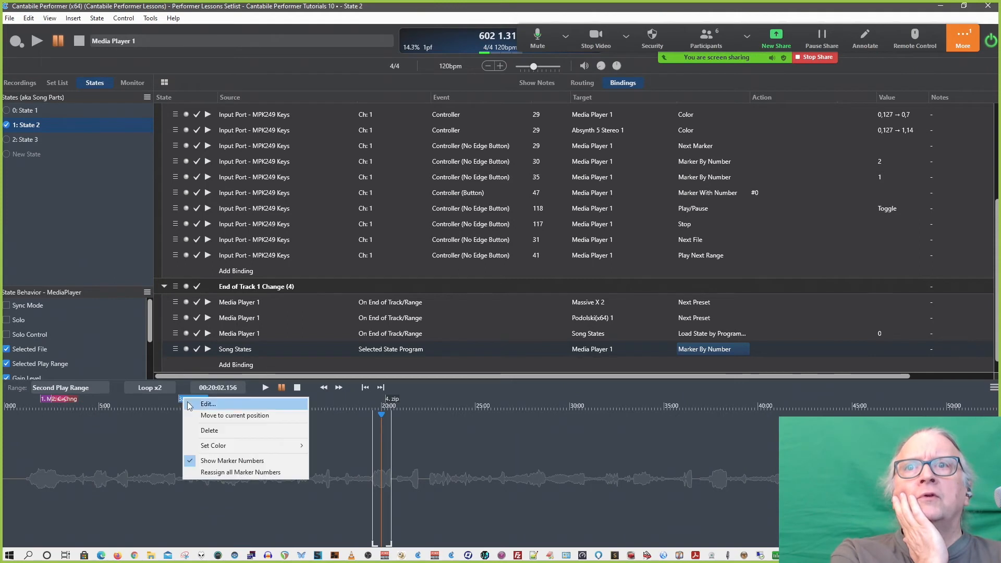
click(216, 417)
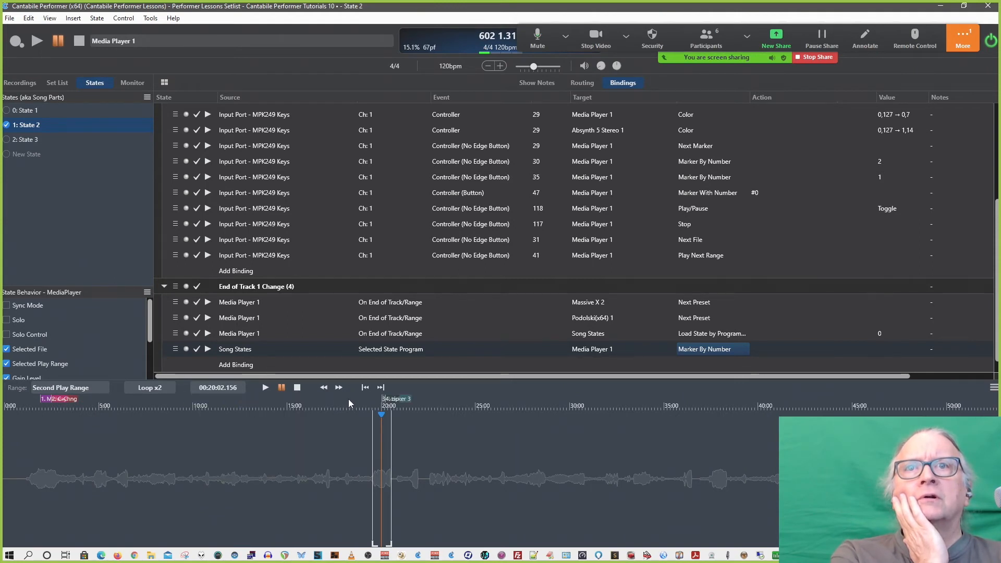
Move the zip marker to a playback position of about 21:58 and reassign all marker numbers.
right_click(397, 400)
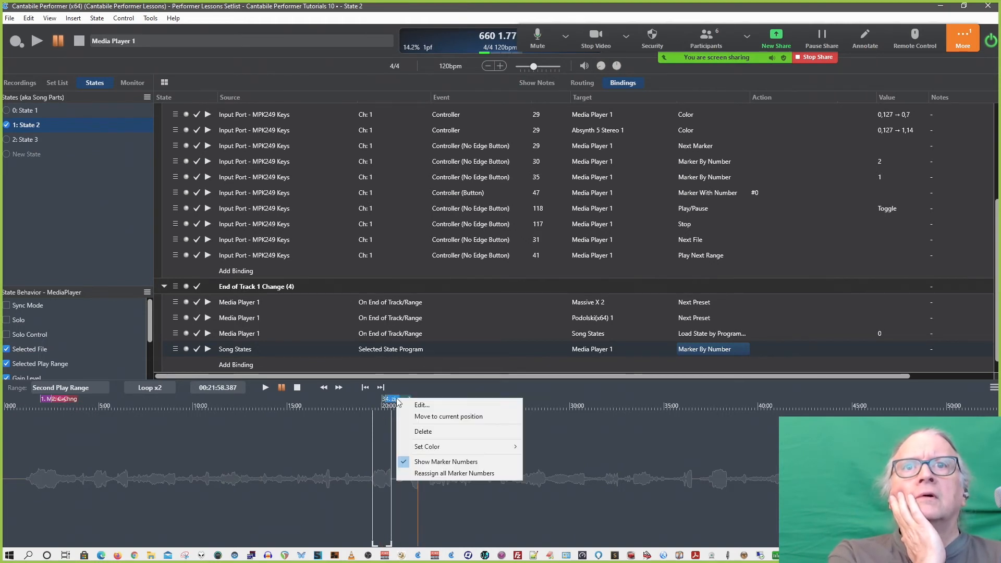
click(431, 417)
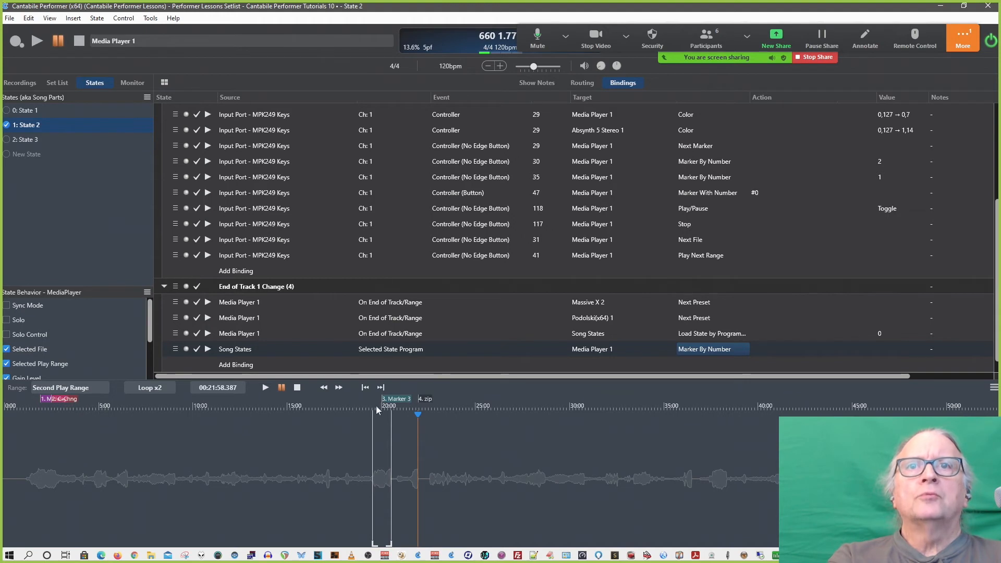
right_click(392, 400)
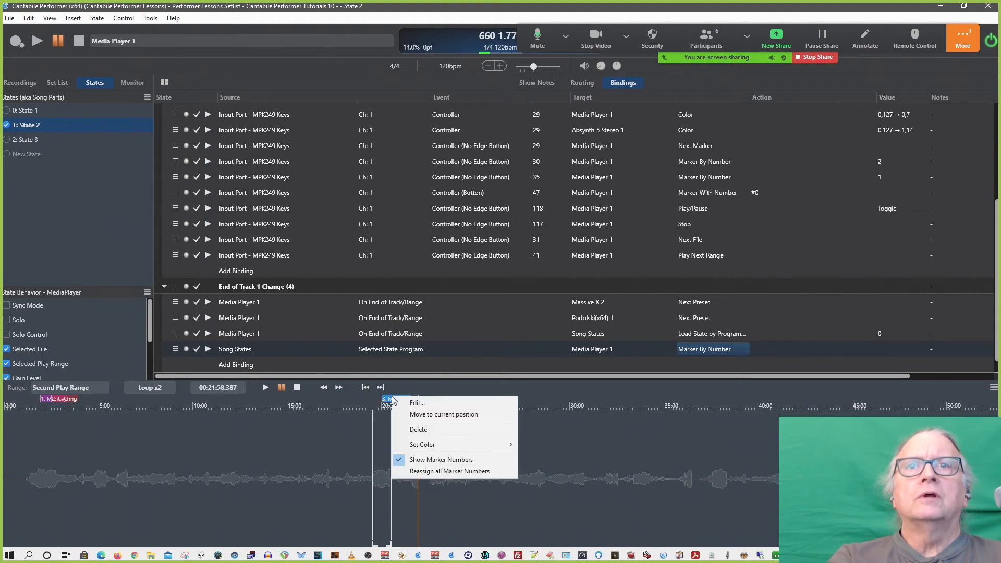
click(434, 472)
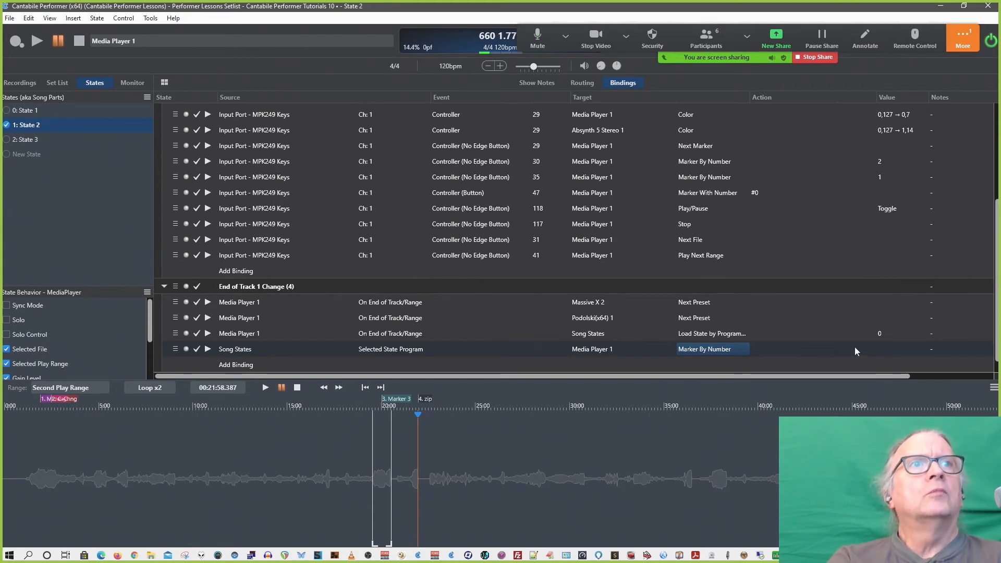
Change the Song States binding's control to Marker With Number and open its marker number choices.
click(757, 348)
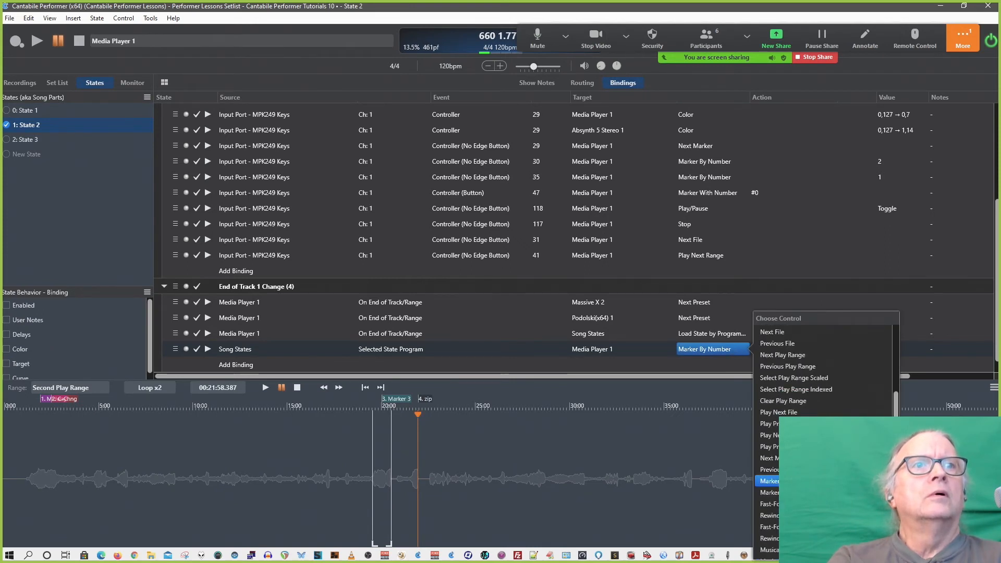
key(Return)
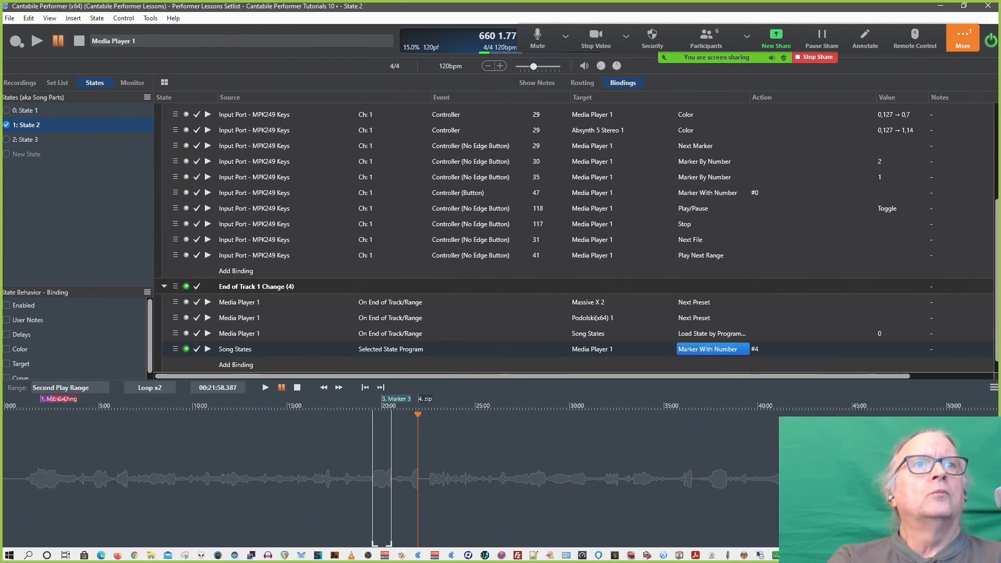
click(758, 349)
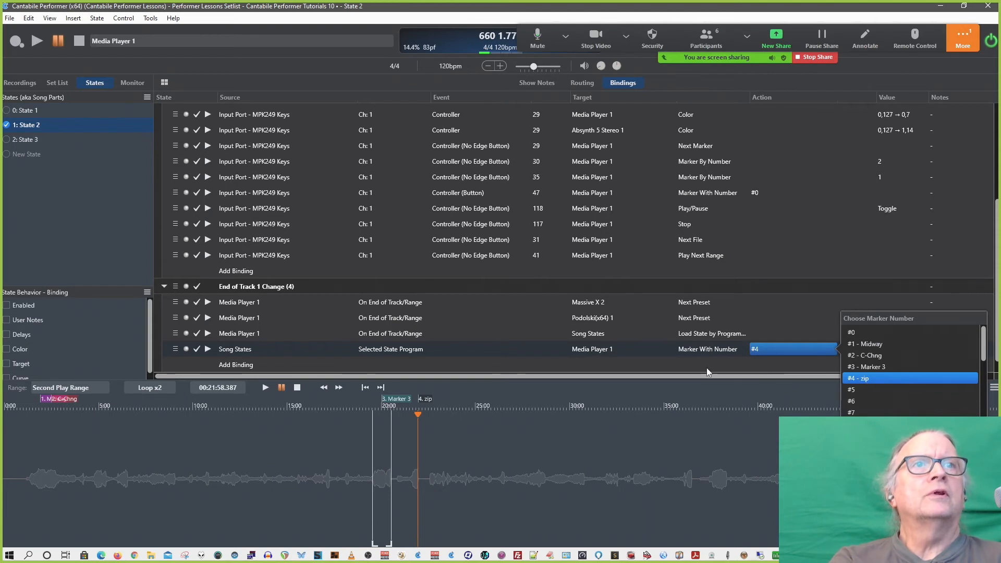
Set the Song States binding's control back to Marker By Number.
click(721, 349)
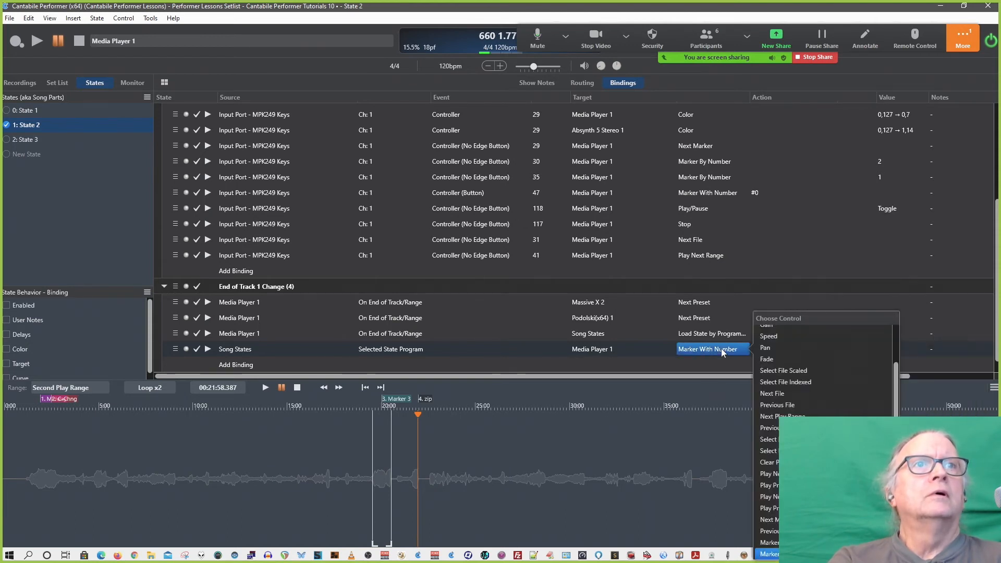
scroll(774, 353, down, 1)
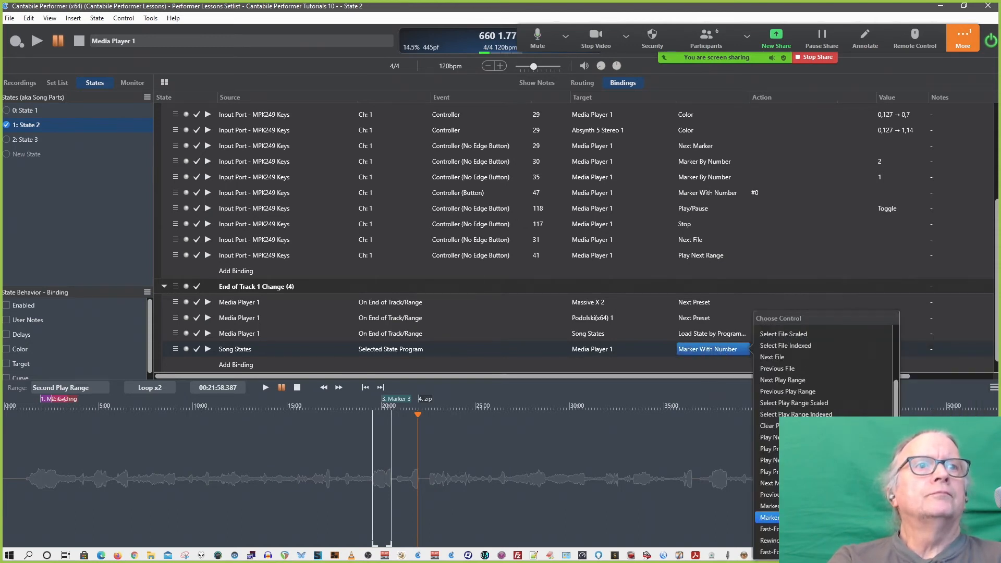
click(769, 506)
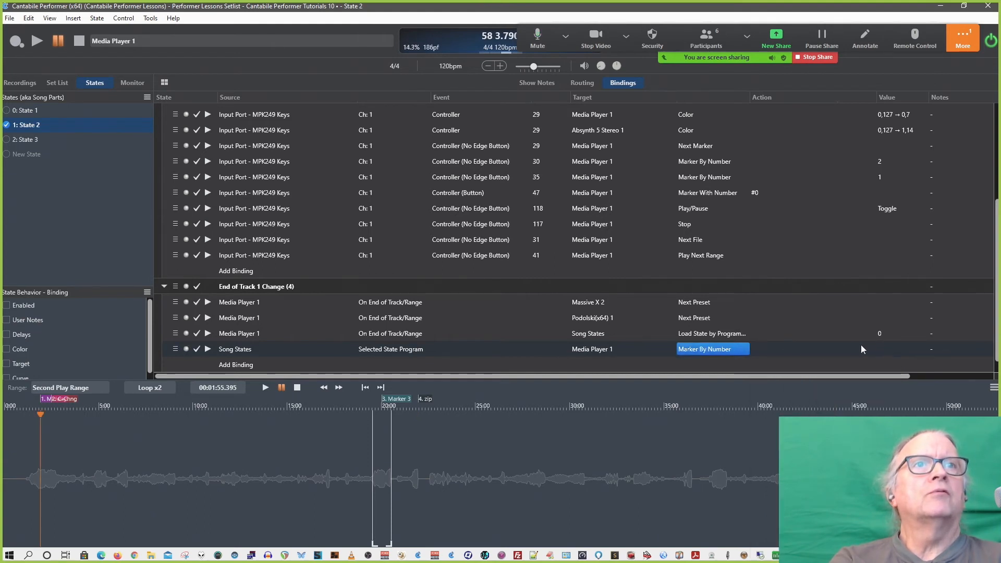
Look through the control choices and the trigger choices available for the Song States binding.
click(720, 351)
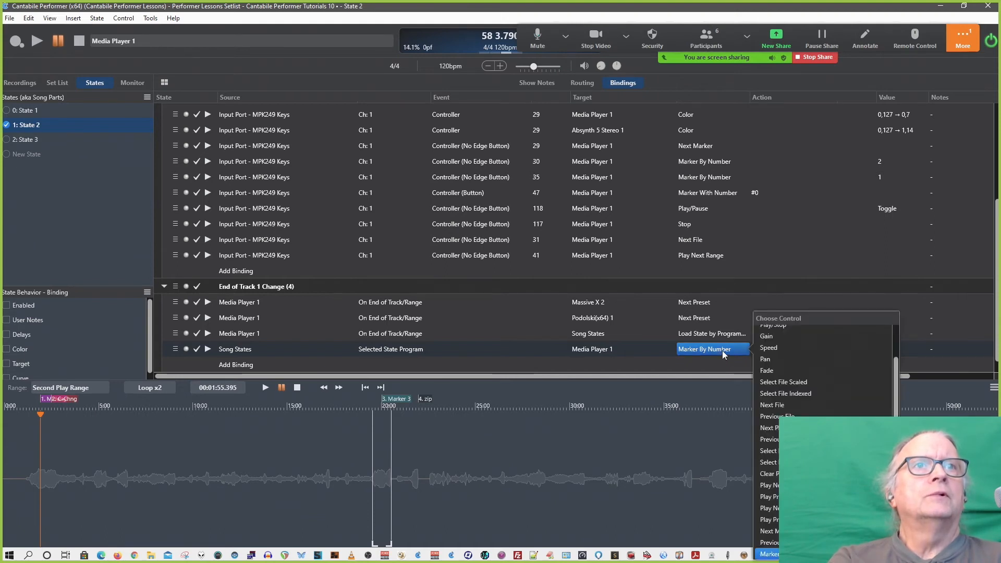
click(722, 354)
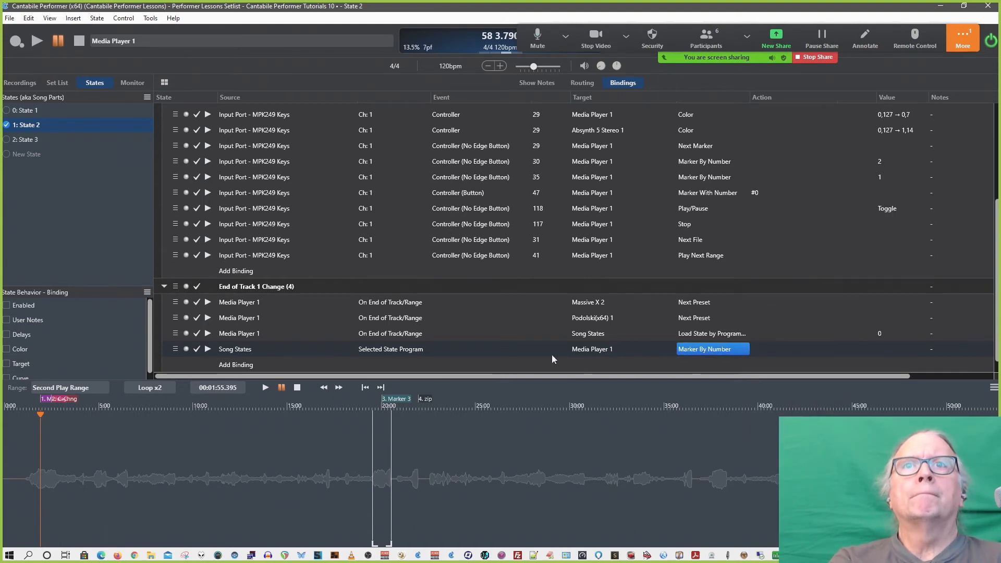
click(407, 349)
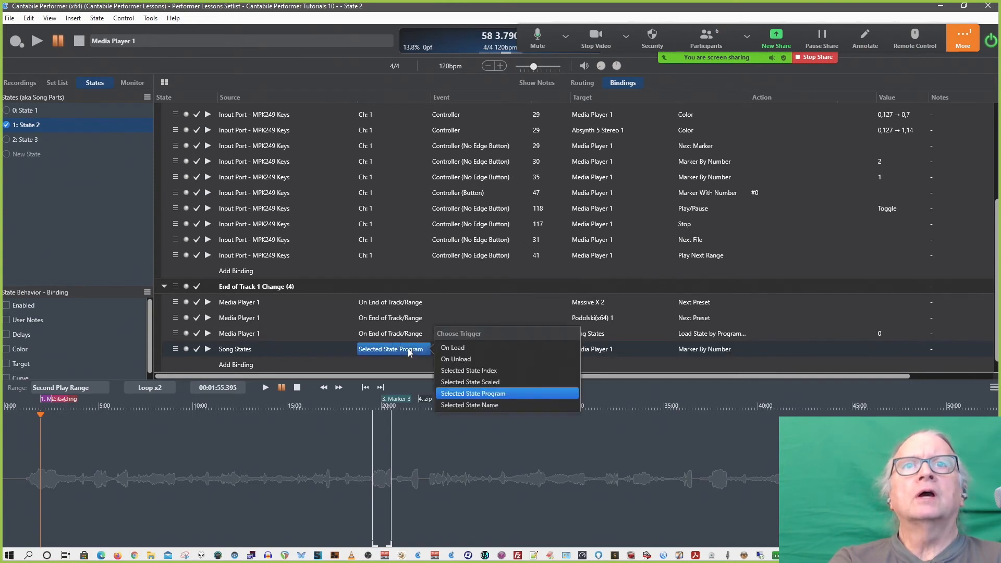
click(408, 348)
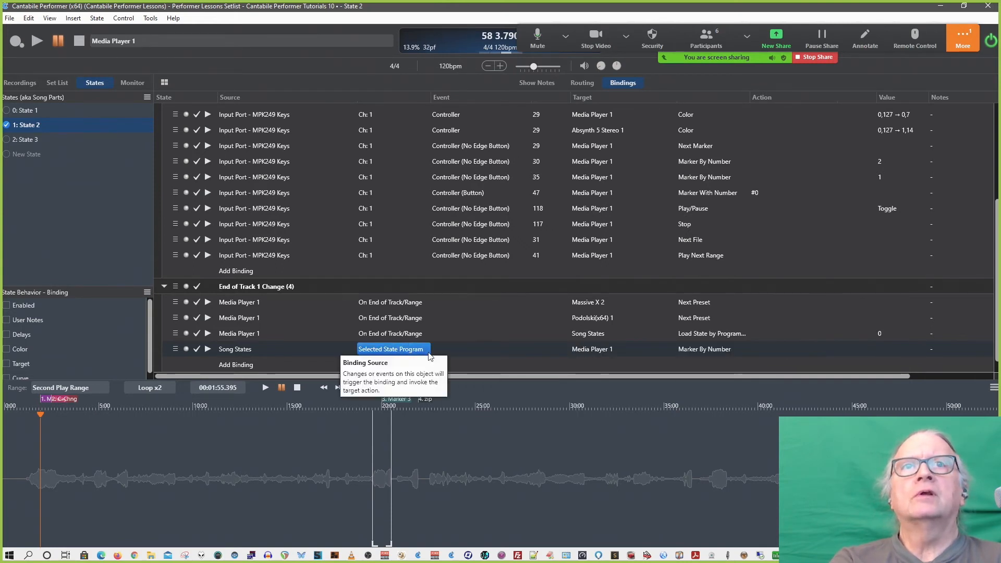
click(706, 349)
click(749, 348)
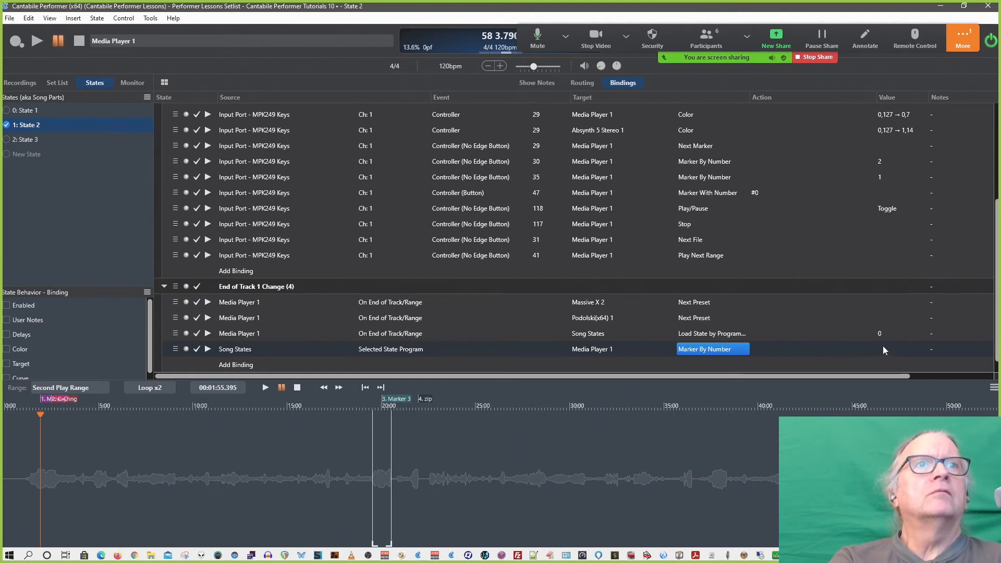
Switch the Song States binding to Marker With Number #4 and check the selectable marker numbers.
click(734, 349)
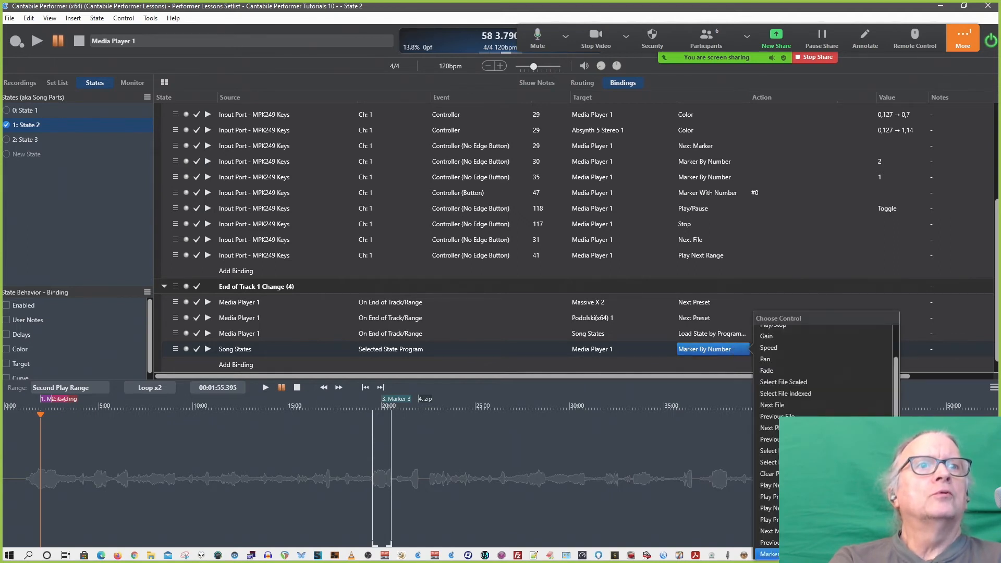
click(792, 529)
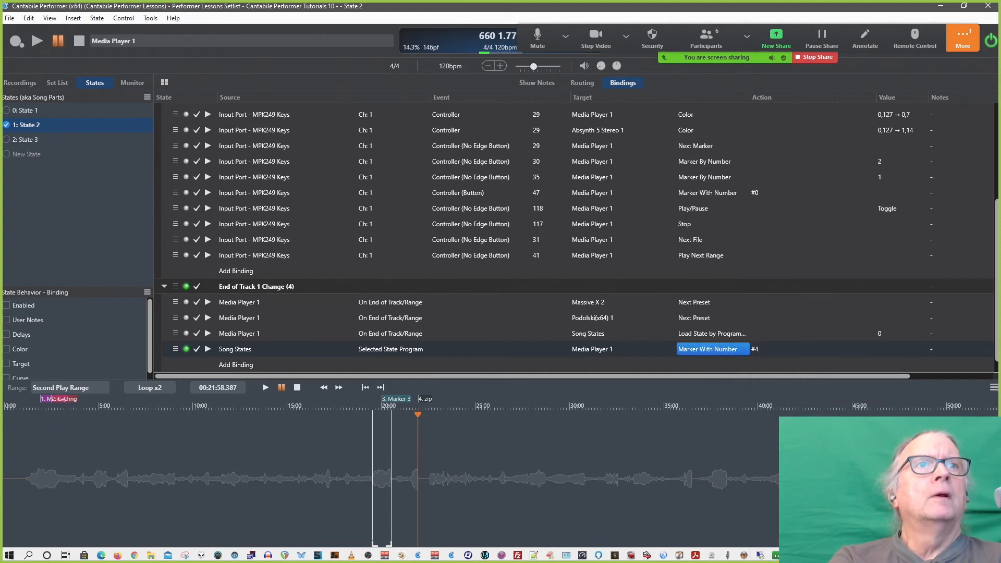
click(756, 350)
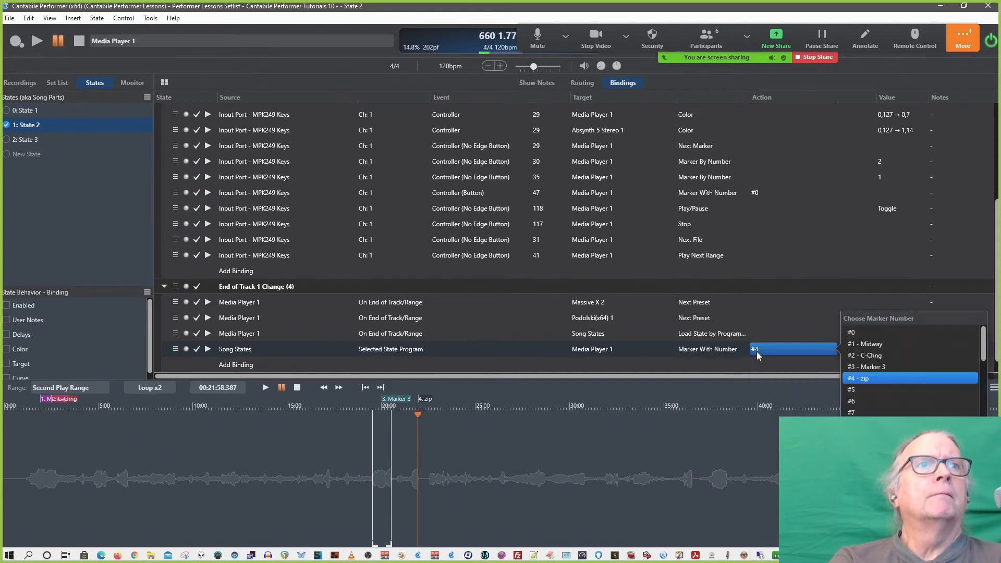
click(726, 348)
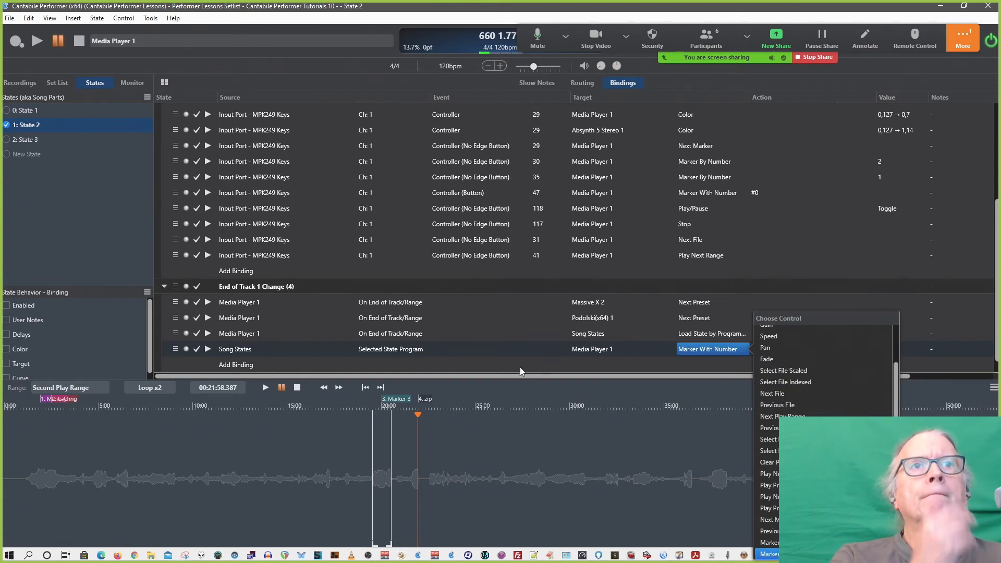
click(692, 350)
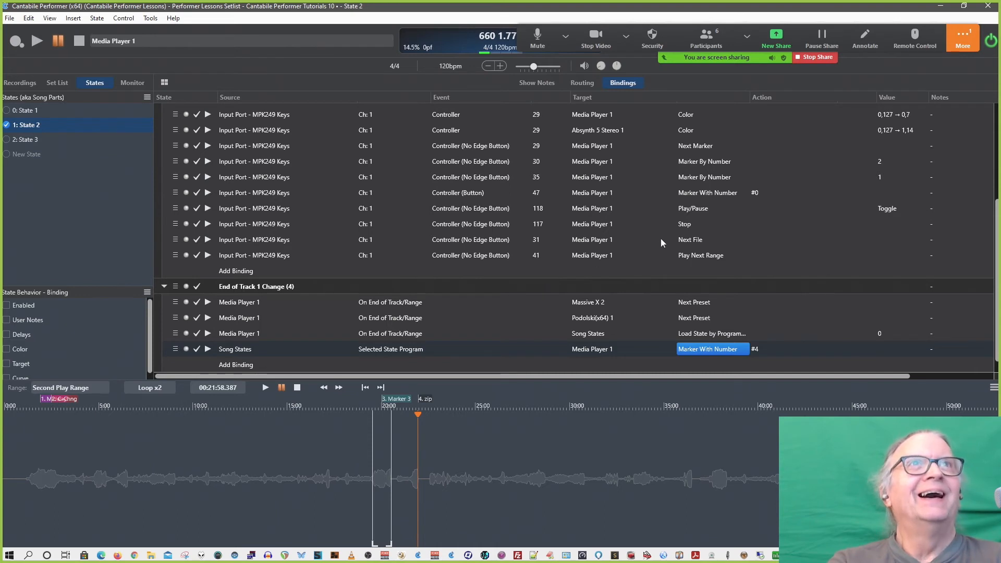
Add a binding to the End of Track 1 Change group with Media Player 1 - MIDI Out as source on the Omni channel.
click(993, 388)
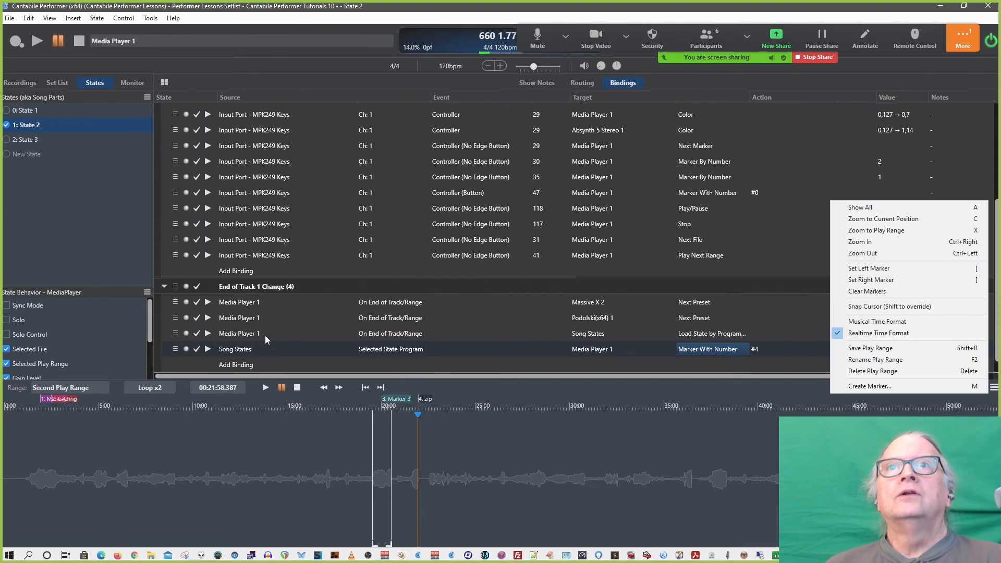
click(274, 366)
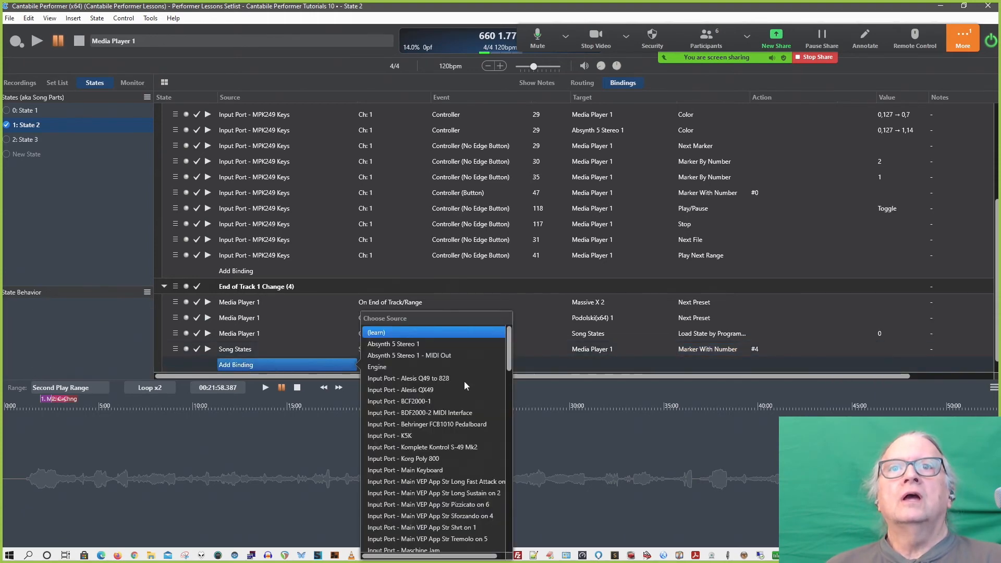
scroll(465, 385, down, 15)
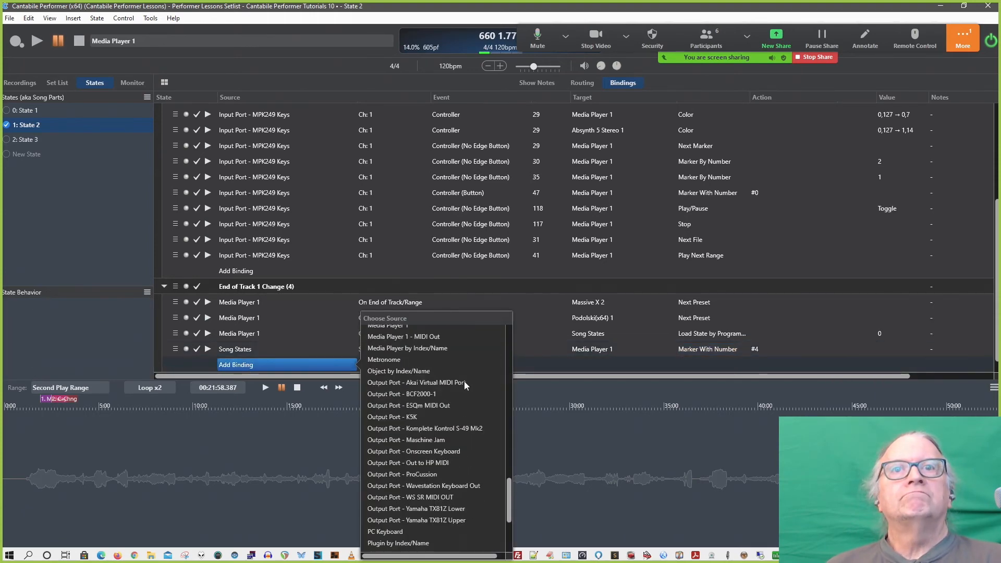
click(411, 336)
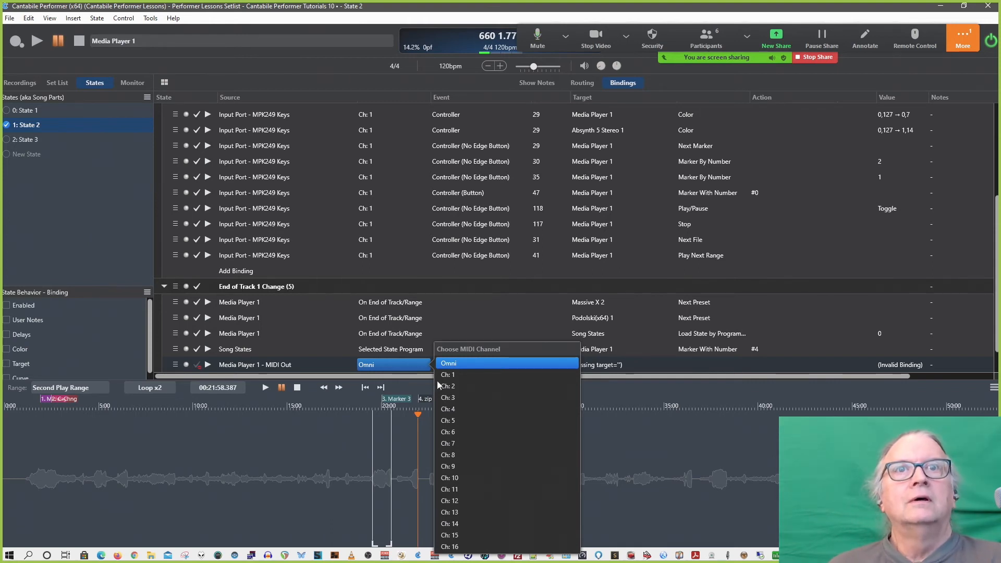
click(390, 364)
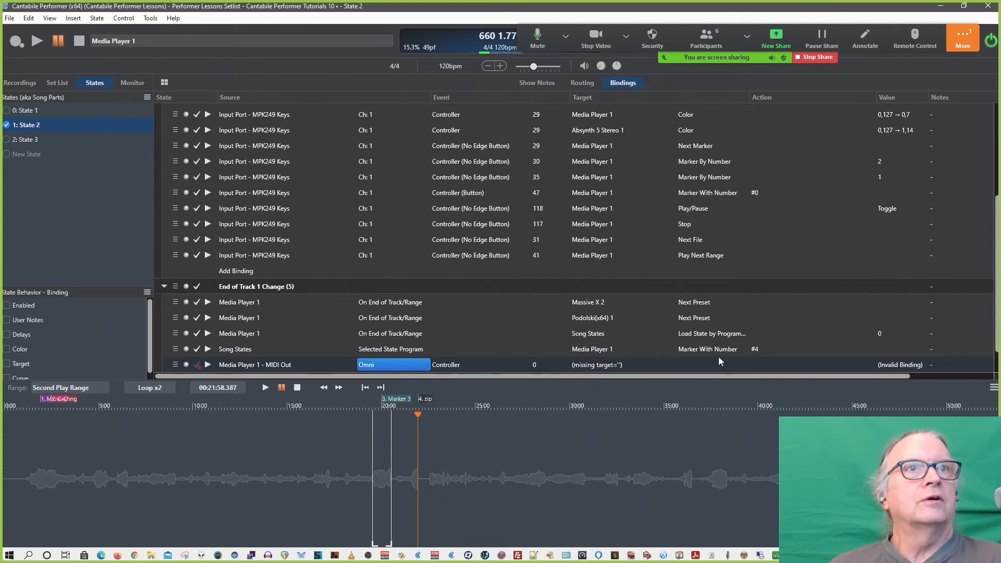
Examine the MIDI event kinds and controller numbers available for the Media Player 1 - MIDI Out binding.
click(463, 365)
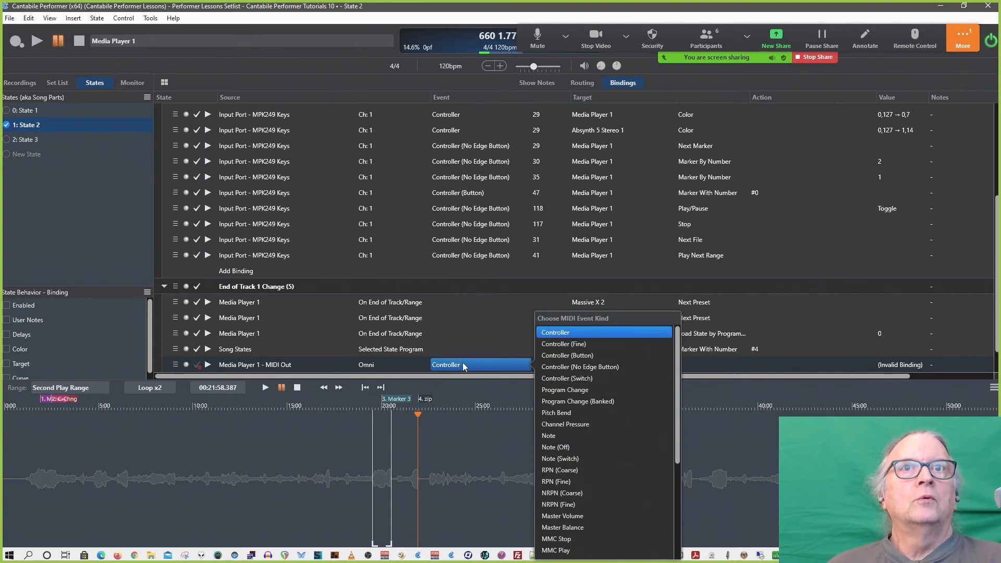
scroll(570, 357, down, 5)
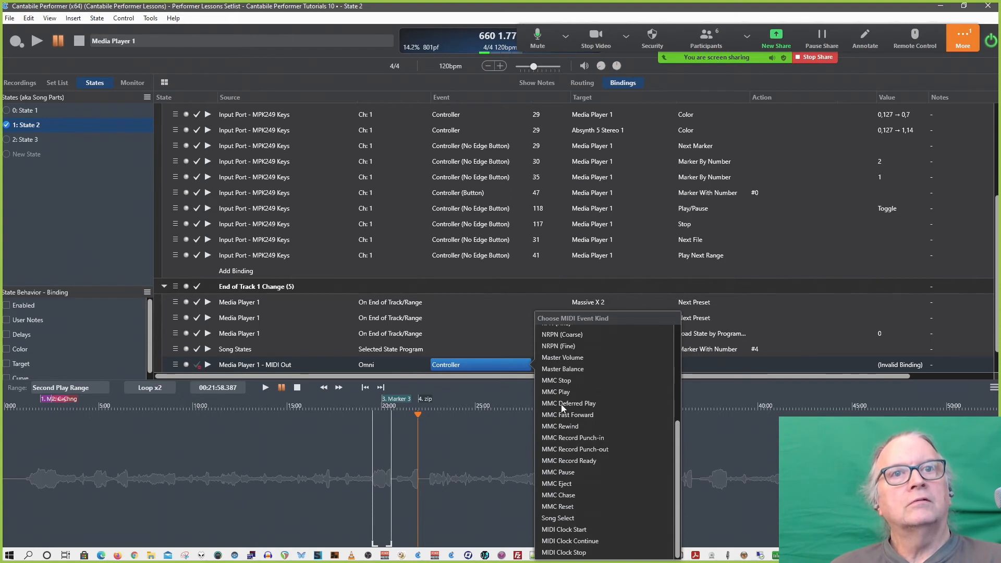
scroll(576, 418, up, 5)
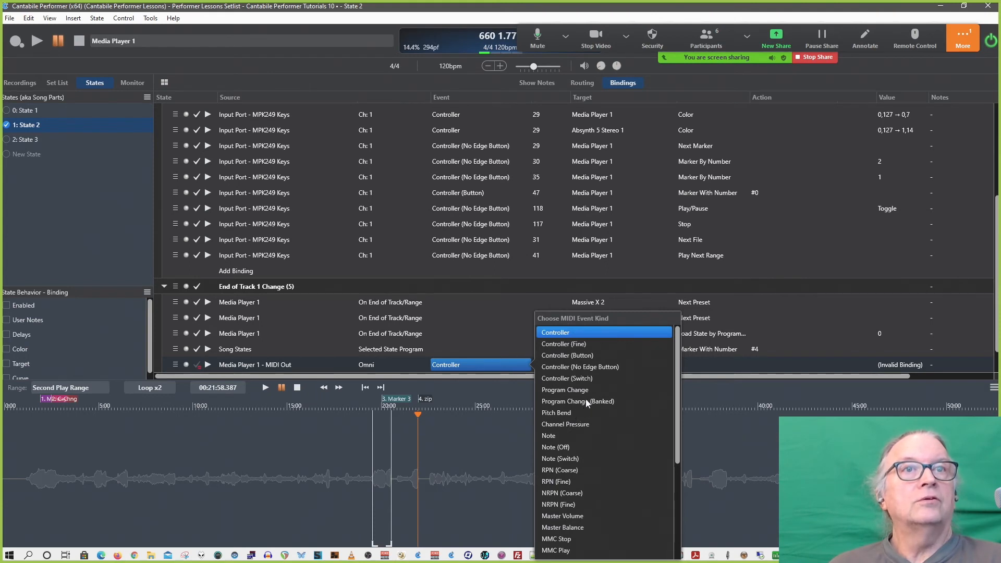
click(486, 362)
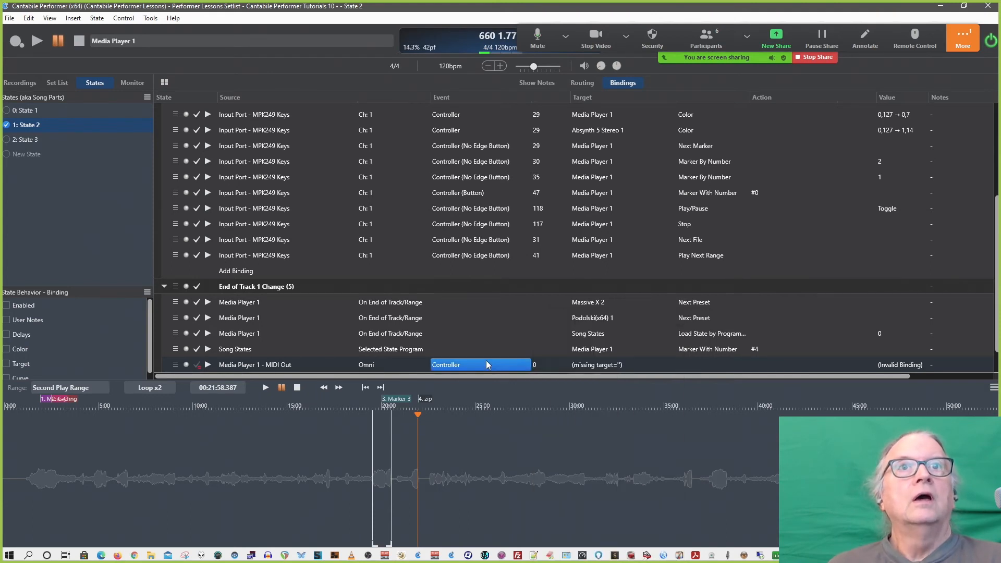
click(541, 366)
click(541, 366)
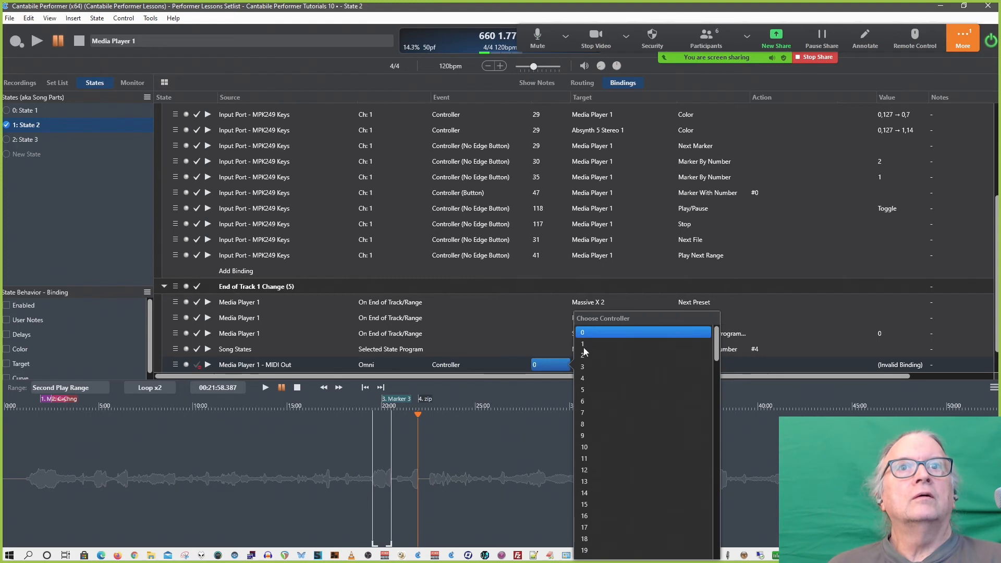
click(477, 364)
click(705, 361)
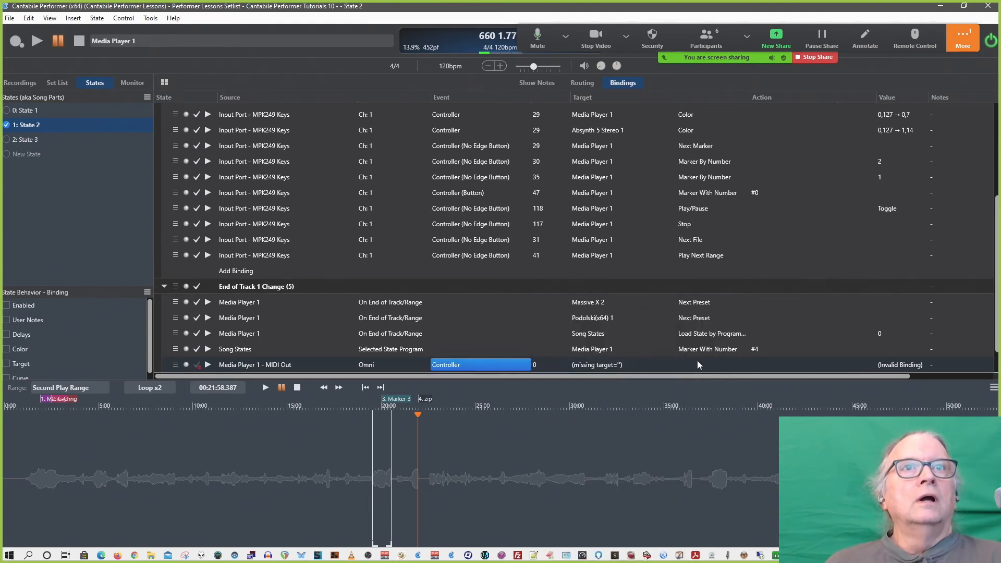
Browse the targets available for the Media Player 1 - MIDI Out binding, including the loopback ports.
click(620, 364)
scroll(724, 398, down, 10)
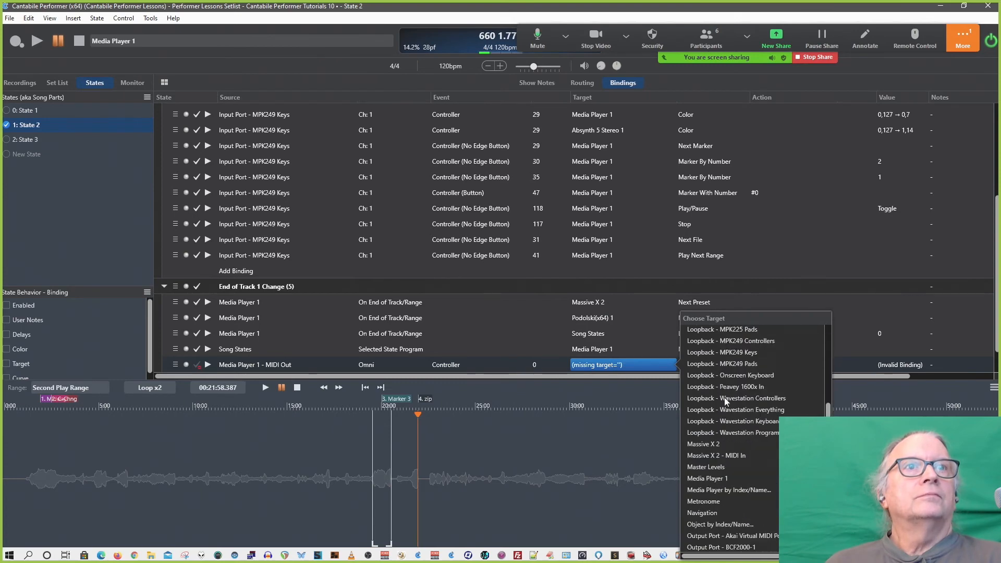
scroll(725, 397, up, 10)
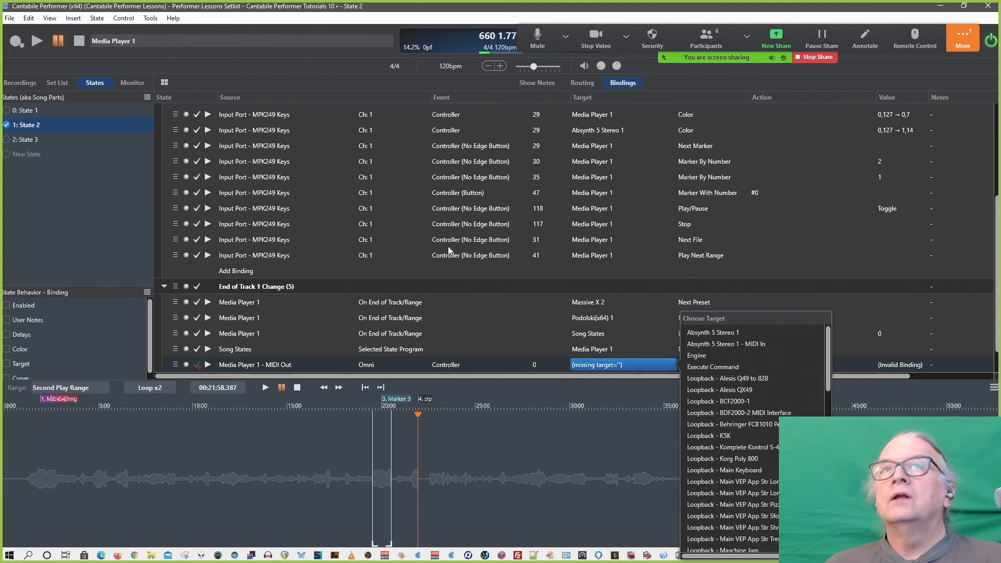
Turn off Show Loopback Ports in the Miscellaneous options and save the settings.
click(157, 18)
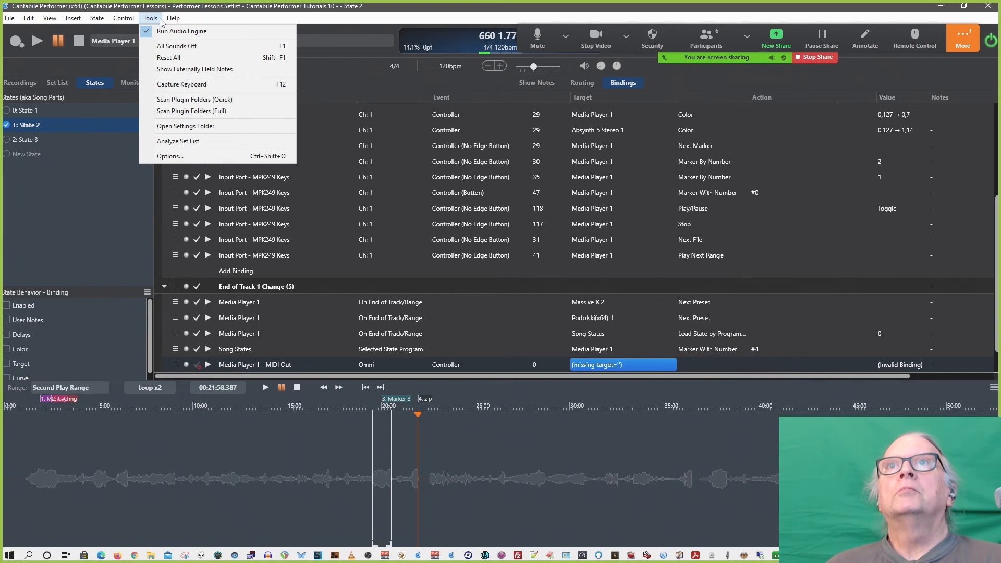
click(212, 157)
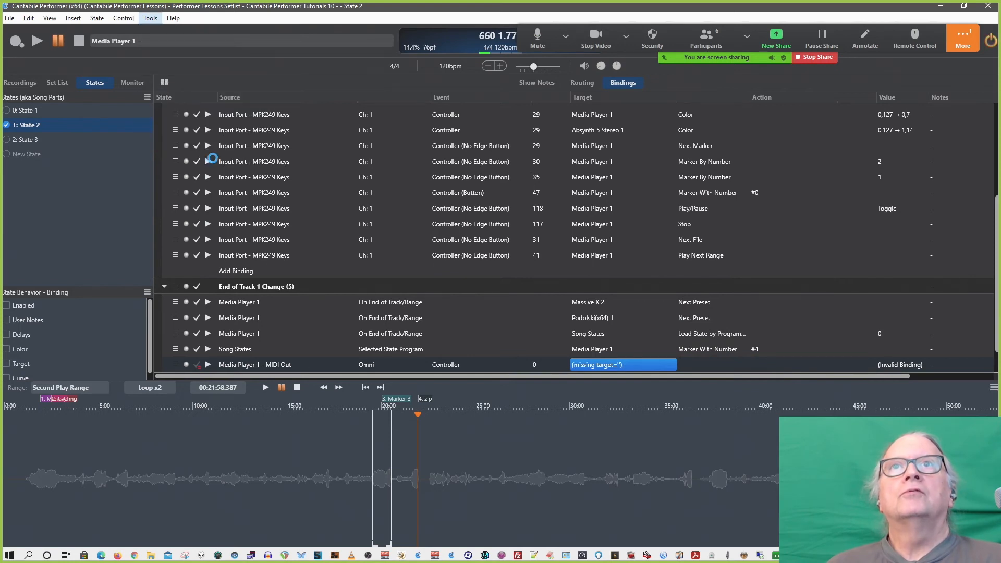
click(289, 297)
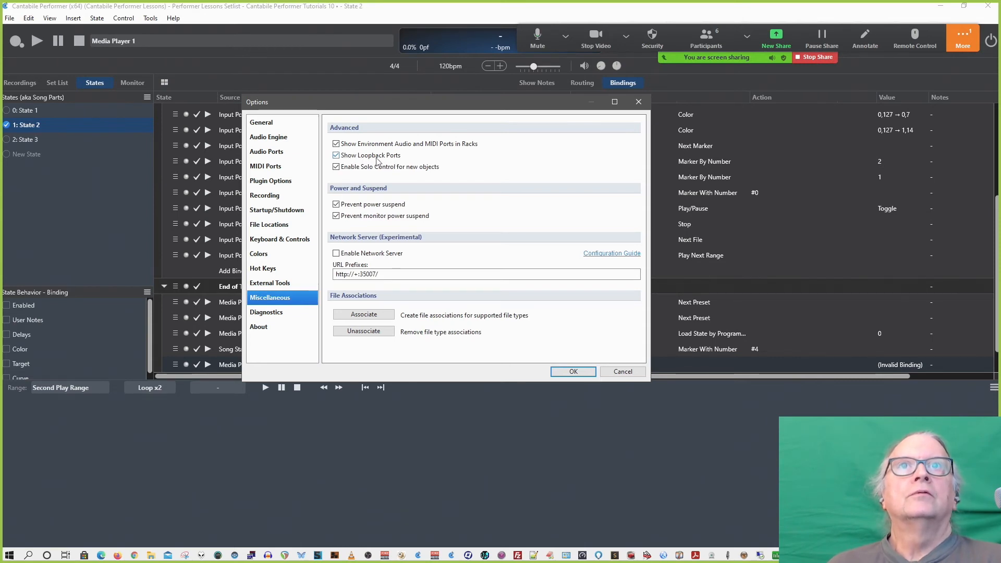
click(337, 156)
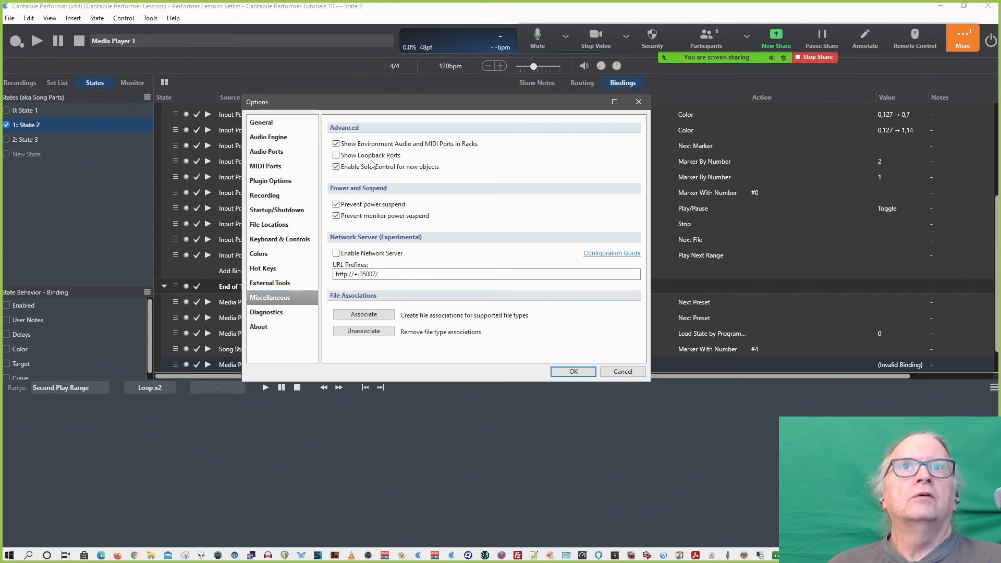
click(574, 372)
click(574, 368)
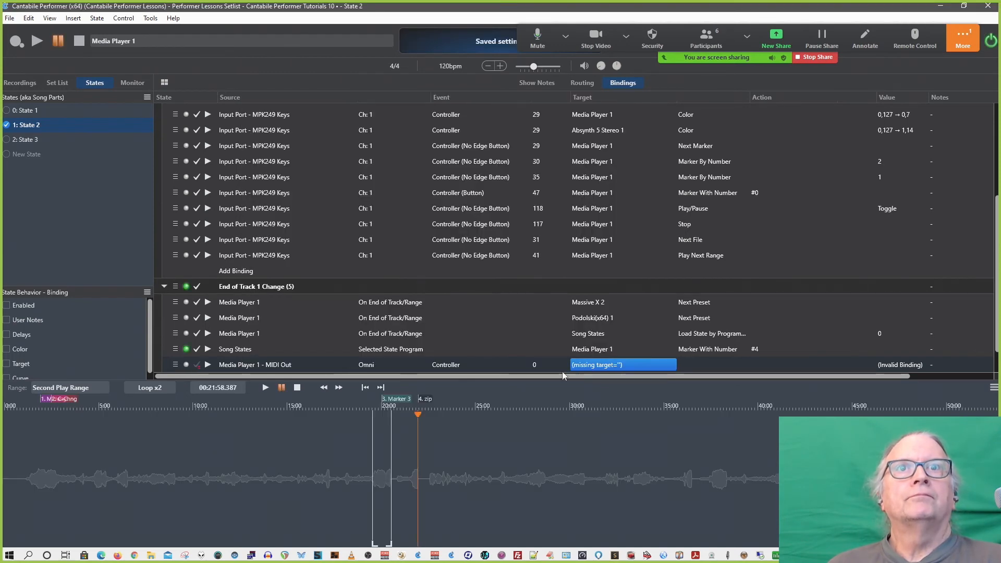
Set the target of the Media Player 1 - MIDI Out binding to Recorder with Record Start/Stop as its assigned control.
click(603, 365)
scroll(727, 374, down, 10)
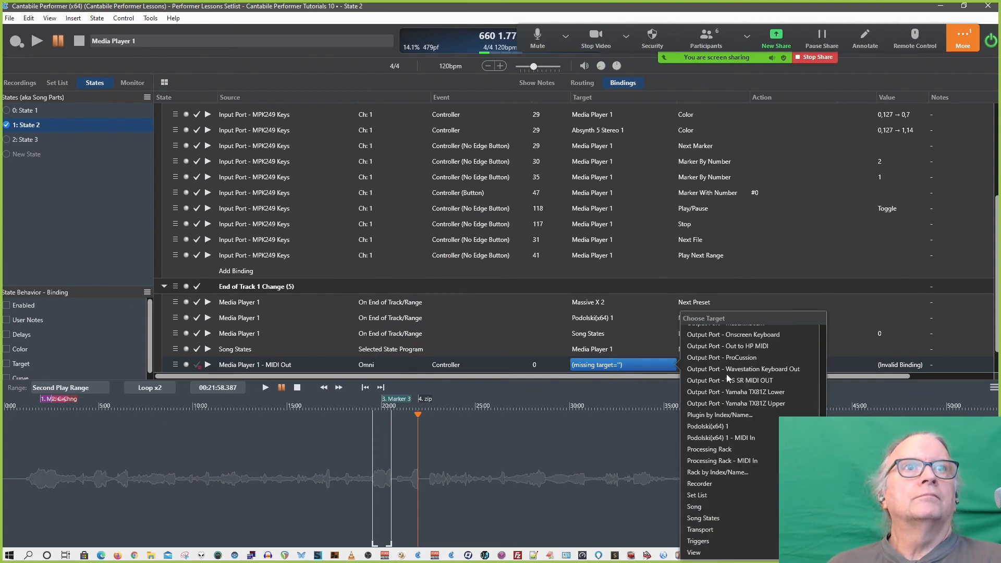
scroll(727, 373, up, 6)
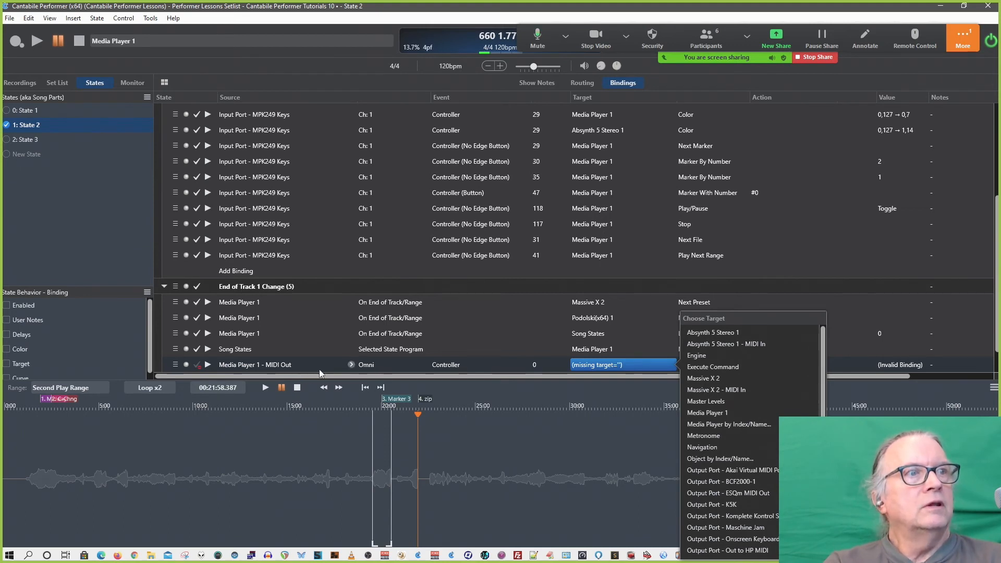
click(599, 367)
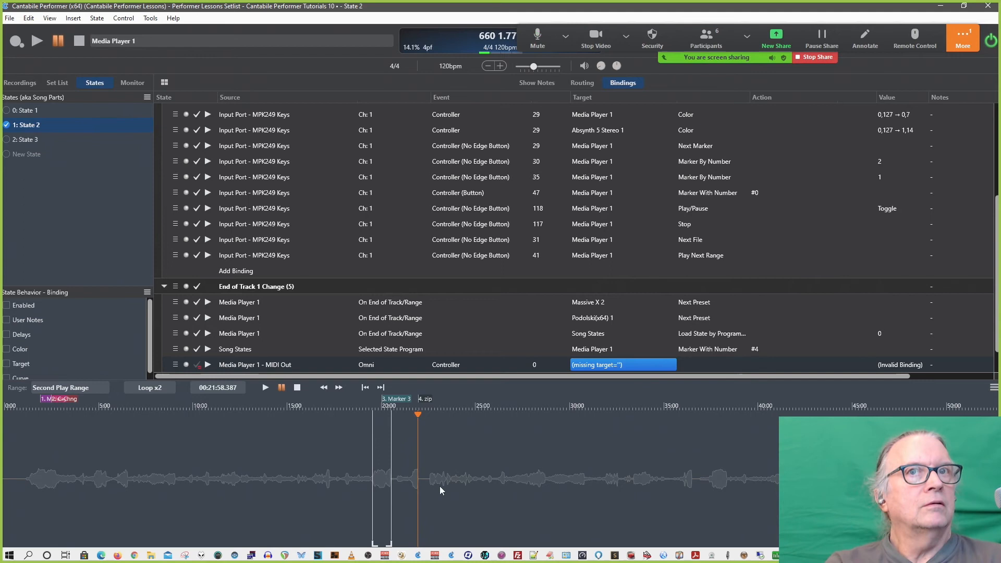
click(602, 367)
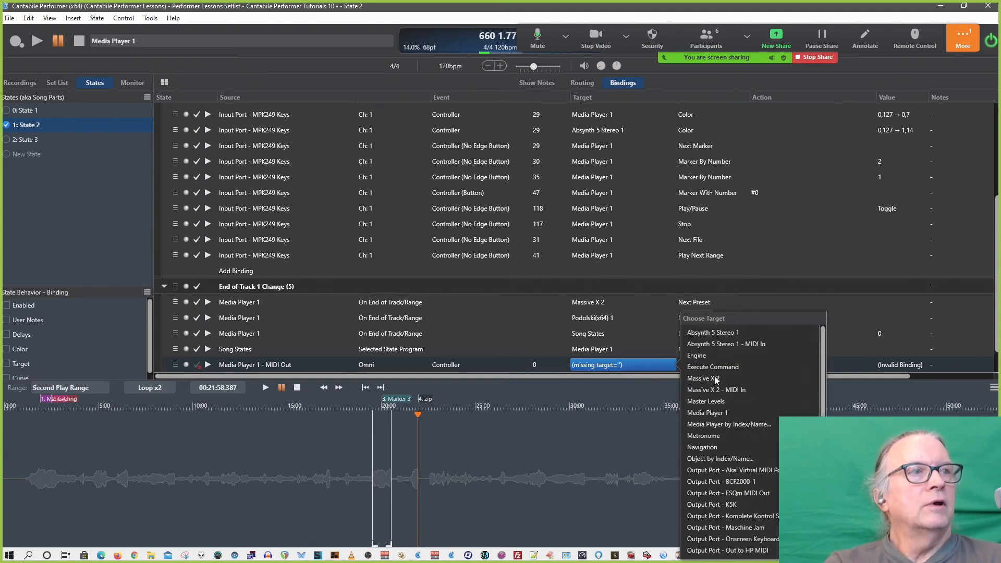
scroll(716, 379, down, 1)
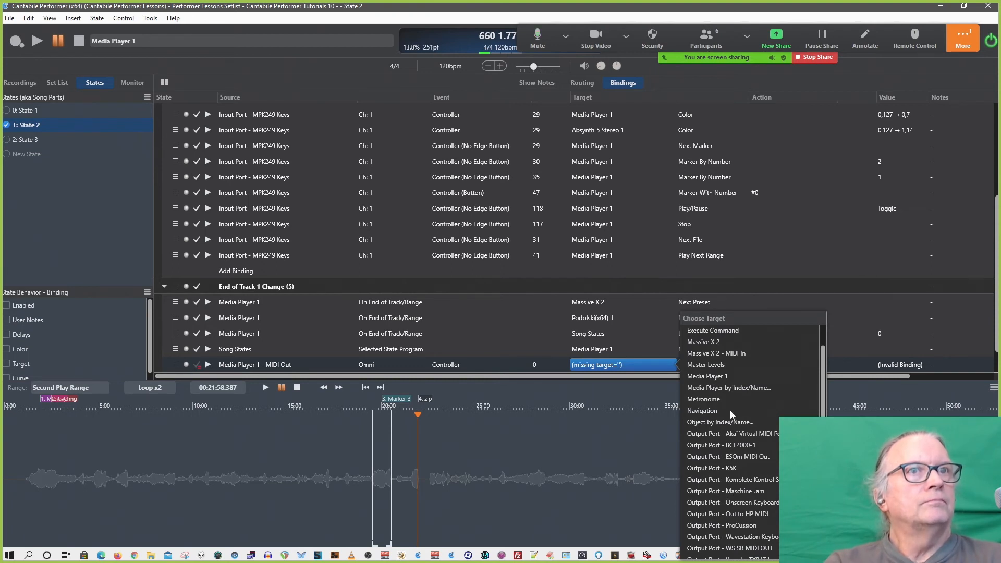
scroll(731, 414, down, 5)
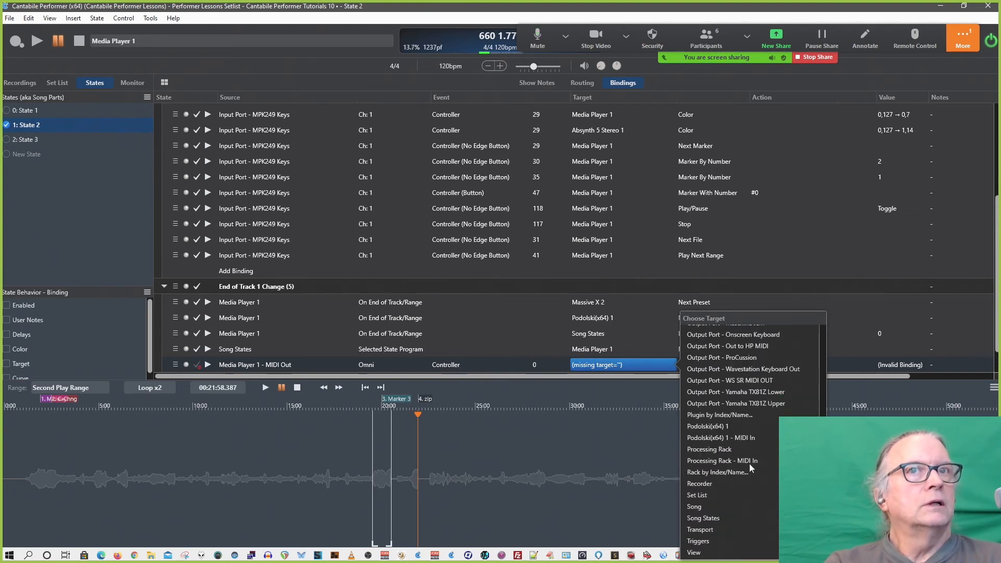
click(717, 486)
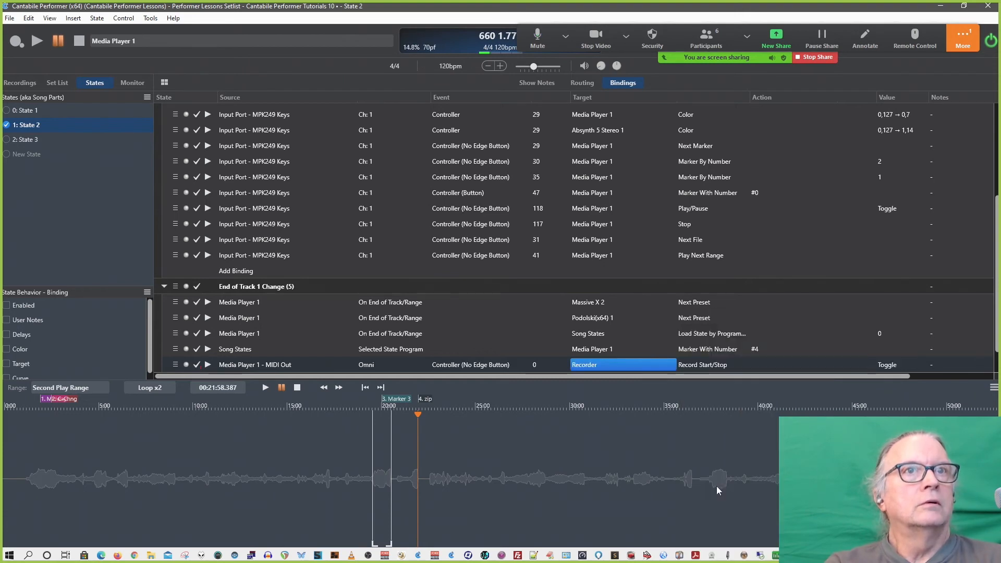
click(709, 365)
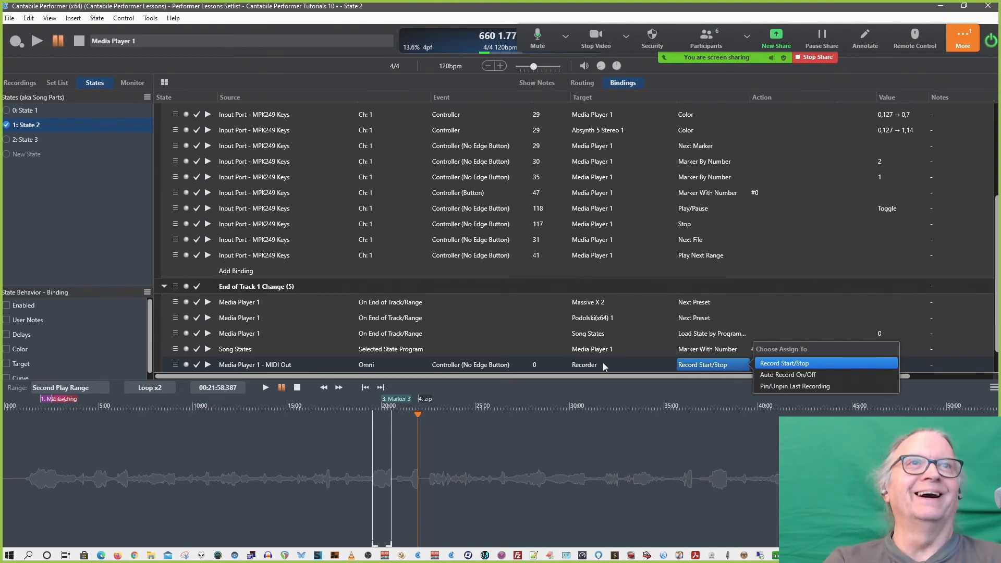
click(274, 365)
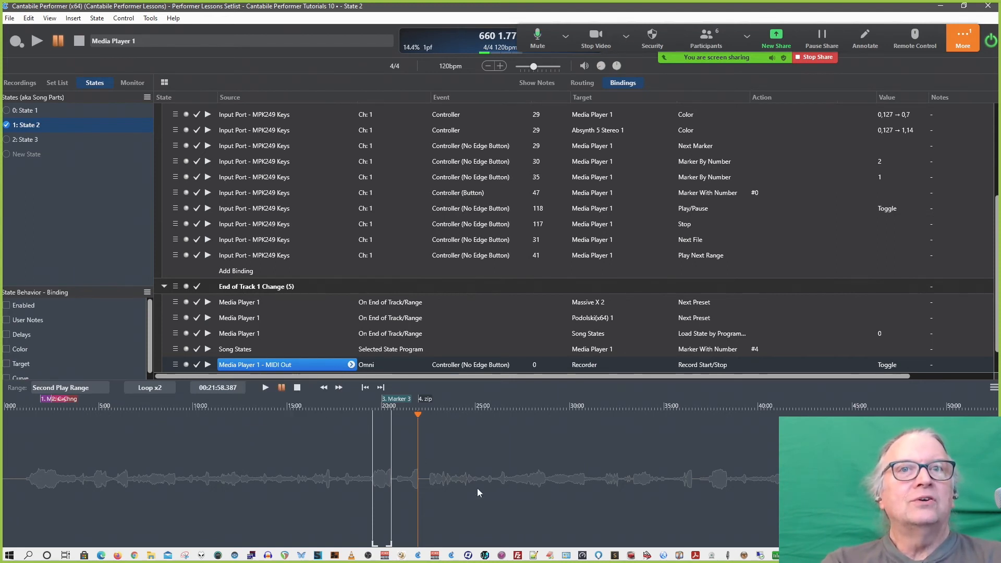
Switch the Media Player 1 timeline to Musical Time Format.
click(73, 389)
click(73, 389)
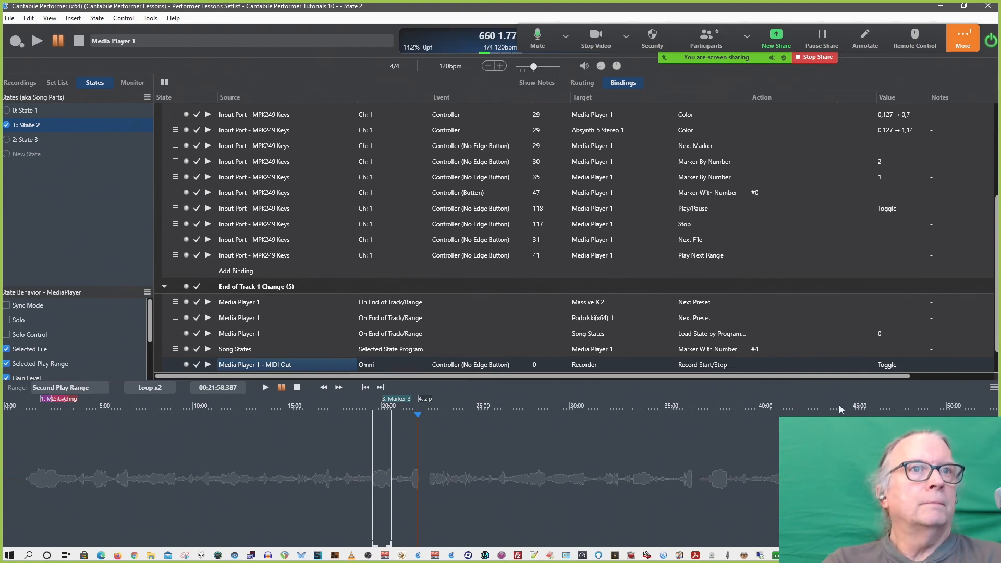
click(994, 388)
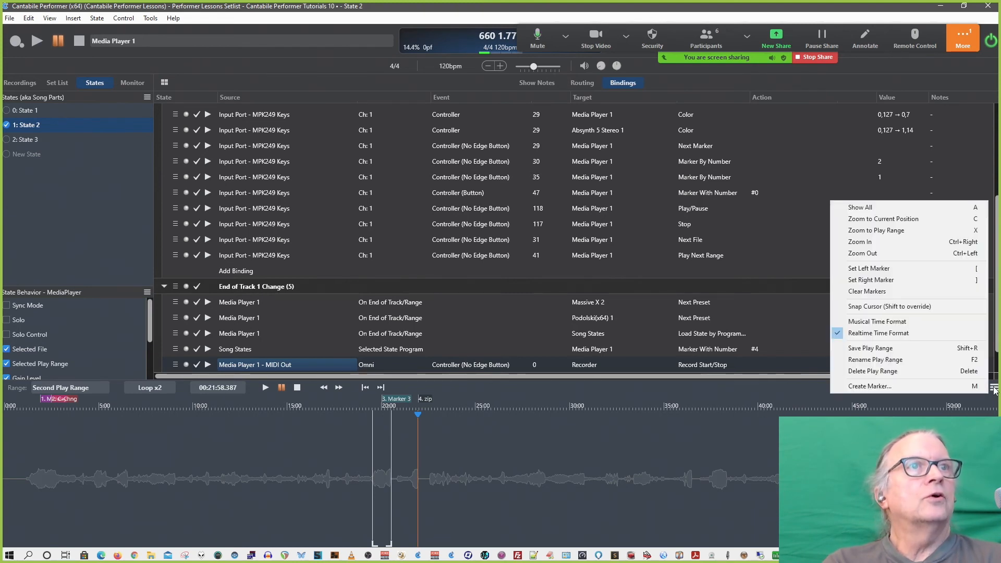
click(886, 322)
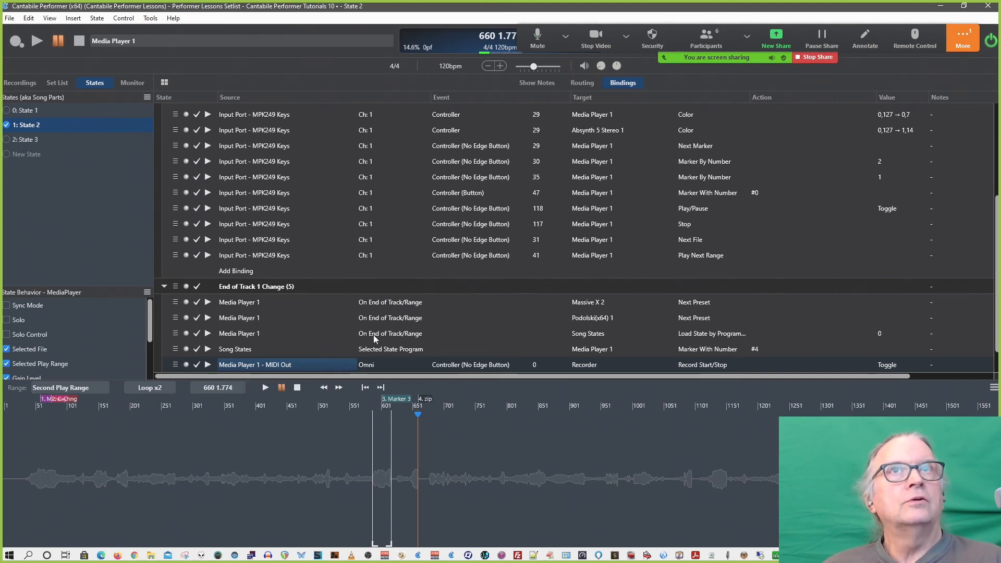
Create a learned binding from controller 24 on Input Port - MPK249 Keys channel 1 to Metronome - Tempo.
right_click(533, 66)
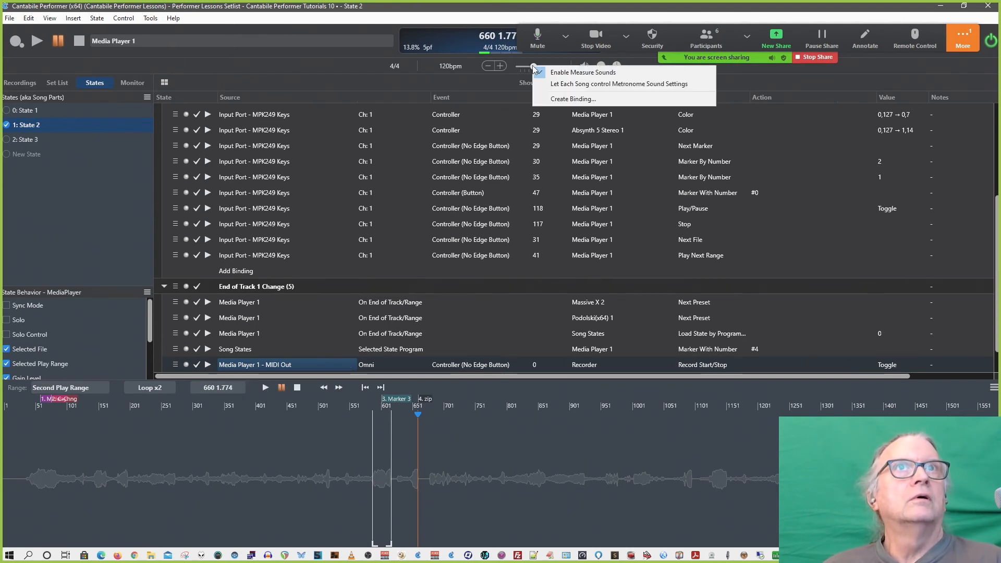
click(568, 98)
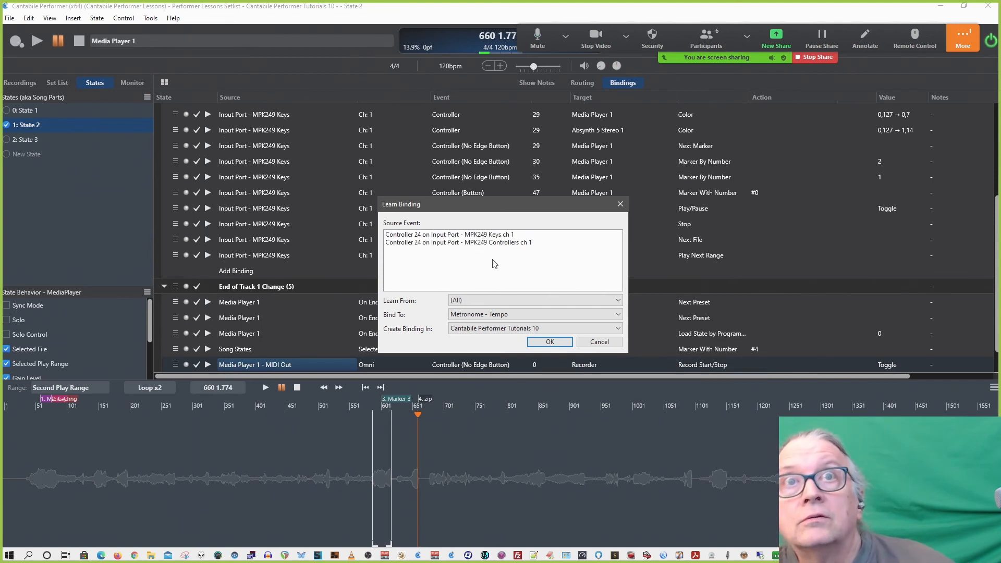
click(497, 236)
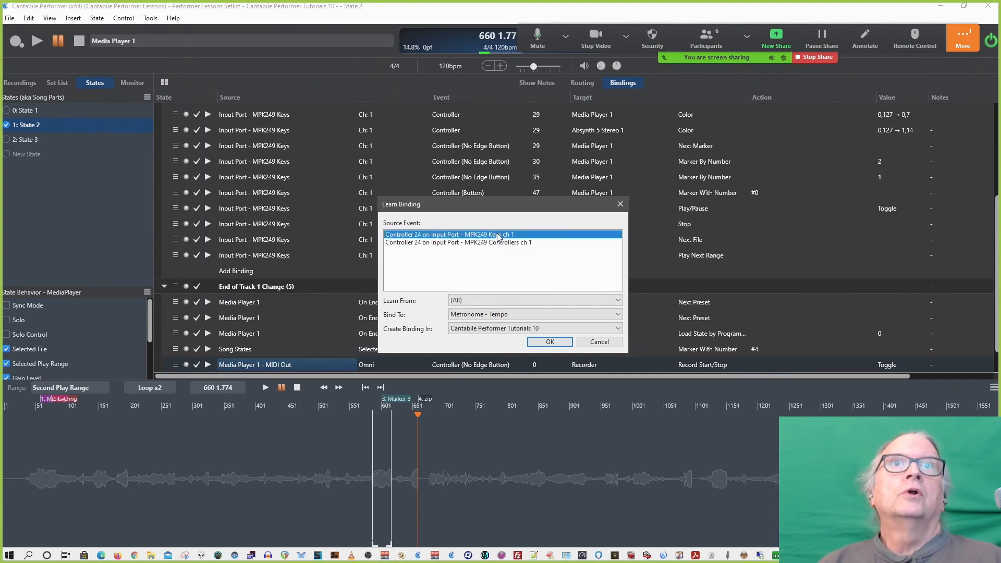
double_click(498, 236)
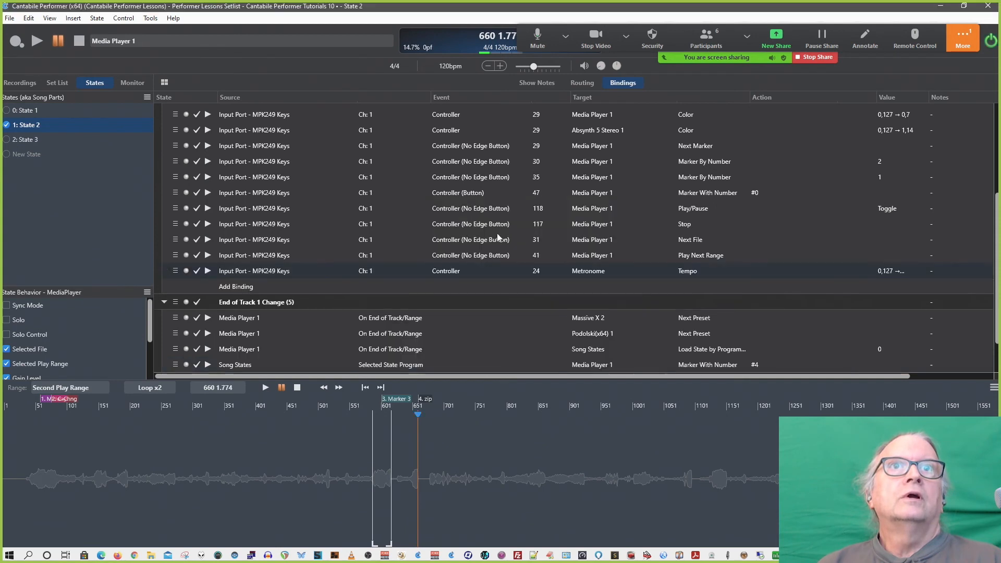
Set the Recorder binding's event to Controller and change the Metronome Tempo binding's source to Media Player 1 - MIDI Out.
scroll(461, 330, down, 1)
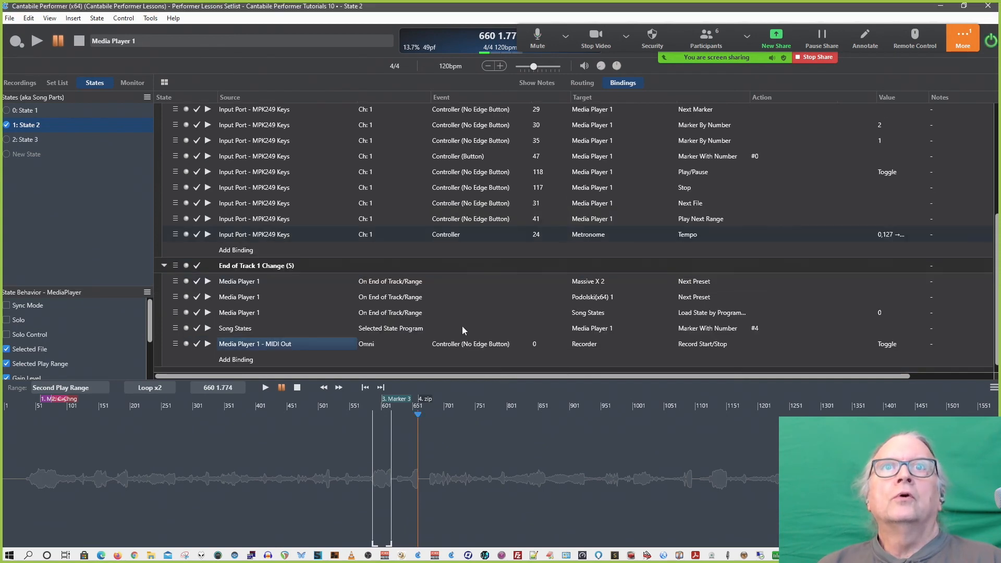
click(492, 346)
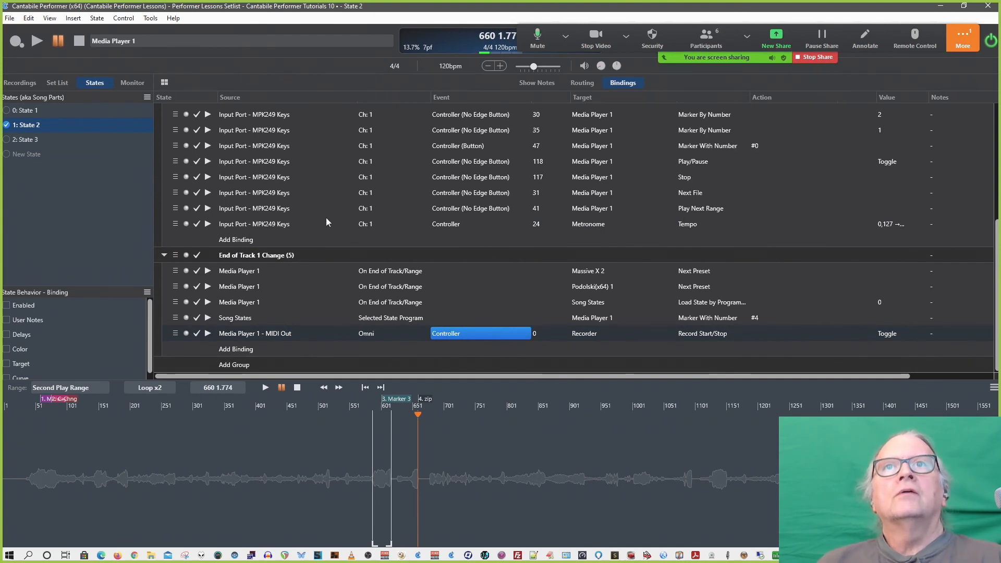
click(293, 225)
click(351, 224)
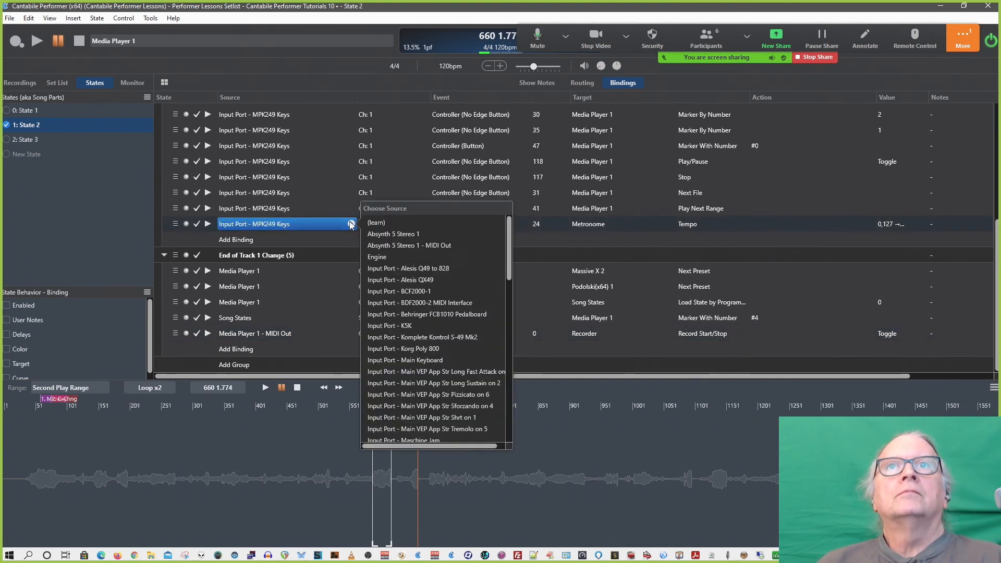
scroll(396, 325, down, 5)
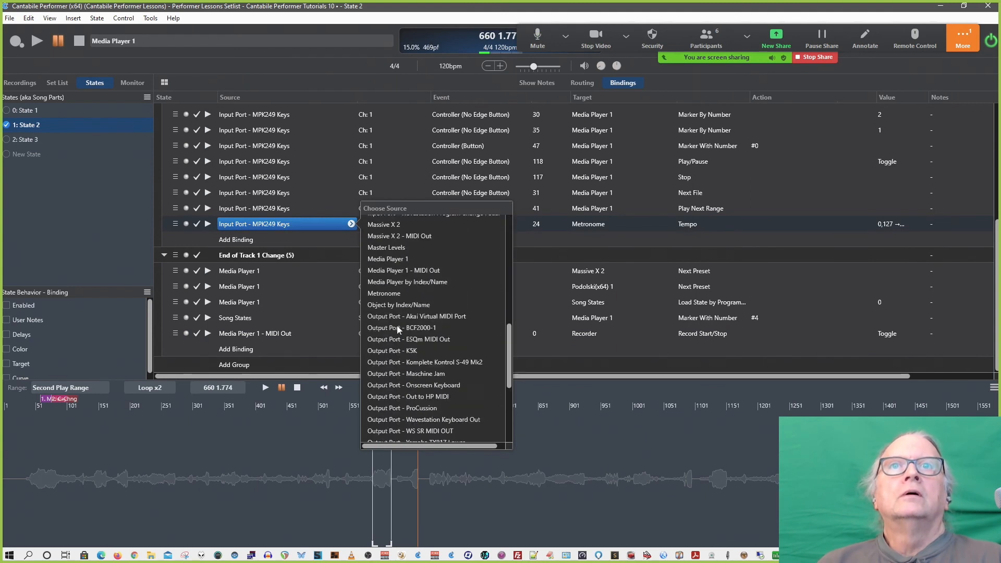
click(396, 269)
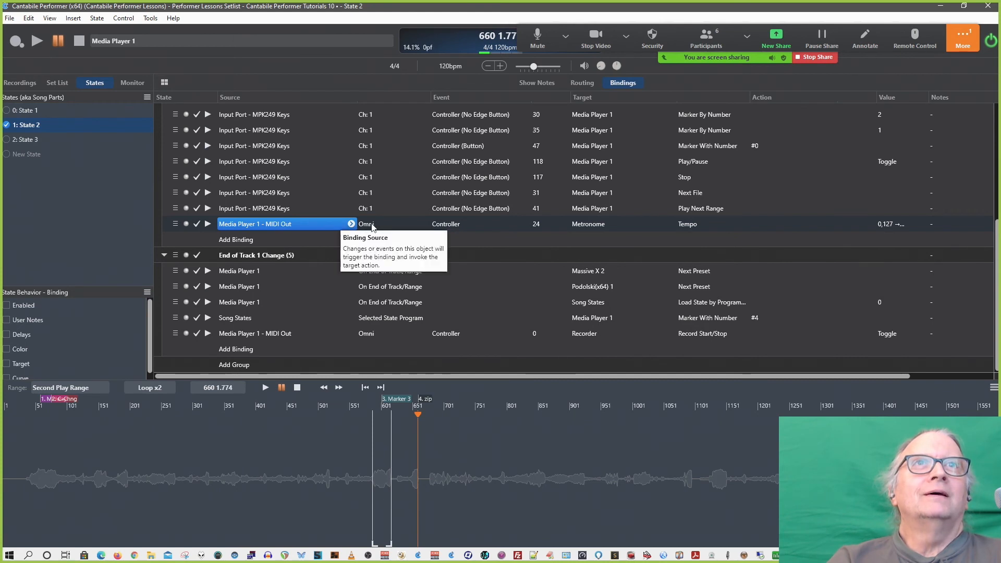
Examine the controls assignable to the Metronome binding and to the Media Player 1 Play Next Range binding, including the fast-forward and rewind options.
click(687, 224)
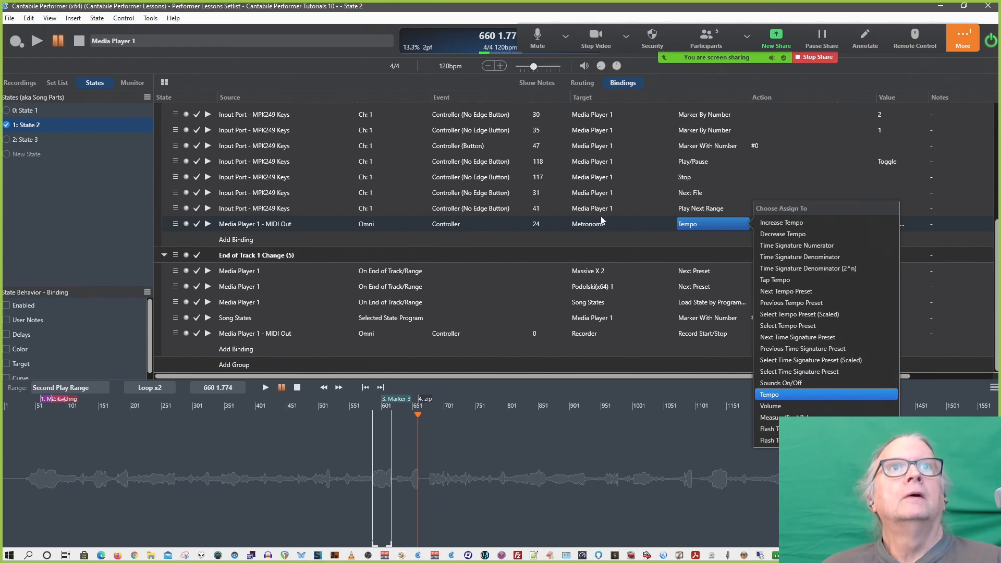
click(687, 208)
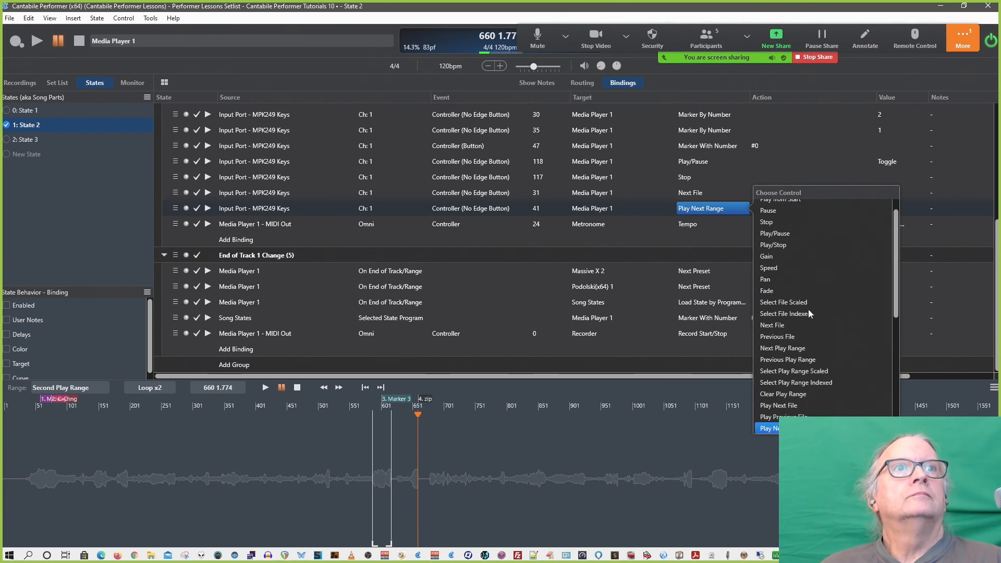
scroll(809, 311, down, 2)
scroll(809, 314, down, 1)
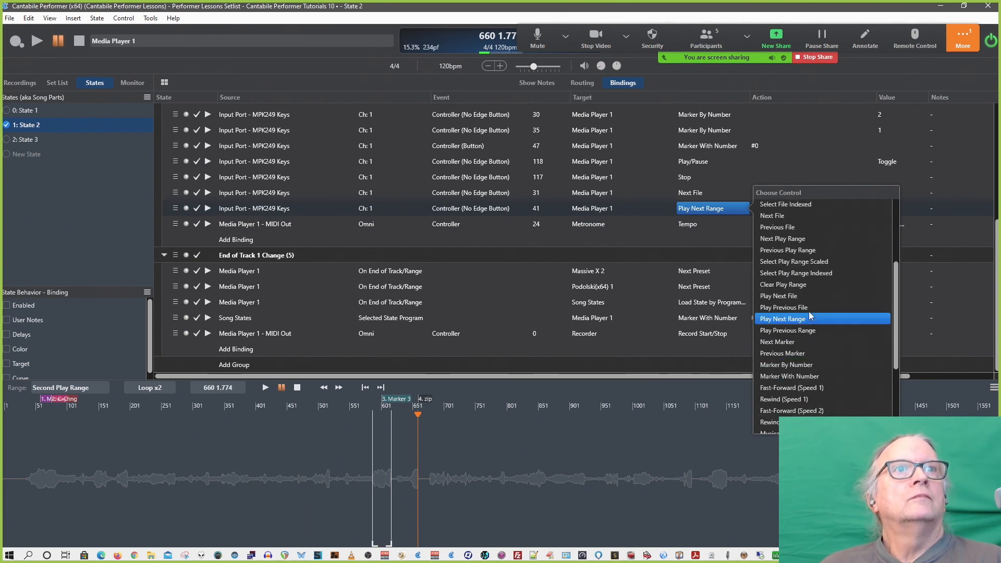
scroll(810, 315, down, 4)
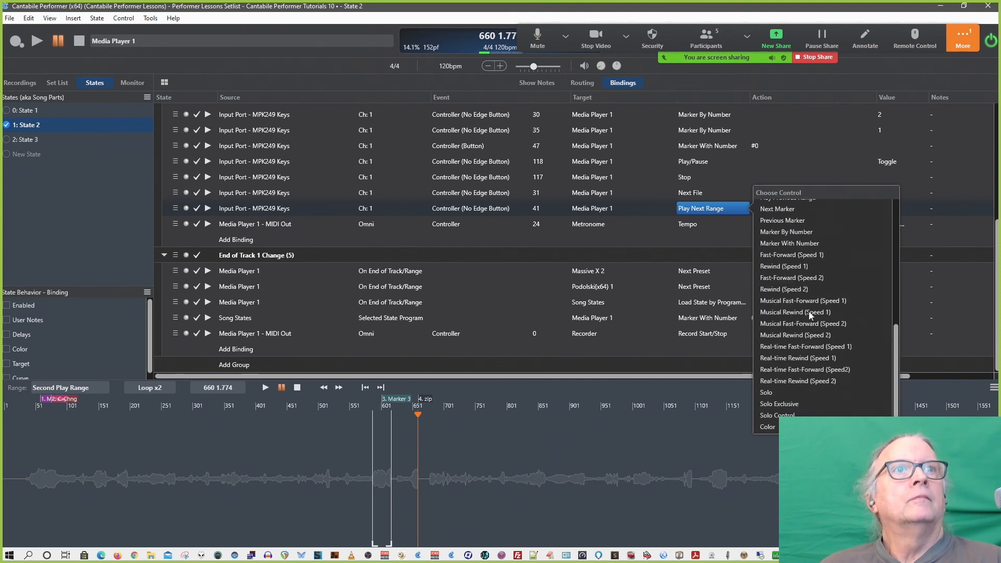
drag(896, 344, 905, 216)
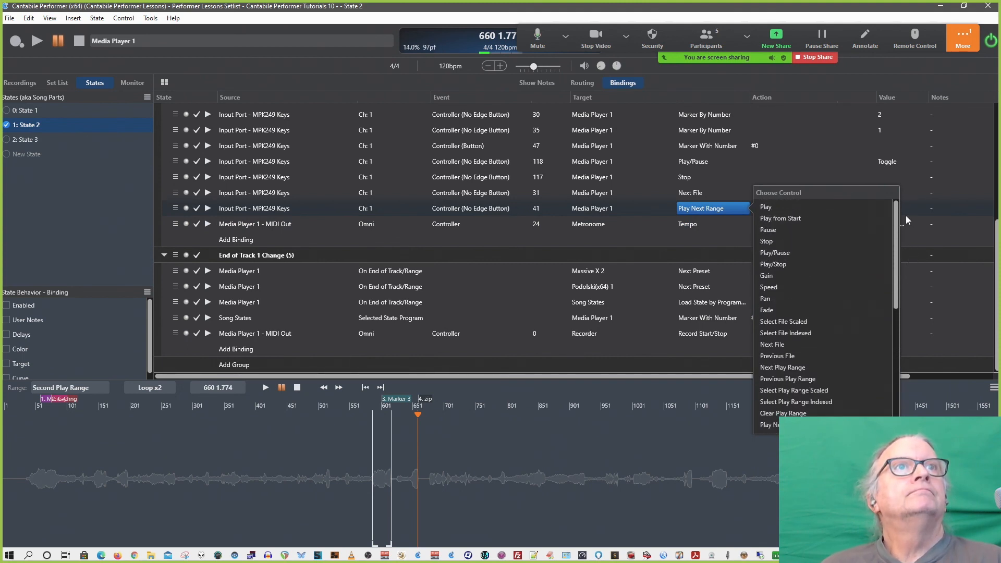
drag(905, 210, 900, 333)
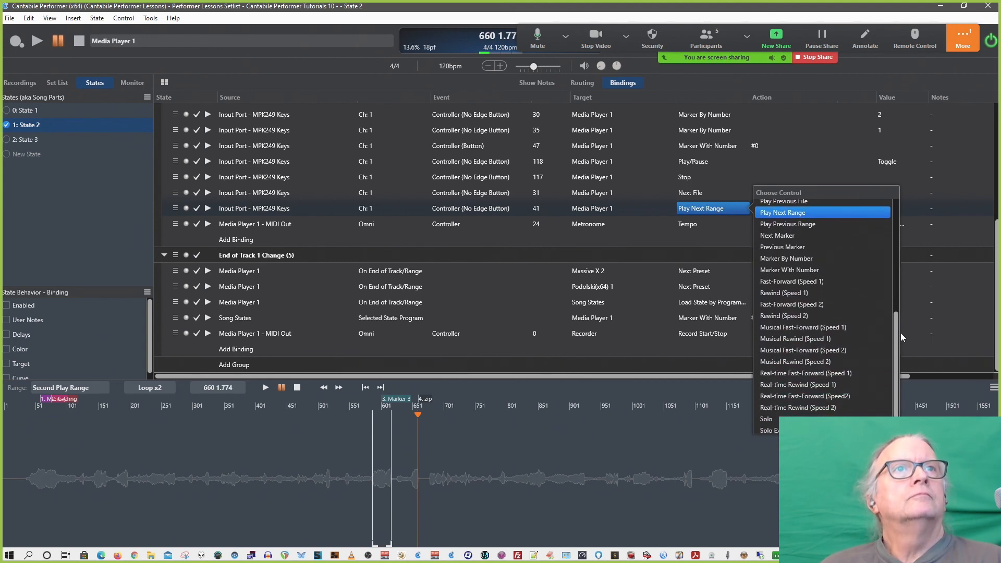
scroll(900, 333, down, 1)
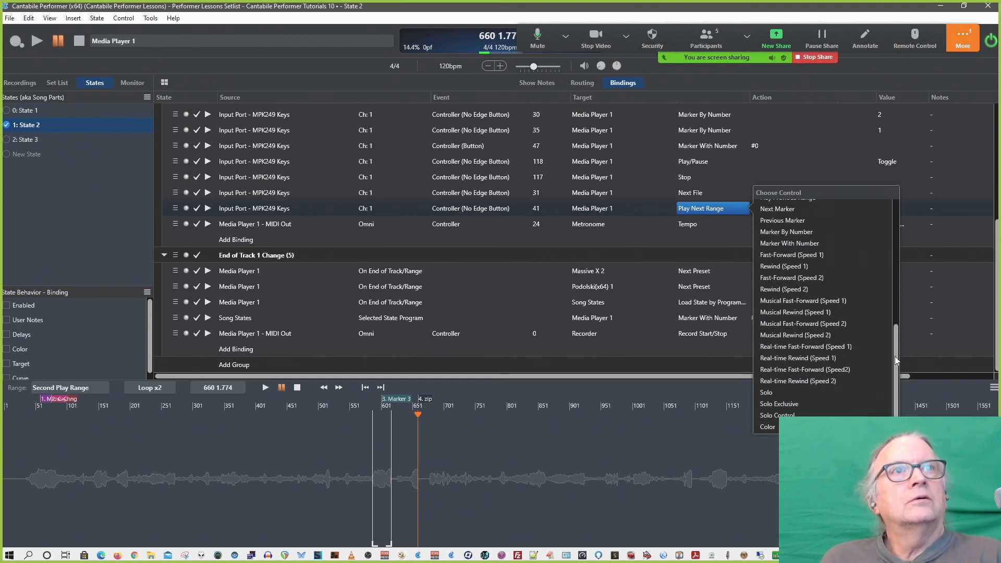
click(712, 224)
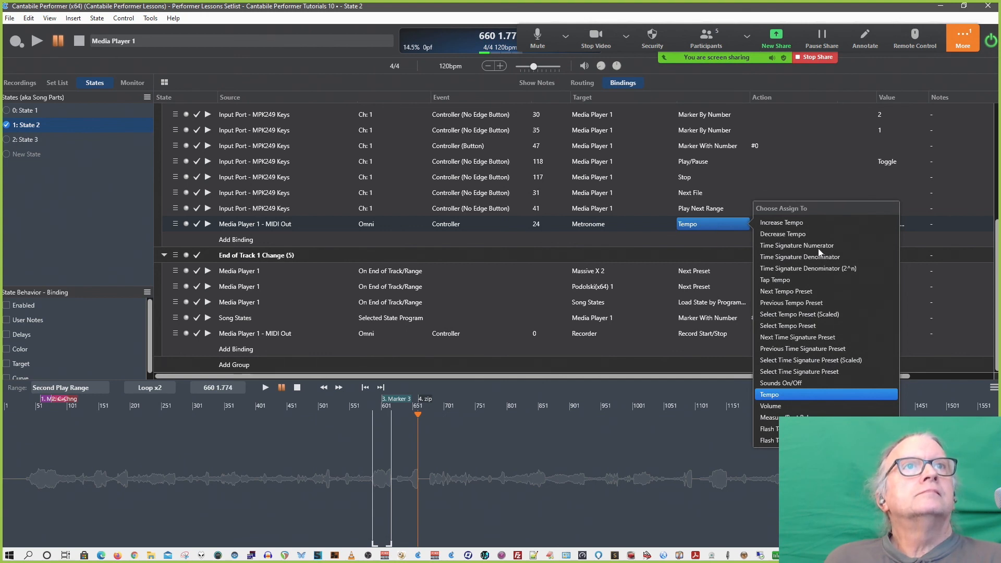
click(715, 224)
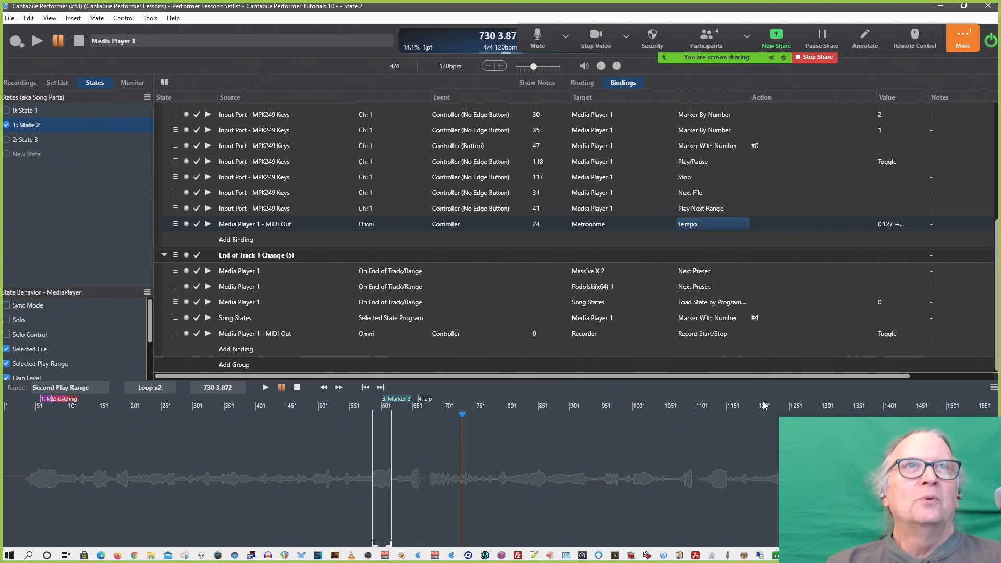
Stop sharing the screen and bring up the choices for ending the Zoom meeting.
click(811, 60)
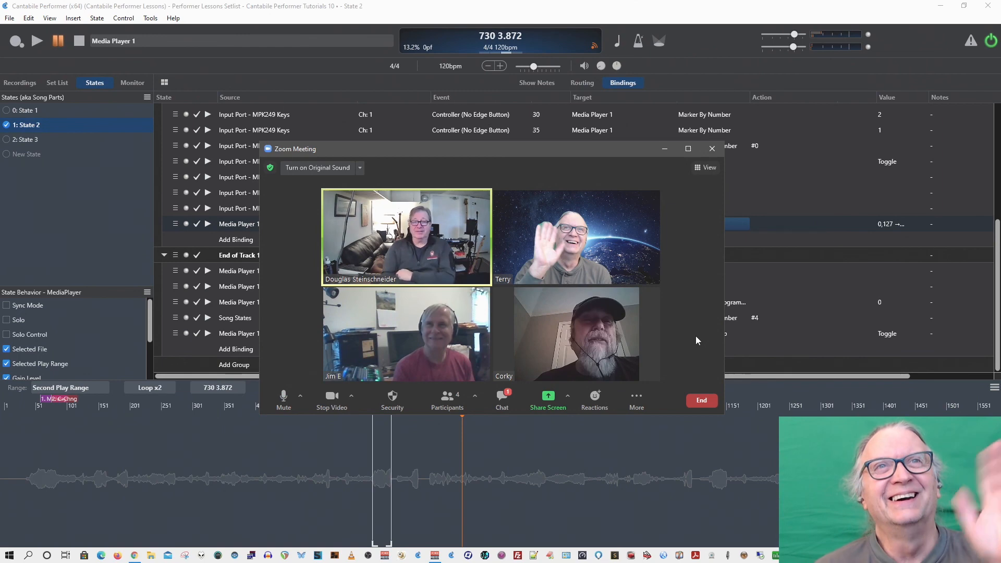
click(699, 402)
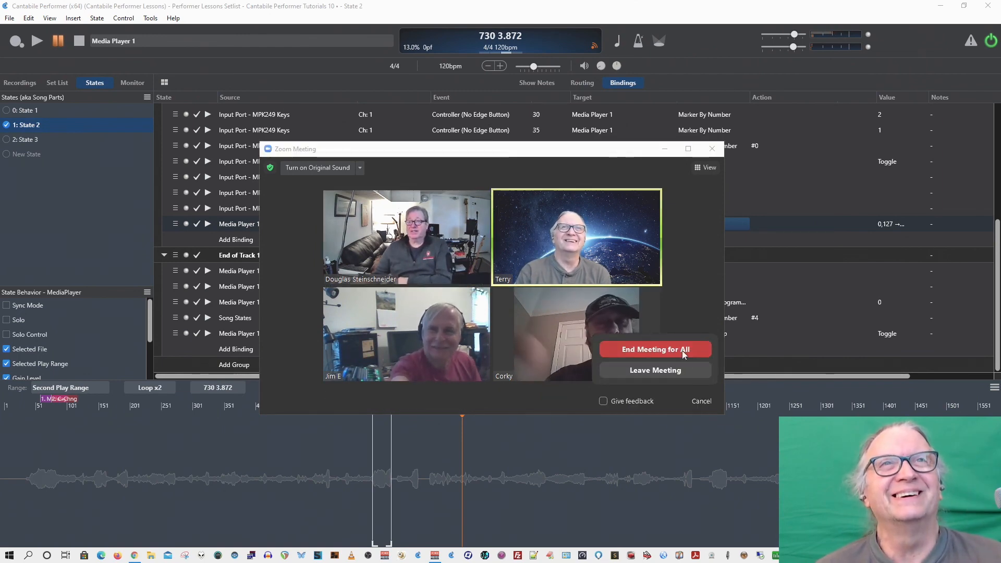